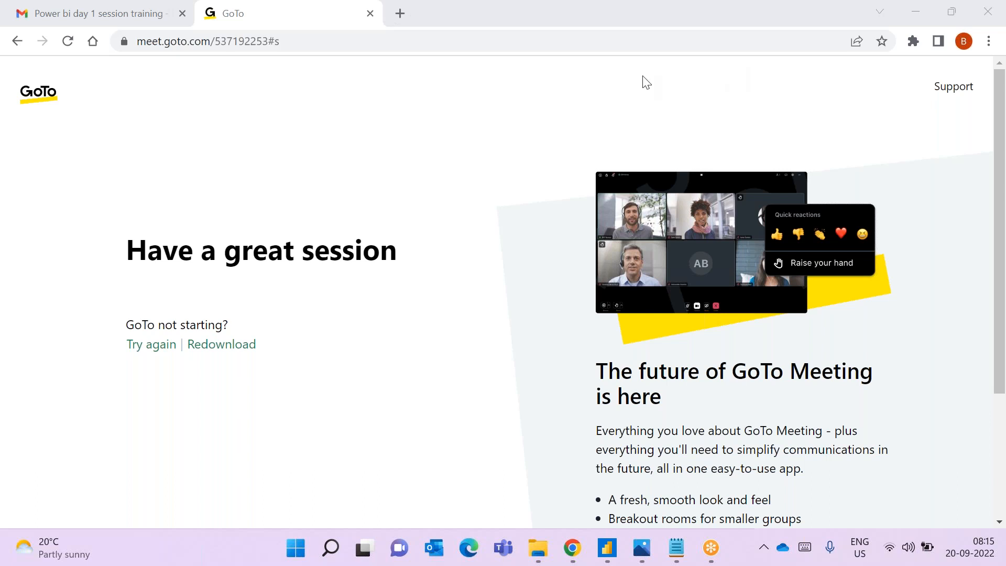
Switch to the PBI notes file in Notepad and save its pending changes
{"action": "mouse_move", "coordinate": [652, 553]}
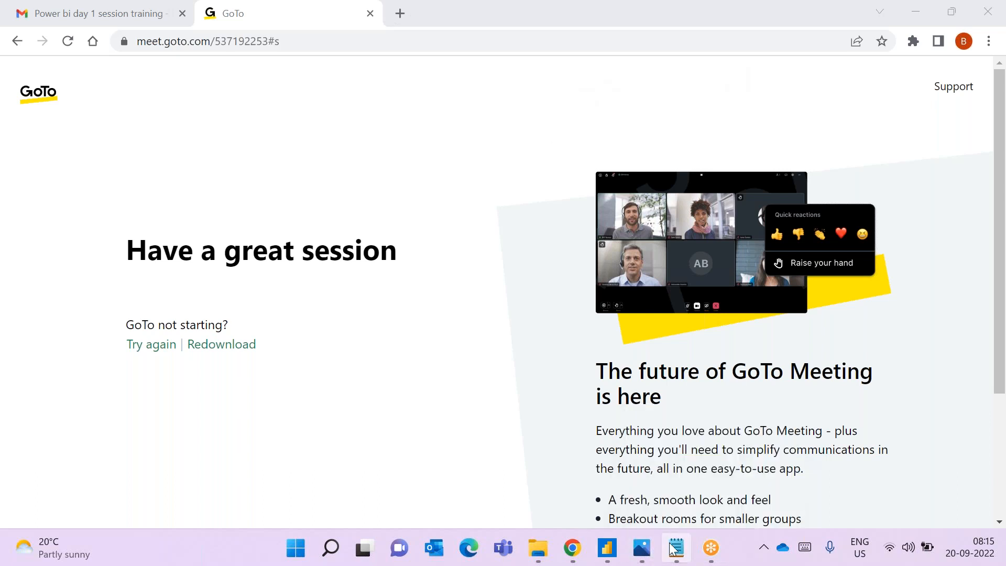
{"action": "left_click", "coordinate": [672, 547]}
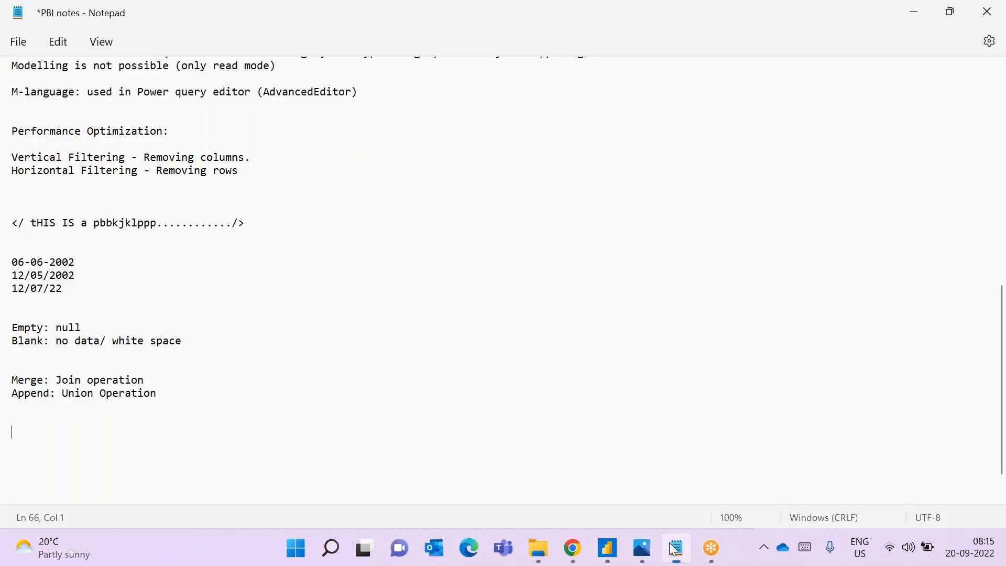
{"action": "key", "text": "ctrl+s"}
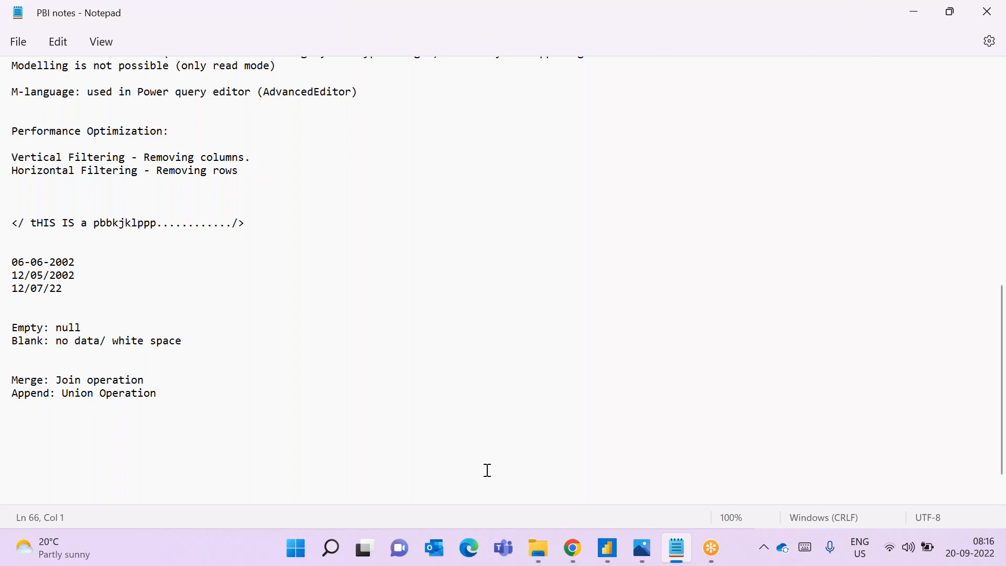
Launch Excel and create a blank workbook
{"action": "left_click", "coordinate": [576, 551]}
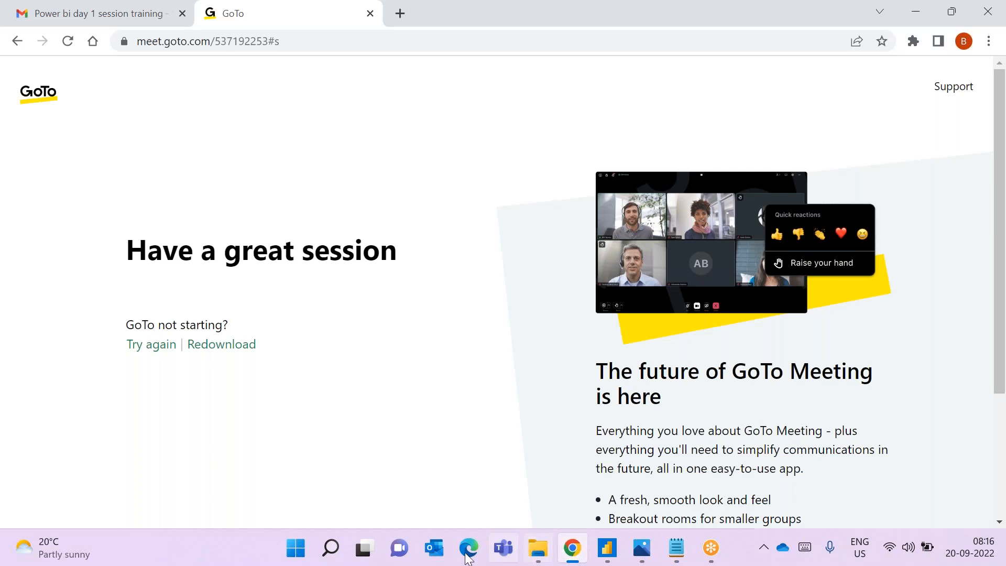
{"action": "left_click", "coordinate": [326, 558]}
{"action": "type", "text": "exce"}
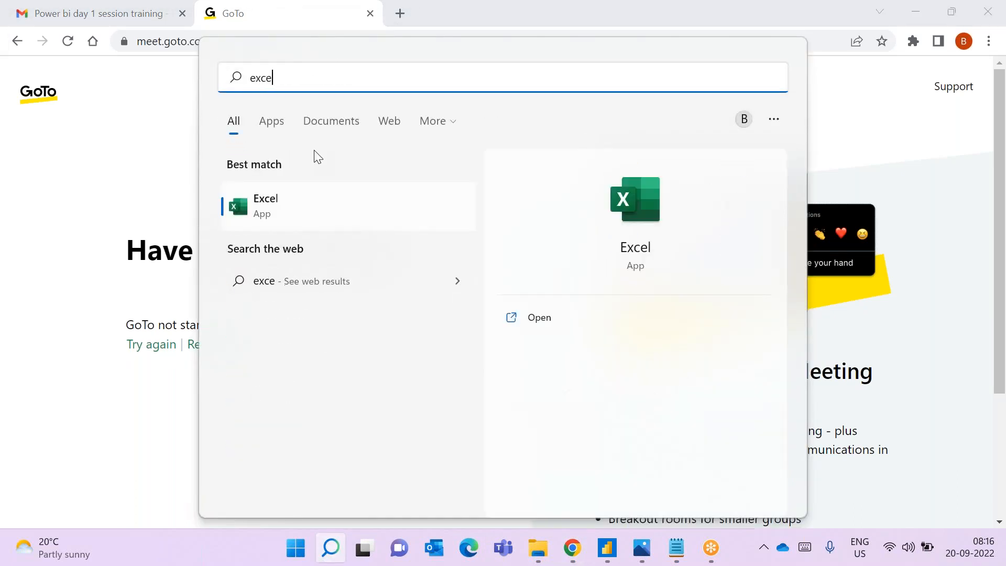
{"action": "left_click", "coordinate": [319, 206]}
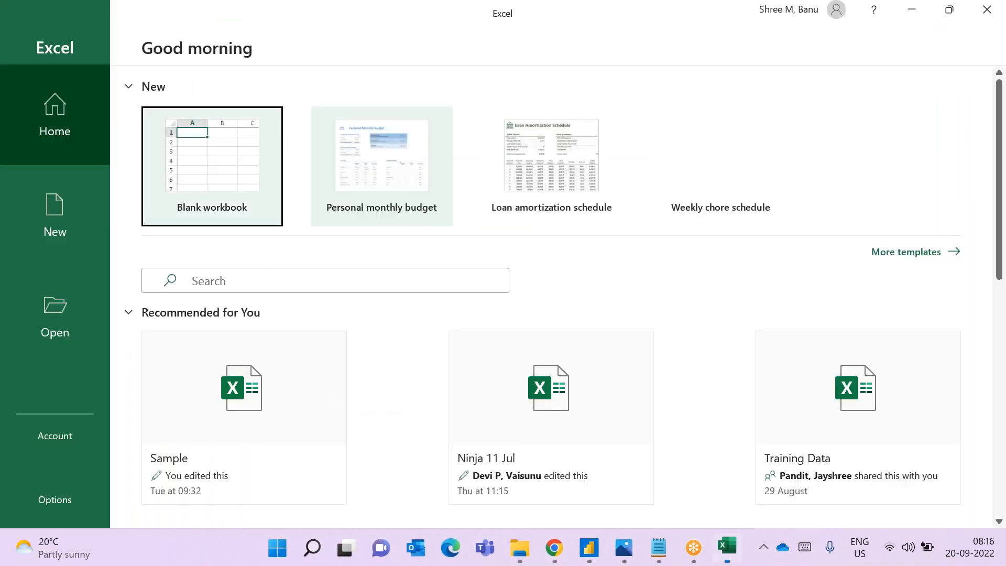
{"action": "left_click", "coordinate": [220, 173]}
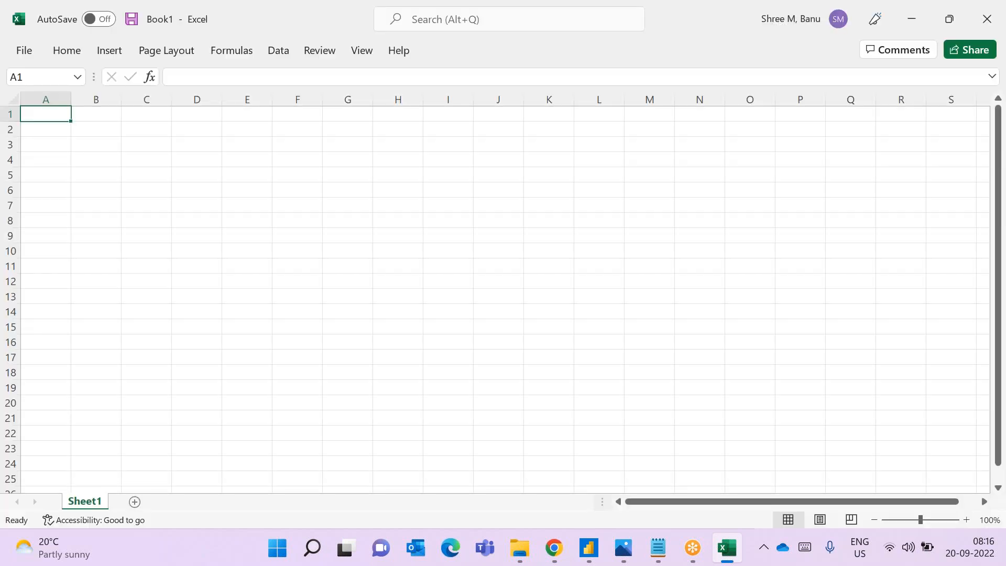
Enter the column header Product in cell A2
{"action": "left_click", "coordinate": [184, 222]}
{"action": "left_click", "coordinate": [52, 116]}
{"action": "left_click", "coordinate": [77, 132]}
{"action": "left_click", "coordinate": [51, 128]}
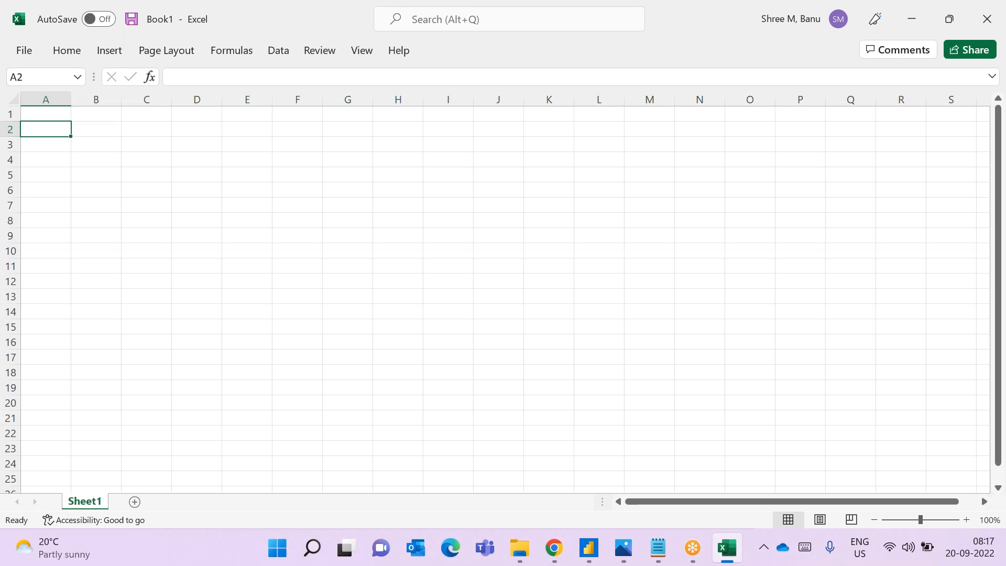
{"action": "type", "text": "Product"}
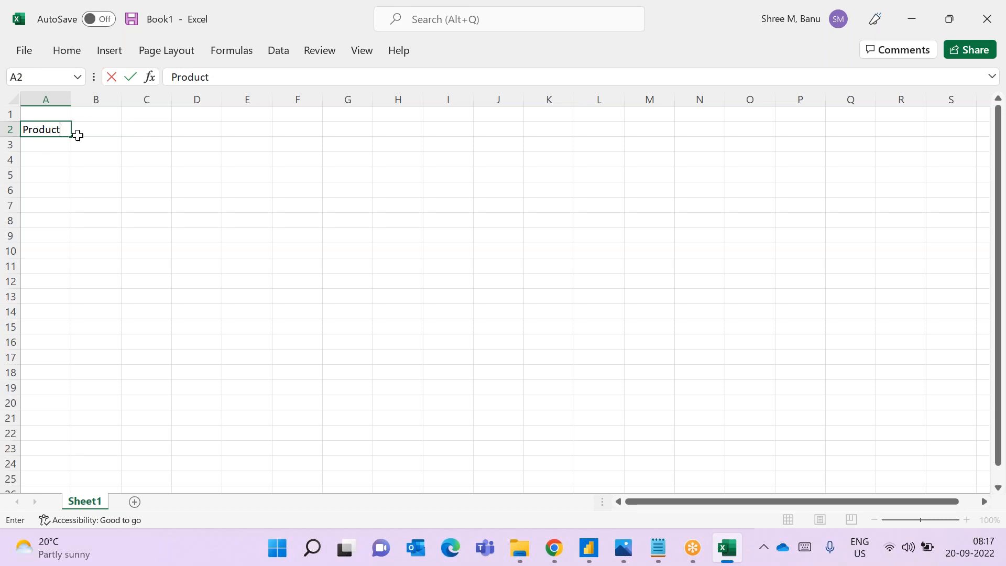
Enter the header Transaction Date in cell B2 and fit column B's width to it
{"action": "left_click", "coordinate": [94, 131]}
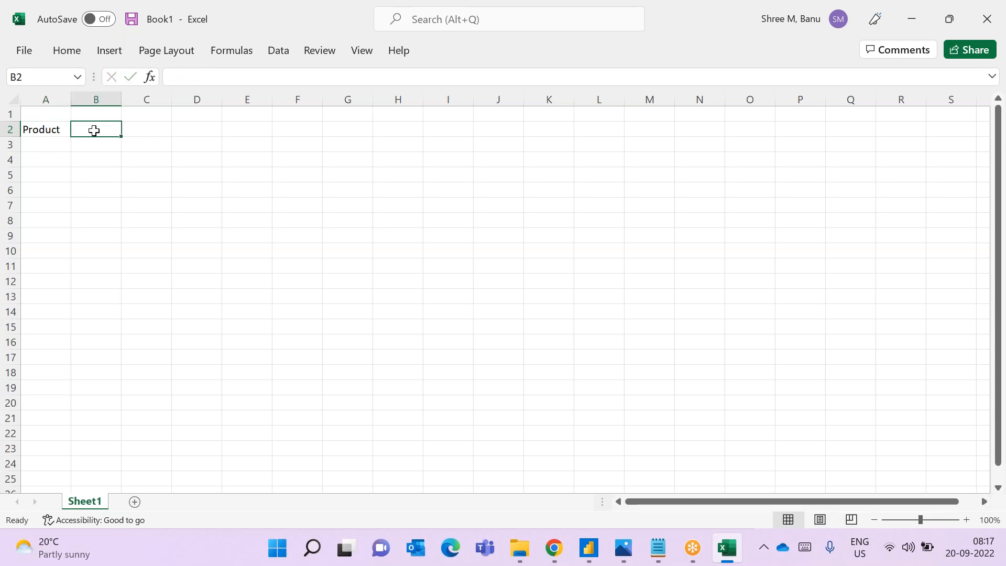
{"action": "type", "text": "S"}
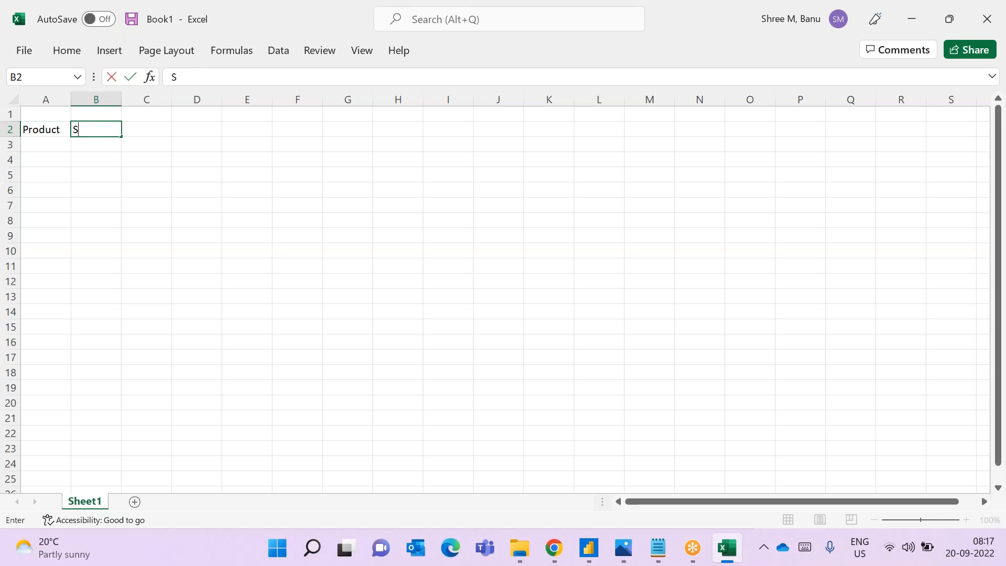
{"action": "key", "text": "BackSpace"}
{"action": "type", "text": "Transaction "}
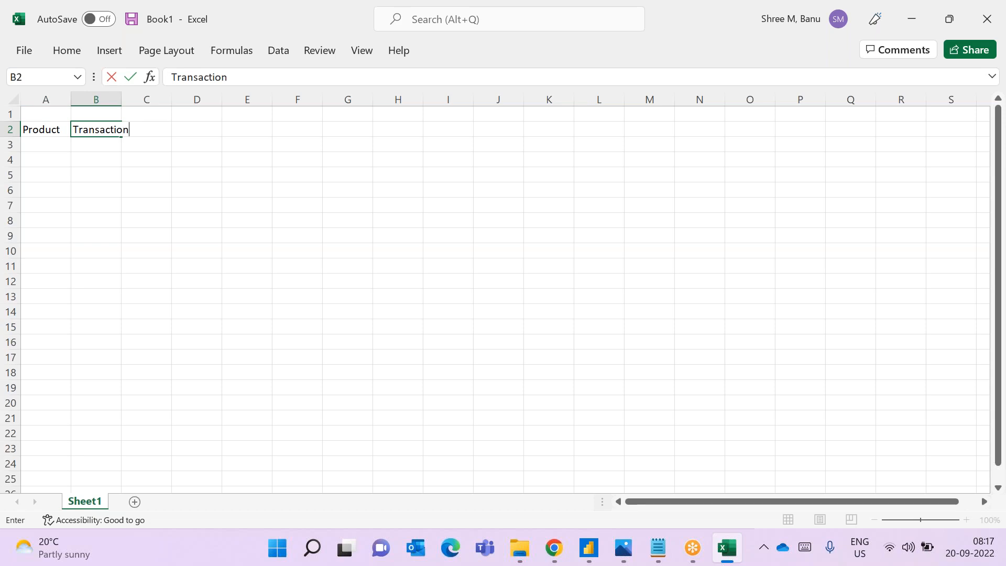
{"action": "type", "text": "Date"}
{"action": "left_click", "coordinate": [97, 175]}
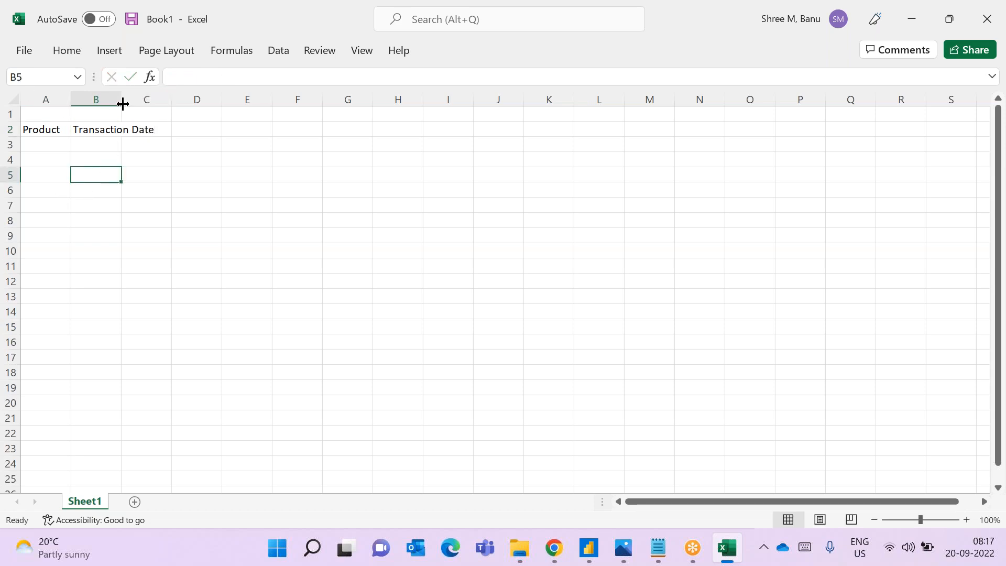
{"action": "double_click", "coordinate": [121, 99]}
Enter the header Sales Amount in cell C2
{"action": "left_click", "coordinate": [172, 168]}
{"action": "left_click", "coordinate": [189, 127]}
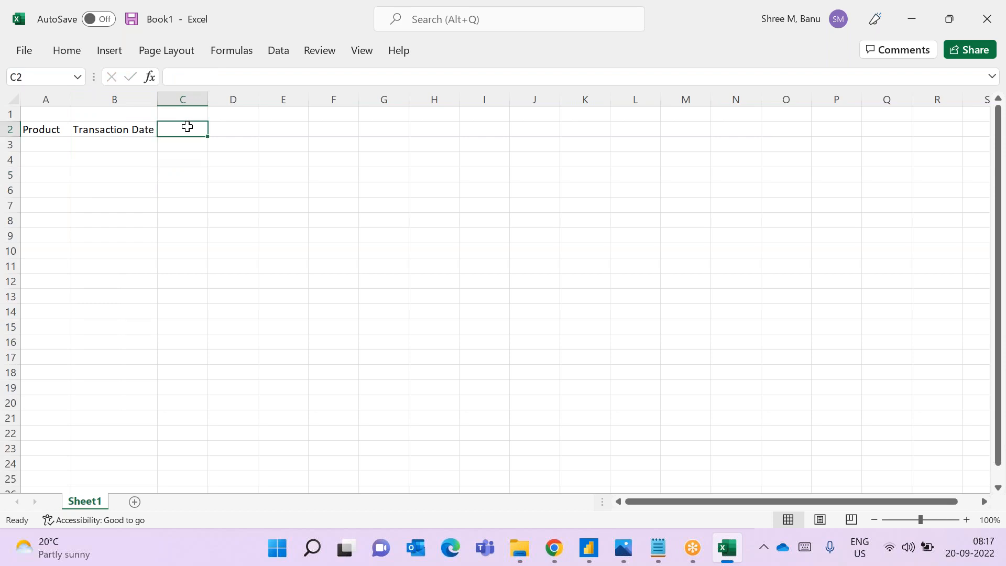
{"action": "type", "text": "Sales "}
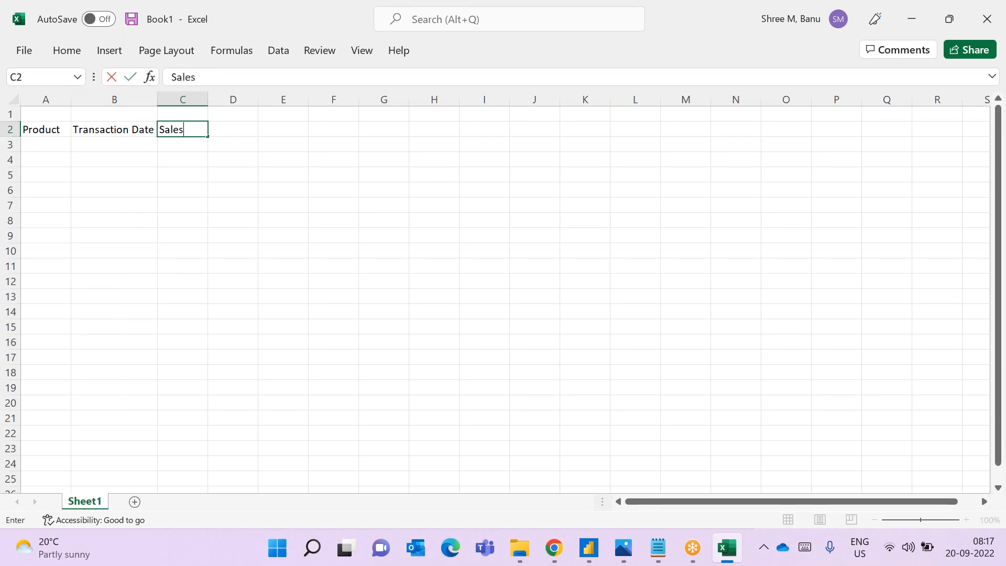
{"action": "type", "text": "Amount"}
{"action": "left_click", "coordinate": [209, 184]}
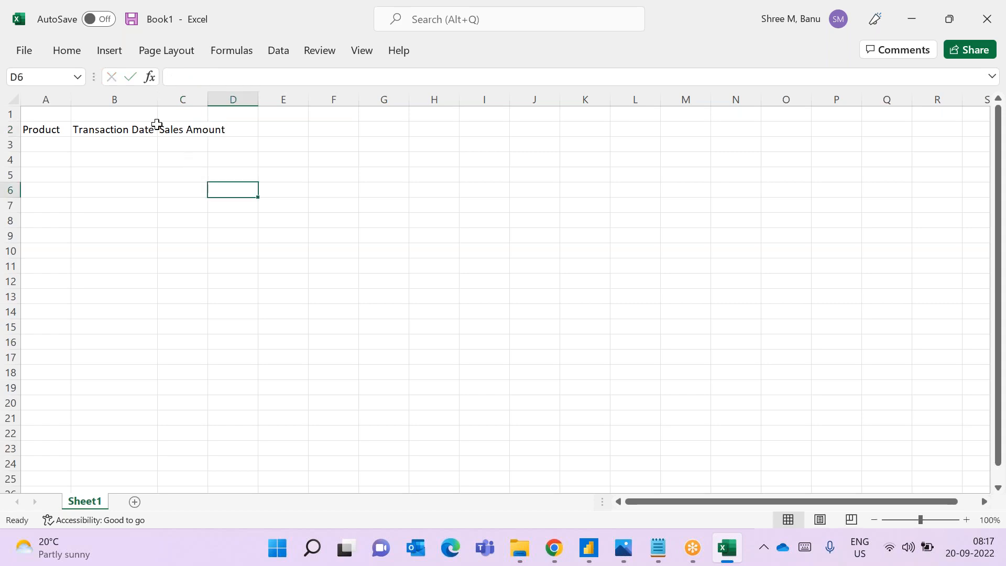
{"action": "left_click", "coordinate": [157, 106]}
Fill row 3 with product A, transaction date 15-09-2022 and sales amount 10
{"action": "left_click", "coordinate": [54, 151]}
{"action": "type", "text": "A"}
{"action": "key", "text": "ctrl+Return"}
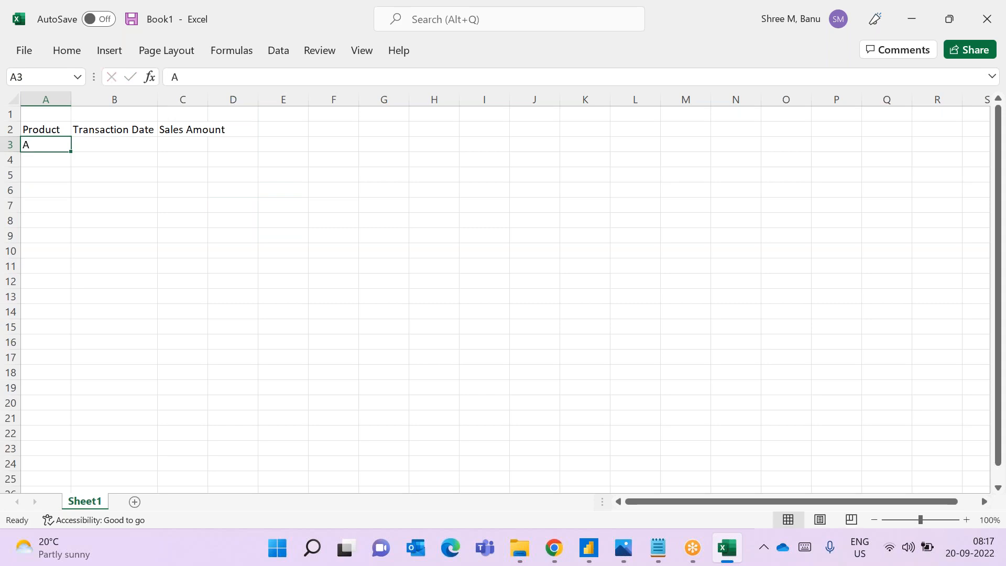
{"action": "left_click", "coordinate": [114, 144]}
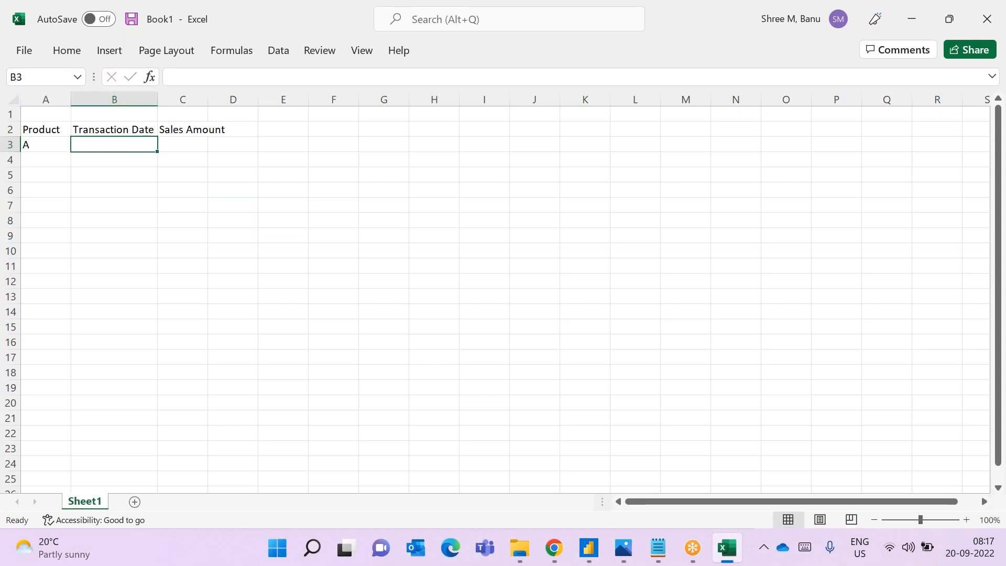
{"action": "type", "text": "2"}
{"action": "key", "text": "BackSpace"}
{"action": "type", "text": "15-"}
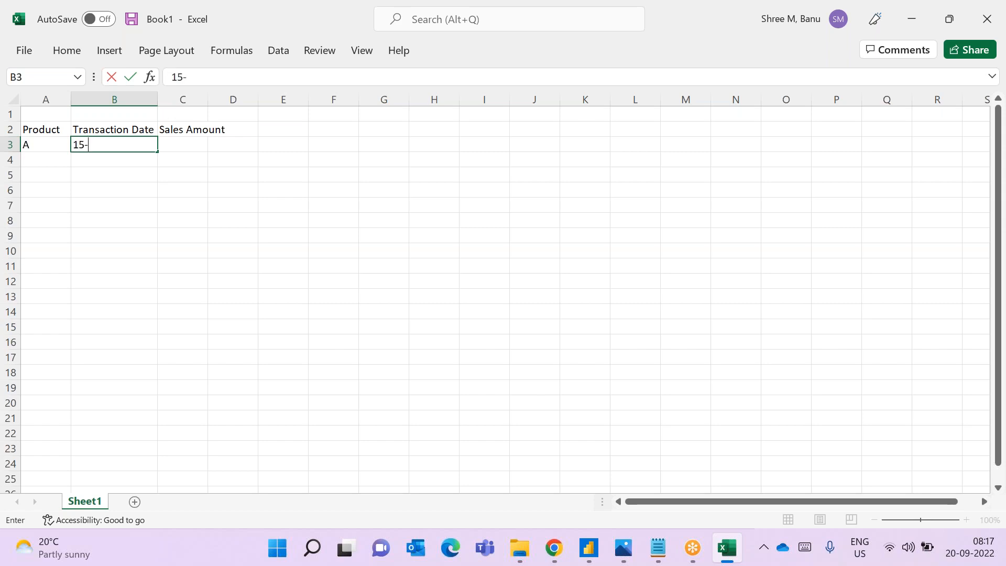
{"action": "type", "text": "09-2002"}
{"action": "key", "text": "BackSpace"}
{"action": "key", "text": "BackSpace"}
{"action": "type", "text": "22"}
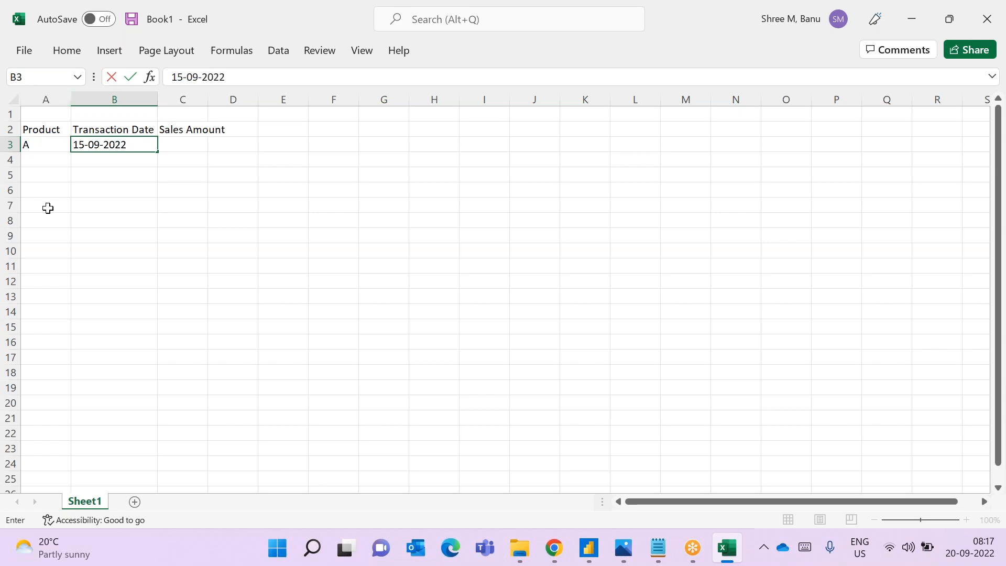
{"action": "left_click", "coordinate": [111, 187]}
{"action": "left_click", "coordinate": [166, 145]}
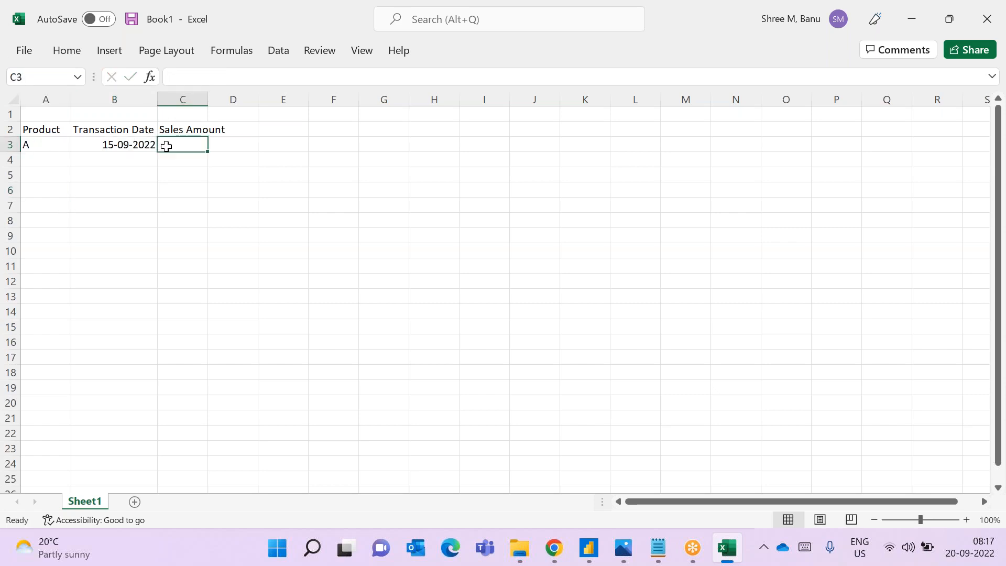
{"action": "type", "text": "10"}
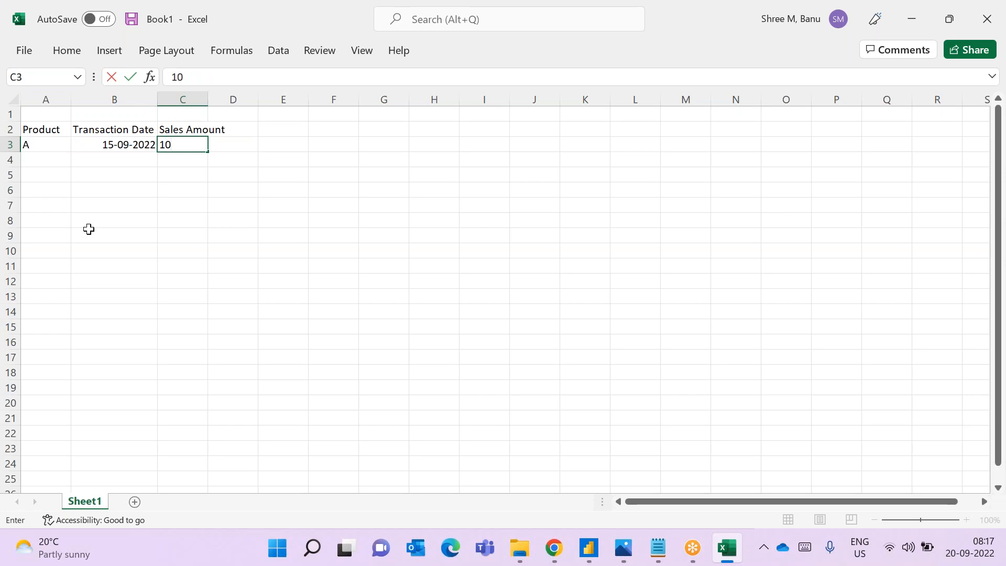
Fill row 4 with product A, transaction date 16-09-2022 and sales amount 2
{"action": "left_click", "coordinate": [64, 162]}
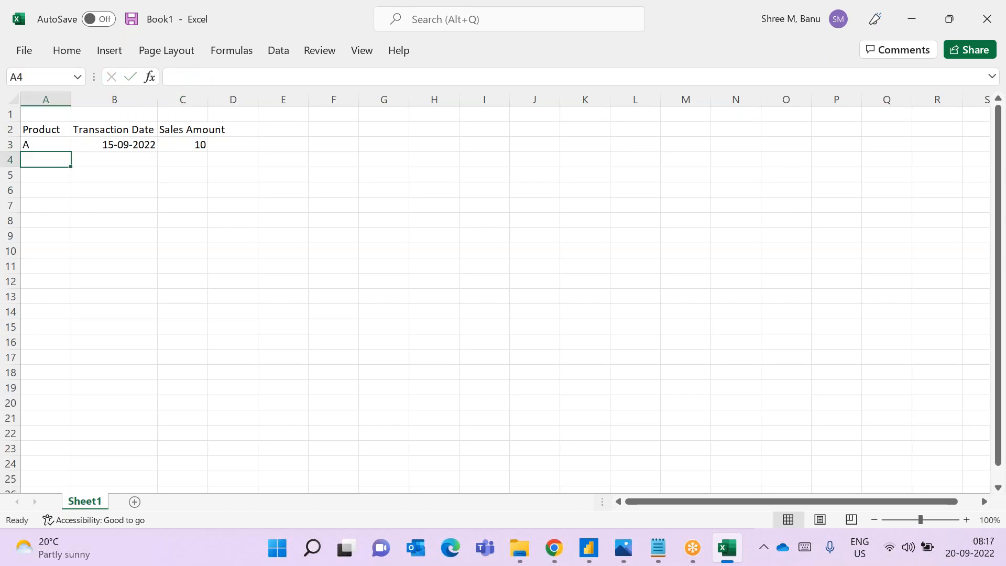
{"action": "type", "text": "A"}
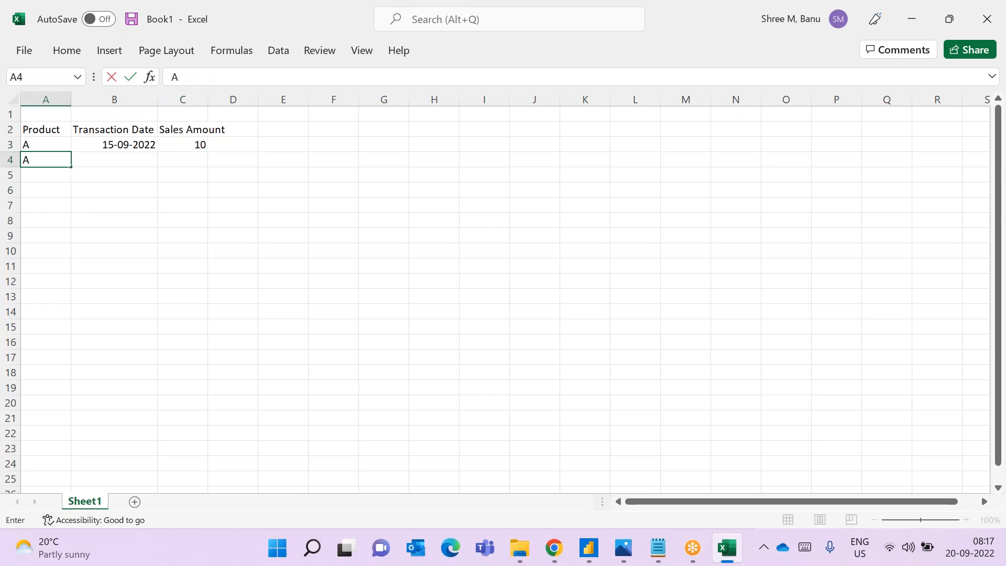
{"action": "left_click", "coordinate": [109, 158]}
{"action": "type", "text": "1"}
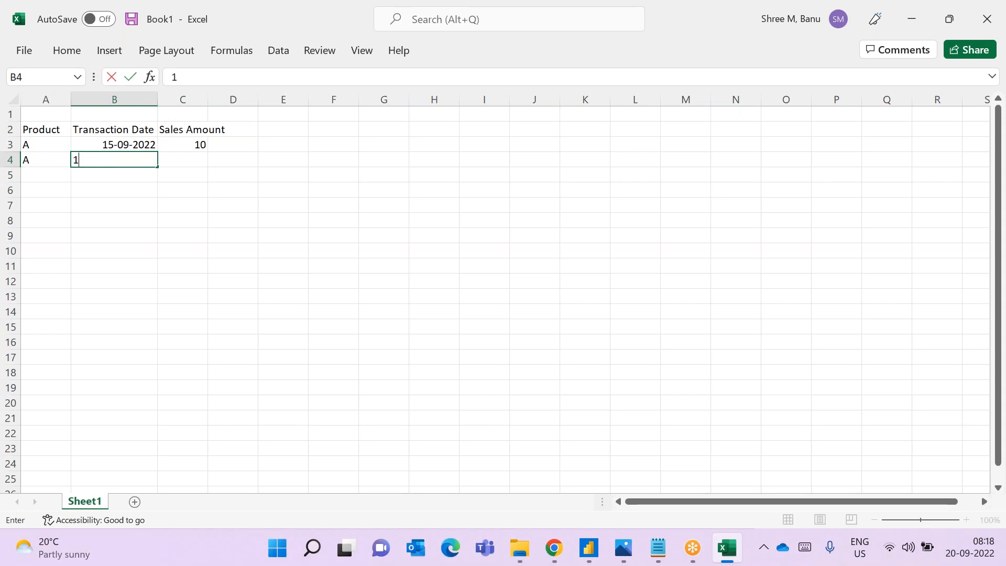
{"action": "type", "text": "6-09-2022"}
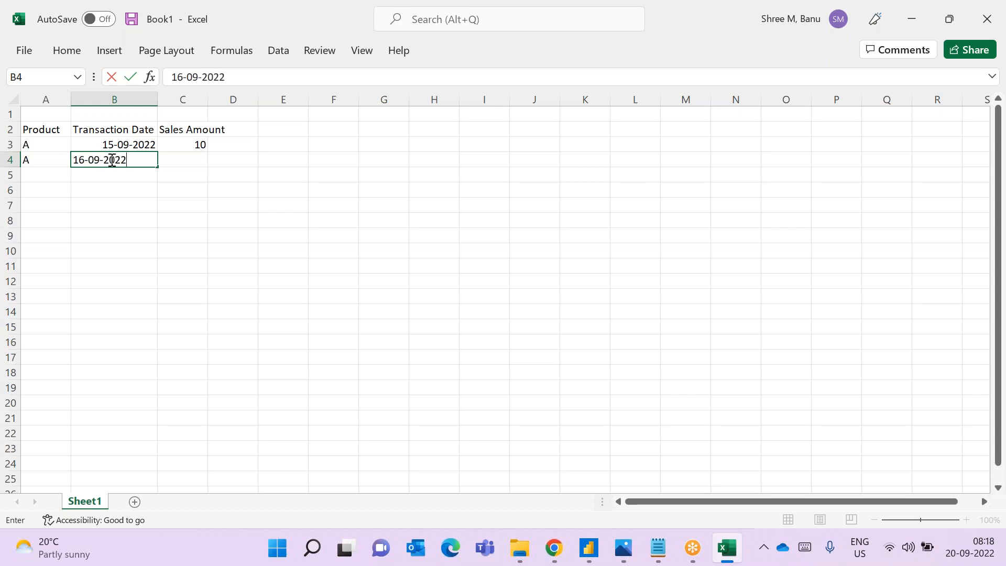
{"action": "left_click", "coordinate": [183, 157]}
{"action": "type", "text": "2"}
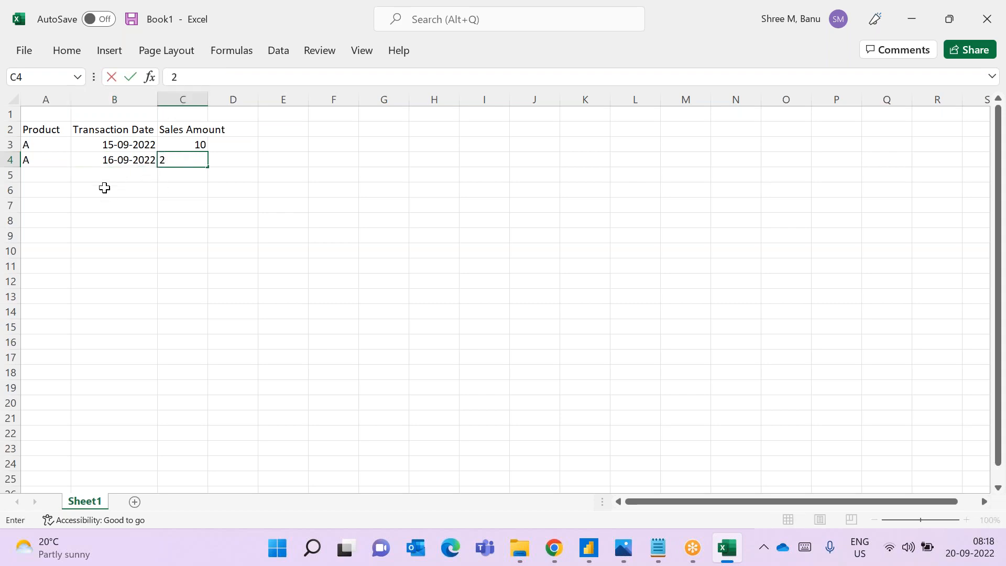
Fill row 5 with product B, the transaction date copied from B4, and sales amount 20
{"action": "left_click", "coordinate": [53, 173]}
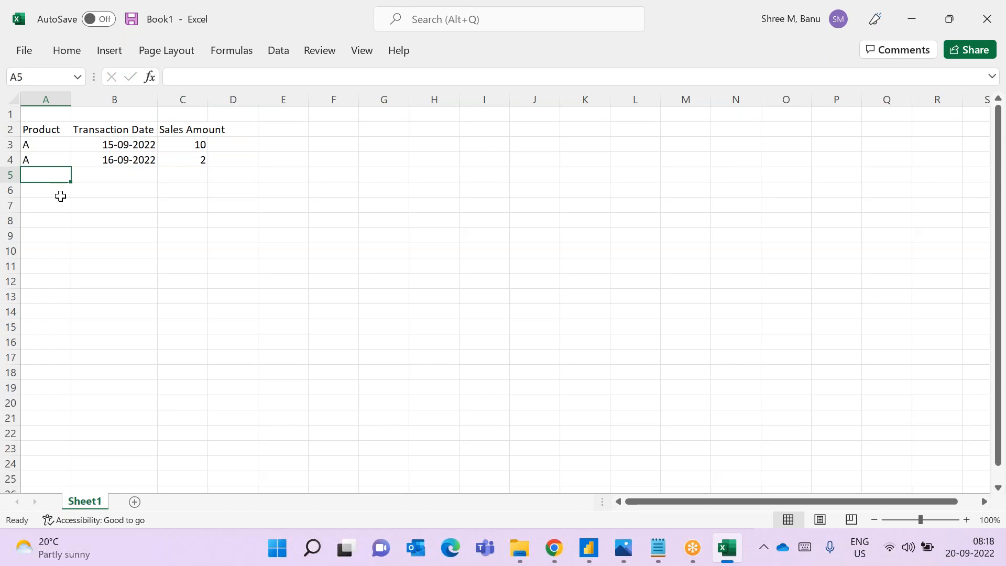
{"action": "type", "text": "B"}
{"action": "left_click", "coordinate": [105, 174]}
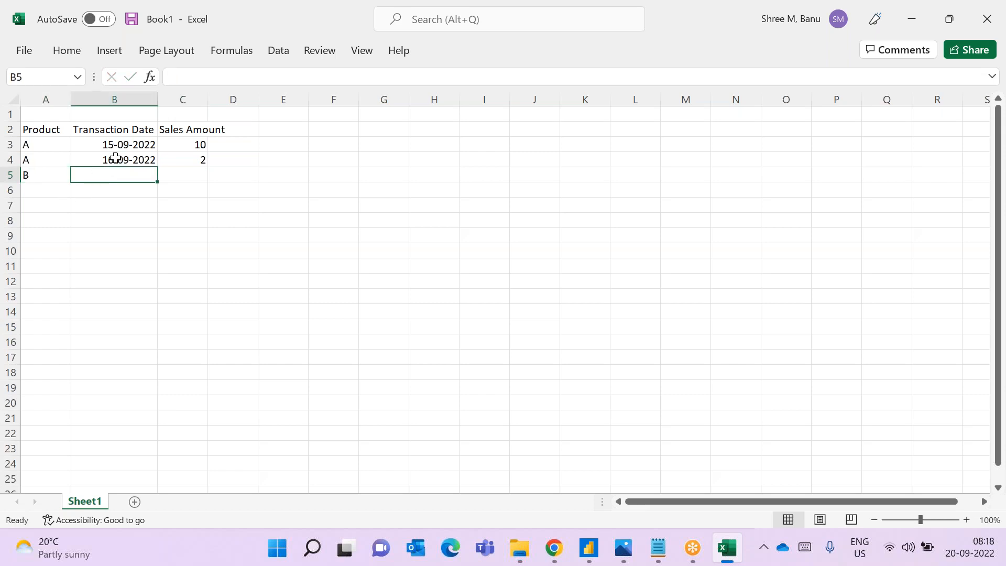
{"action": "left_click", "coordinate": [116, 159]}
{"action": "key", "text": "ctrl+c"}
{"action": "left_click", "coordinate": [117, 175]}
{"action": "key", "text": "ctrl+v"}
{"action": "left_click", "coordinate": [195, 175]}
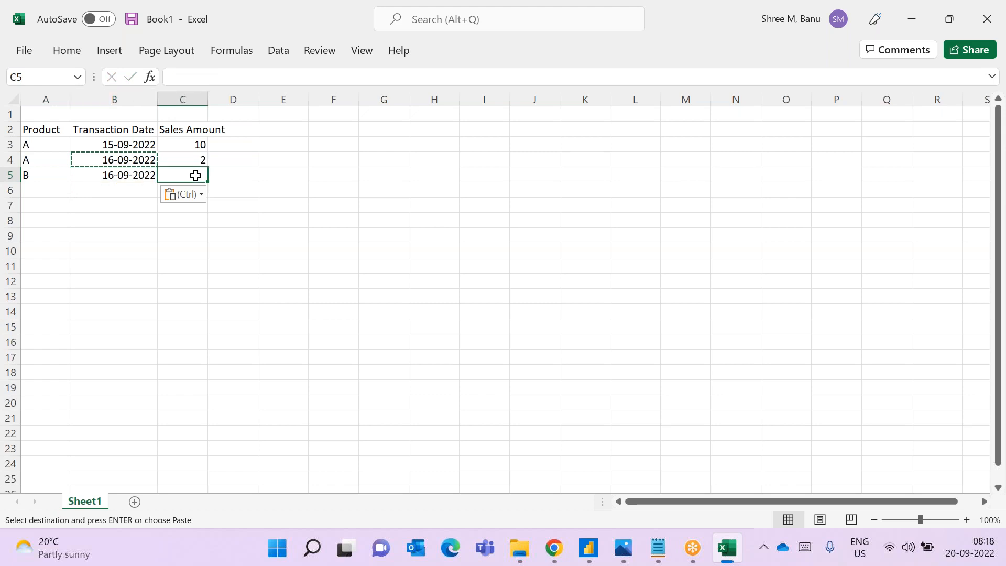
{"action": "type", "text": "20"}
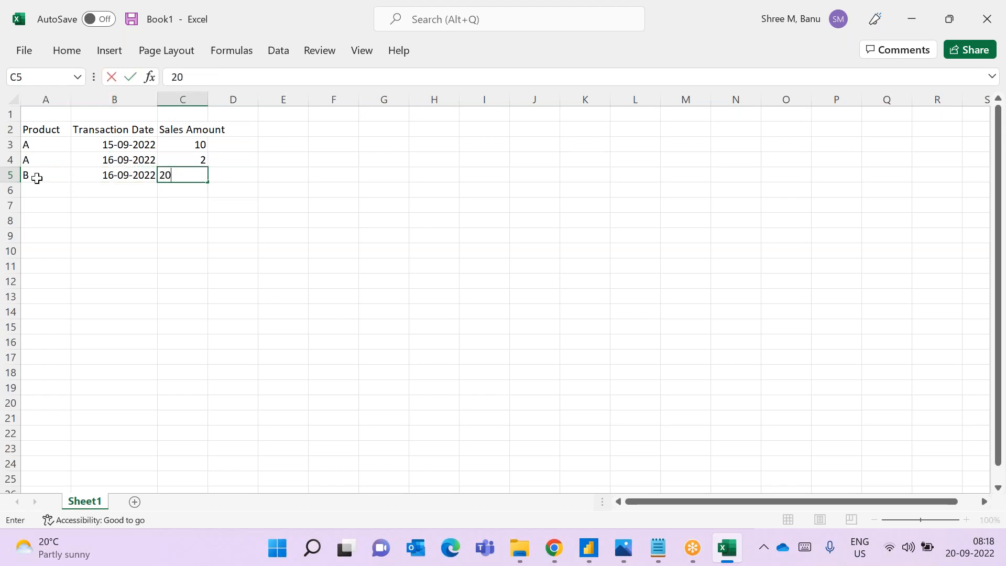
Fill row 6 with product A, transaction date 17-09-2022 and sales amount 5
{"action": "left_click", "coordinate": [42, 193]}
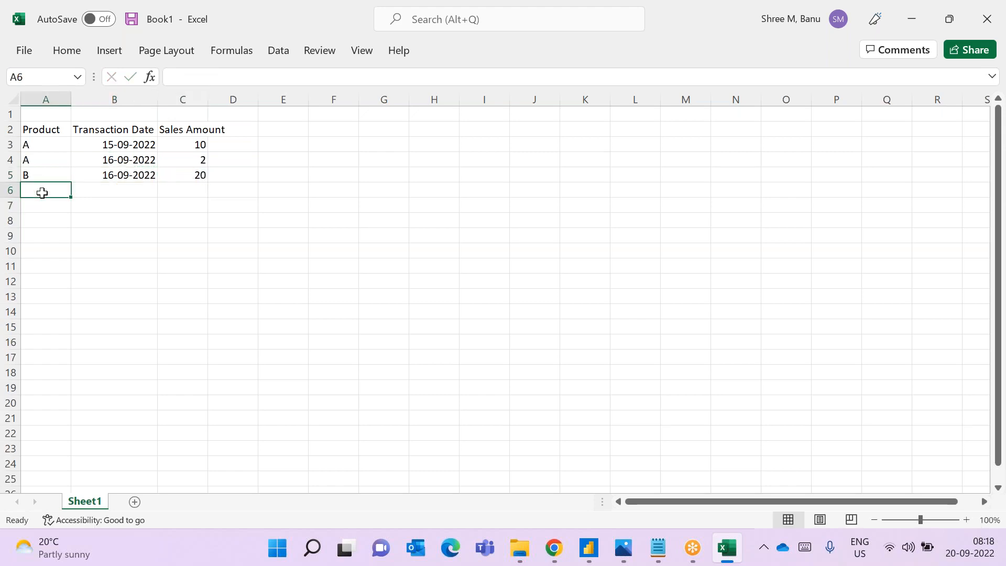
{"action": "type", "text": "A"}
{"action": "left_click", "coordinate": [94, 185]}
{"action": "type", "text": "17-09"}
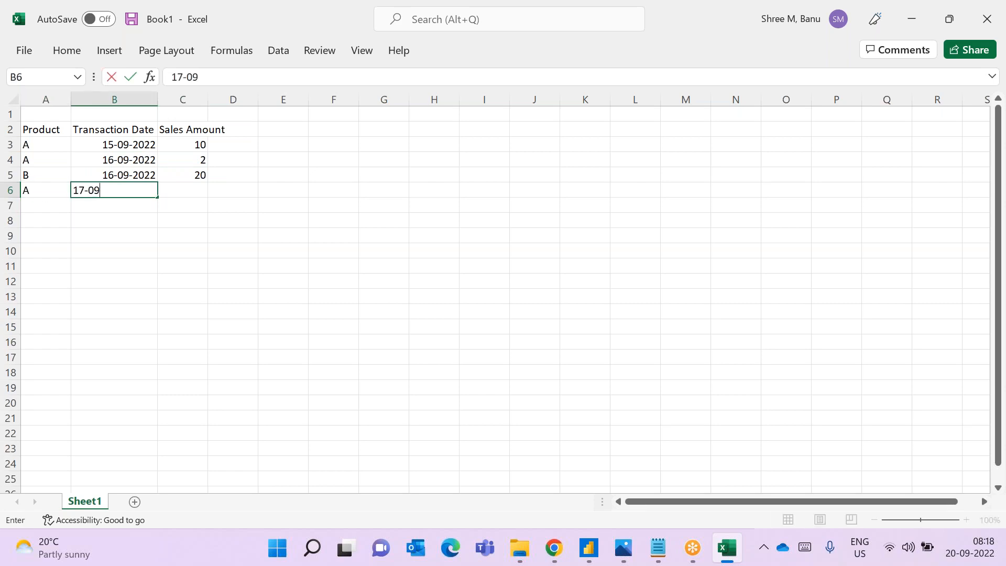
{"action": "type", "text": "-2022"}
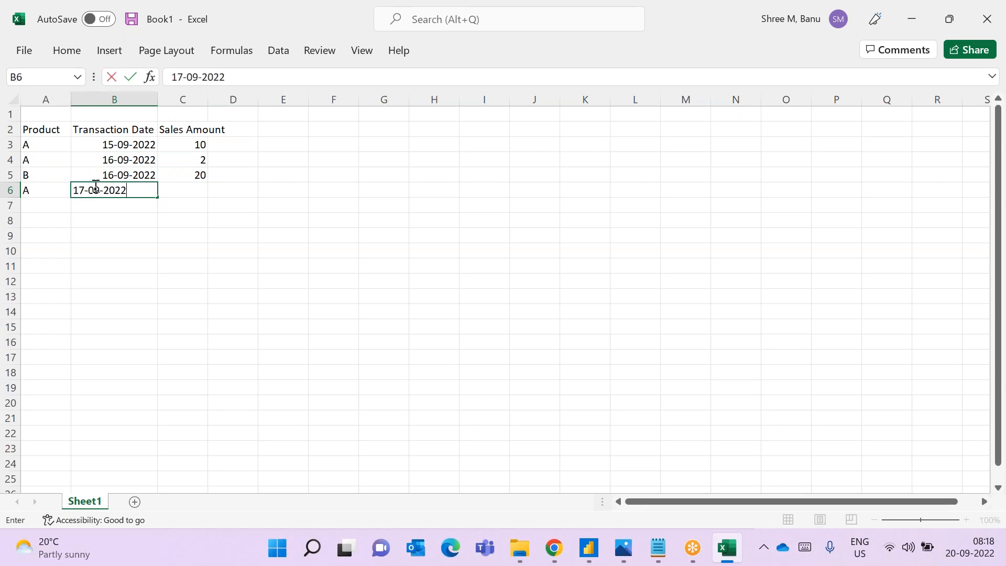
{"action": "left_click", "coordinate": [187, 190]}
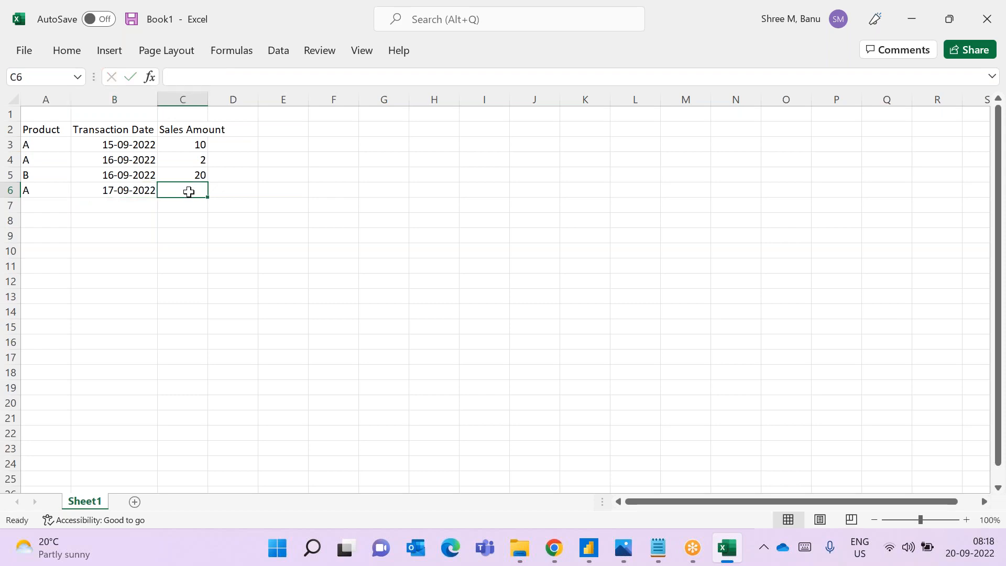
{"action": "type", "text": "5"}
Fill row 7 with product C, the transaction date copied from B6, and sales amount 15
{"action": "left_click", "coordinate": [54, 207]}
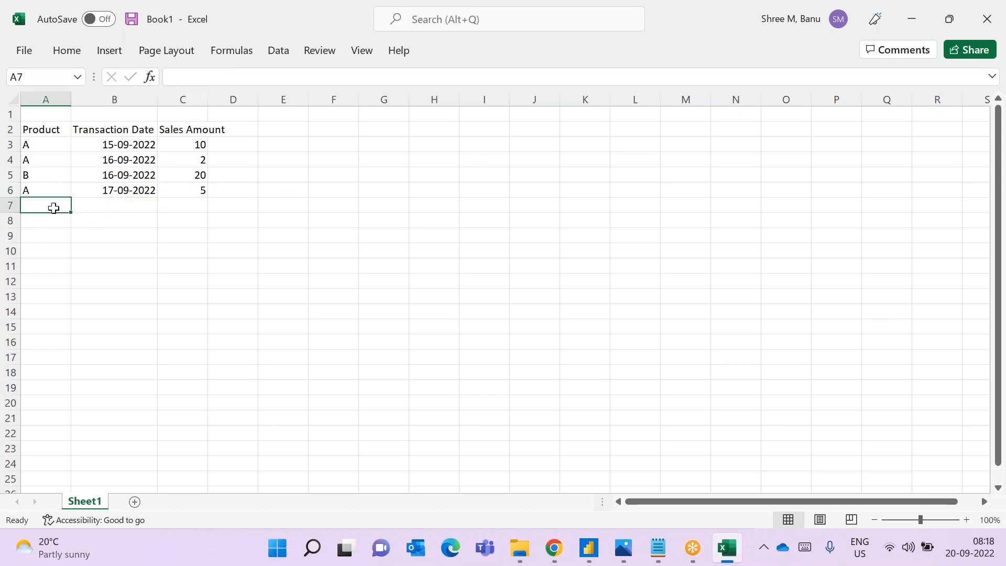
{"action": "type", "text": "C"}
{"action": "left_click", "coordinate": [97, 205]}
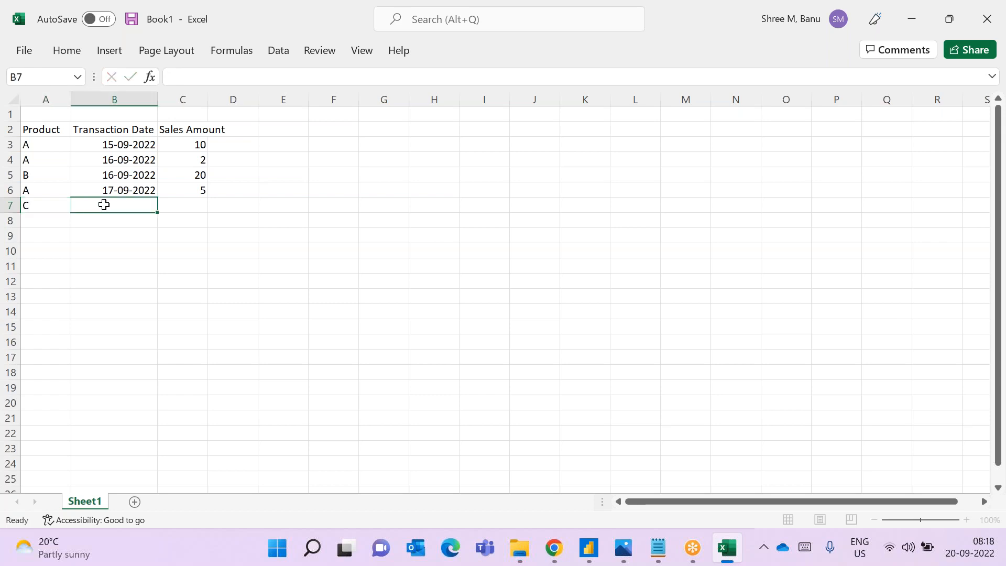
{"action": "left_click", "coordinate": [117, 190]}
{"action": "key", "text": "ctrl+c"}
{"action": "left_click", "coordinate": [118, 207]}
{"action": "key", "text": "ctrl+v"}
{"action": "left_click", "coordinate": [173, 202]}
{"action": "type", "text": "15"}
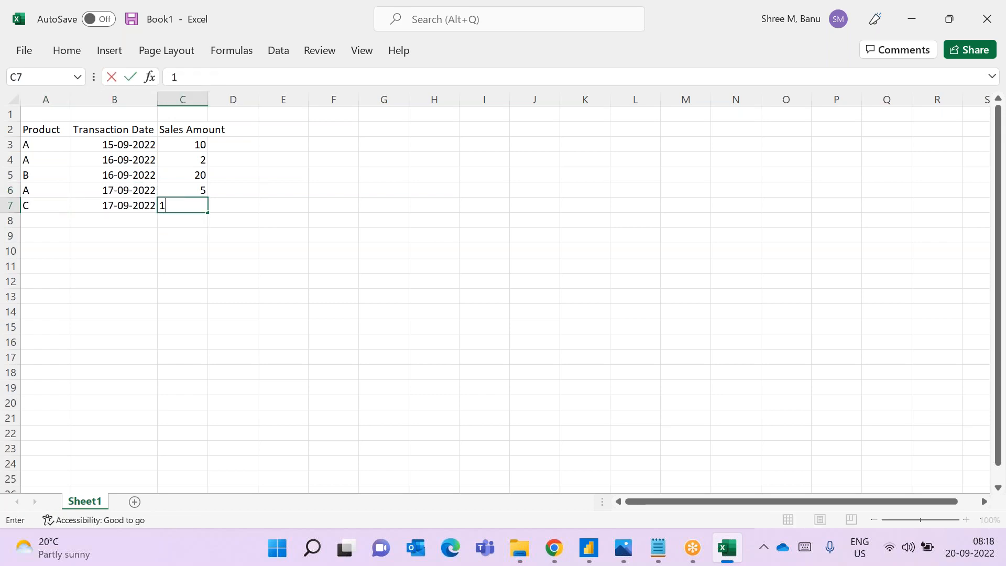
Fill row 8 with product C, transaction date 18-09-2022 and sales amount 2
{"action": "left_click", "coordinate": [62, 218]}
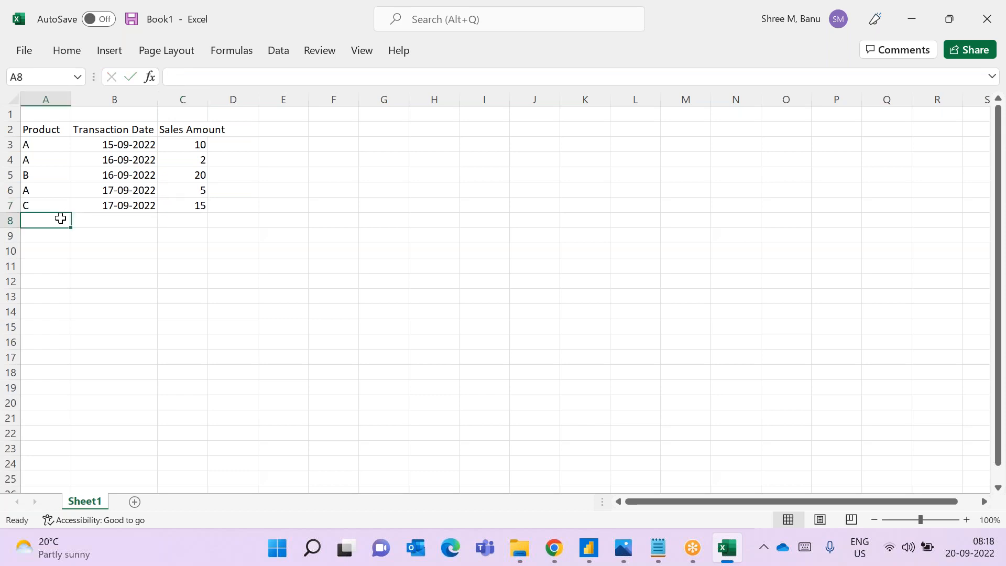
{"action": "type", "text": "C"}
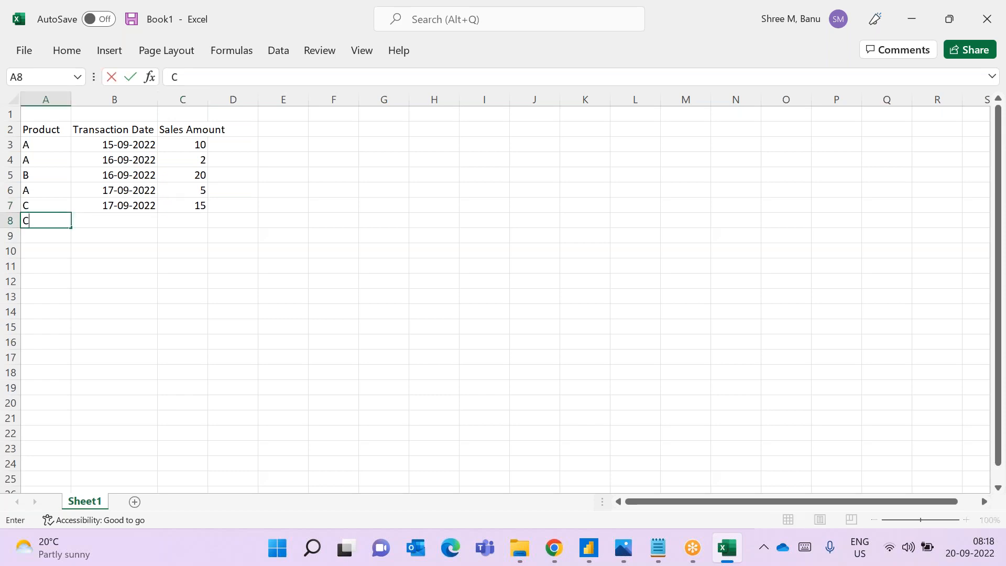
{"action": "left_click", "coordinate": [121, 222]}
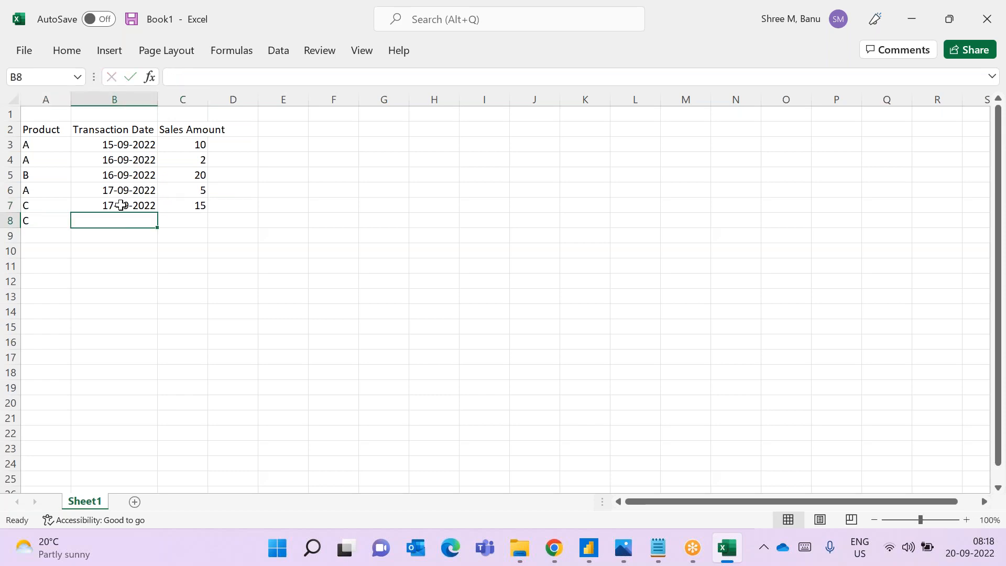
{"action": "type", "text": "18-09-2022"}
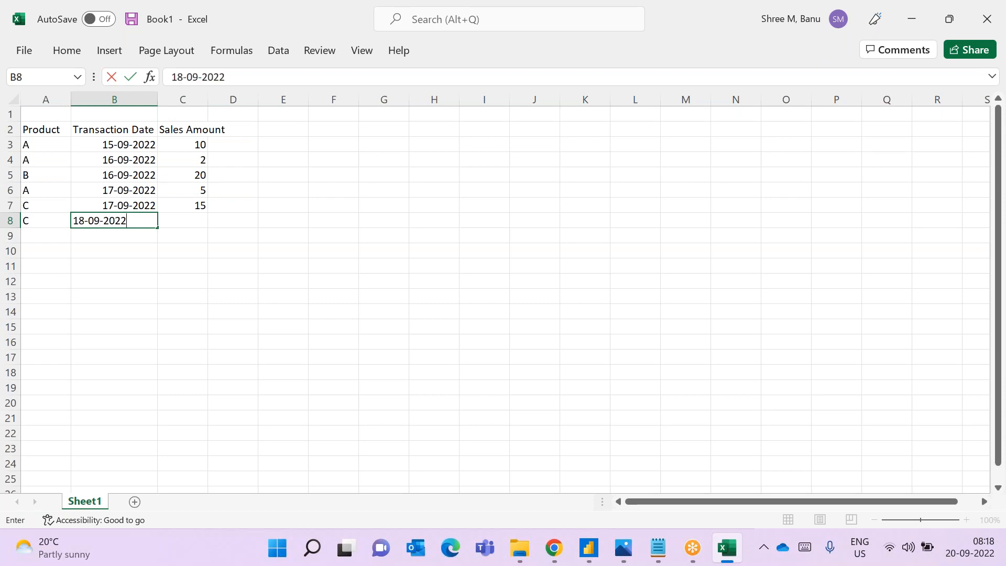
{"action": "left_click", "coordinate": [187, 223]}
{"action": "type", "text": "2"}
{"action": "left_click", "coordinate": [183, 261]}
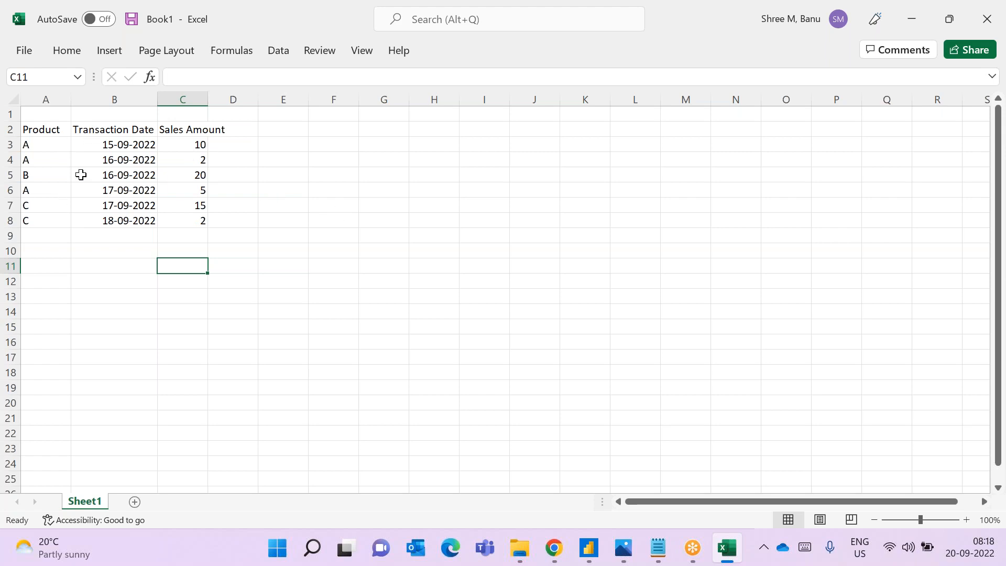
Autofit the width of column C and enter the header Total Sales by Product in cell D2
{"action": "double_click", "coordinate": [207, 104]}
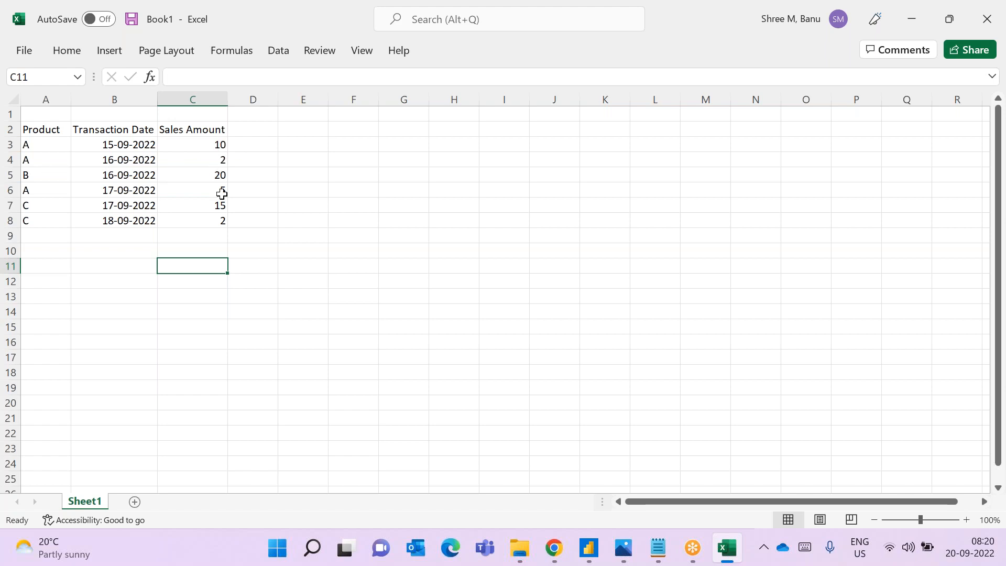
{"action": "left_click", "coordinate": [260, 131]}
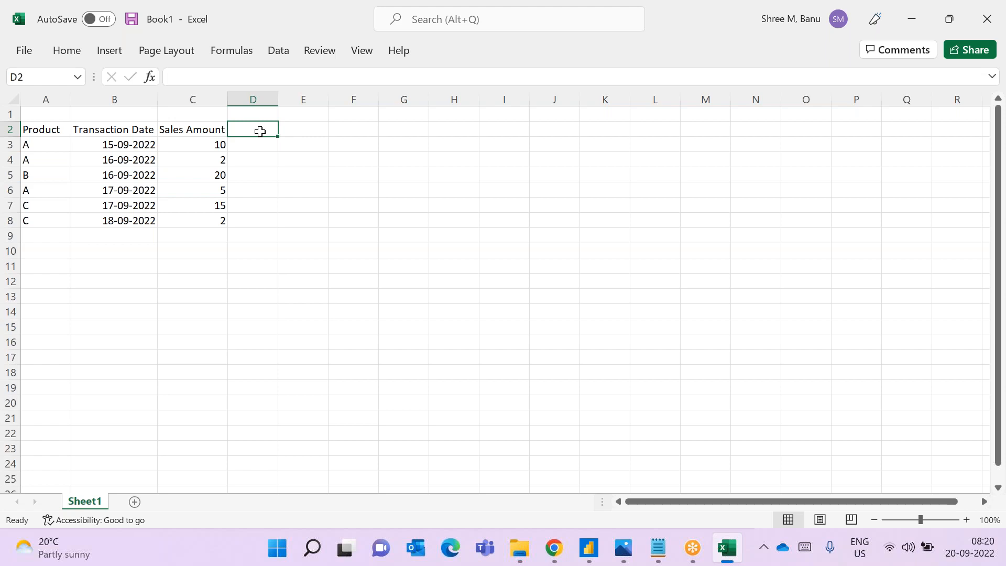
{"action": "type", "text": "Total Sales by Product"}
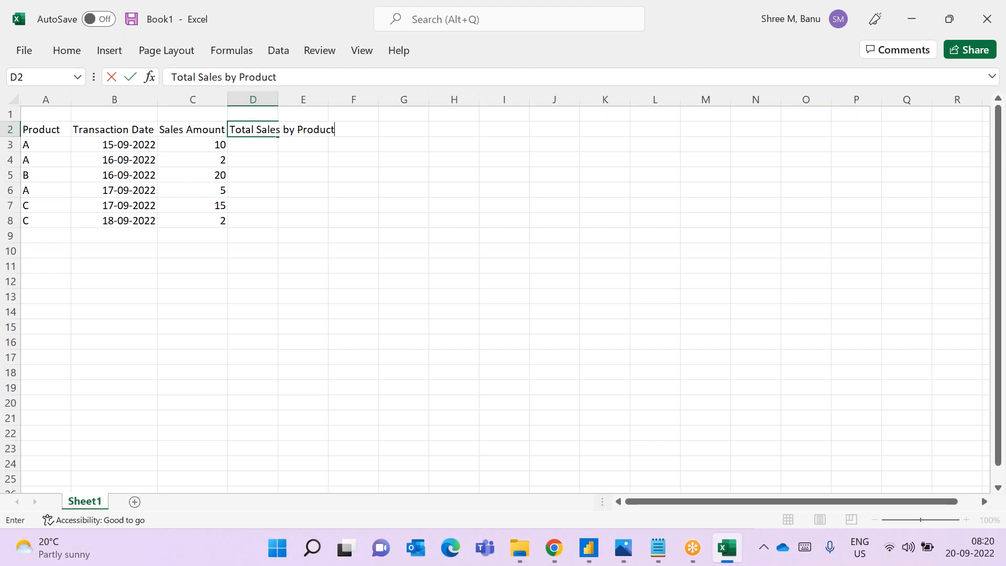
Enter the product totals 17, 17 and 20 in cells D3 to D5
{"action": "left_click", "coordinate": [259, 158]}
{"action": "left_click", "coordinate": [249, 140]}
{"action": "type", "text": "17"}
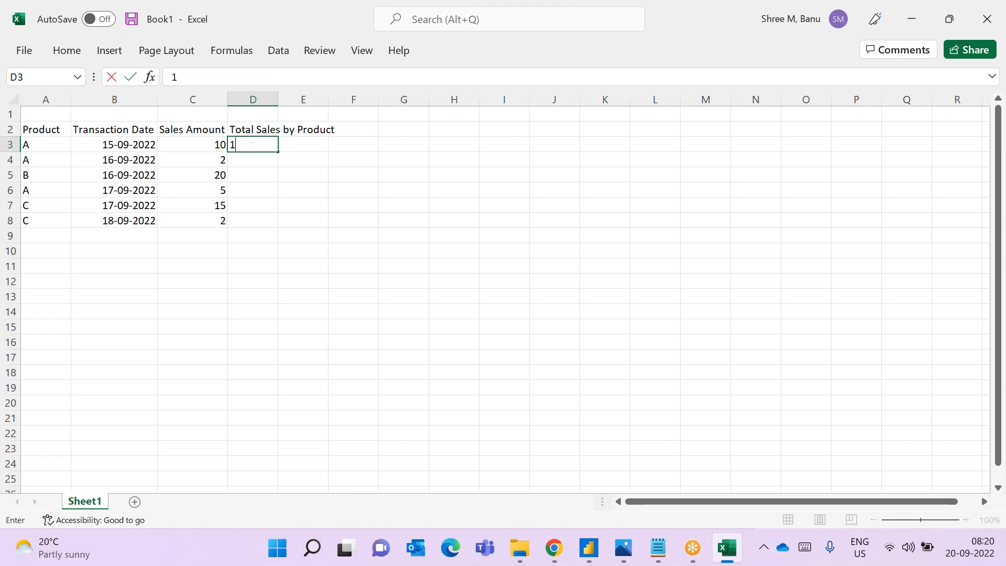
{"action": "left_click", "coordinate": [252, 158]}
{"action": "type", "text": "17"}
{"action": "left_click", "coordinate": [254, 178]}
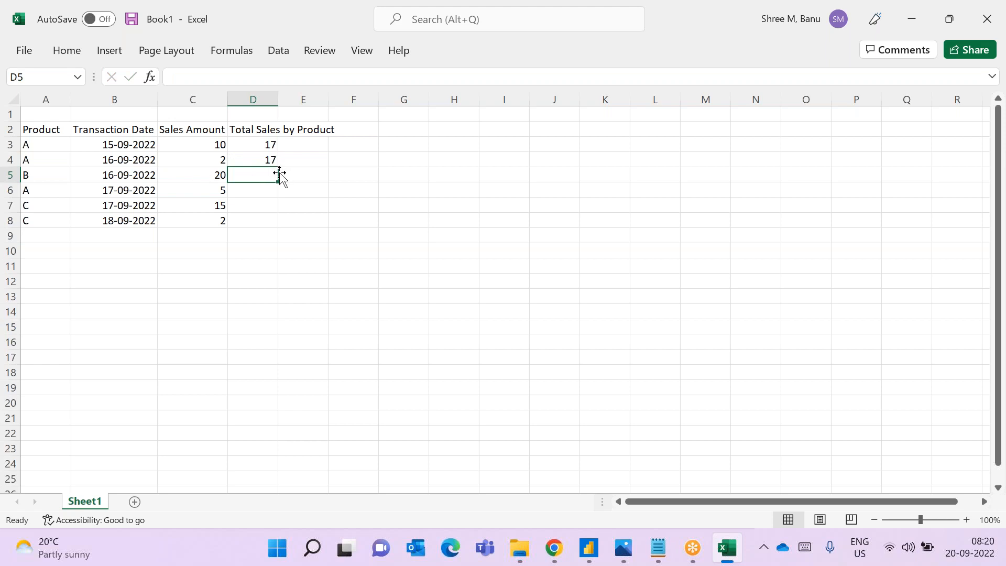
{"action": "type", "text": "20"}
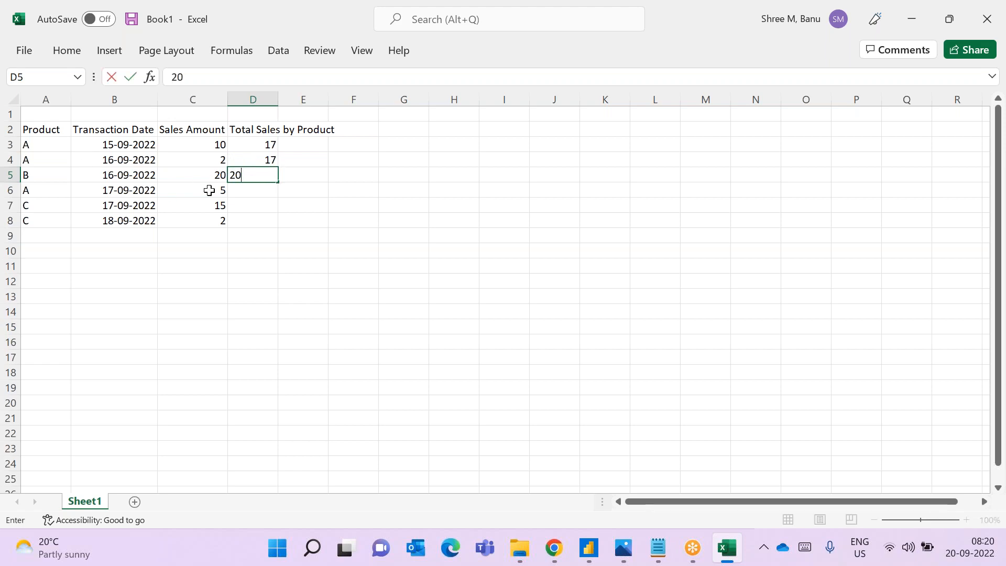
Enter the product total 17 in each of cells D6 to D8 and autofit the width of column D
{"action": "left_click", "coordinate": [249, 187]}
{"action": "type", "text": "17"}
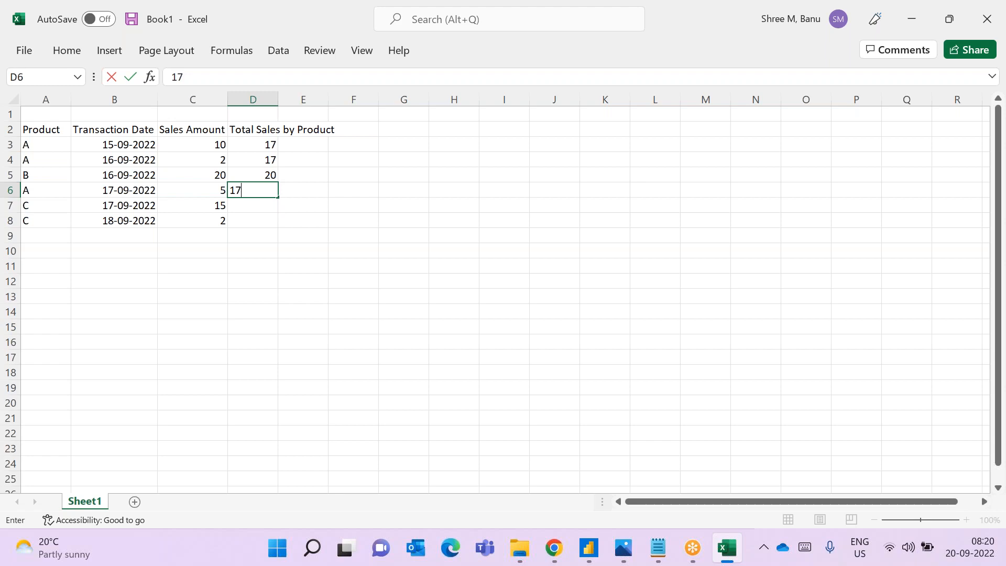
{"action": "left_click", "coordinate": [260, 207]}
{"action": "type", "text": "17"}
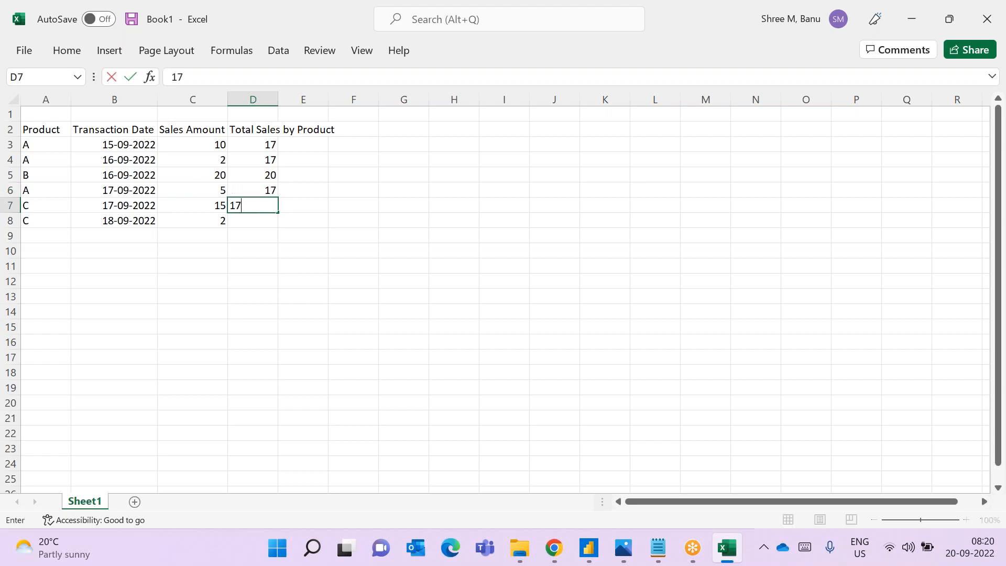
{"action": "left_click", "coordinate": [272, 221]}
{"action": "type", "text": "17"}
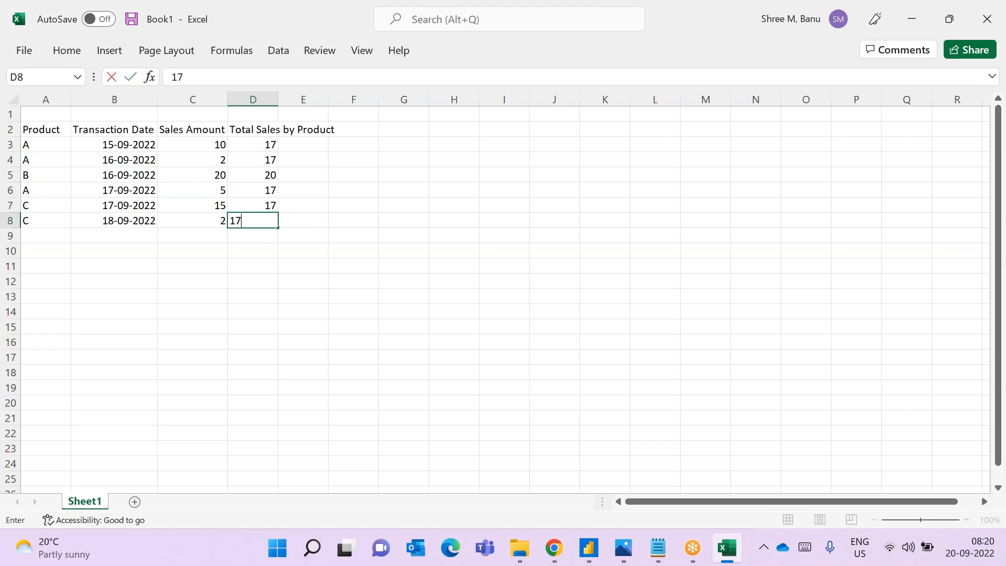
{"action": "left_click", "coordinate": [281, 262]}
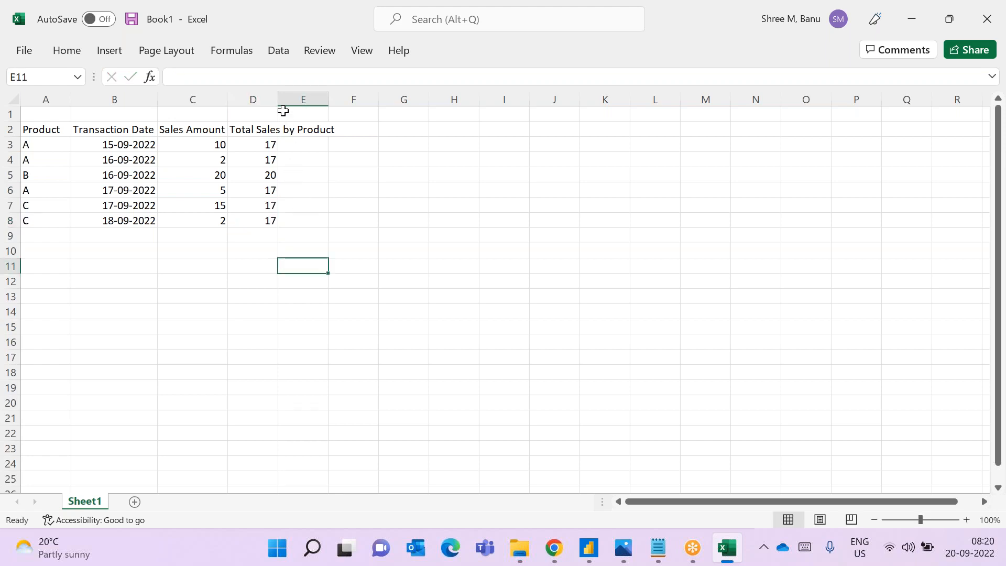
{"action": "double_click", "coordinate": [277, 93]}
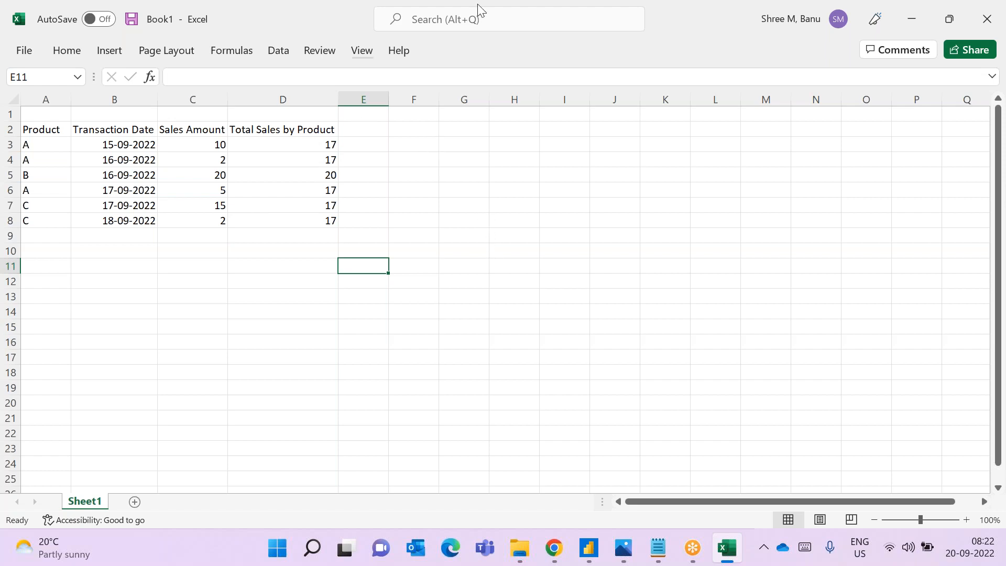
Copy the range A2:C8, then switch to Power BI Desktop and open the Power Query Editor
{"action": "left_click_drag", "start_coordinate": [36, 127], "coordinate": [176, 221]}
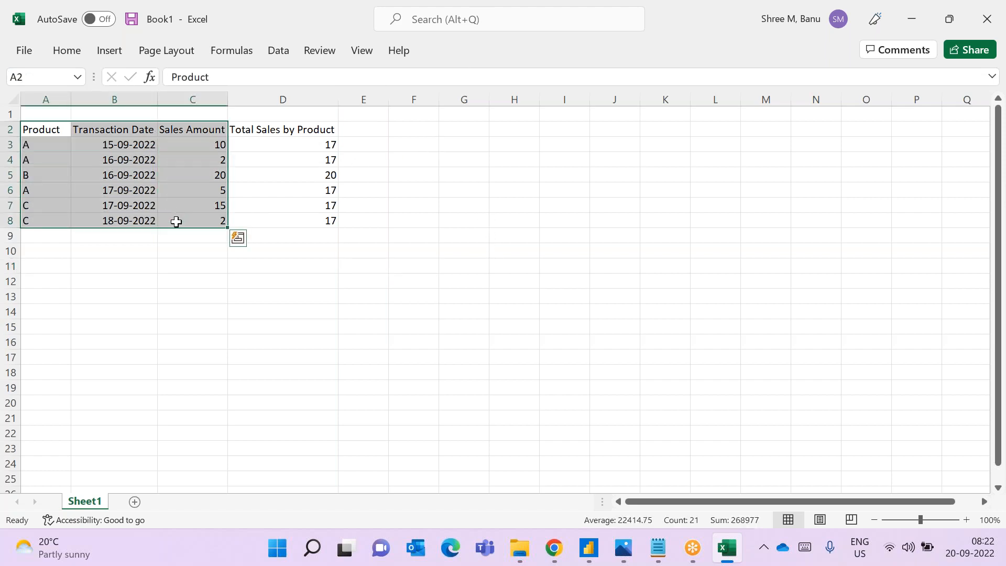
{"action": "key", "text": "ctrl+c"}
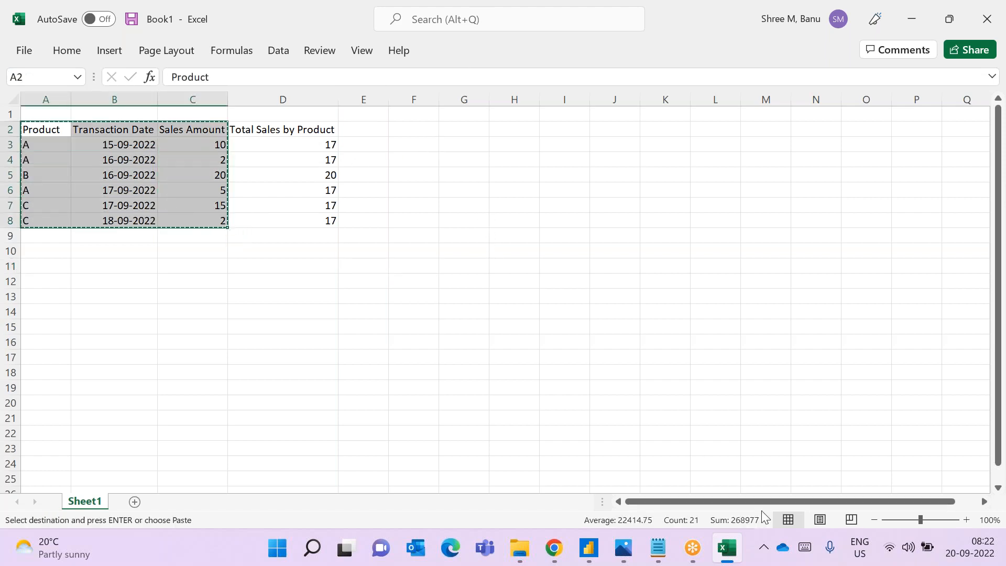
{"action": "left_click", "coordinate": [590, 550]}
{"action": "left_click", "coordinate": [435, 106]}
{"action": "left_click", "coordinate": [444, 127]}
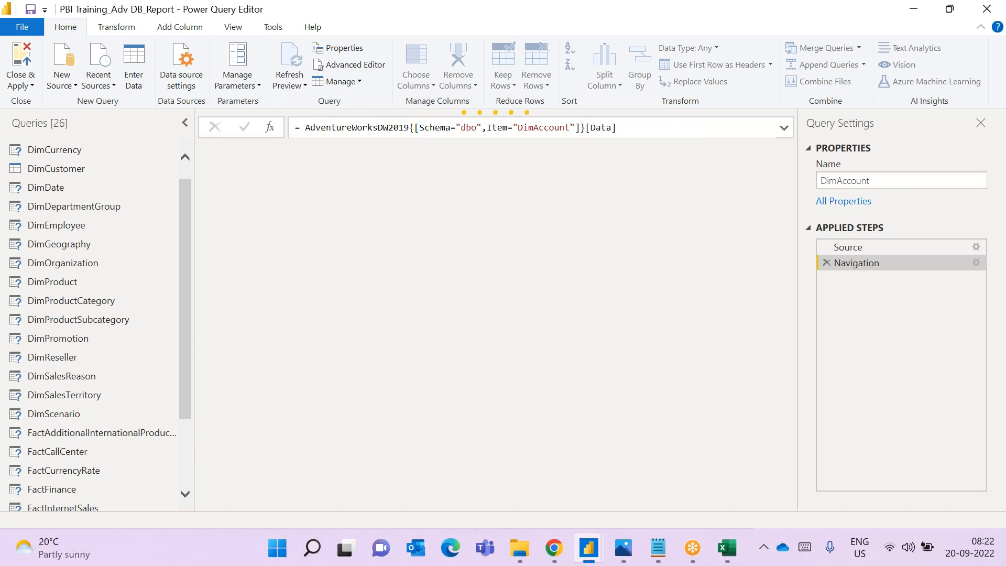
Create a manually entered table from the copied product, transaction date and sales amount data, keeping the name Table
{"action": "left_click", "coordinate": [143, 59]}
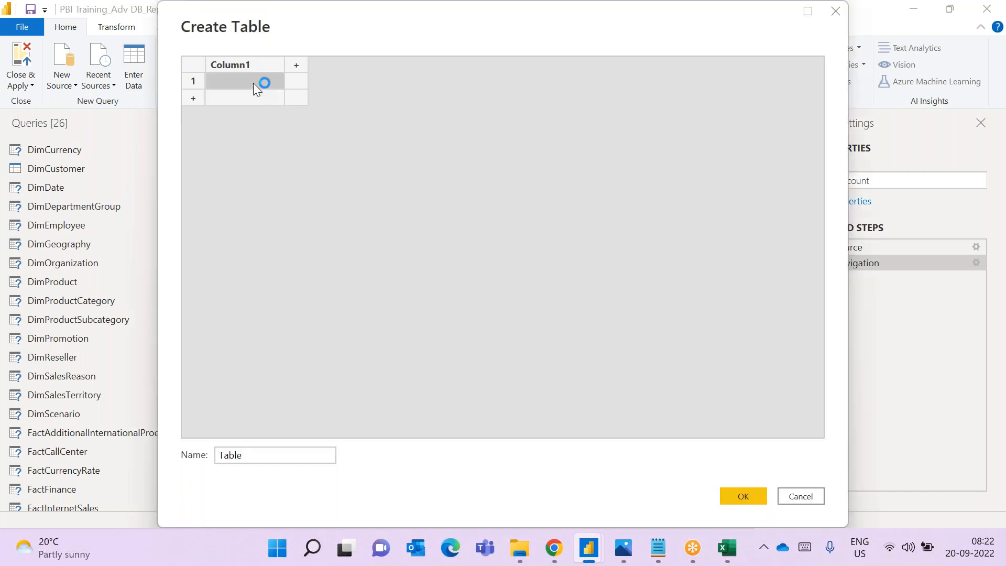
{"action": "key", "text": "ctrl+v"}
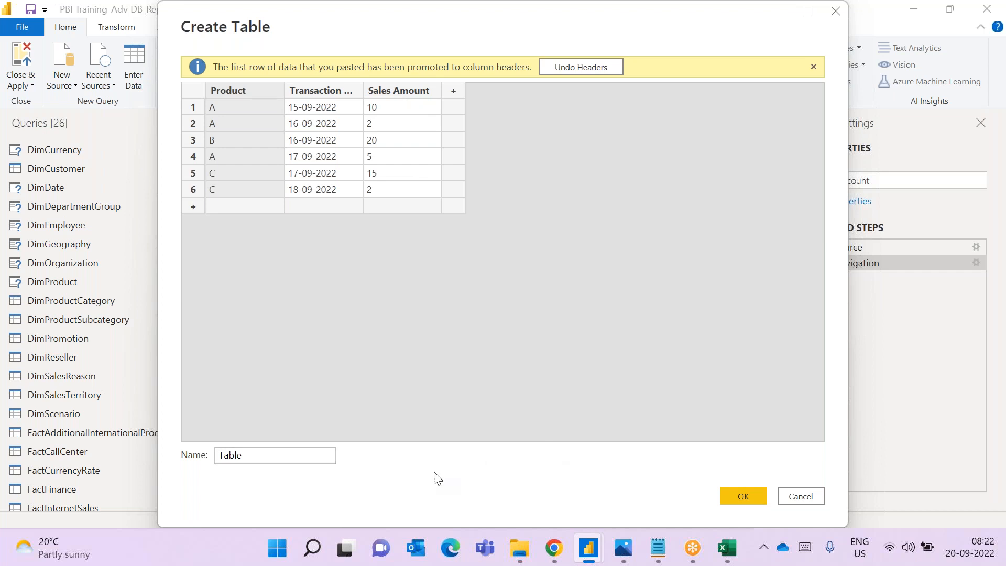
{"action": "left_click", "coordinate": [725, 496]}
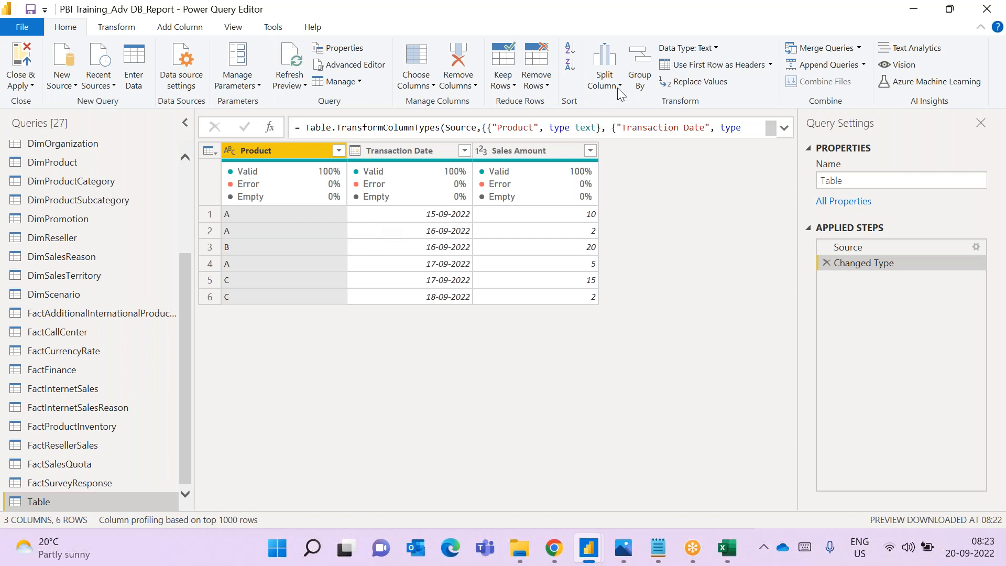
Group the table by Product using advanced grouping, with an "All rows" column that uses the All Rows operation
{"action": "left_click", "coordinate": [644, 77]}
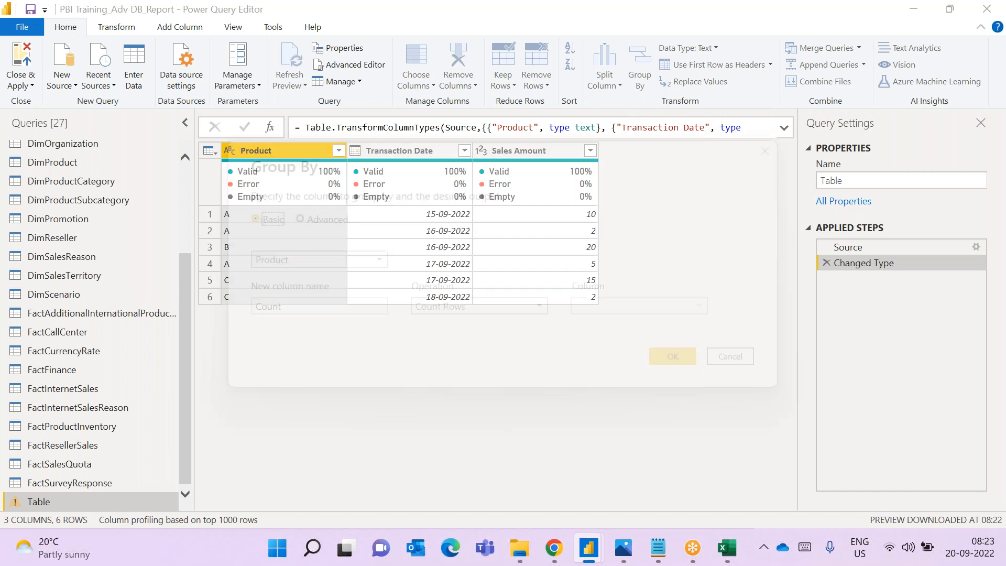
{"action": "left_click_drag", "start_coordinate": [372, 181], "coordinate": [492, 201]}
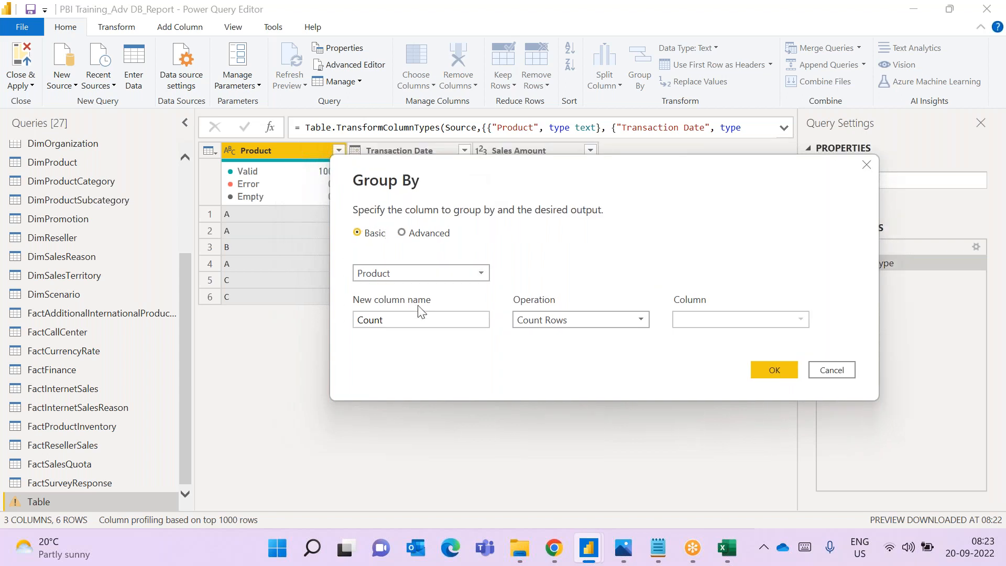
{"action": "left_click", "coordinate": [424, 320]}
{"action": "key", "text": "ctrl+a"}
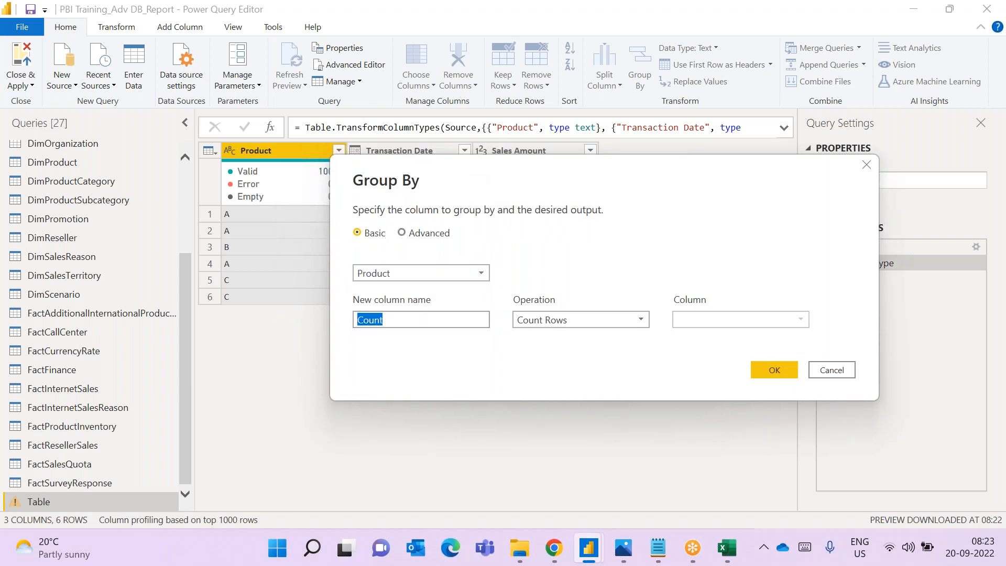
{"action": "key", "text": "BackSpace"}
{"action": "type", "text": "All rows"}
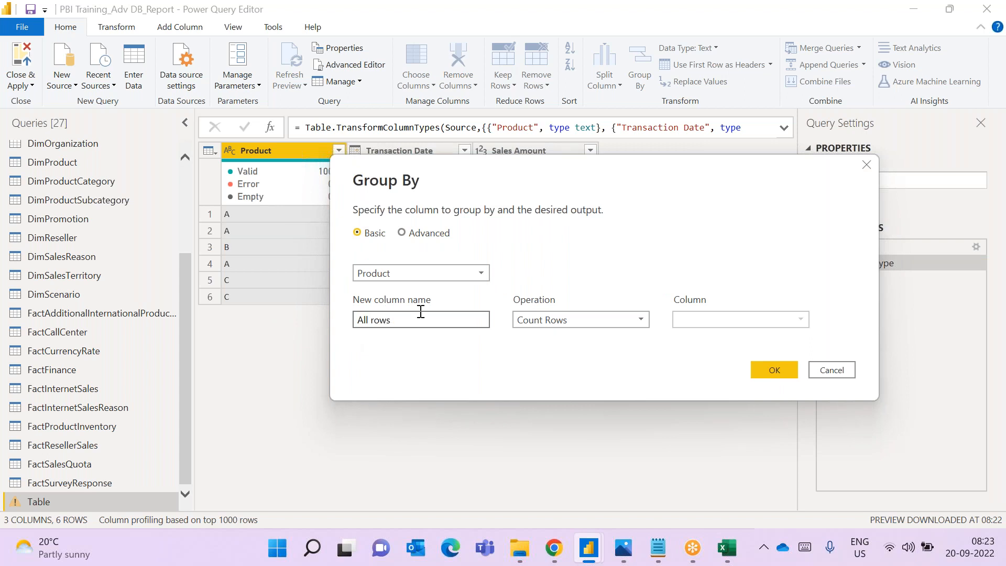
{"action": "left_click", "coordinate": [433, 235]}
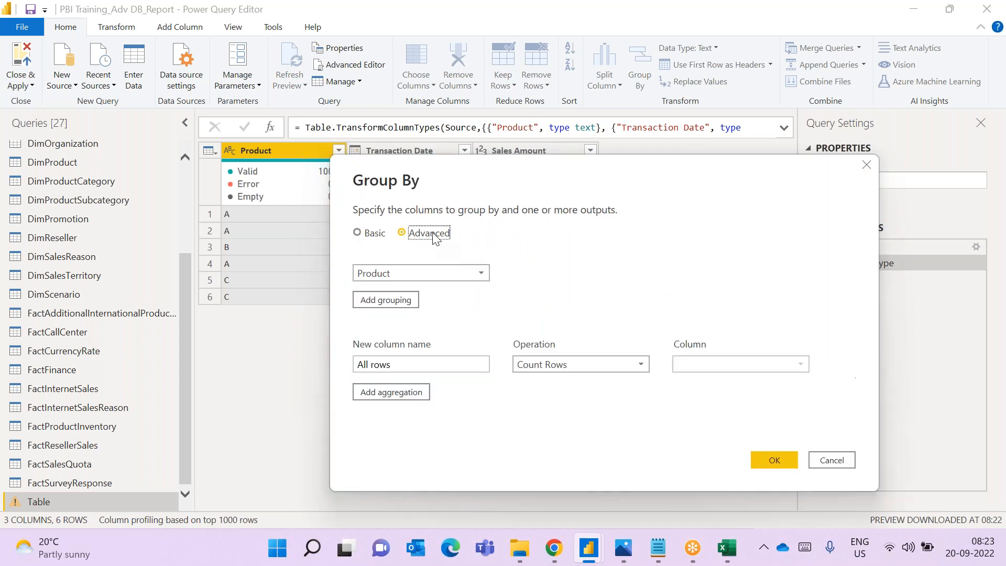
{"action": "left_click", "coordinate": [563, 366]}
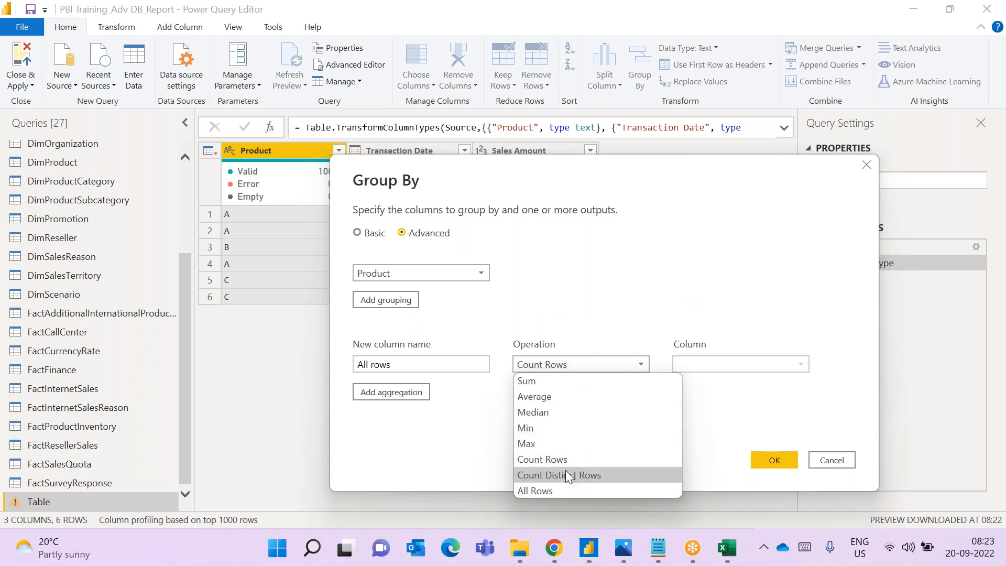
{"action": "left_click", "coordinate": [564, 492]}
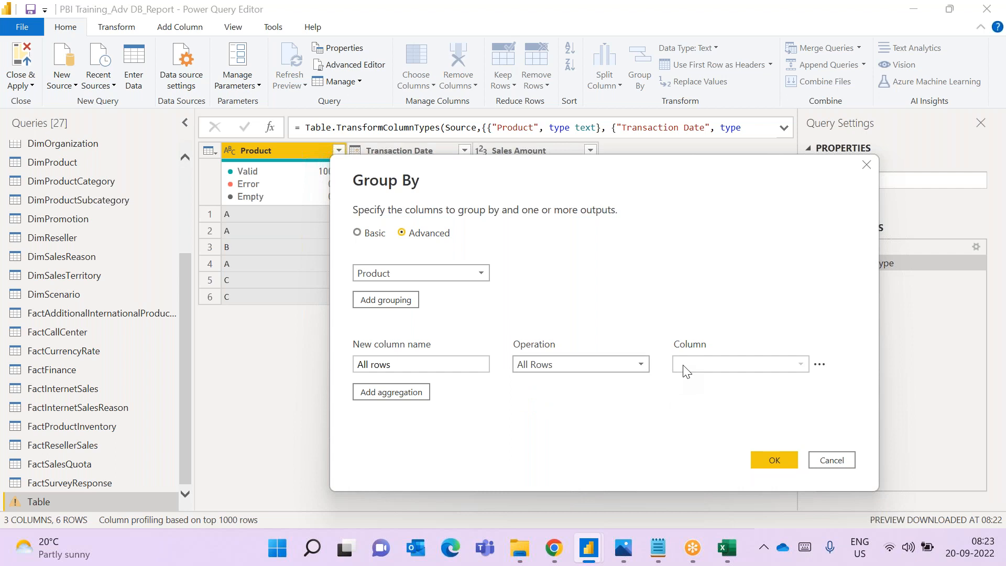
Add a "Total Amount by Product" aggregation that sums Sales Amount, and apply the grouping
{"action": "left_click", "coordinate": [427, 402]}
{"action": "type", "text": "Total "}
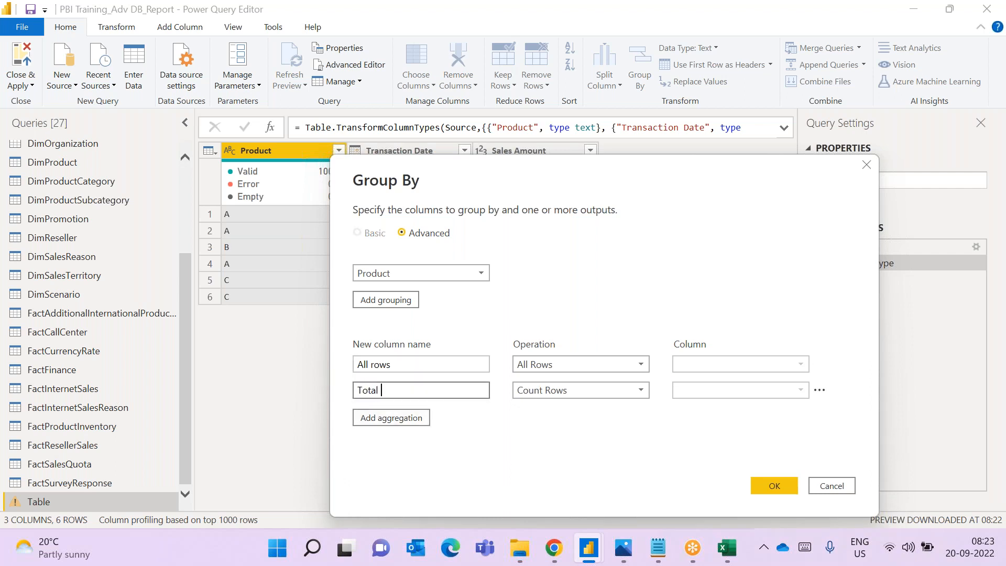
{"action": "type", "text": "Amp"}
{"action": "key", "text": "BackSpace"}
{"action": "type", "text": "ount by Product"}
{"action": "left_click", "coordinate": [526, 389]}
{"action": "left_click", "coordinate": [545, 408]}
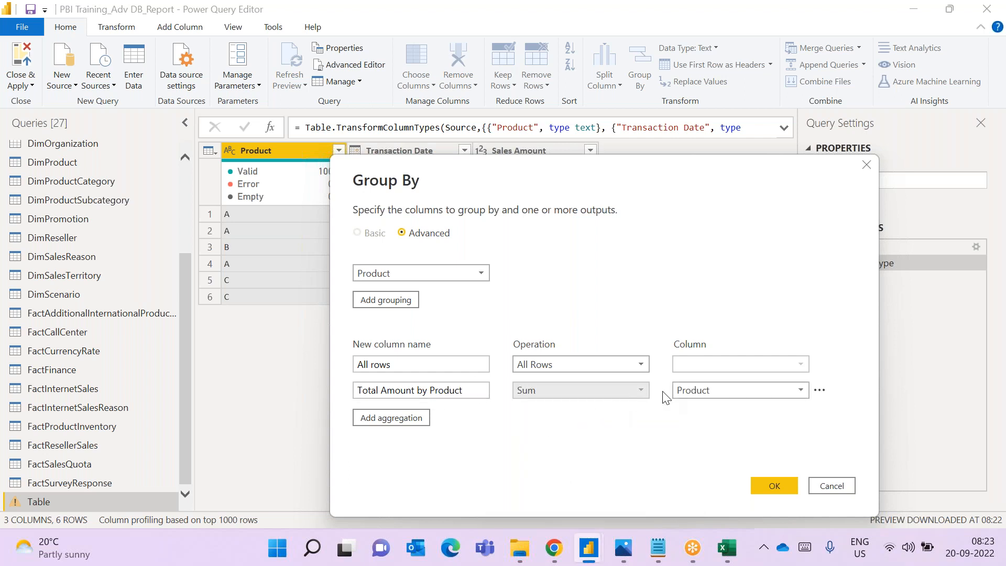
{"action": "left_click", "coordinate": [753, 395]}
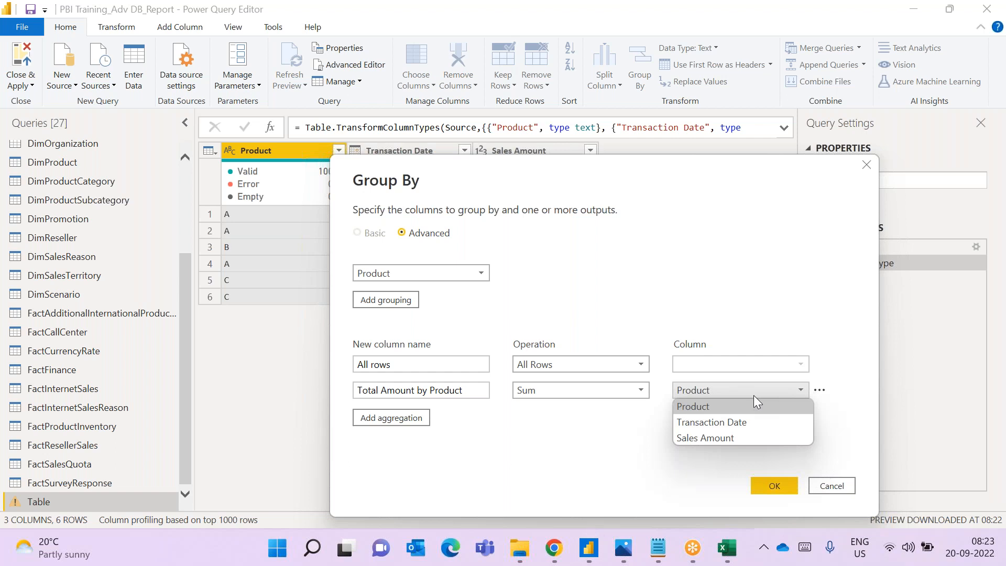
{"action": "left_click", "coordinate": [755, 438]}
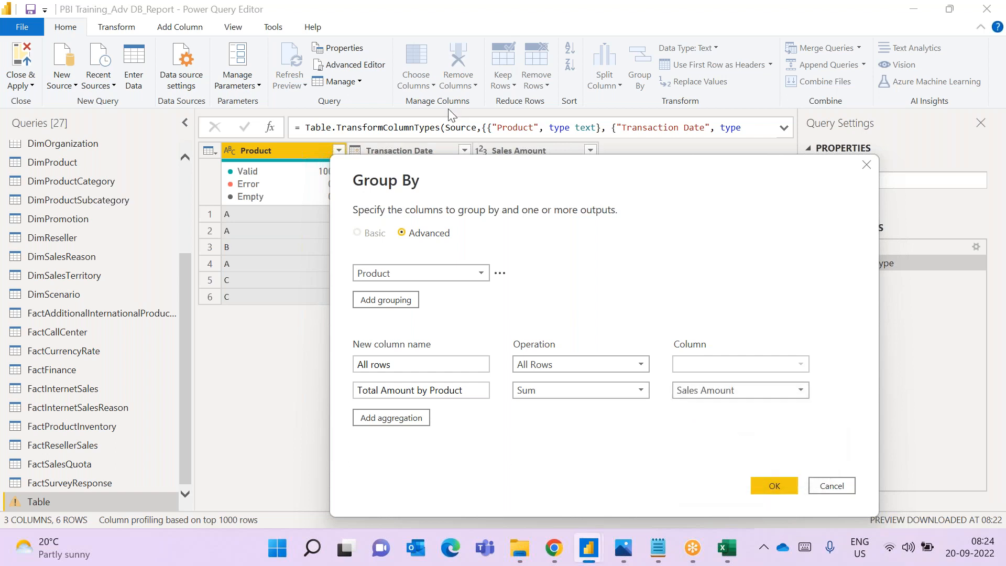
{"action": "left_click_drag", "start_coordinate": [493, 159], "coordinate": [485, 115]}
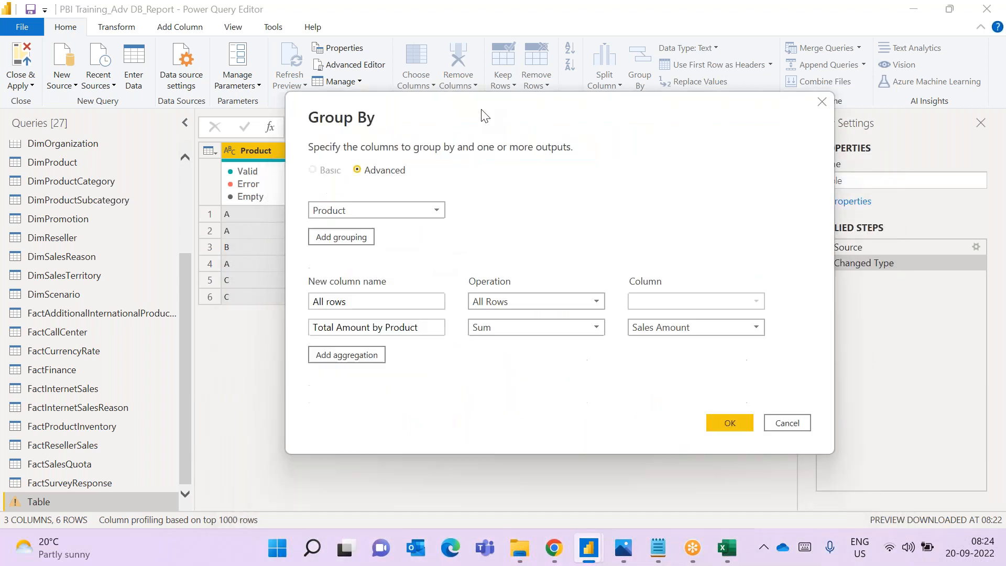
{"action": "left_click", "coordinate": [712, 420]}
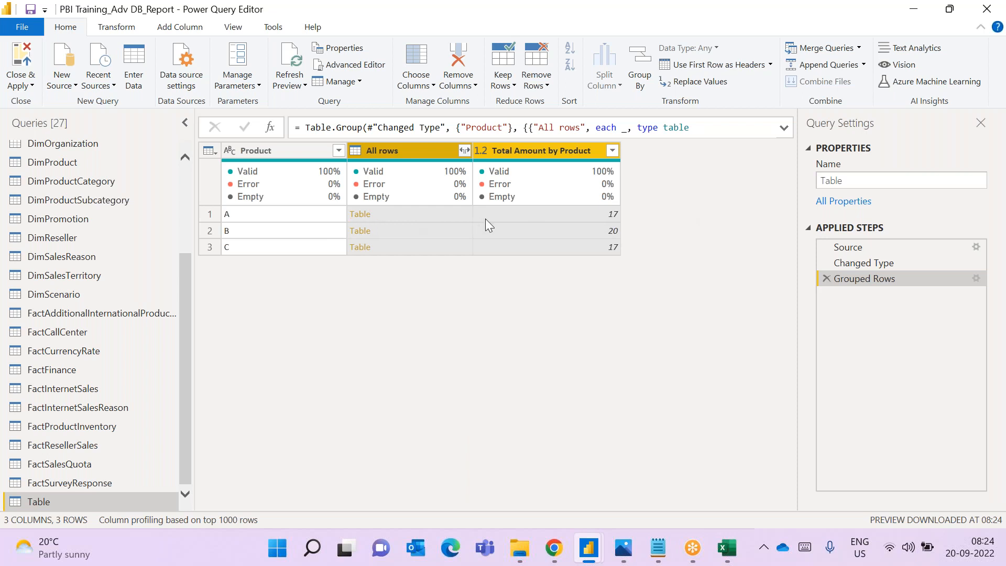
Expand the All rows column into Product, Transaction Date and Sales Amount without the original column name as prefix
{"action": "left_click", "coordinate": [464, 151]}
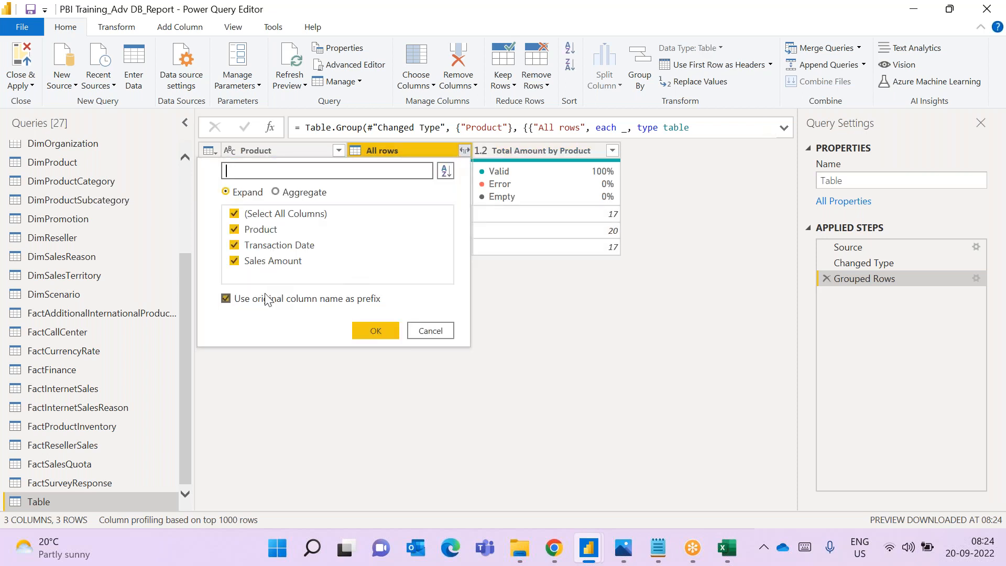
{"action": "left_click", "coordinate": [226, 301]}
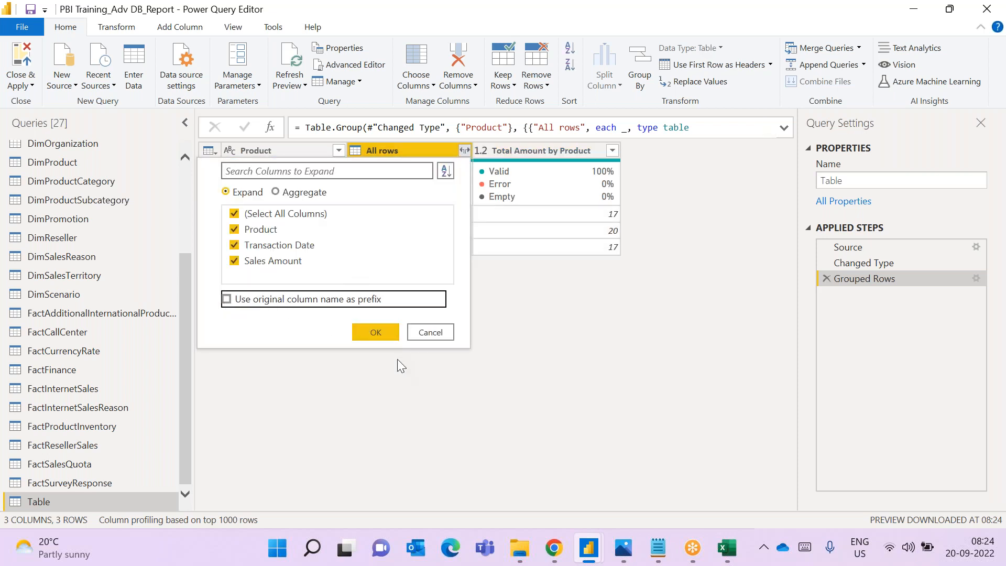
{"action": "left_click", "coordinate": [375, 331]}
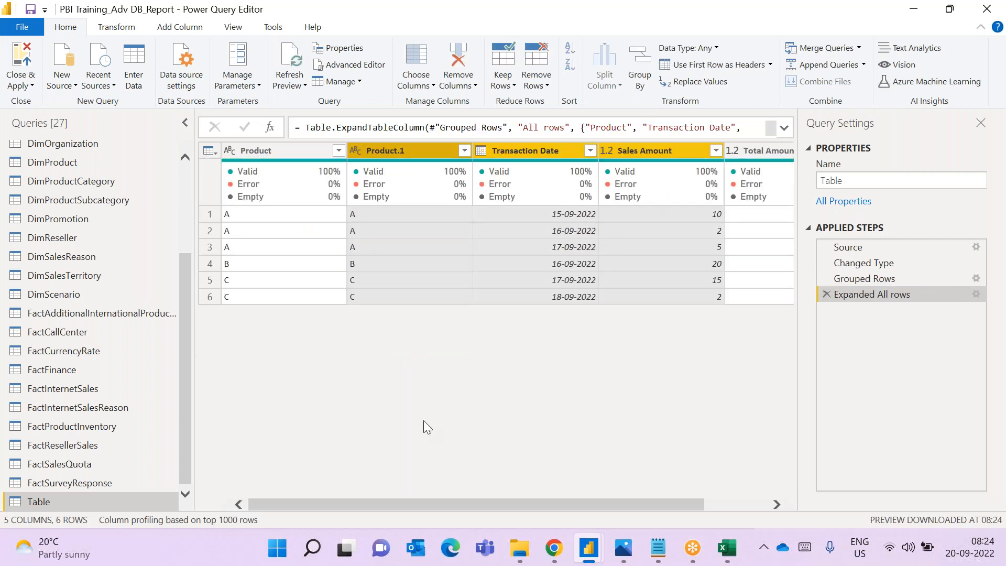
{"action": "left_click_drag", "start_coordinate": [483, 504], "coordinate": [589, 481]}
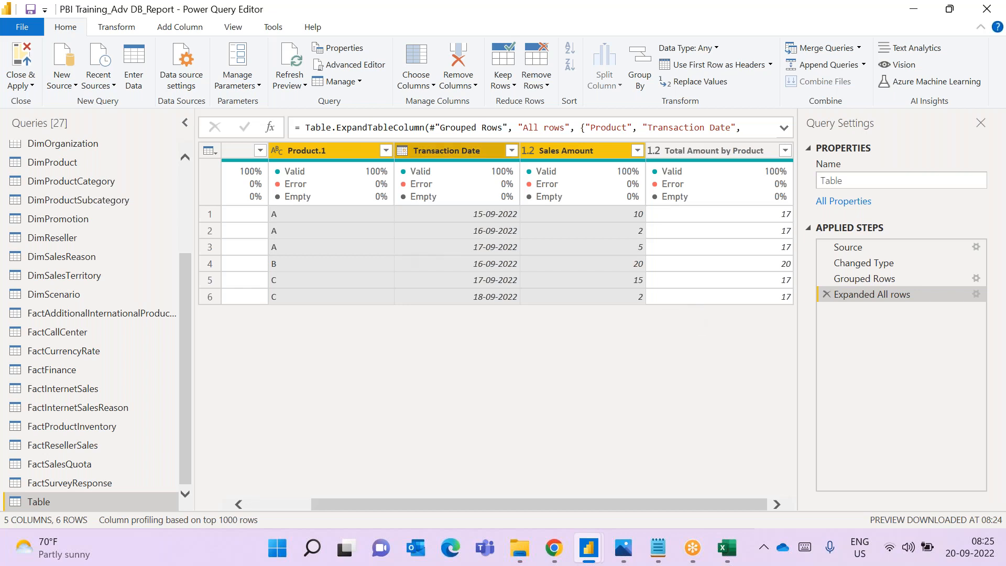
{"action": "left_click", "coordinate": [702, 2]}
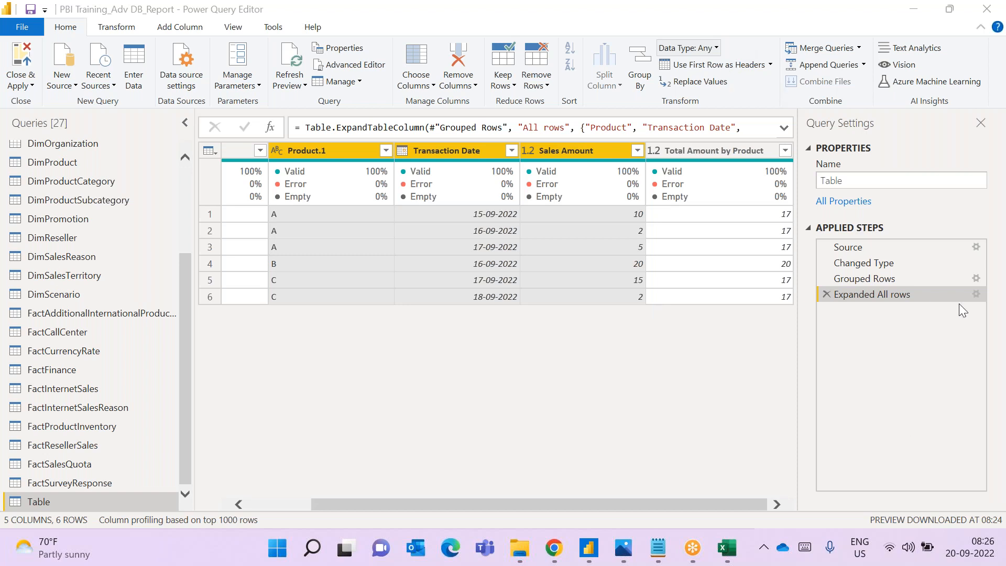
{"action": "left_click", "coordinate": [650, 444]}
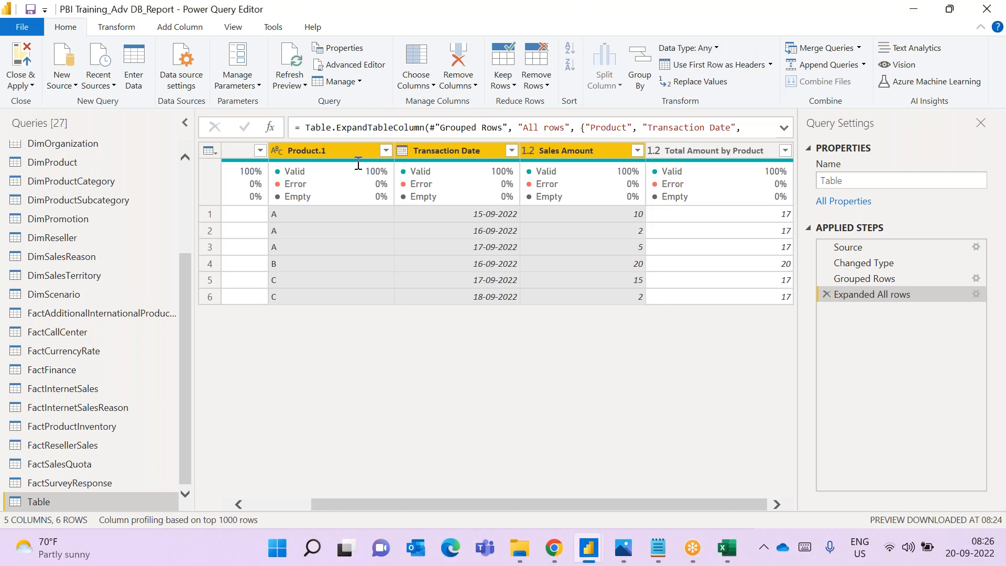
{"action": "mouse_move", "coordinate": [491, 199]}
{"action": "left_click", "coordinate": [657, 535]}
{"action": "left_click", "coordinate": [654, 335]}
Connect to a SQL Server database as a new source, using server "." and Import connectivity mode
{"action": "left_click", "coordinate": [71, 83]}
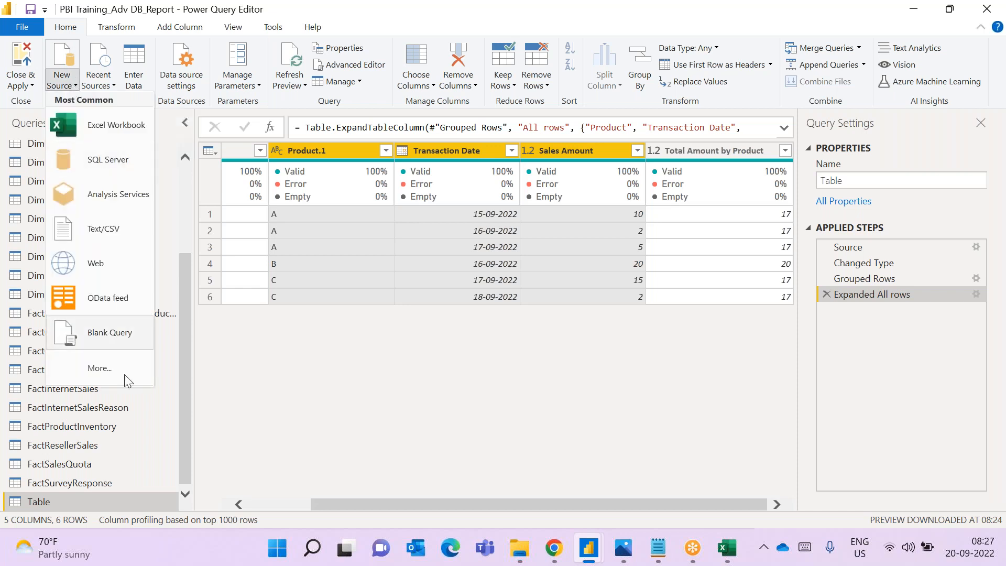
{"action": "left_click", "coordinate": [125, 374]}
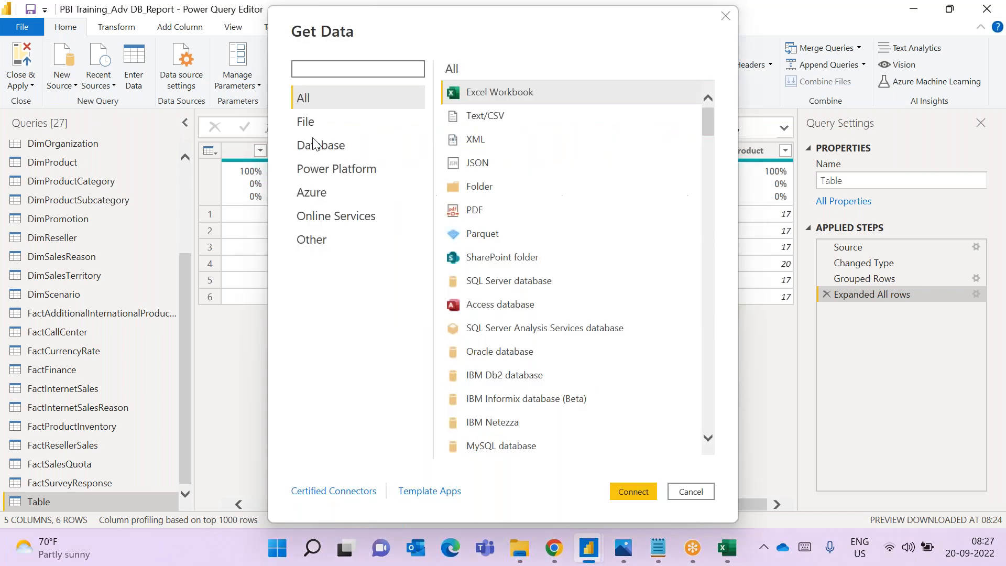
{"action": "left_click", "coordinate": [338, 152]}
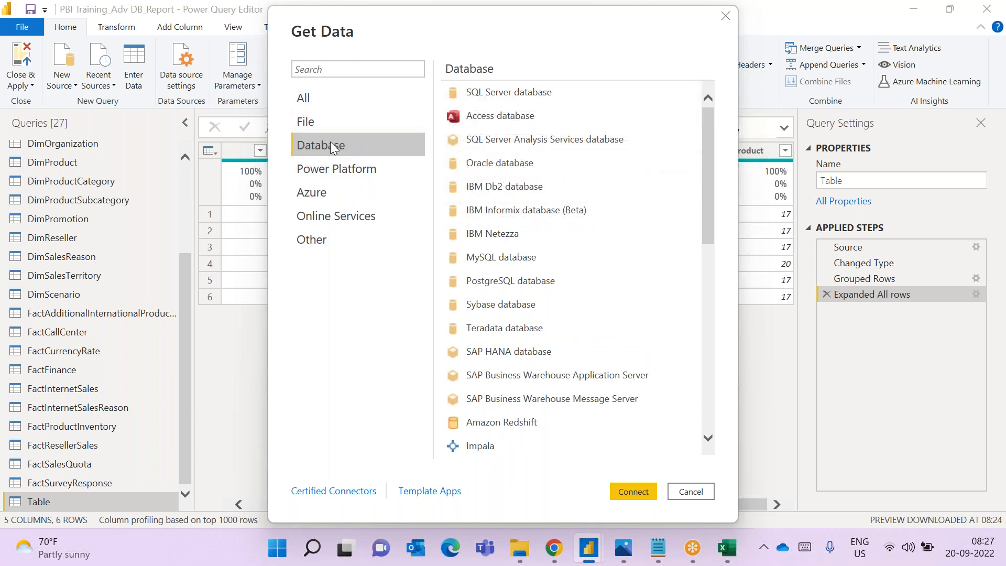
{"action": "left_click", "coordinate": [519, 96]}
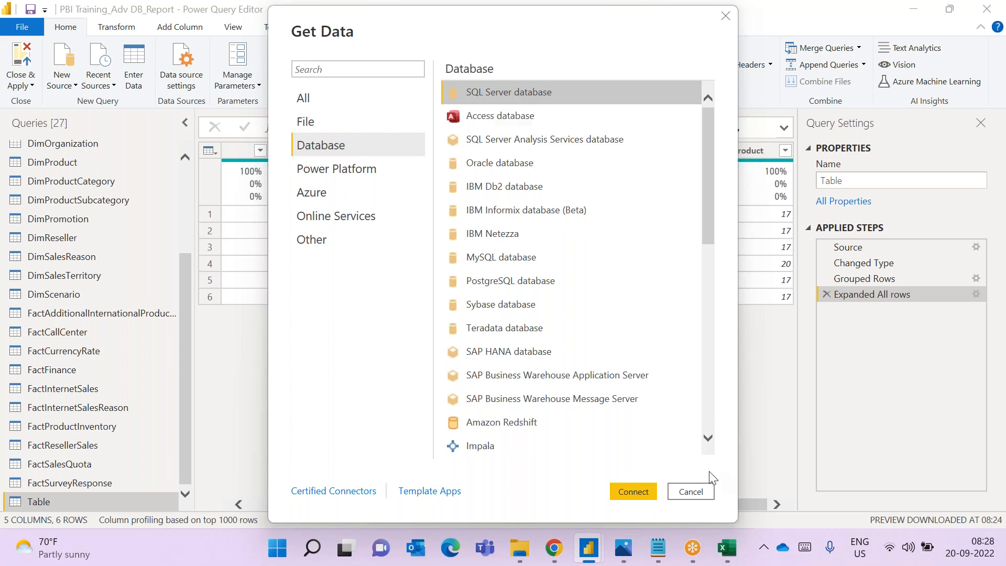
{"action": "left_click", "coordinate": [643, 490]}
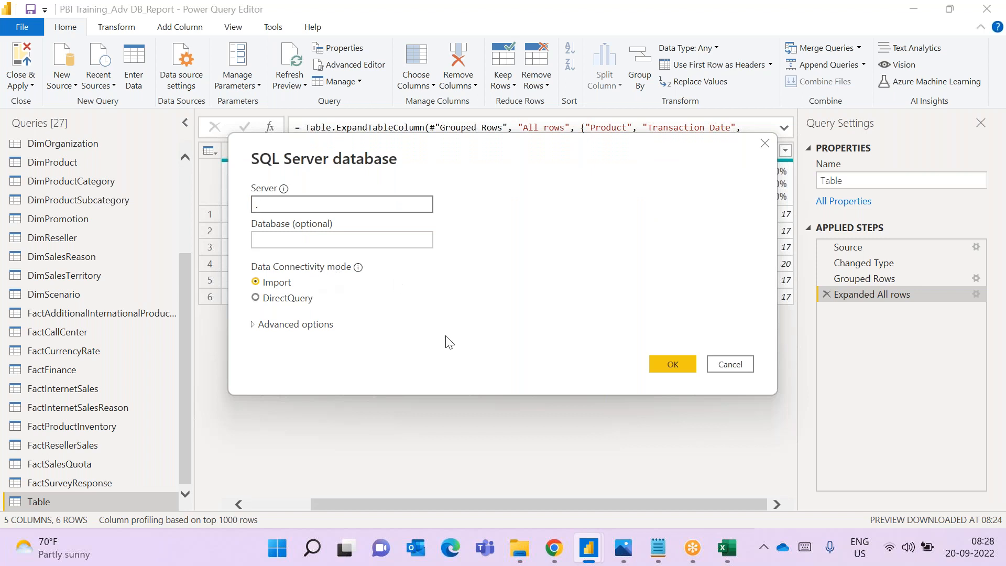
{"action": "left_click", "coordinate": [671, 363]}
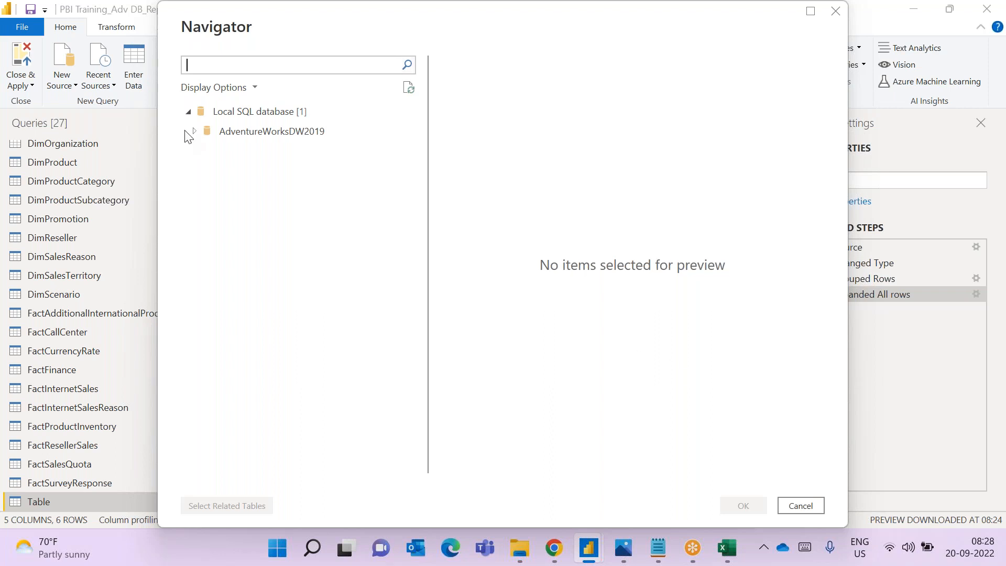
Browse the tables and views in the AdventureWorksDW2019 database, and cancel without importing anything
{"action": "left_click", "coordinate": [194, 131]}
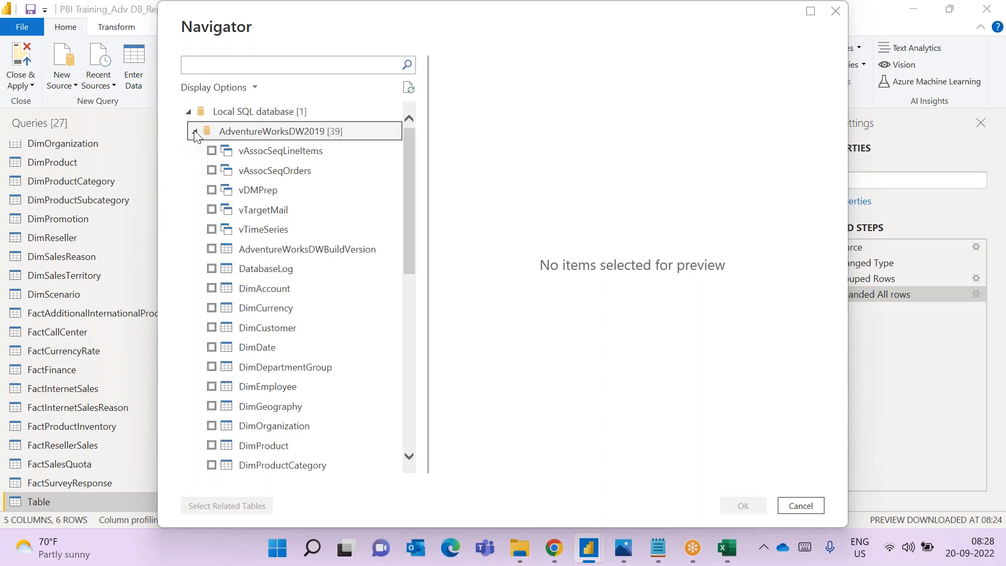
{"action": "left_click_drag", "start_coordinate": [409, 155], "coordinate": [248, 98]}
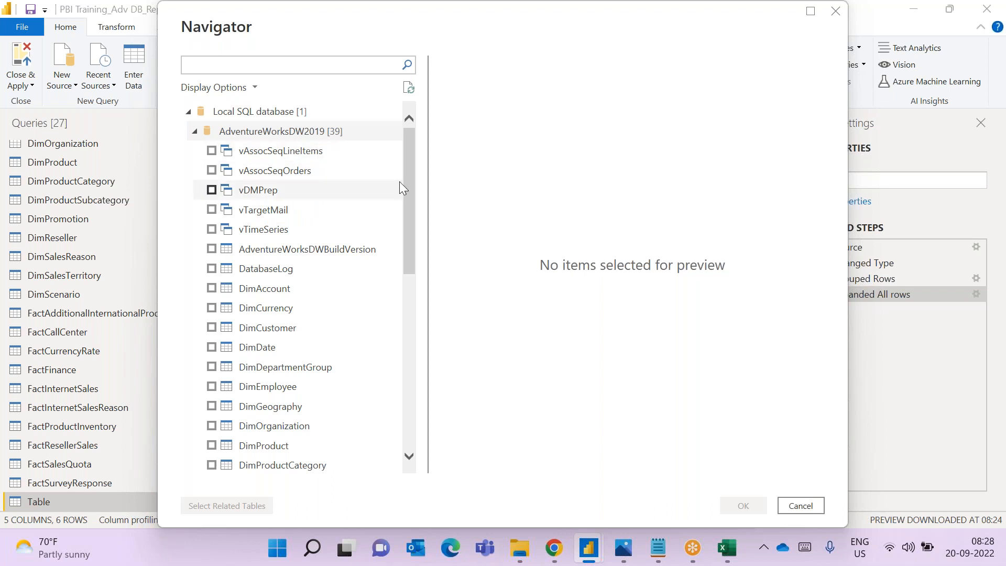
{"action": "left_click_drag", "start_coordinate": [407, 168], "coordinate": [409, 207]}
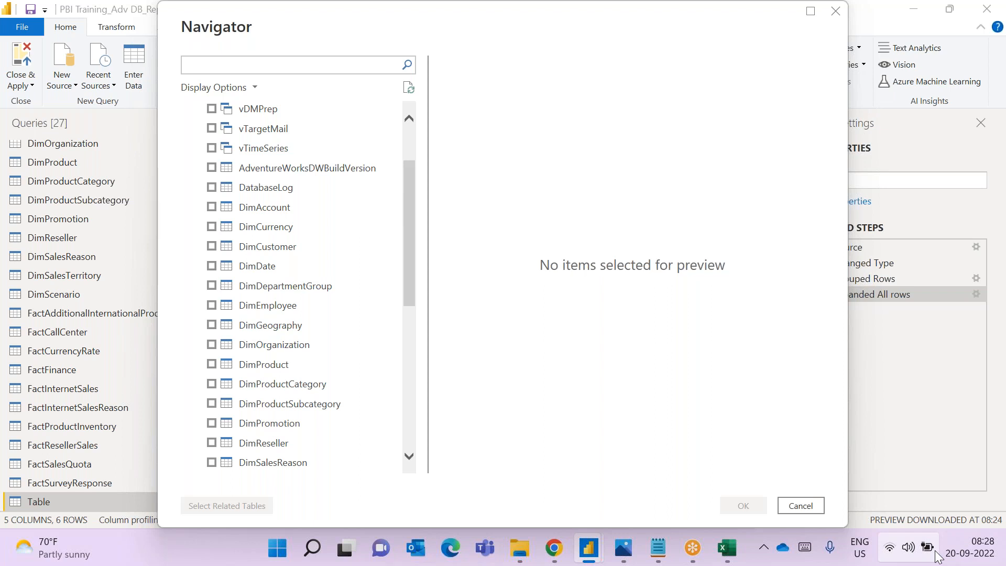
{"action": "left_click", "coordinate": [800, 505]}
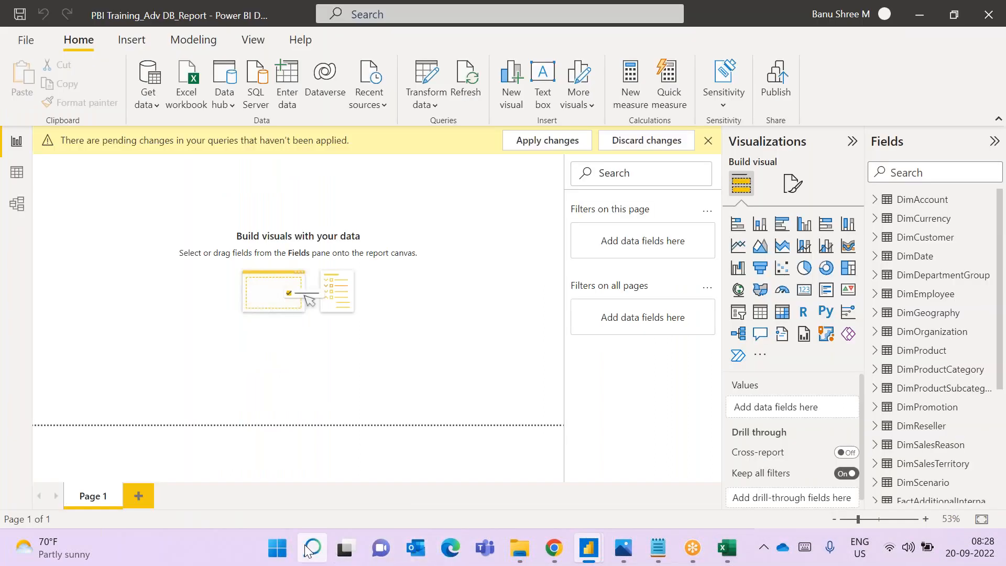
Switch to Microsoft SQL Server Management Studio 18 and connect to the preset Database Engine server with Windows Authentication
{"action": "left_click", "coordinate": [310, 548]}
{"action": "type", "text": "ss"}
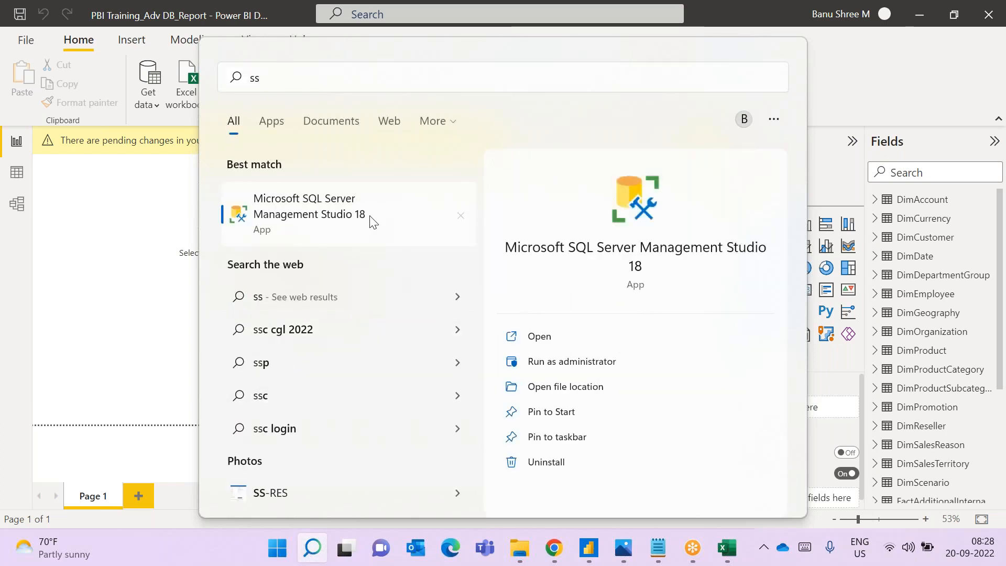
{"action": "left_click", "coordinate": [370, 218]}
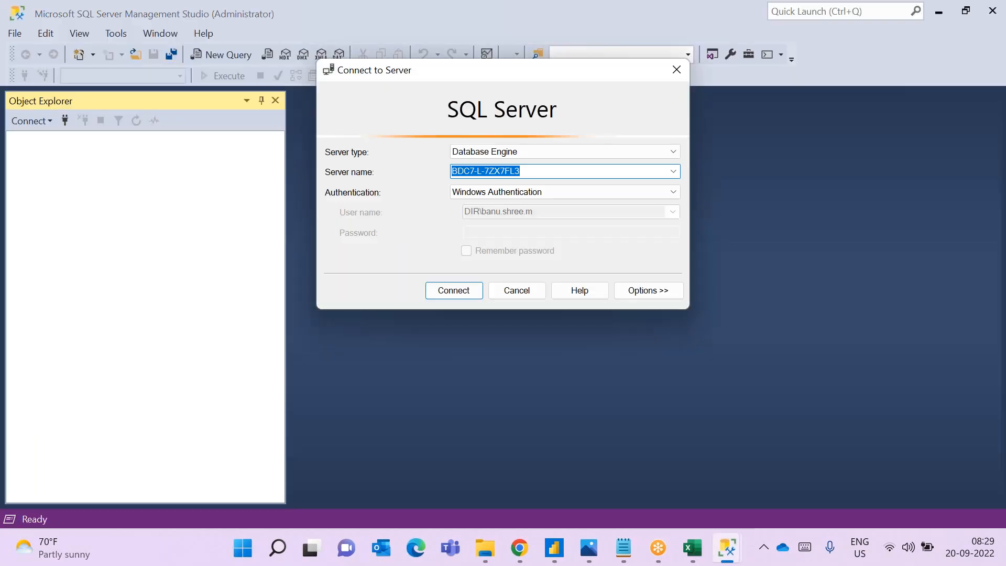
{"action": "left_click", "coordinate": [448, 294]}
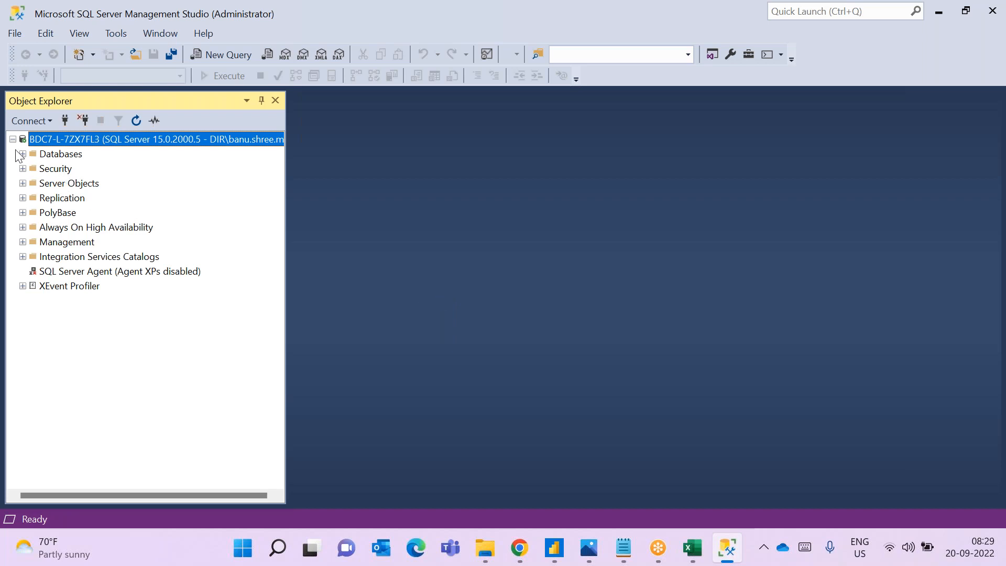
Start a new Database Engine connection, check the server name choices, and close the dialog without connecting
{"action": "left_click", "coordinate": [32, 121]}
{"action": "left_click", "coordinate": [66, 137]}
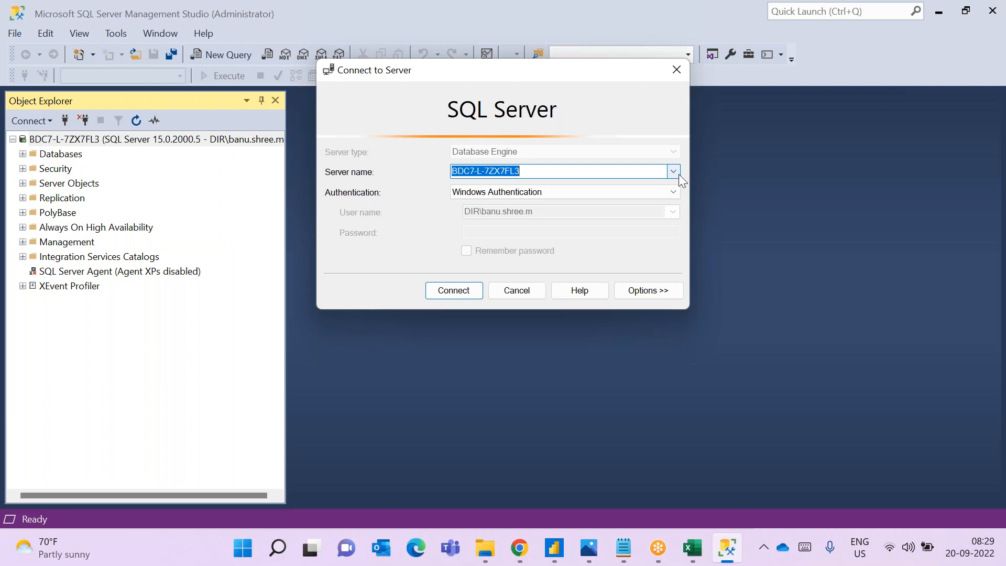
{"action": "left_click", "coordinate": [677, 174]}
{"action": "left_click", "coordinate": [675, 174]}
{"action": "left_click", "coordinate": [674, 80]}
Start an Analysis Services connection, check which server names are offered, and close the dialog without connecting
{"action": "left_click", "coordinate": [48, 121]}
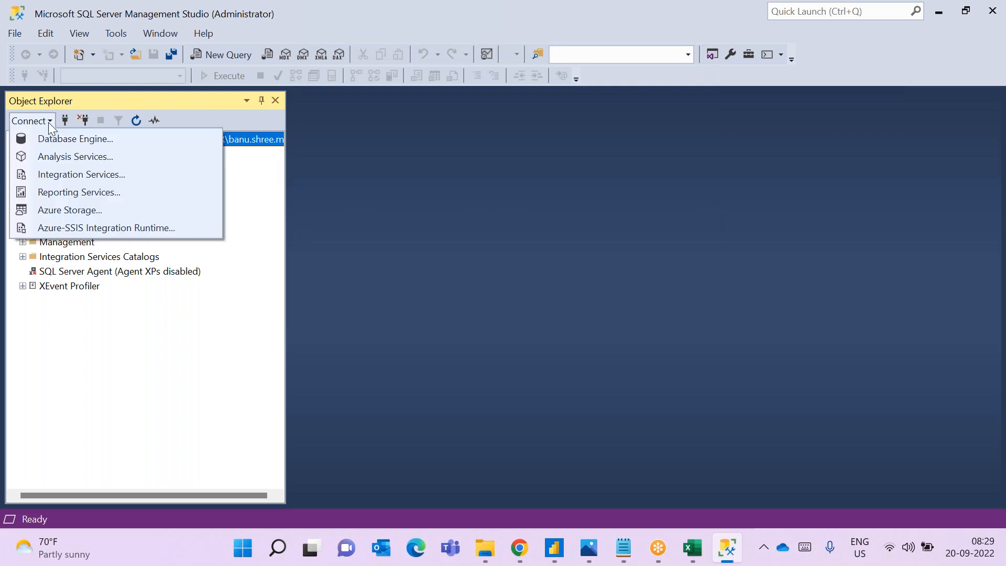
{"action": "left_click", "coordinate": [60, 157]}
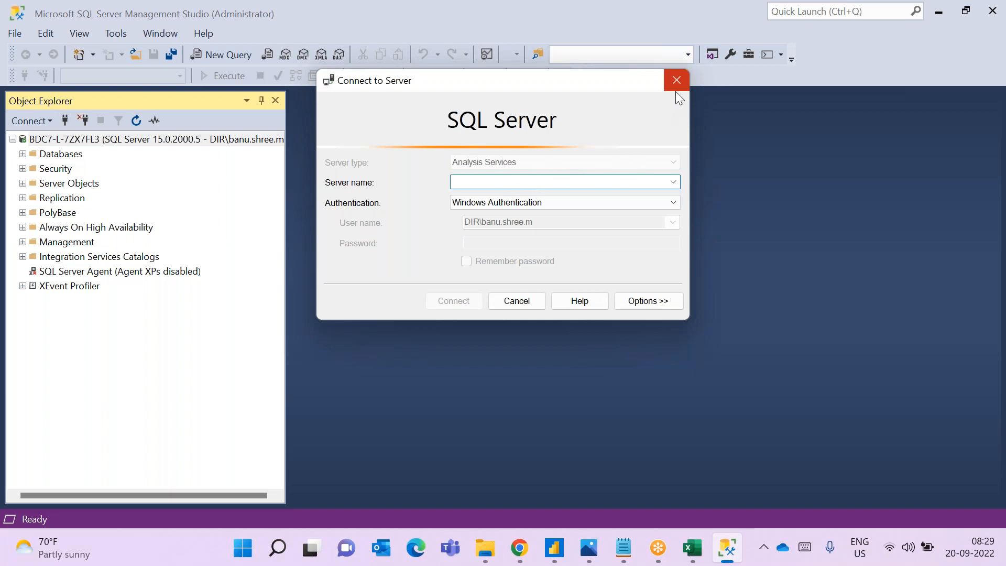
{"action": "left_click", "coordinate": [674, 183]}
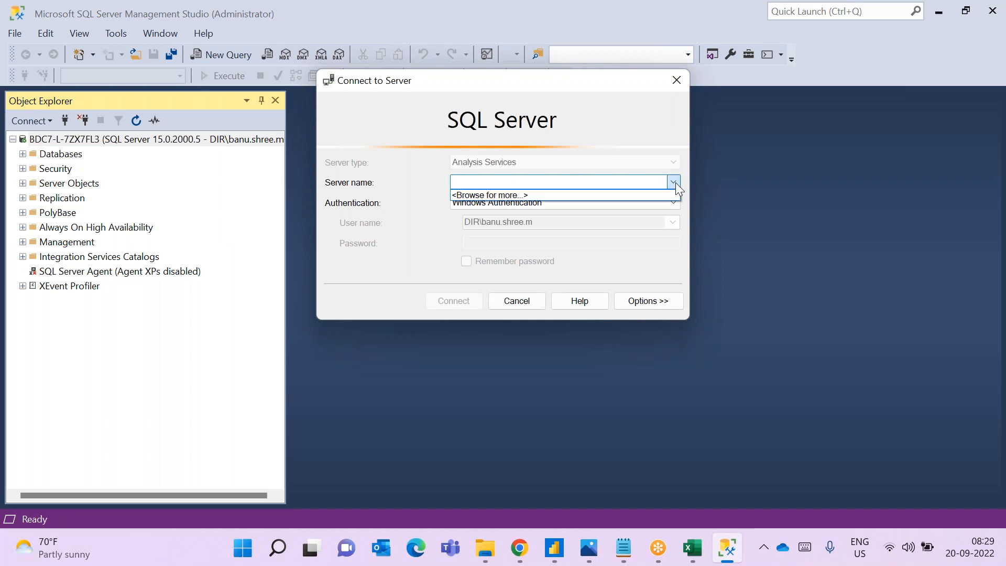
{"action": "left_click", "coordinate": [633, 162]}
{"action": "left_click", "coordinate": [676, 79]}
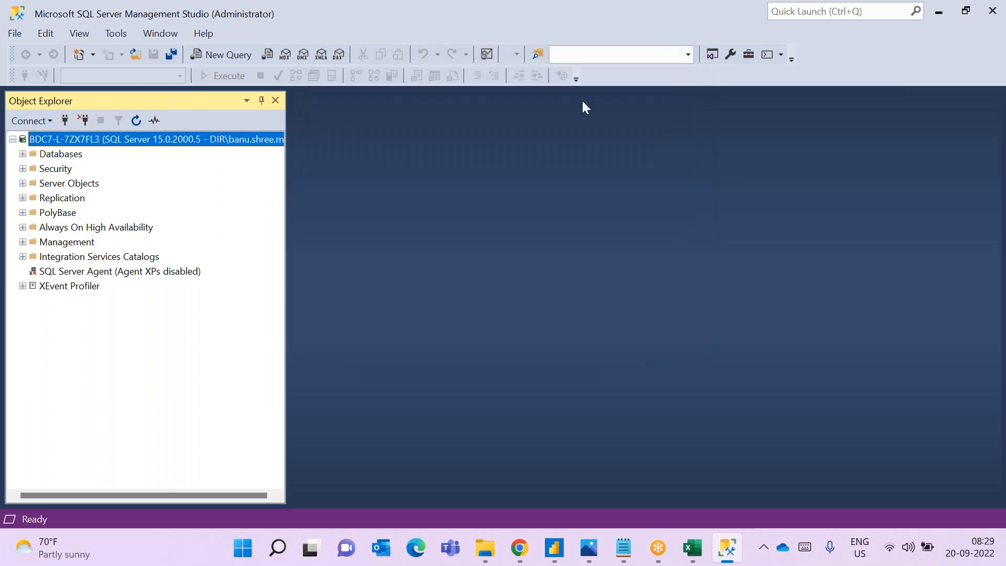
Review the server connection types, then switch to the Power BI Desktop report window and show its common data sources
{"action": "left_click", "coordinate": [45, 124]}
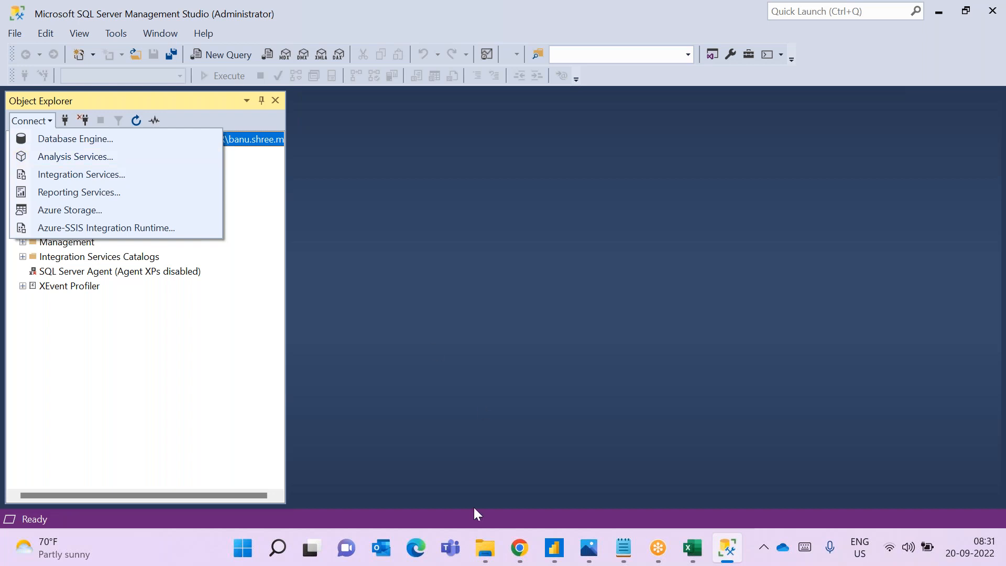
{"action": "left_click", "coordinate": [553, 547]}
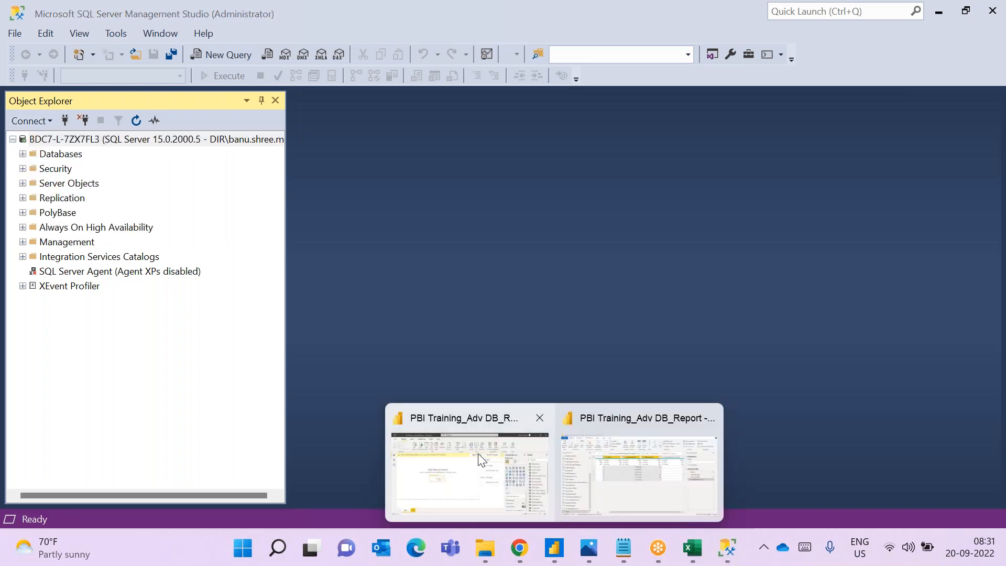
{"action": "mouse_move", "coordinate": [478, 460]}
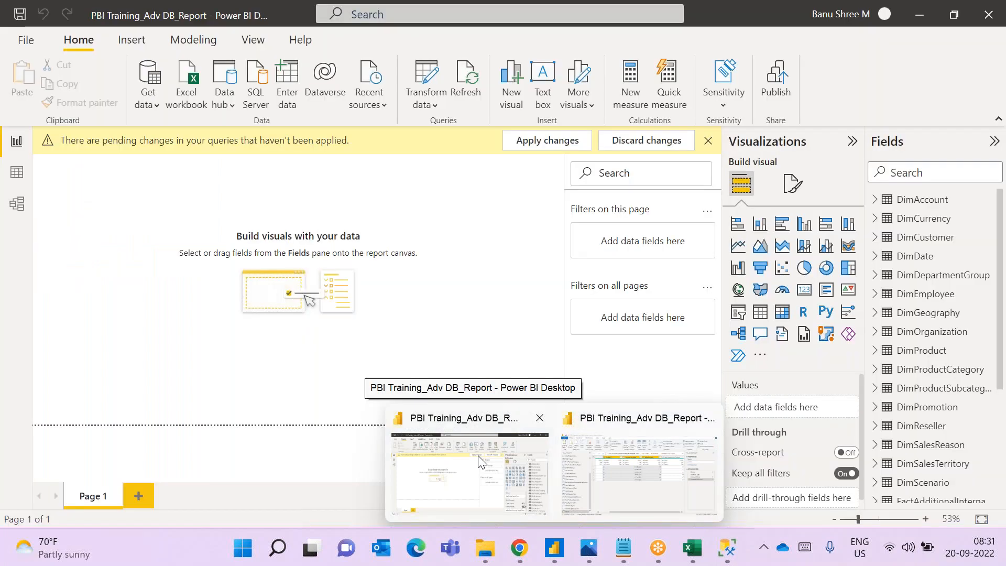
{"action": "left_click", "coordinate": [478, 461]}
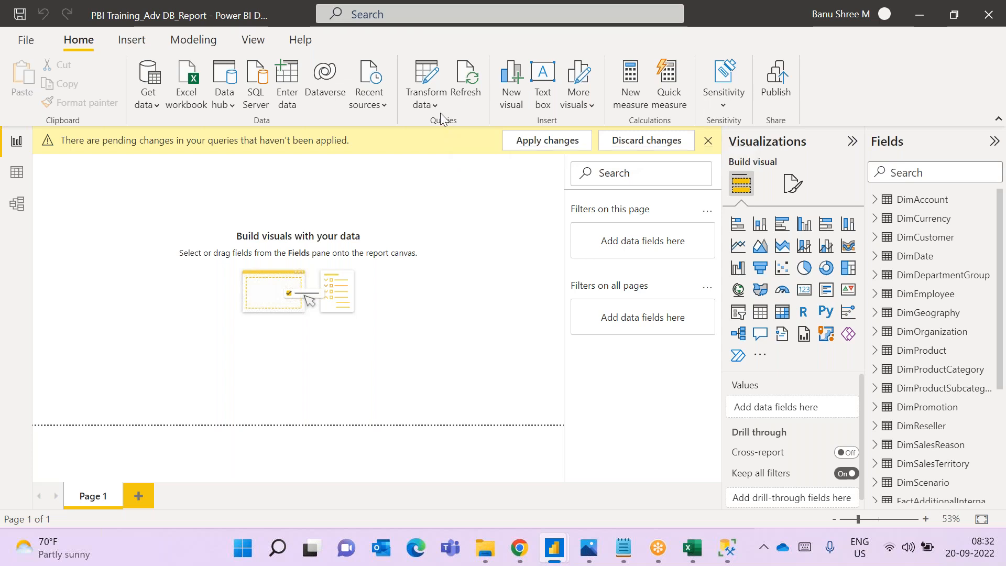
{"action": "left_click", "coordinate": [160, 105]}
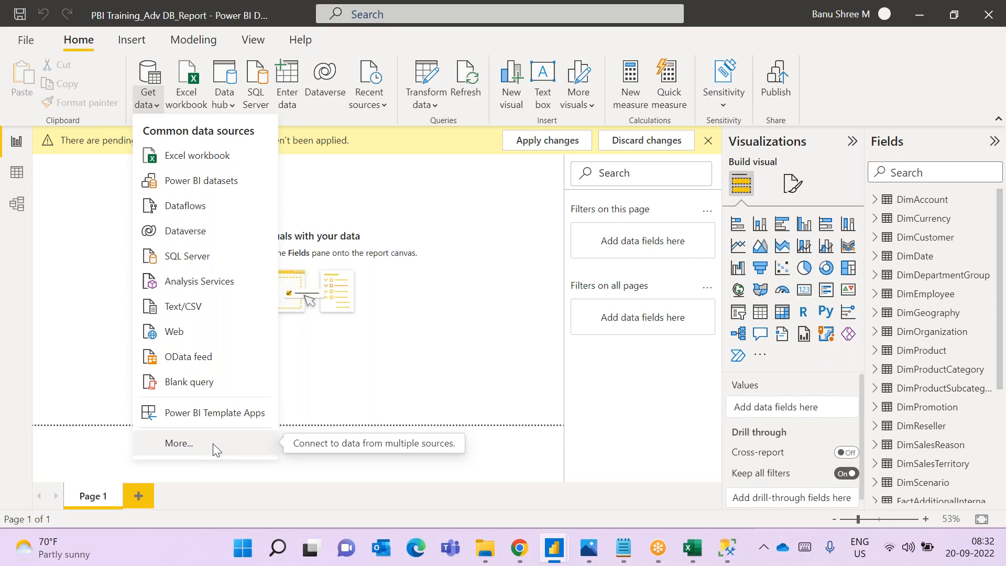
Switch to the PBI notes in Notepad and highlight the Live Connection, Direct Query Mode and Import Mode feature sections in turn
{"action": "left_click", "coordinate": [630, 556]}
{"action": "scroll", "coordinate": [359, 285], "scroll_direction": "up", "scroll_amount": 7}
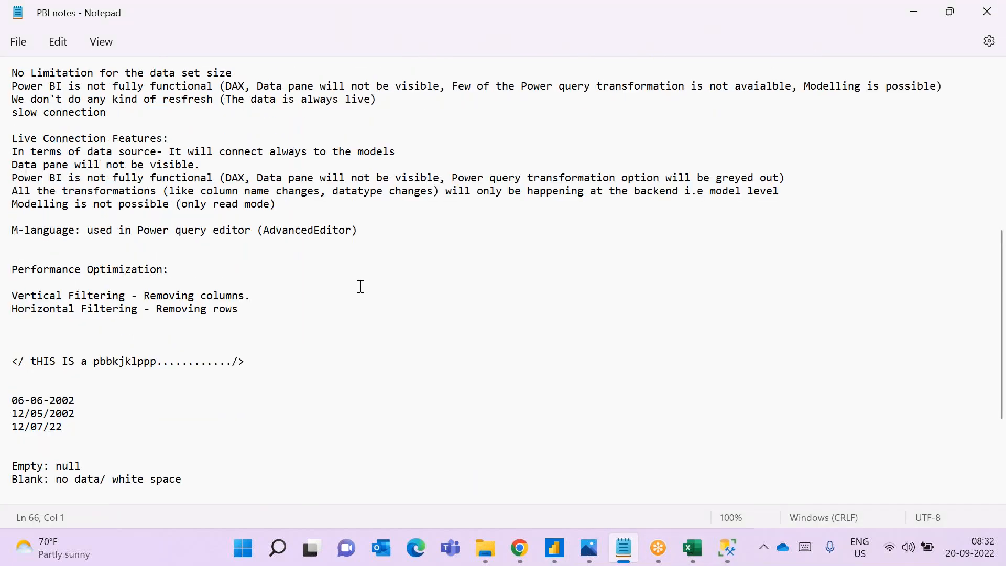
{"action": "scroll", "coordinate": [349, 291], "scroll_direction": "up", "scroll_amount": 1}
{"action": "left_click_drag", "start_coordinate": [12, 288], "coordinate": [280, 351]}
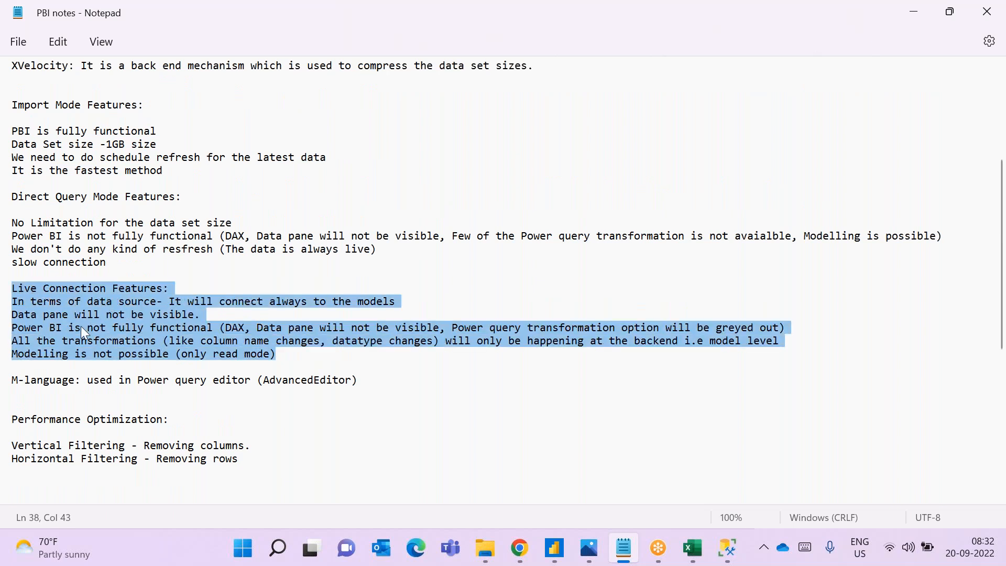
{"action": "left_click_drag", "start_coordinate": [116, 265], "coordinate": [9, 196]}
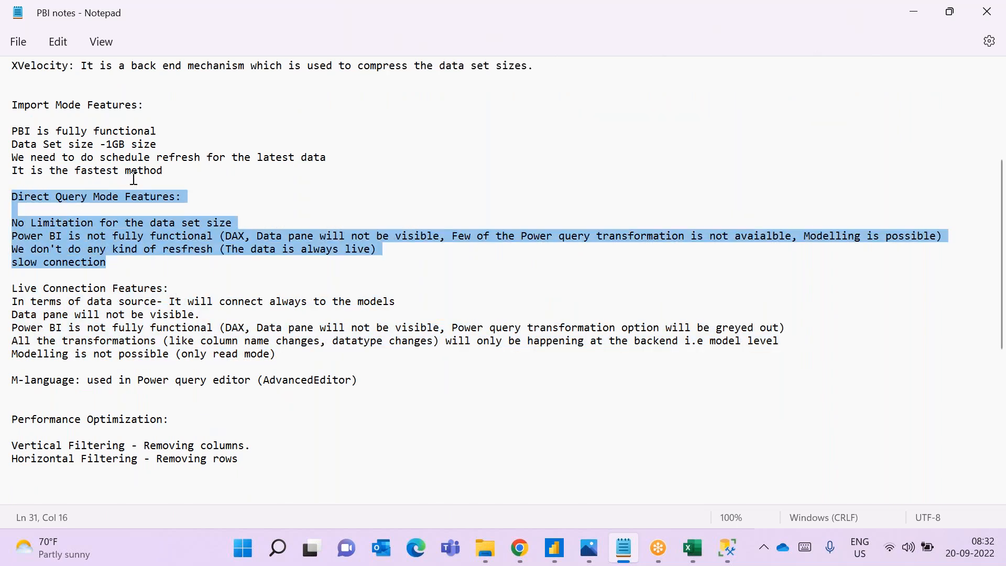
{"action": "left_click_drag", "start_coordinate": [180, 165], "coordinate": [9, 107]}
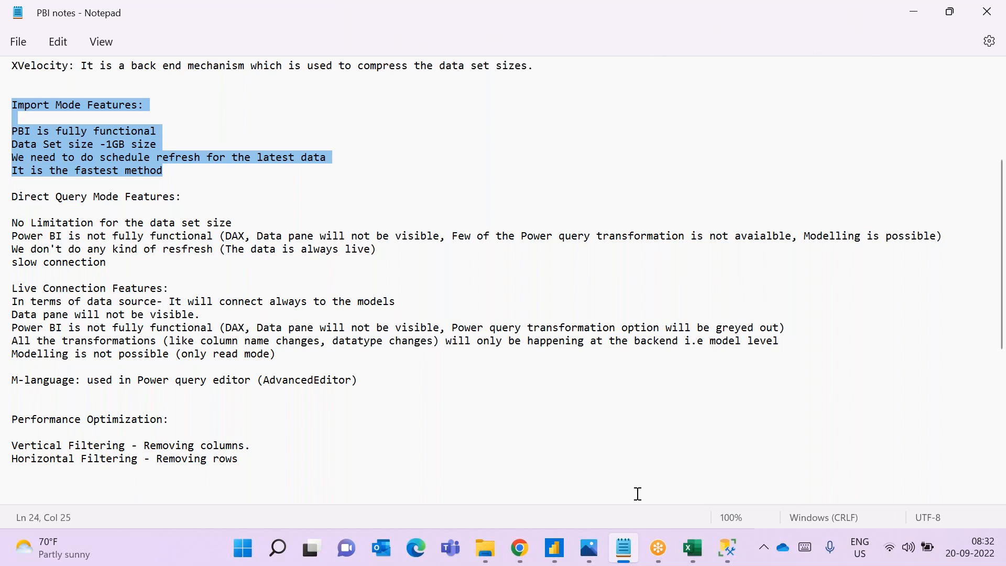
Return to Power BI Desktop and open the SQL Server Analysis Services database connection to examine its Import and Connect live options
{"action": "left_click", "coordinate": [627, 544]}
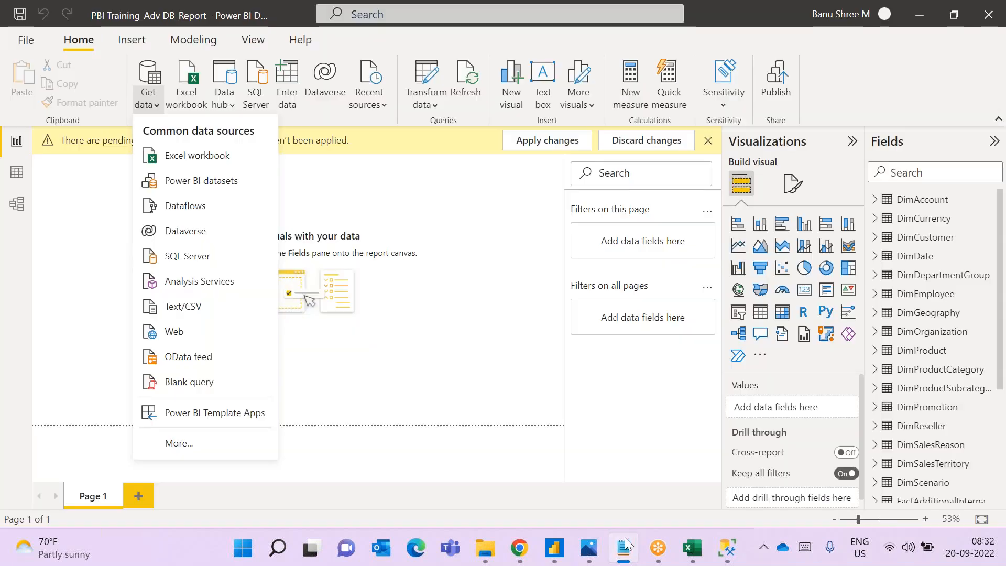
{"action": "left_click", "coordinate": [215, 288]}
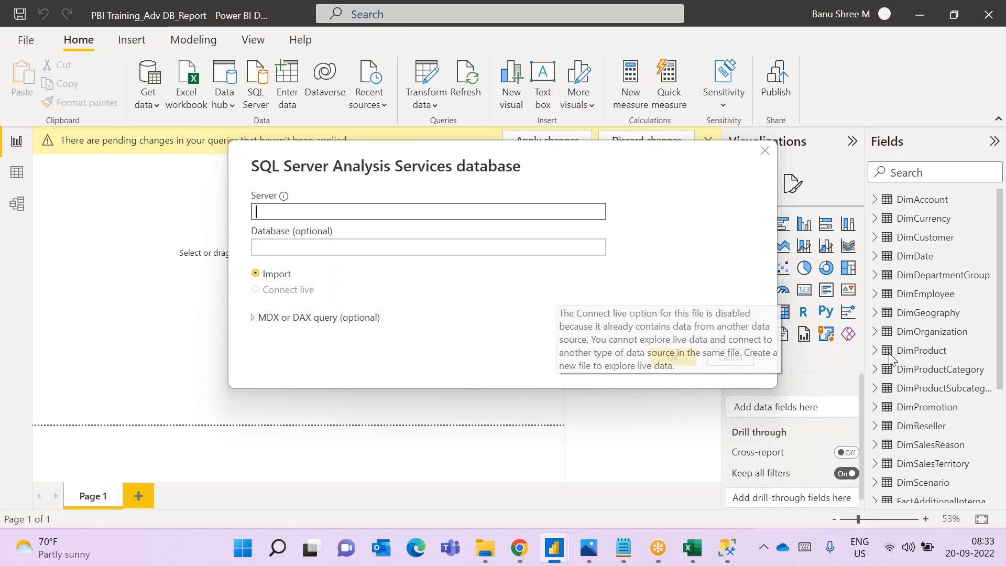
Switch to SQL Server Management Studio to review the server connection types, then switch to the Power Query Editor window
{"action": "left_click", "coordinate": [727, 547]}
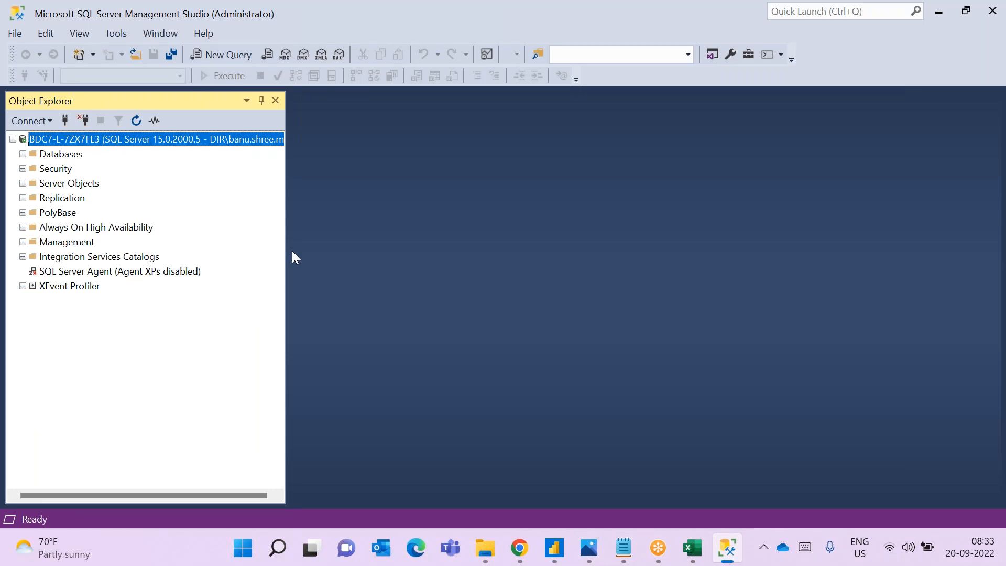
{"action": "left_click", "coordinate": [29, 123]}
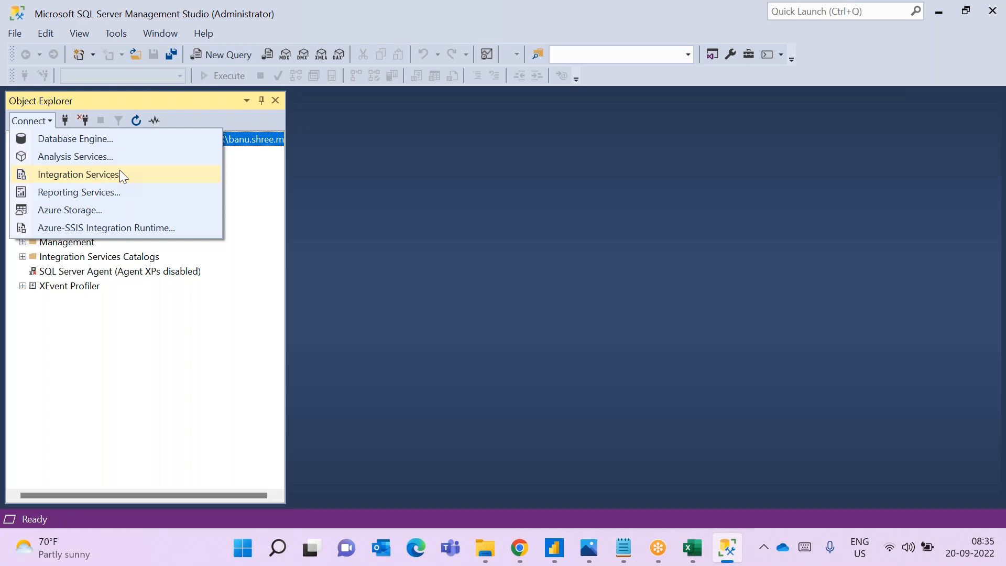
{"action": "left_click", "coordinate": [554, 547]}
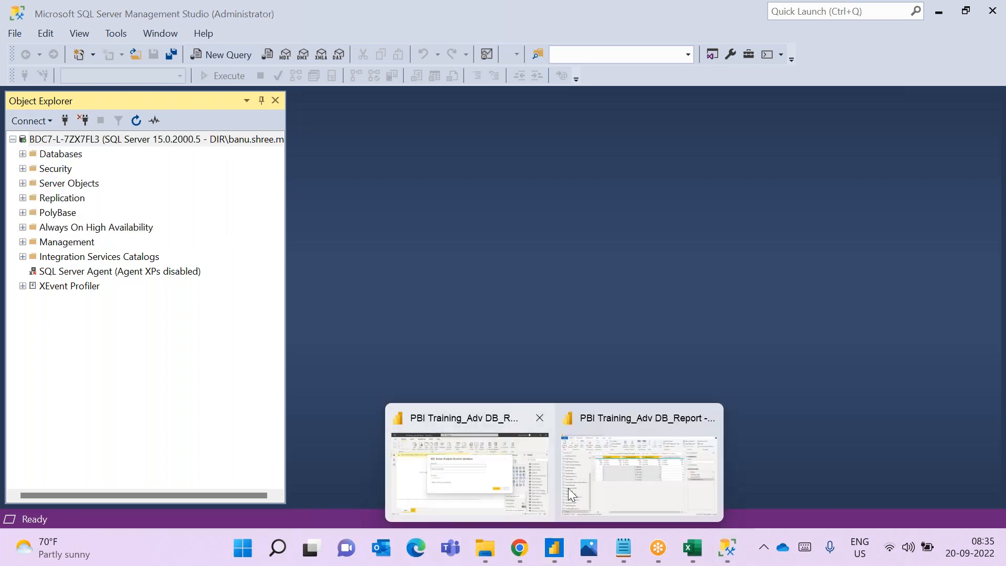
{"action": "left_click", "coordinate": [602, 485]}
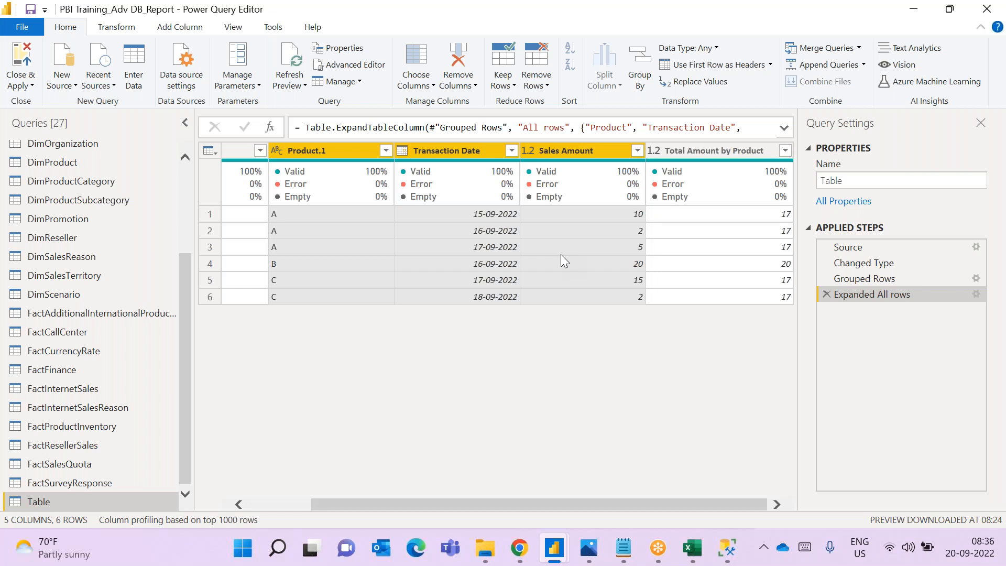
Switch to SQL Server Management Studio, review the server connection types once more, and close the program
{"action": "left_click", "coordinate": [725, 546]}
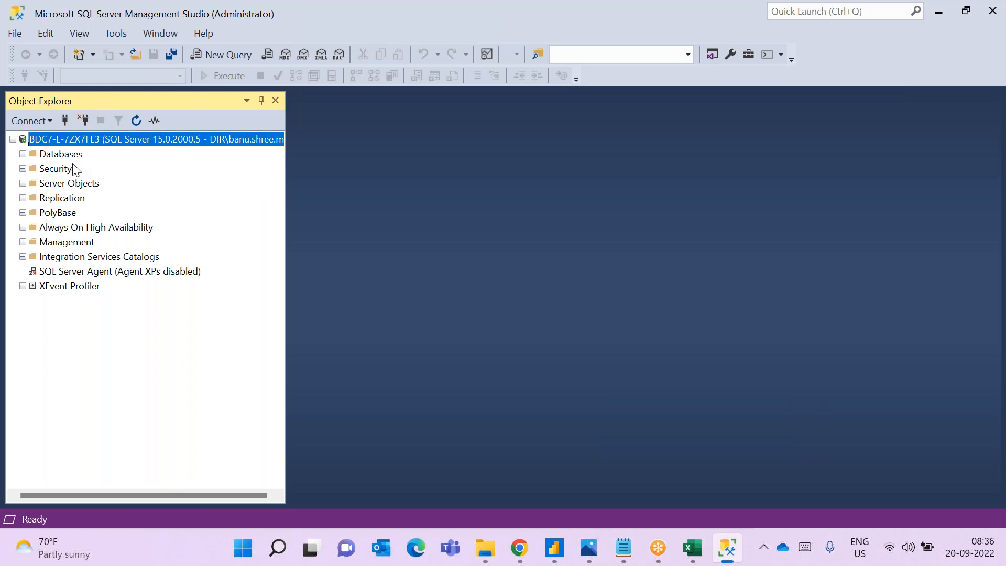
{"action": "left_click", "coordinate": [44, 121]}
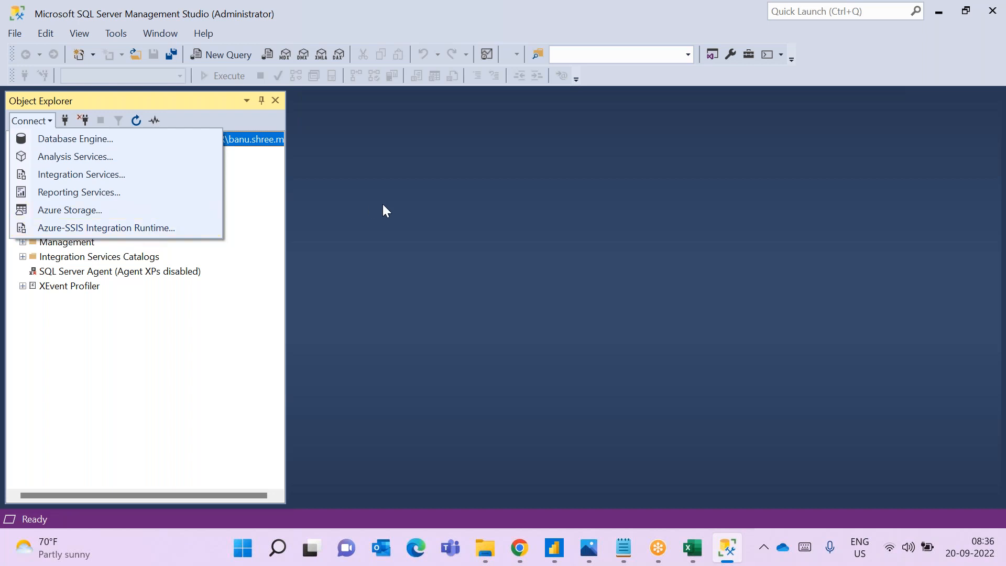
{"action": "key", "text": "Escape"}
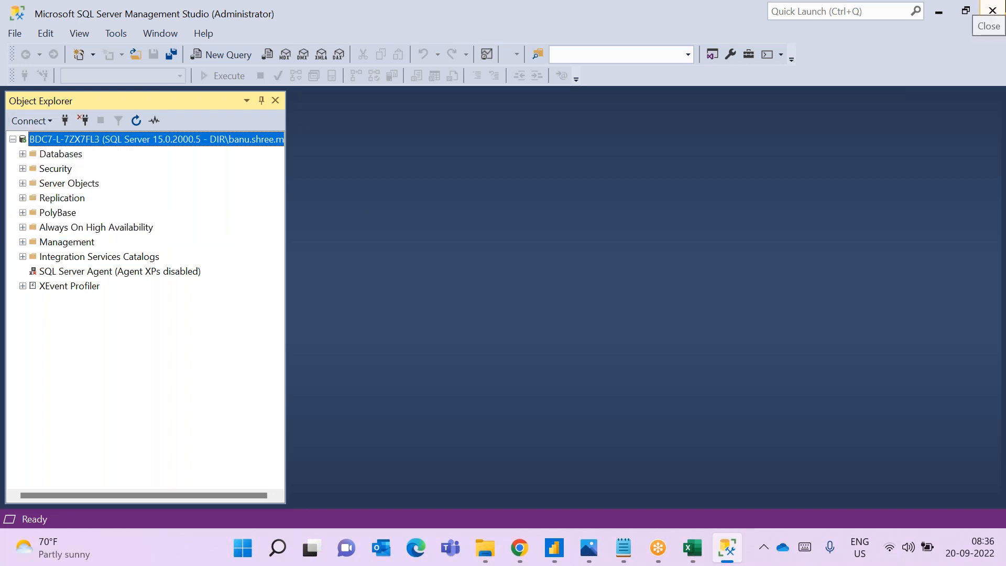
{"action": "left_click", "coordinate": [996, 11]}
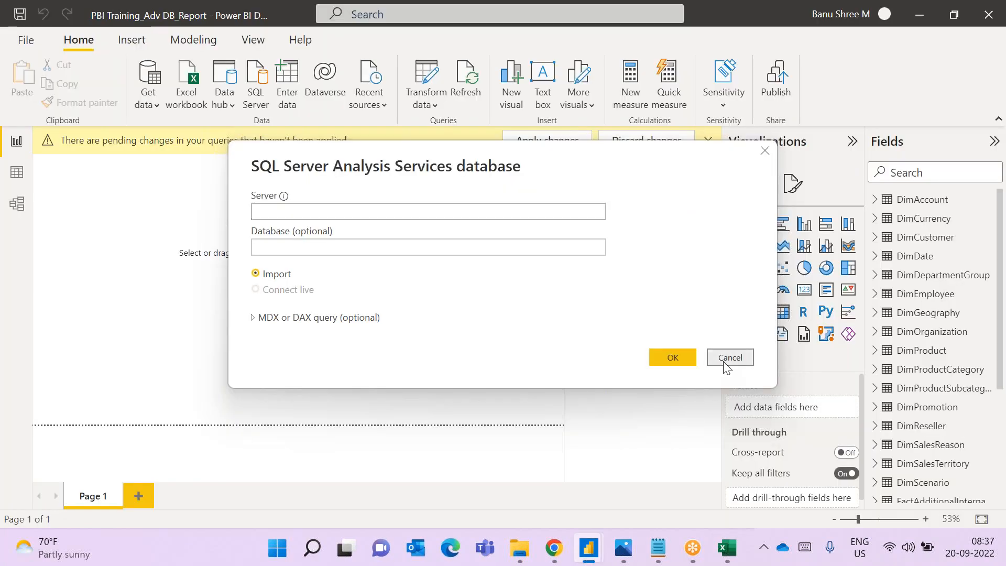
Cancel the SQL Server Analysis Services database connection in Power BI Desktop and switch to the Power Query Editor window
{"action": "left_click", "coordinate": [724, 358]}
{"action": "left_click", "coordinate": [689, 547]}
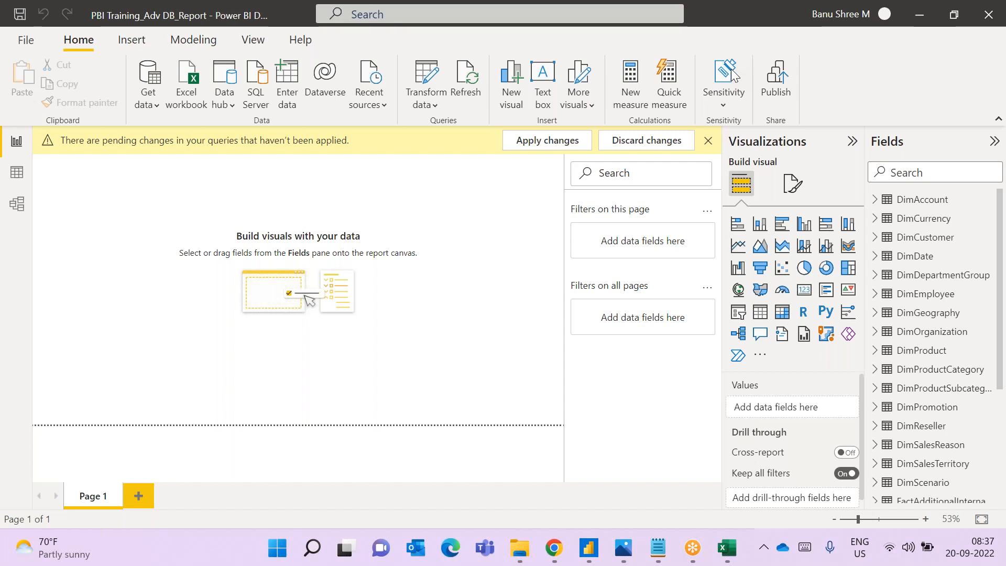
{"action": "left_click", "coordinate": [693, 549]}
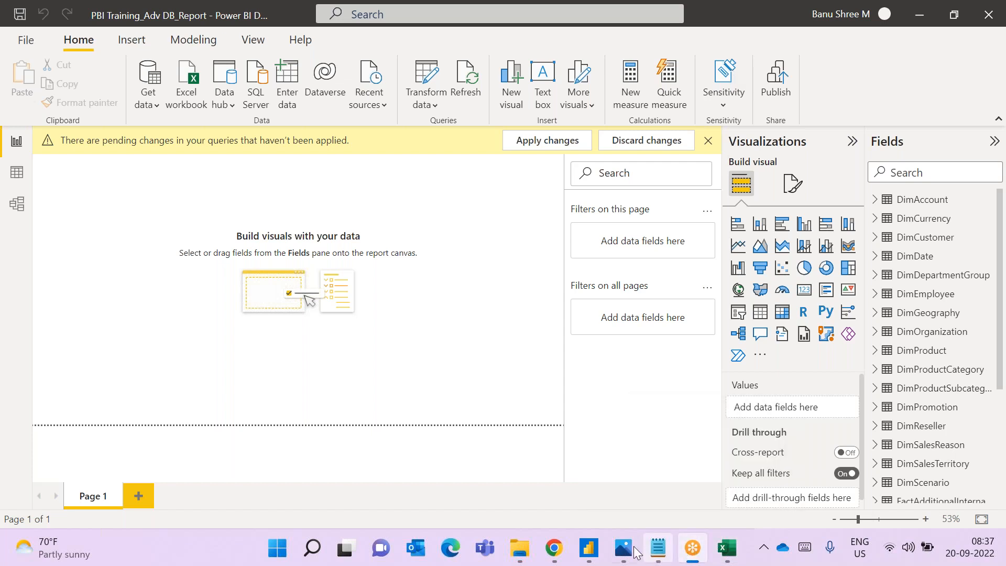
{"action": "left_click", "coordinate": [588, 549]}
{"action": "left_click", "coordinate": [475, 472]}
{"action": "mouse_move", "coordinate": [556, 548]}
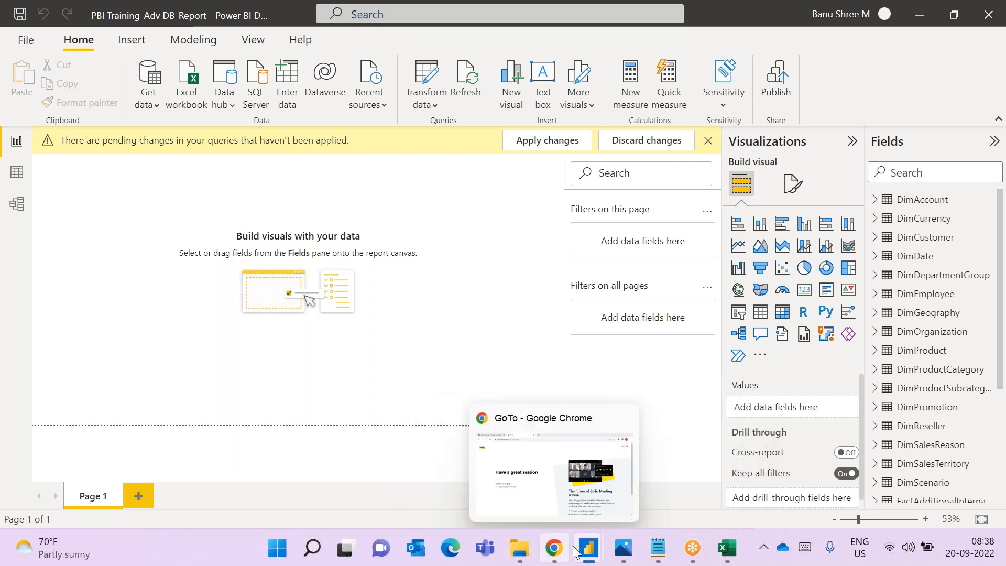
{"action": "mouse_move", "coordinate": [589, 549]}
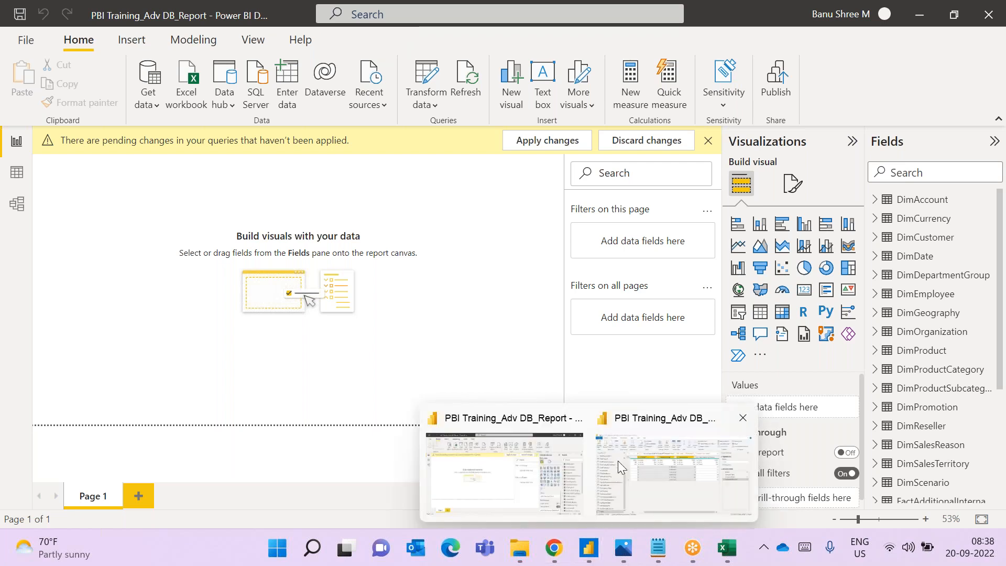
{"action": "left_click", "coordinate": [618, 460]}
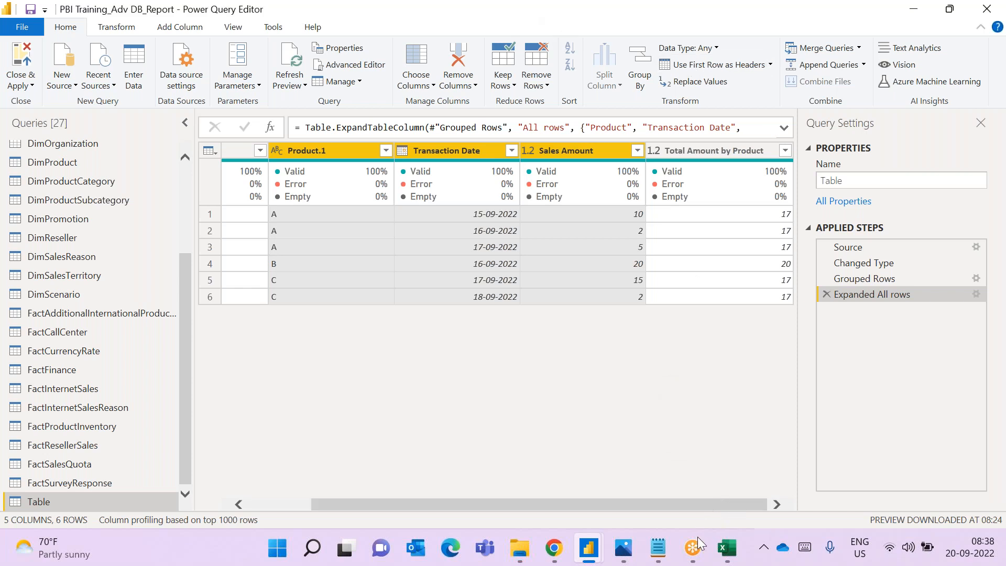
Switch to the Joins.jpg image in Photos and enlarge it to examine the six join type diagrams
{"action": "left_click", "coordinate": [764, 548]}
{"action": "left_click", "coordinate": [624, 547]}
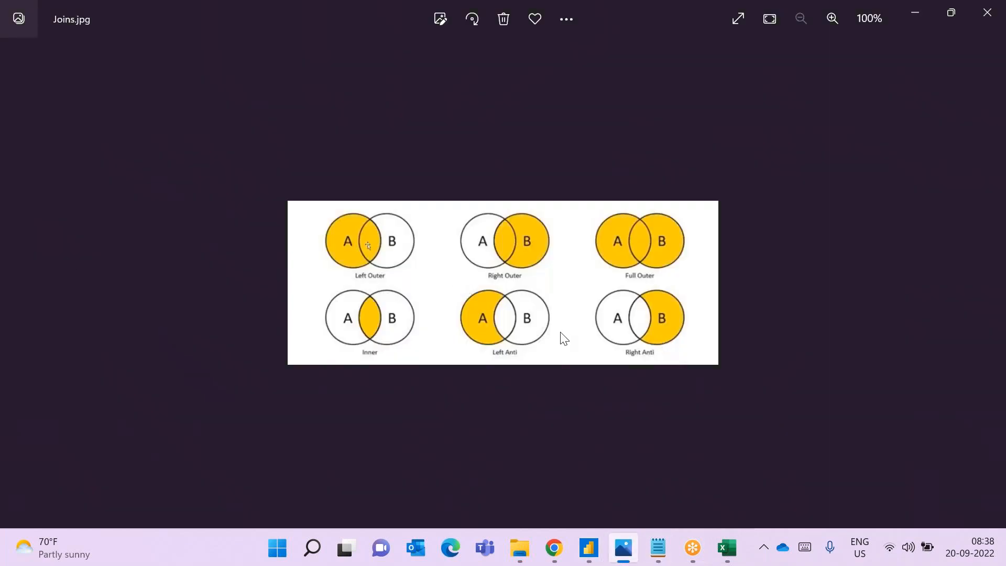
{"action": "scroll", "coordinate": [605, 227], "scroll_direction": "up", "scroll_amount": 3}
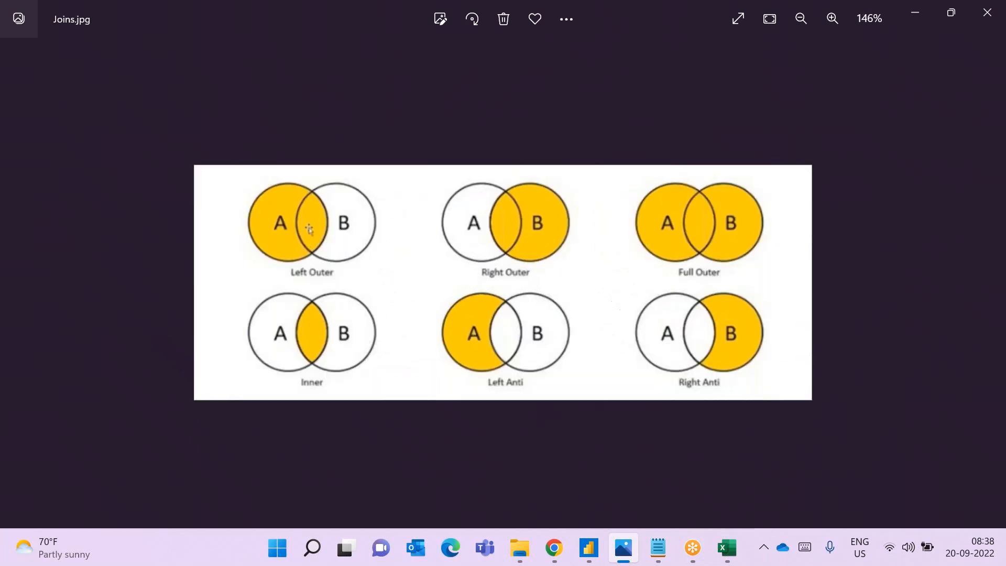
{"action": "scroll", "coordinate": [593, 252], "scroll_direction": "up", "scroll_amount": 1}
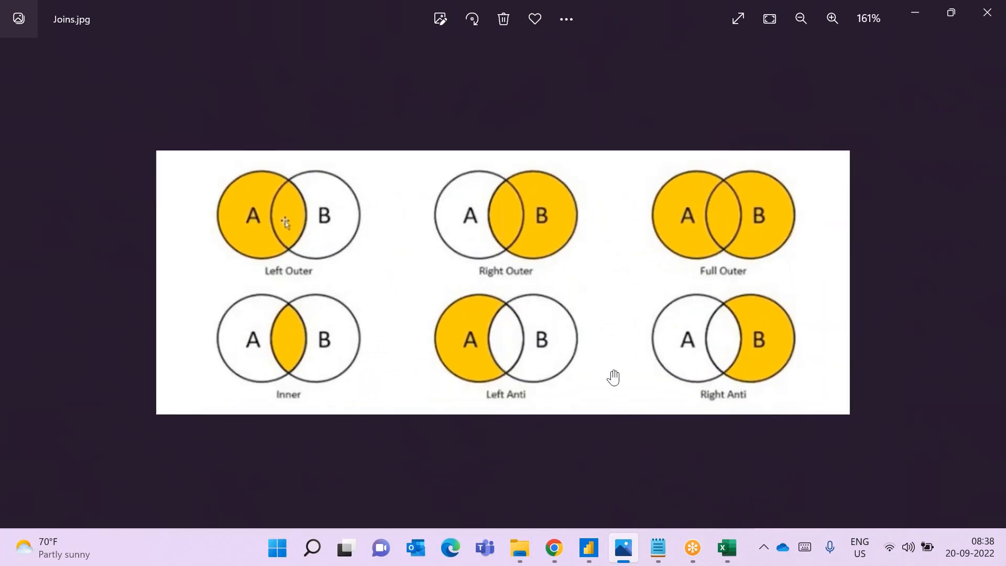
Switch to the PBI notes in Notepad and review the Merge and Append definitions at the end
{"action": "left_click", "coordinate": [653, 540]}
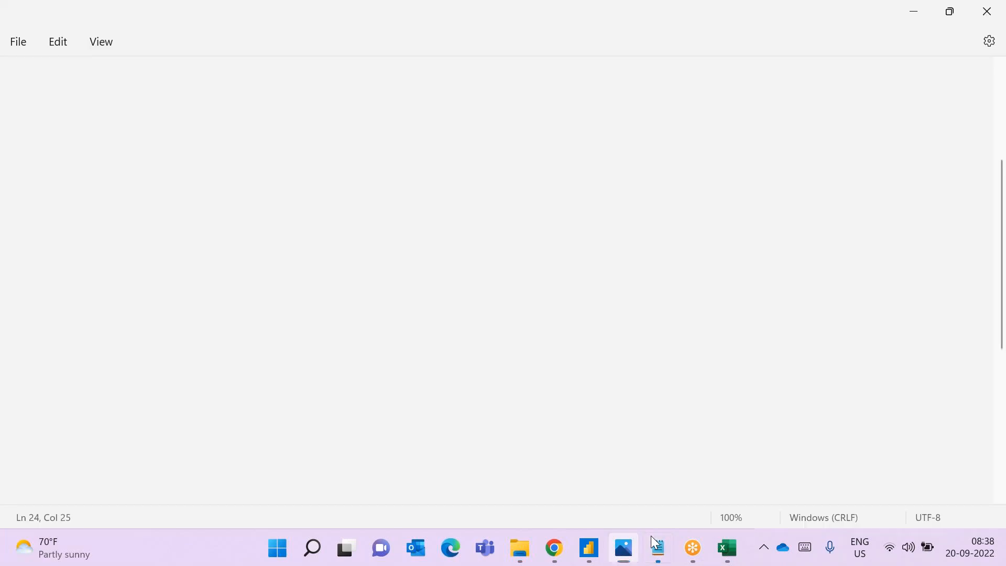
{"action": "left_click", "coordinate": [546, 449]}
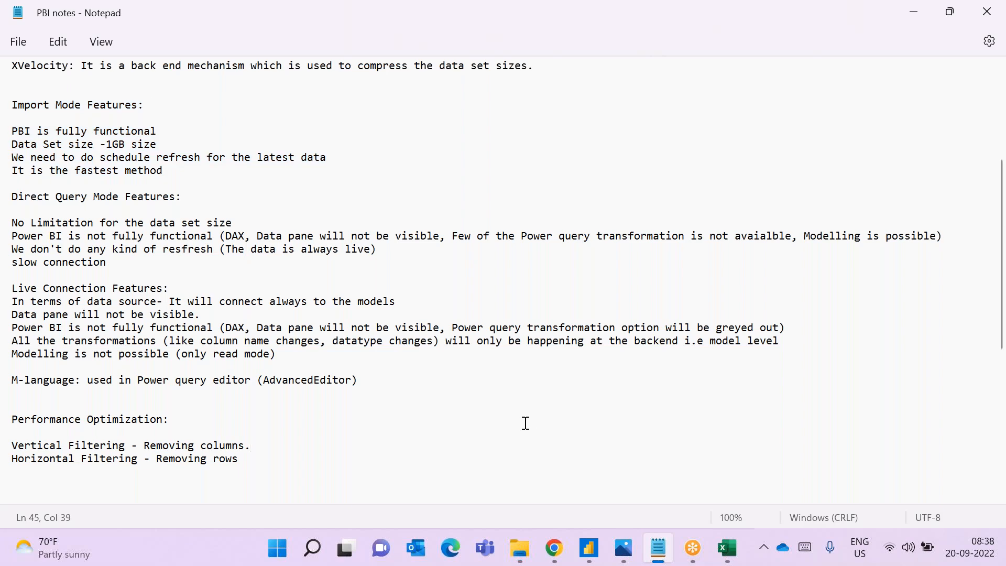
{"action": "scroll", "coordinate": [526, 423], "scroll_direction": "down", "scroll_amount": 8}
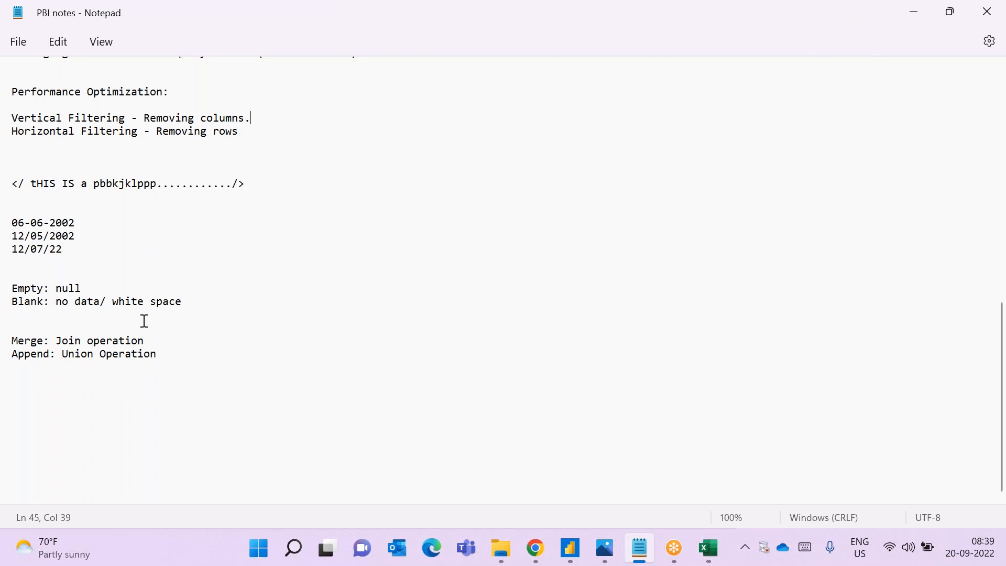
Add the heading "Merge Types in PBI:" below the Append definition in the notes and save the file
{"action": "left_click", "coordinate": [200, 366]}
{"action": "key", "text": "Return"}
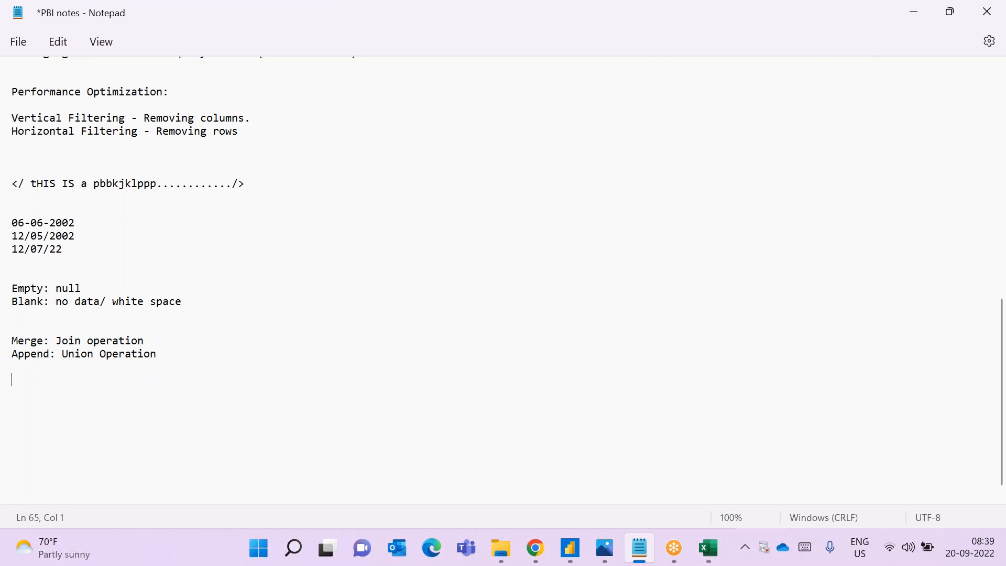
{"action": "type", "text": "M"}
{"action": "type", "text": "erge "}
{"action": "type", "text": "Tupe"}
{"action": "key", "text": "BackSpace"}
{"action": "key", "text": "BackSpace"}
{"action": "key", "text": "BackSpace"}
{"action": "type", "text": "ypes in PBI:"}
{"action": "key", "text": "Return"}
{"action": "key", "text": "ctrl+s"}
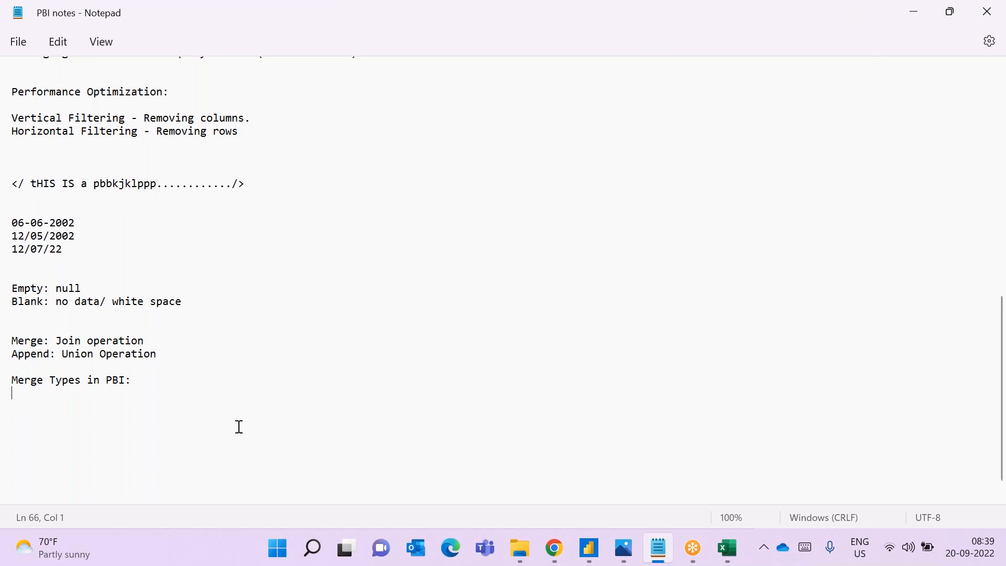
Switch to the Joins.jpg image in Photos and examine the join type diagrams
{"action": "left_click", "coordinate": [697, 548]}
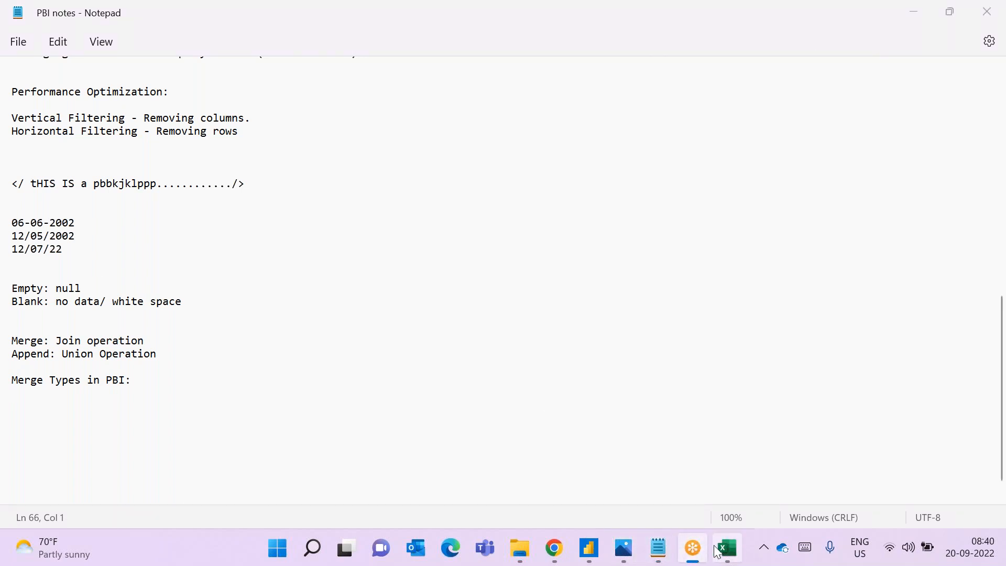
{"action": "left_click", "coordinate": [624, 548]}
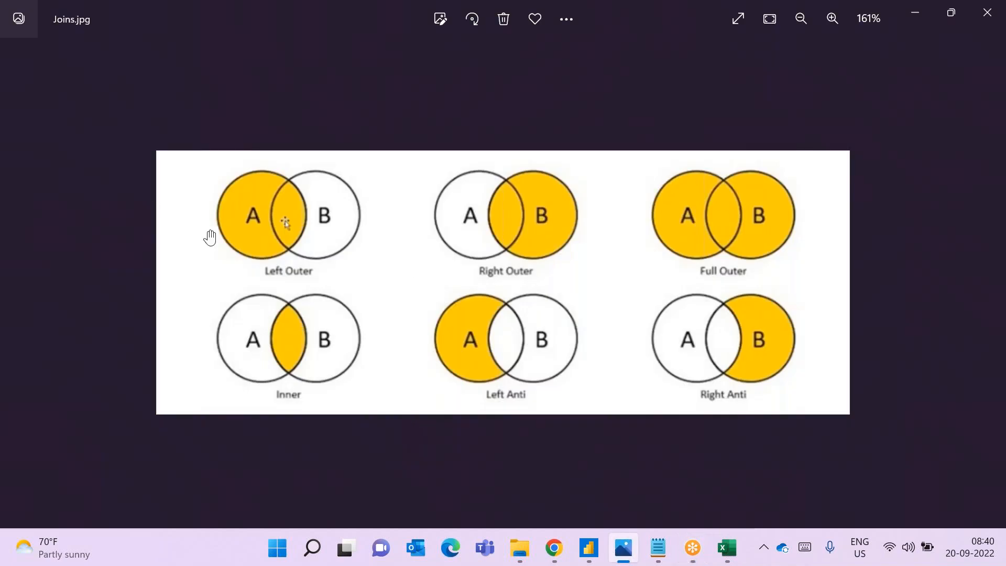
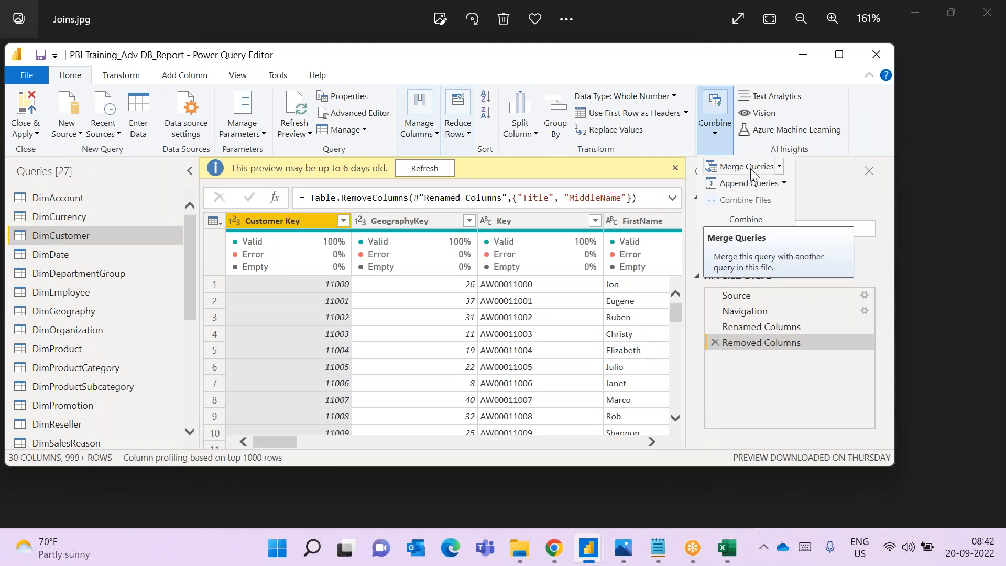
View the Merge Queries as New dialog for DimCustomer, close it, and maximize the Power Query Editor window
{"action": "left_click", "coordinate": [779, 168]}
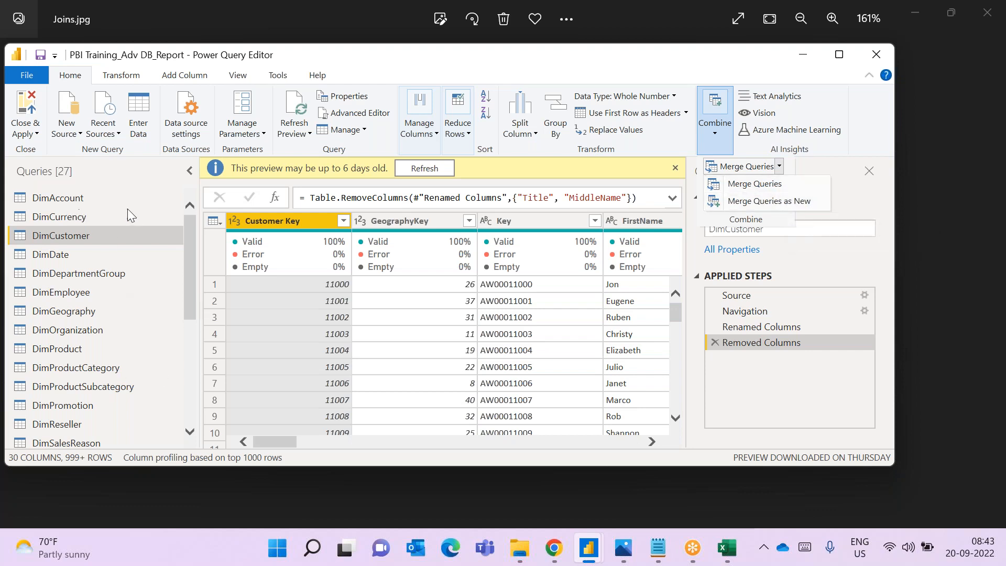
{"action": "left_click", "coordinate": [766, 202]}
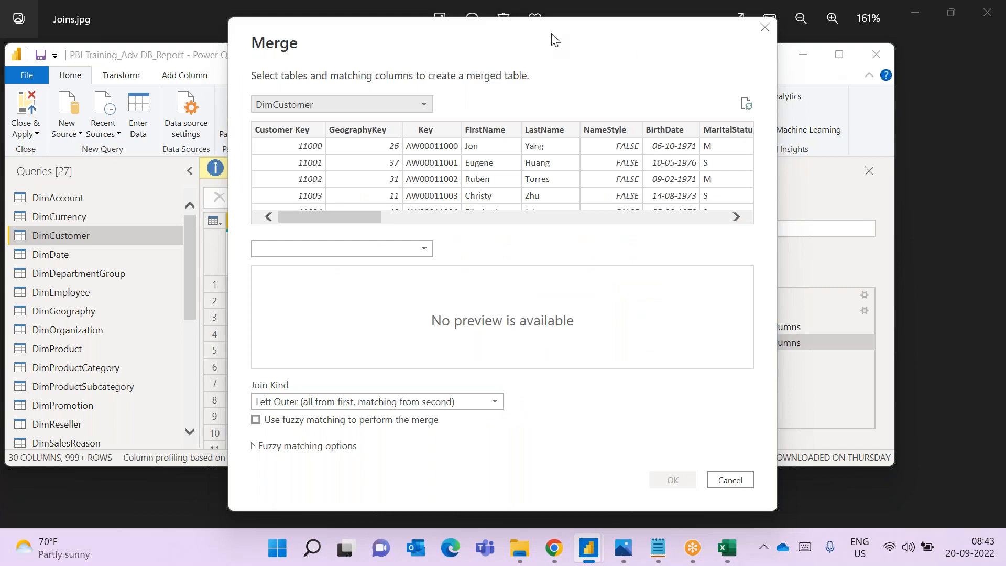
{"action": "left_click", "coordinate": [765, 28]}
{"action": "left_click", "coordinate": [838, 54]}
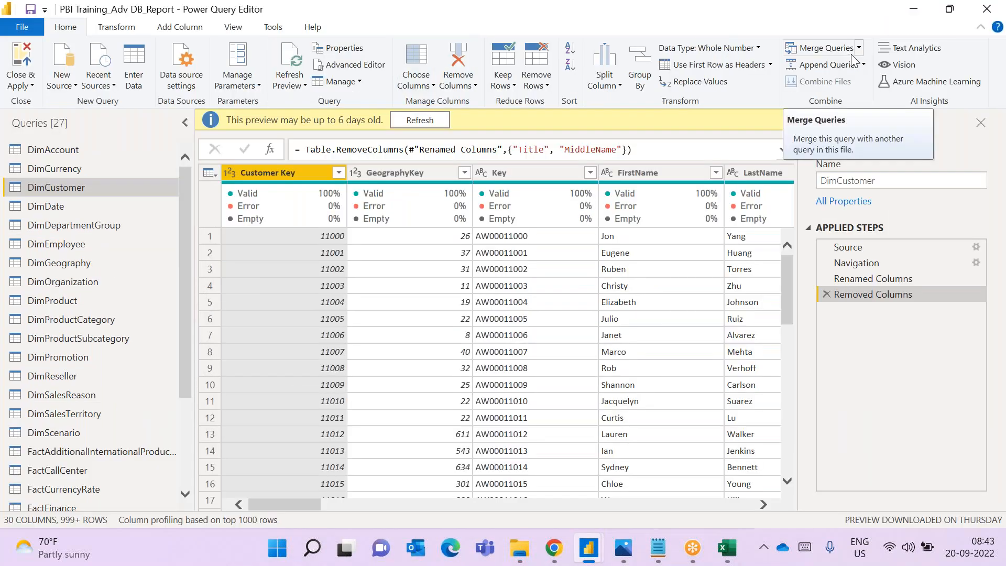
Start a merge as a new query, matching Customer Key in DimCustomer with CustomerKey in FactInternetSales
{"action": "left_click", "coordinate": [858, 48]}
{"action": "left_click", "coordinate": [851, 82]}
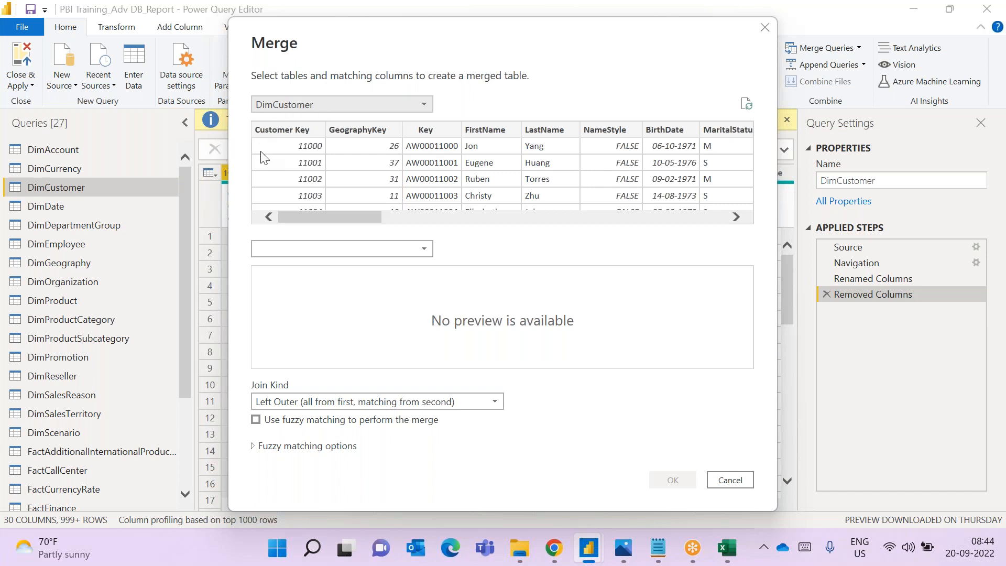
{"action": "left_click", "coordinate": [368, 252]}
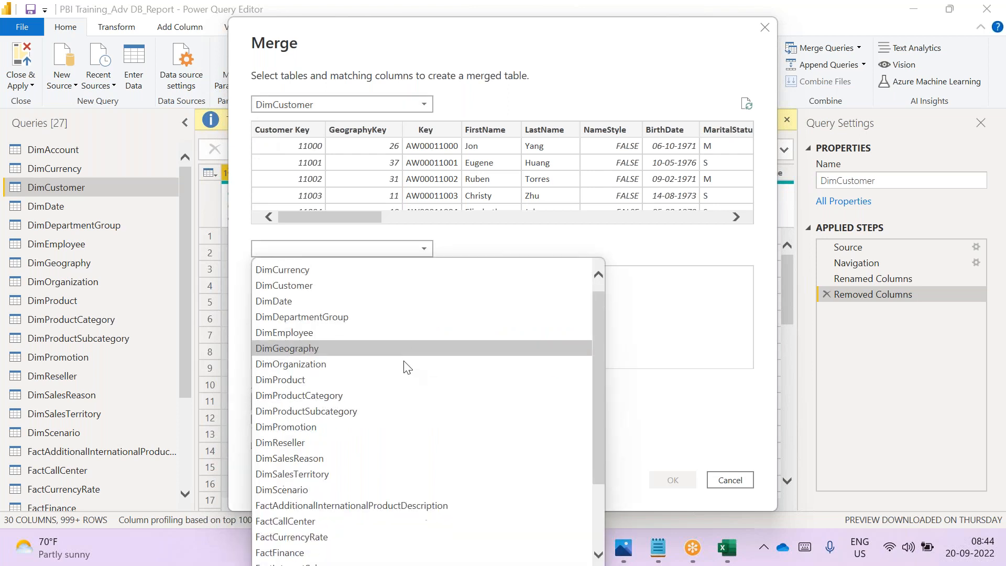
{"action": "scroll", "coordinate": [407, 367], "scroll_direction": "down", "scroll_amount": 2}
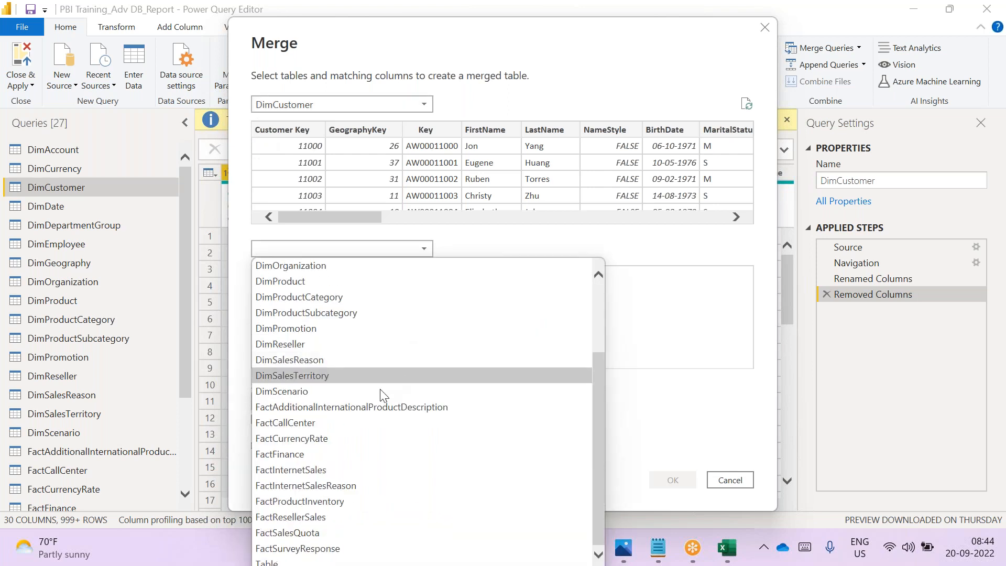
{"action": "left_click", "coordinate": [327, 465]}
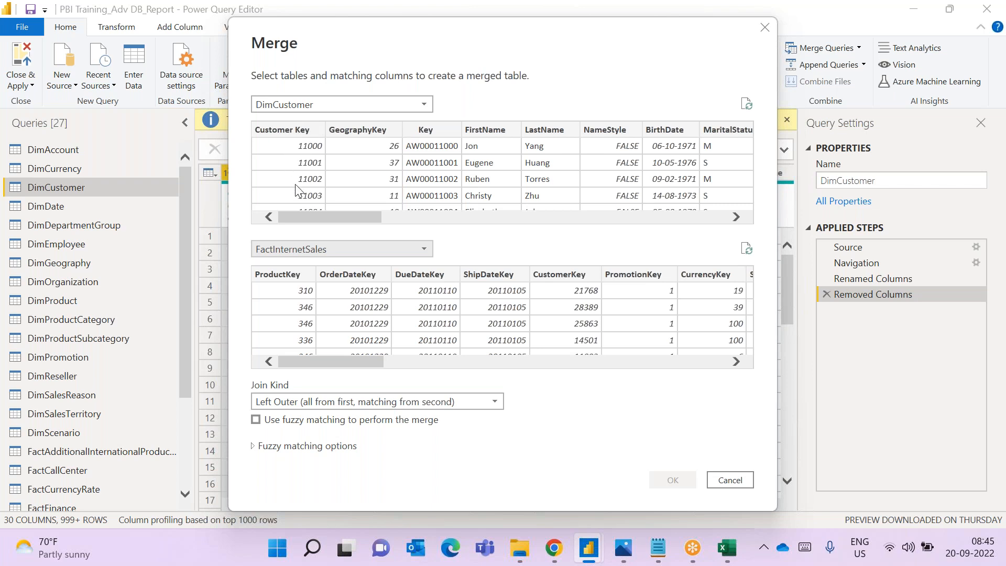
{"action": "left_click", "coordinate": [286, 131]}
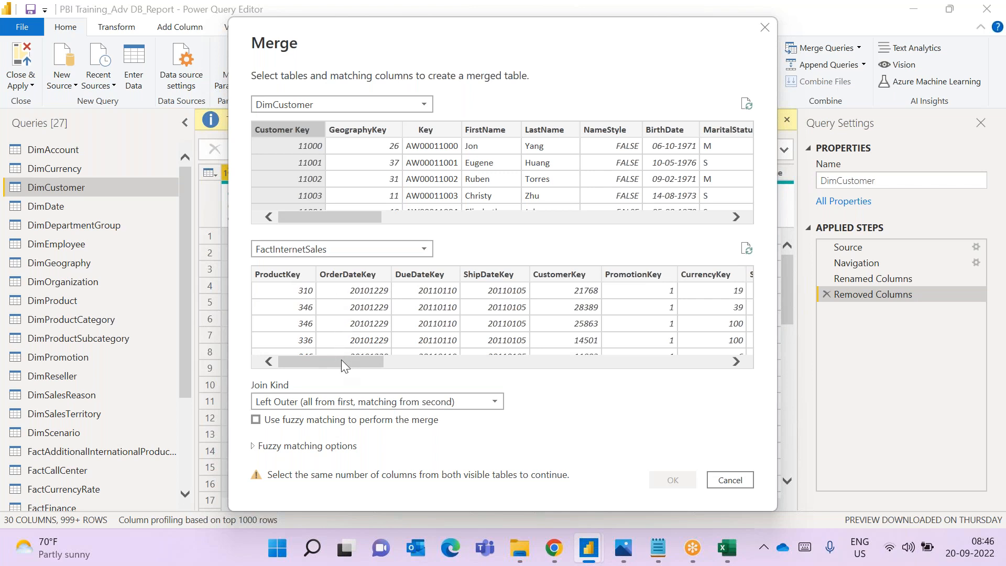
{"action": "left_click_drag", "start_coordinate": [342, 361], "coordinate": [341, 362]}
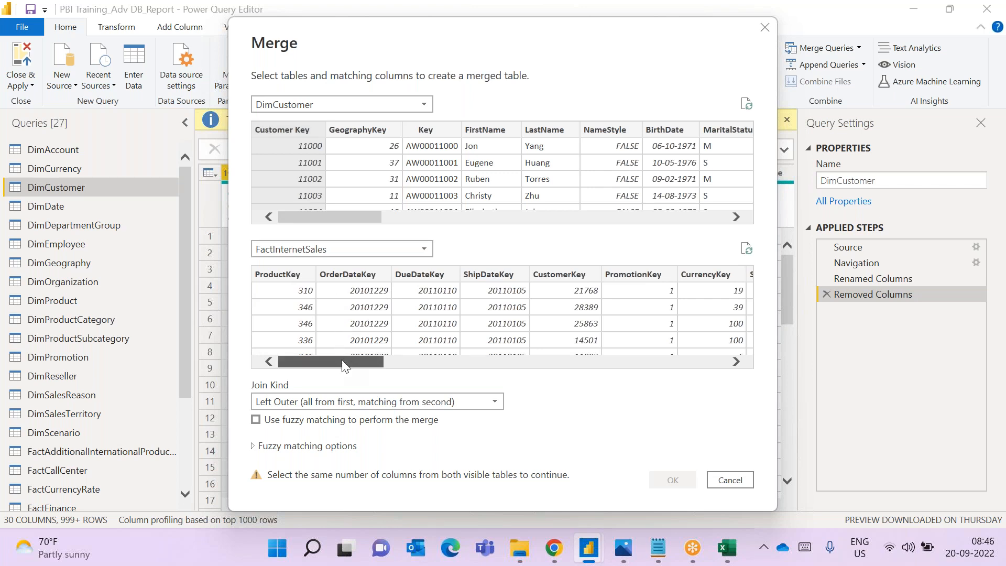
{"action": "left_click_drag", "start_coordinate": [342, 362], "coordinate": [342, 361]}
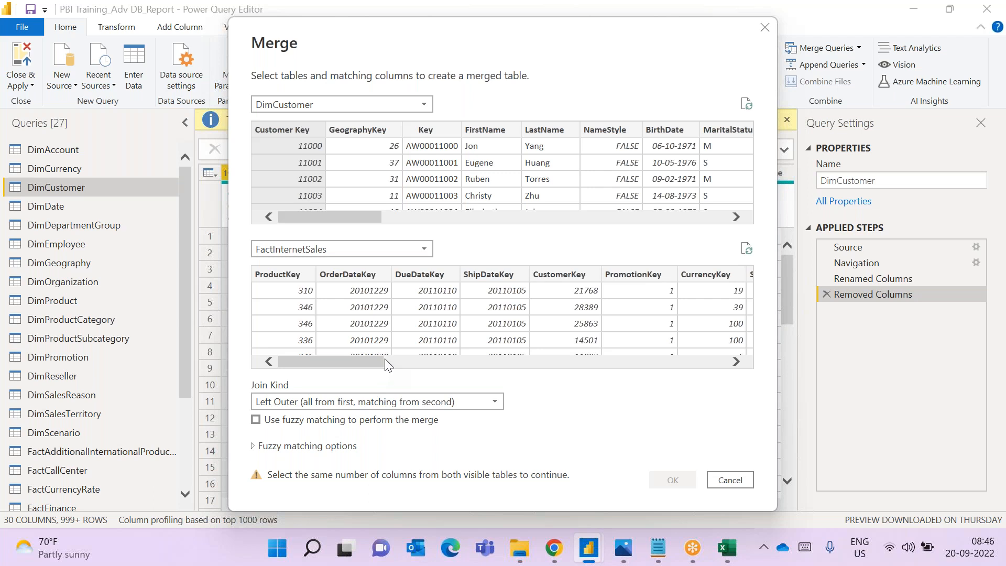
{"action": "left_click", "coordinate": [579, 277]}
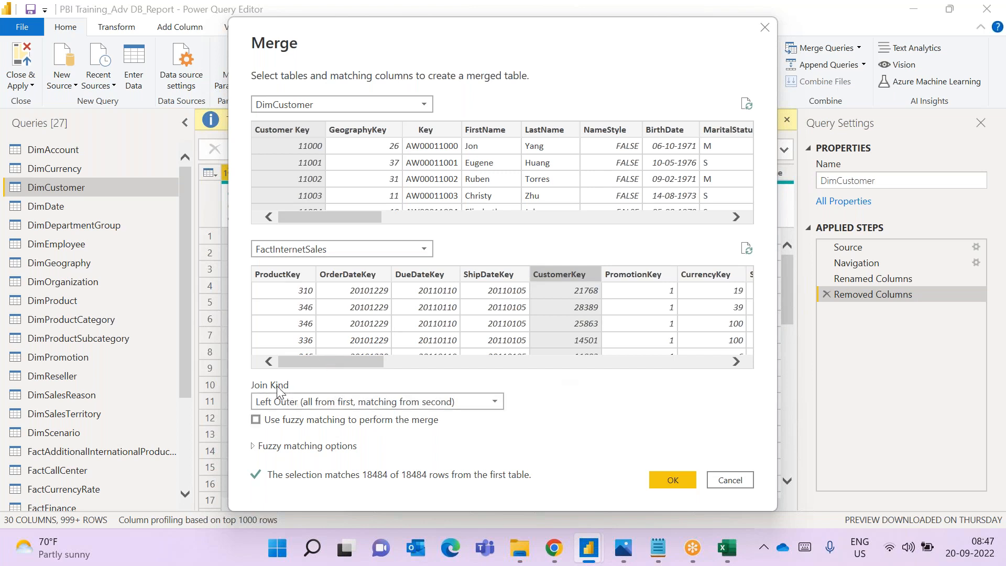
Compare the Join Kind options with the Joins.jpg diagrams, choose Left Outer, and cancel the merge
{"action": "left_click", "coordinate": [347, 406]}
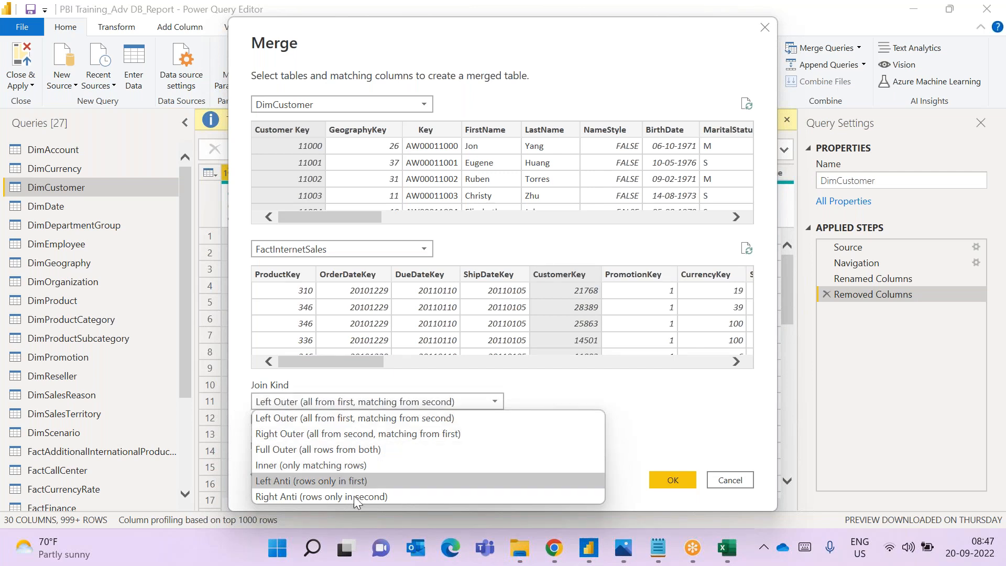
{"action": "left_click", "coordinate": [644, 513]}
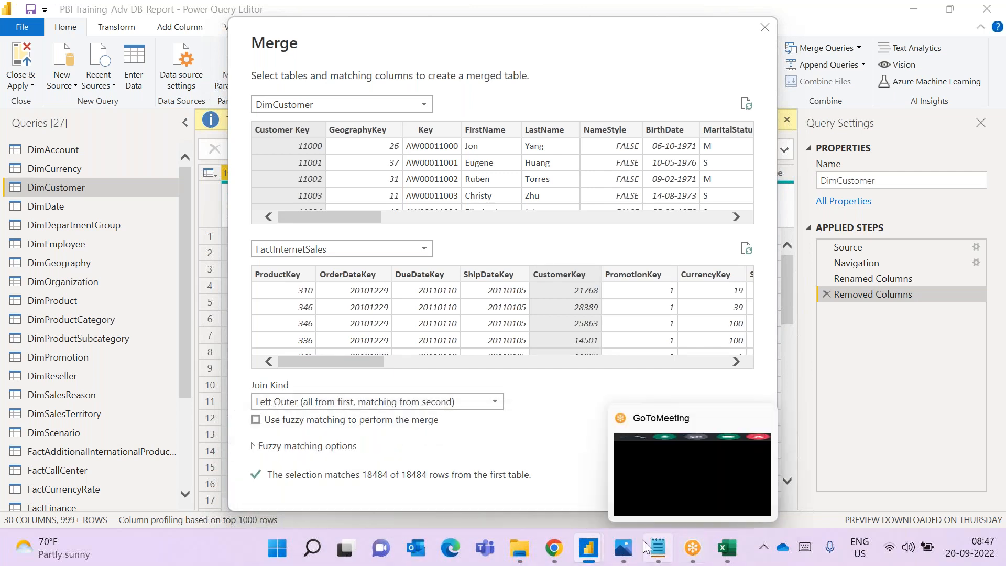
{"action": "left_click", "coordinate": [621, 549]}
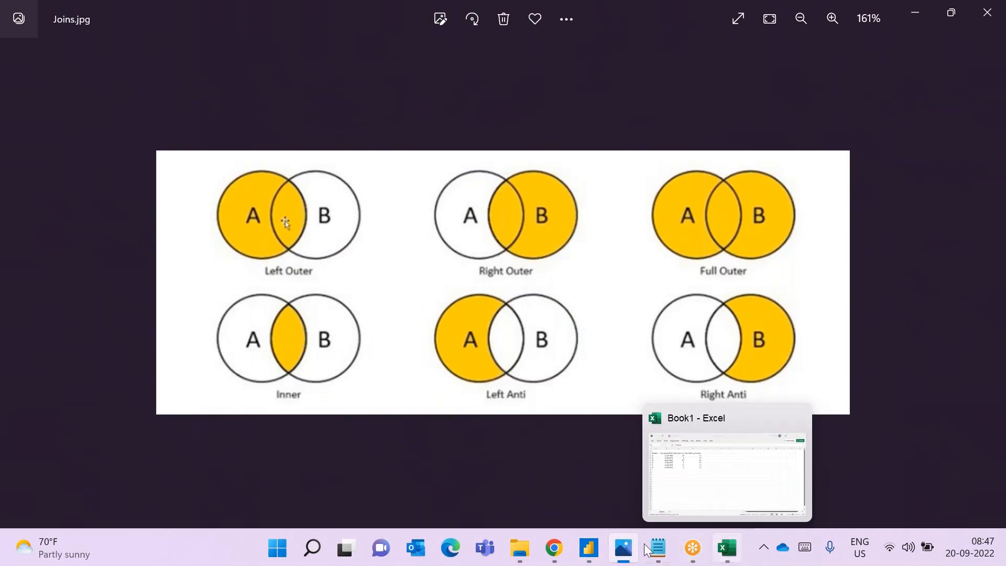
{"action": "left_click", "coordinate": [588, 547]}
{"action": "left_click", "coordinate": [690, 463]}
{"action": "left_click", "coordinate": [382, 401]}
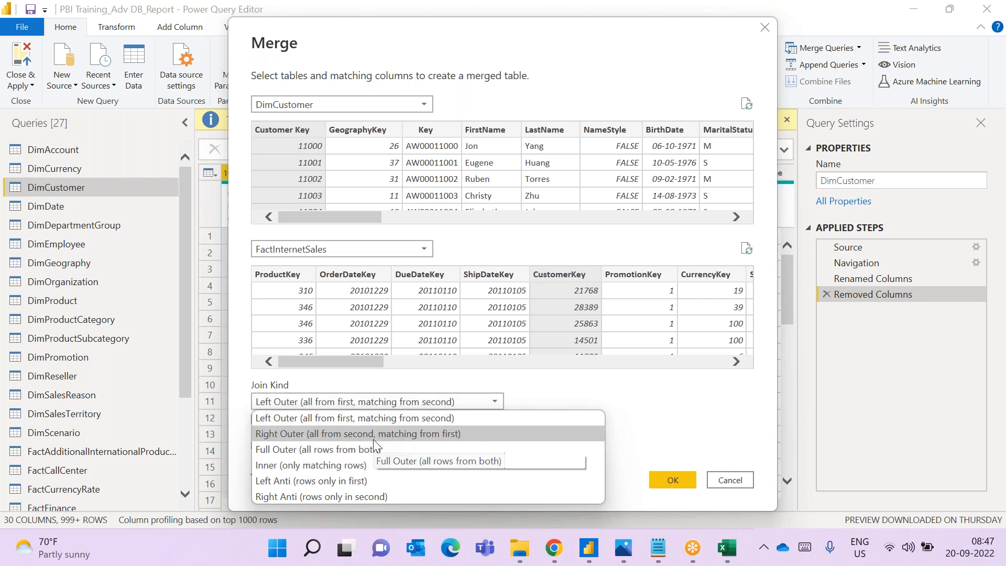
{"action": "left_click", "coordinate": [489, 420]}
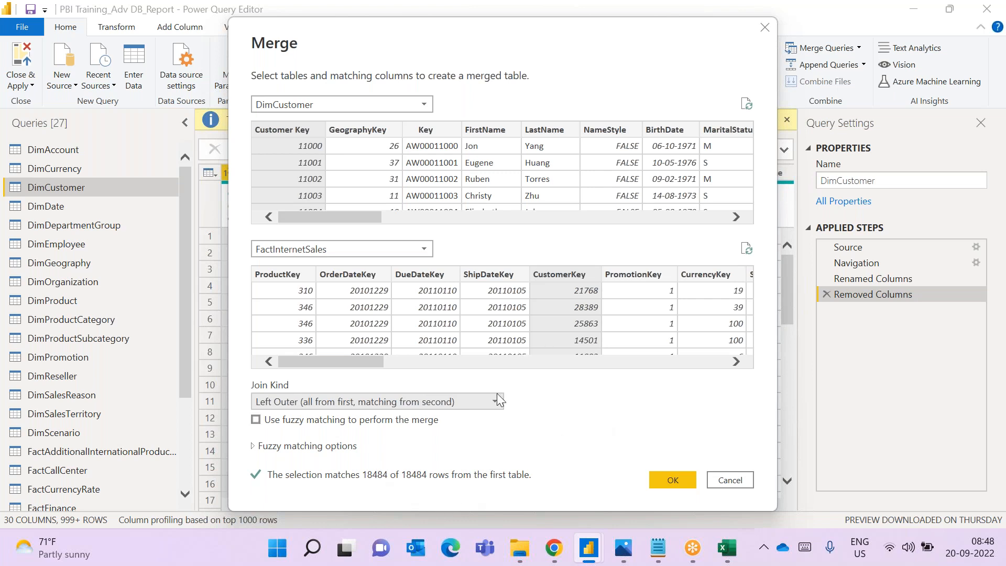
{"action": "left_click", "coordinate": [730, 480]}
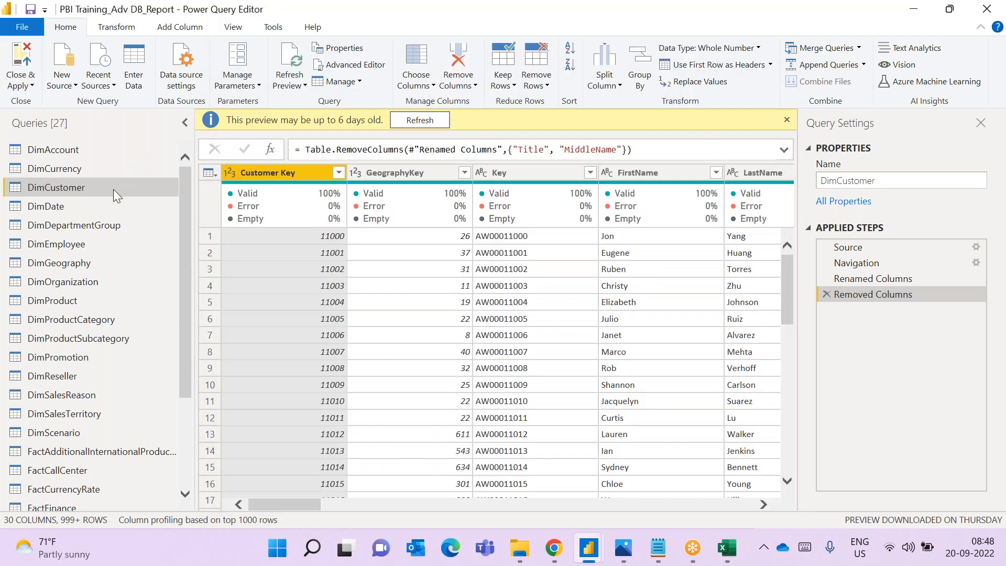
Keep only the top 10 rows of the DimCustomer query
{"action": "left_click", "coordinate": [511, 86]}
{"action": "left_click", "coordinate": [524, 100]}
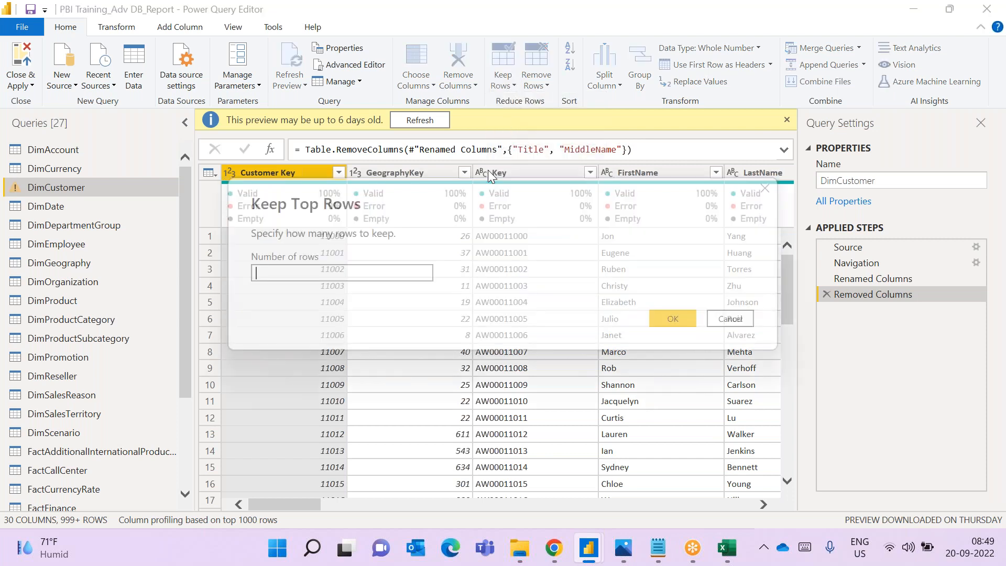
{"action": "type", "text": "10"}
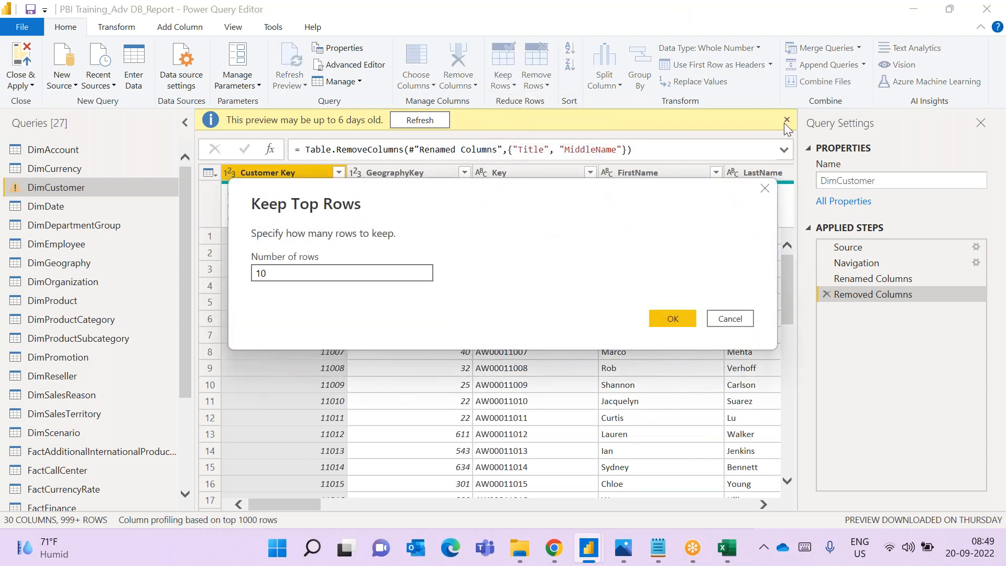
{"action": "left_click", "coordinate": [676, 317]}
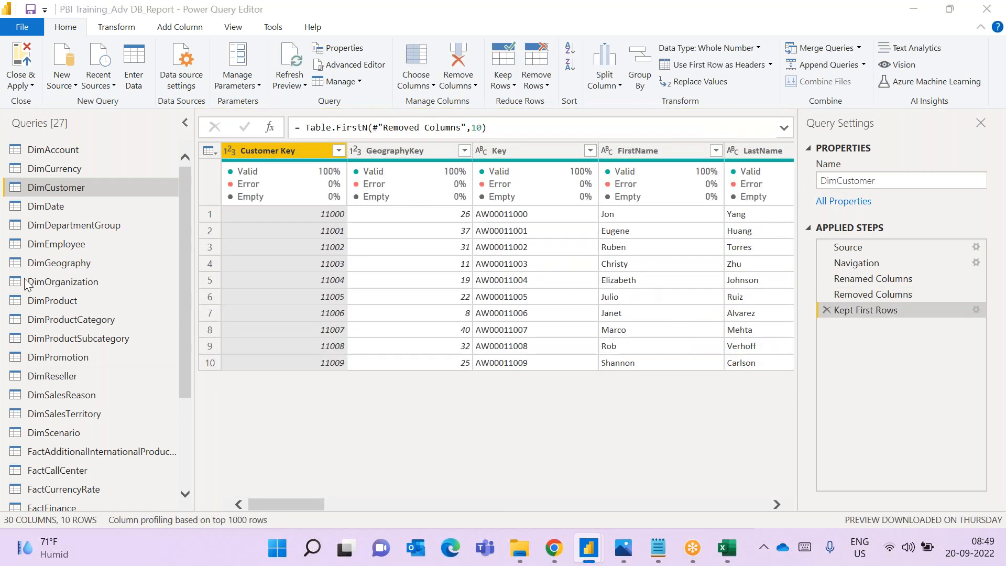
Keep only the top 10 rows of the FactInternetSales query
{"action": "scroll", "coordinate": [96, 456], "scroll_direction": "down", "scroll_amount": 3}
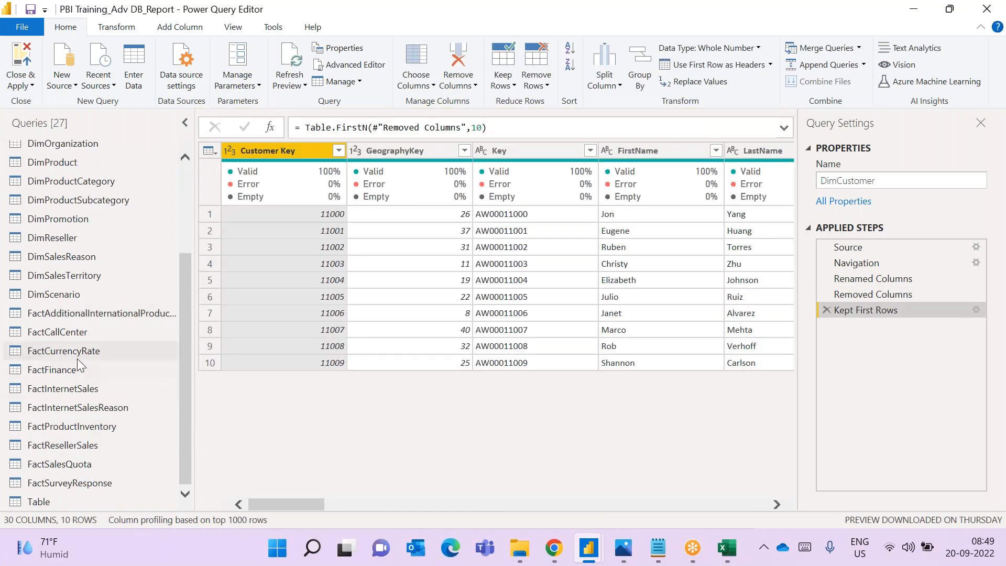
{"action": "left_click", "coordinate": [107, 388]}
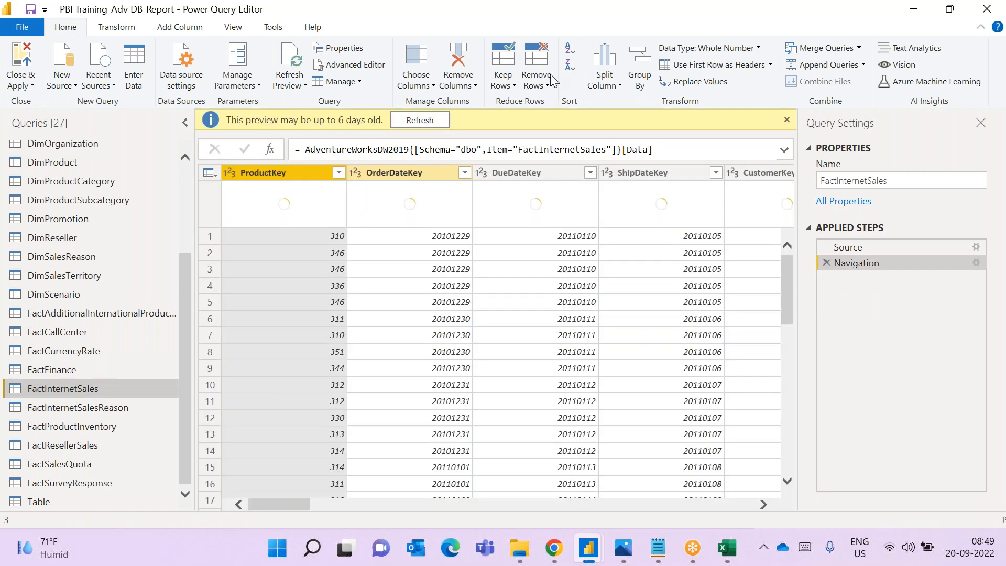
{"action": "left_click", "coordinate": [503, 83]}
{"action": "left_click", "coordinate": [525, 102]}
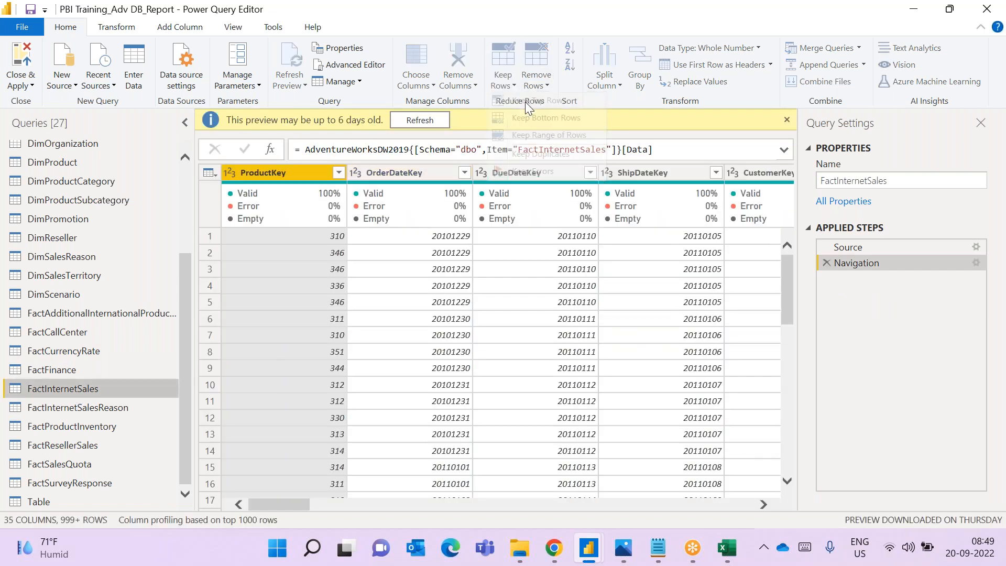
{"action": "type", "text": "10"}
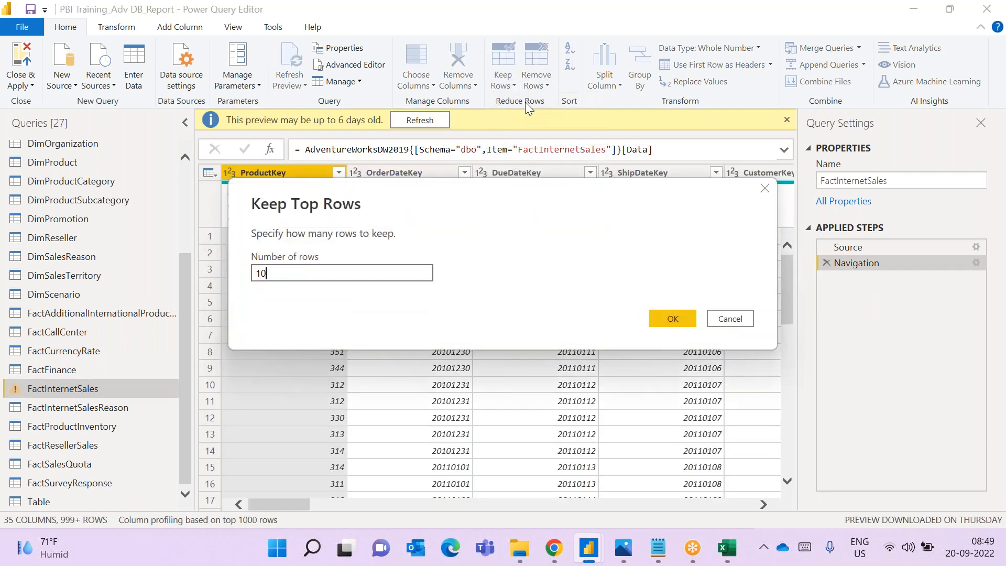
{"action": "left_click", "coordinate": [671, 319]}
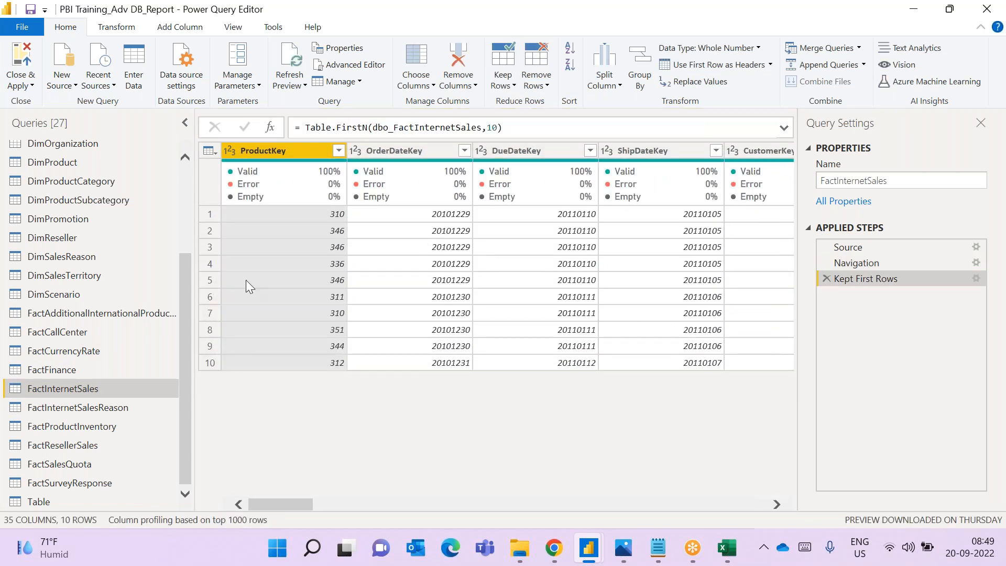
Start a merge as a new query, pairing DimCustomer's Customer Key with FactInternetSales' CustomerKey
{"action": "left_click_drag", "start_coordinate": [181, 379], "coordinate": [175, 281]}
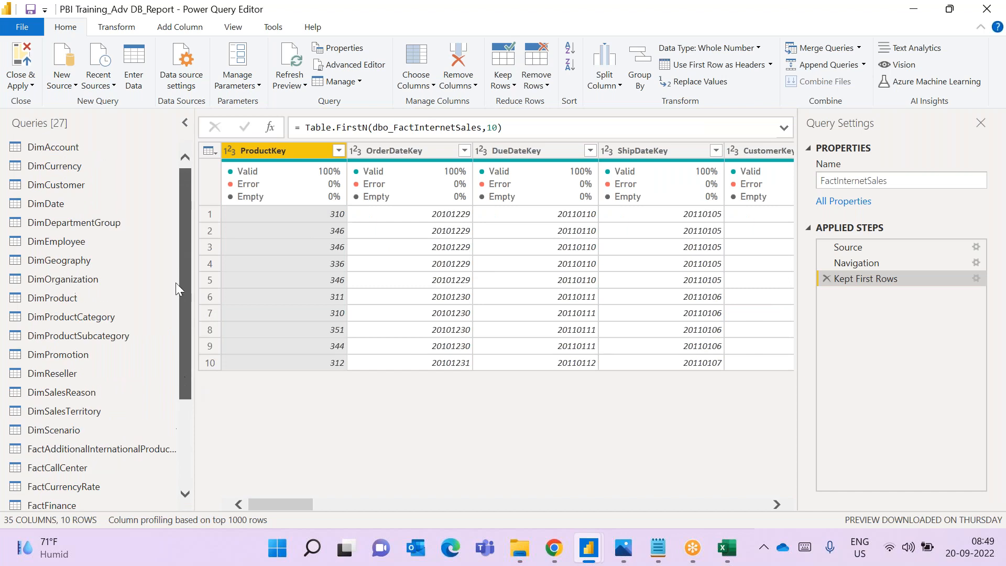
{"action": "left_click", "coordinate": [58, 188]}
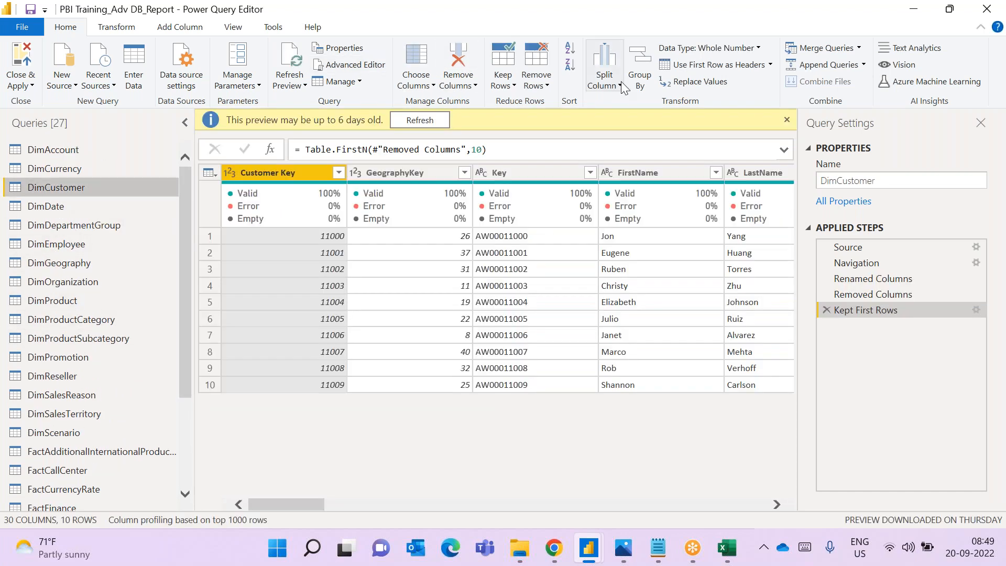
{"action": "left_click", "coordinate": [859, 49]}
{"action": "left_click", "coordinate": [865, 83]}
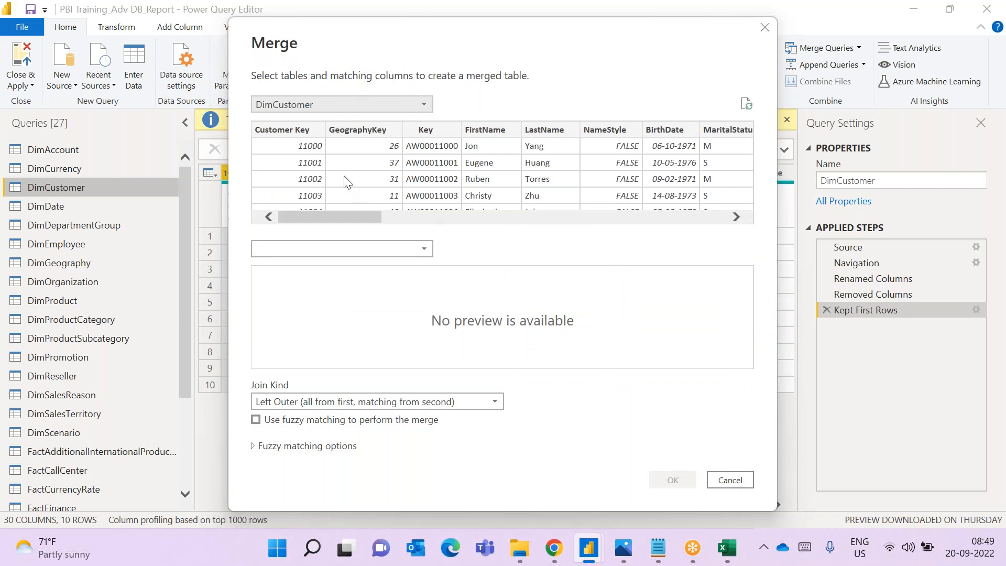
{"action": "left_click", "coordinate": [306, 130]}
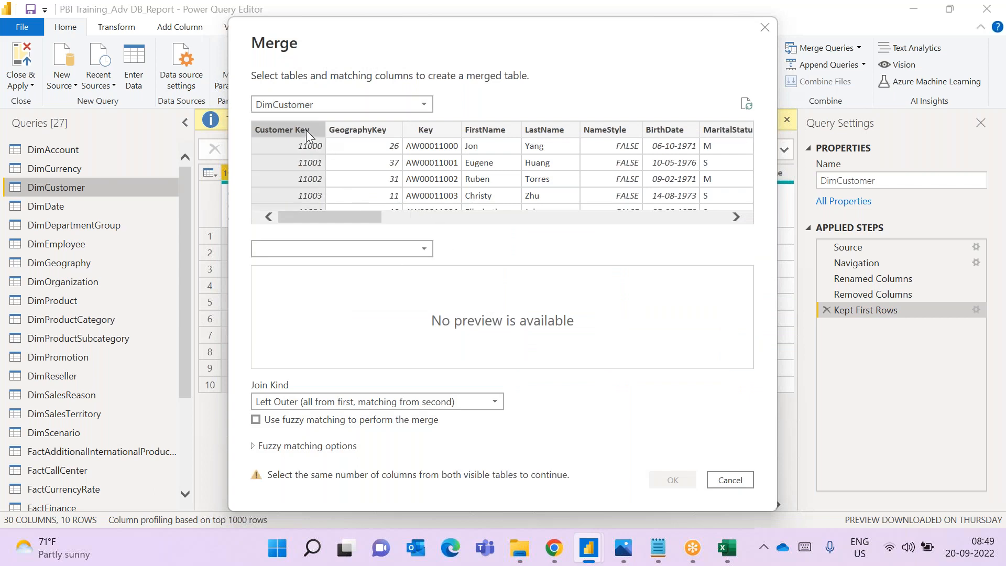
{"action": "left_click", "coordinate": [336, 247]}
{"action": "scroll", "coordinate": [343, 453], "scroll_direction": "down", "scroll_amount": 2}
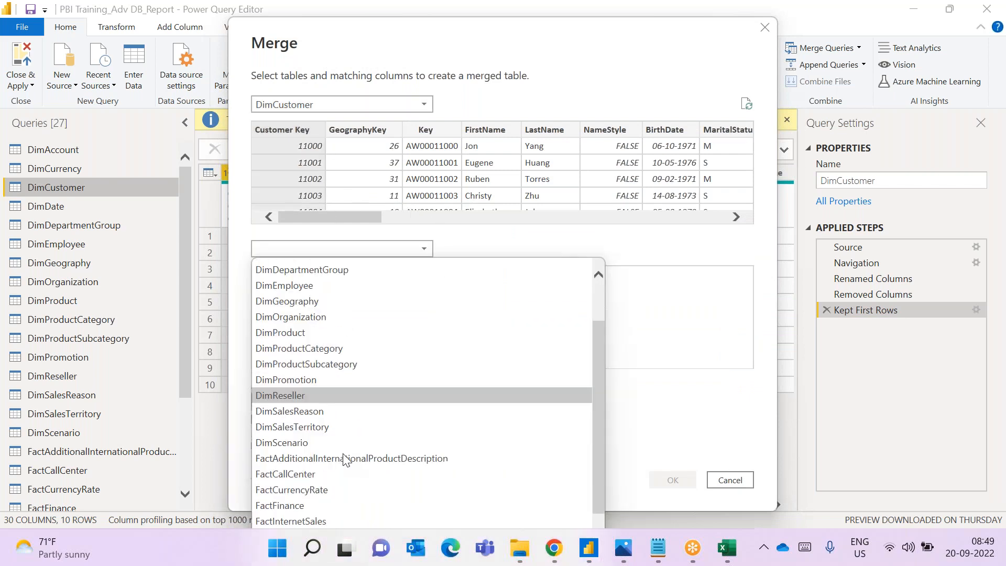
{"action": "scroll", "coordinate": [343, 455], "scroll_direction": "down", "scroll_amount": 1}
{"action": "left_click", "coordinate": [338, 470]}
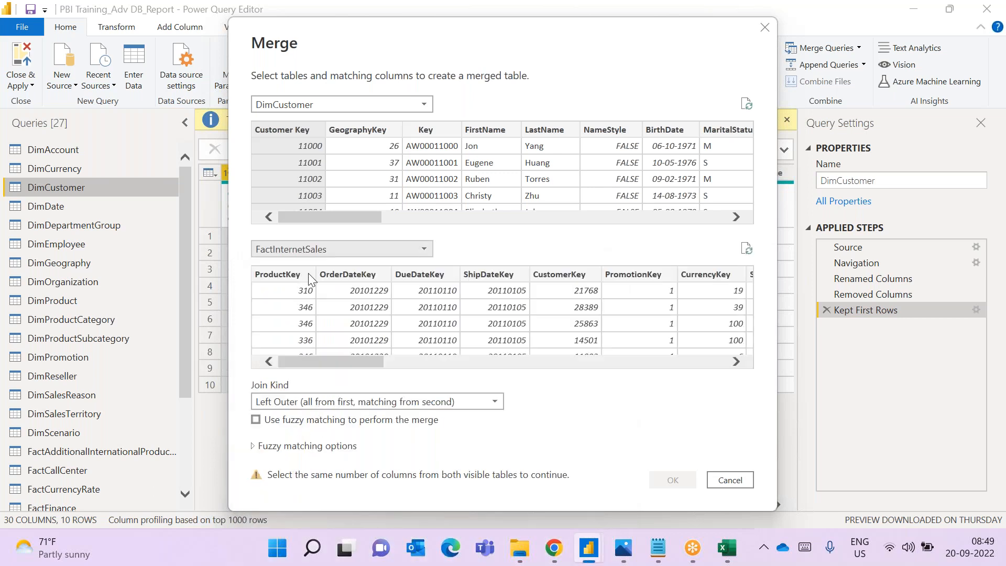
{"action": "left_click", "coordinate": [540, 273]}
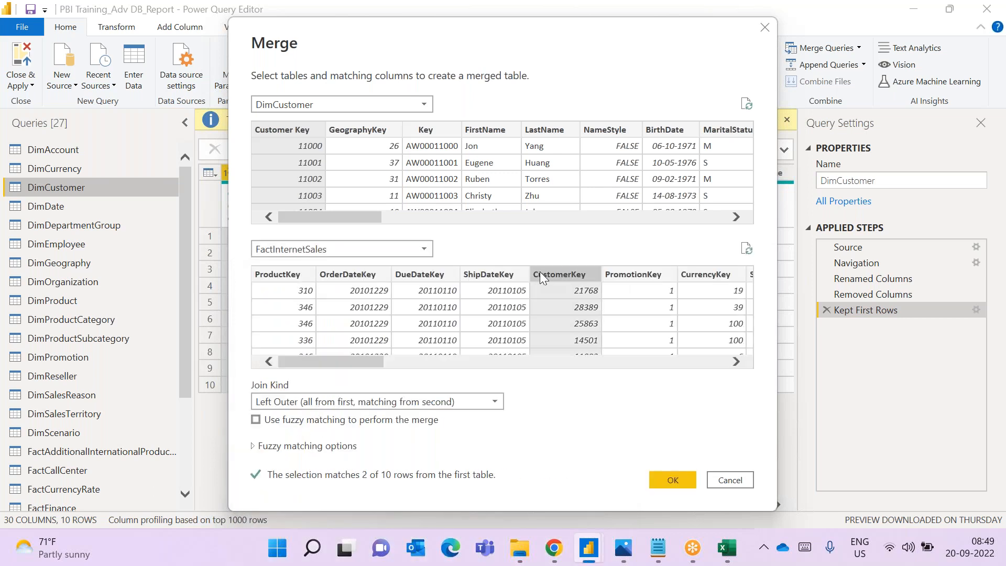
Review the join kinds, keep Left Outer (all from first, matching from second), and create the merged query
{"action": "left_click", "coordinate": [378, 404]}
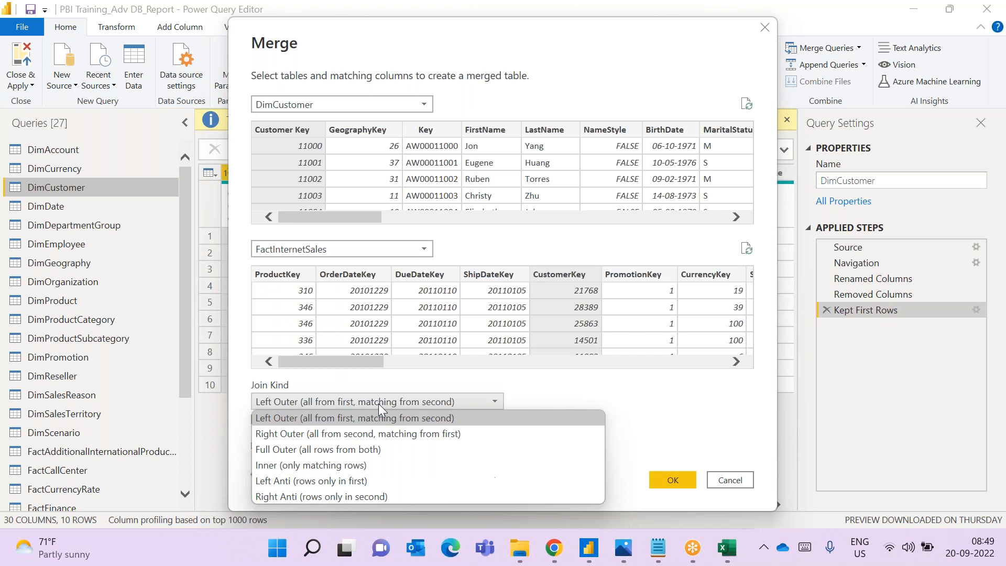
{"action": "left_click", "coordinate": [378, 404]}
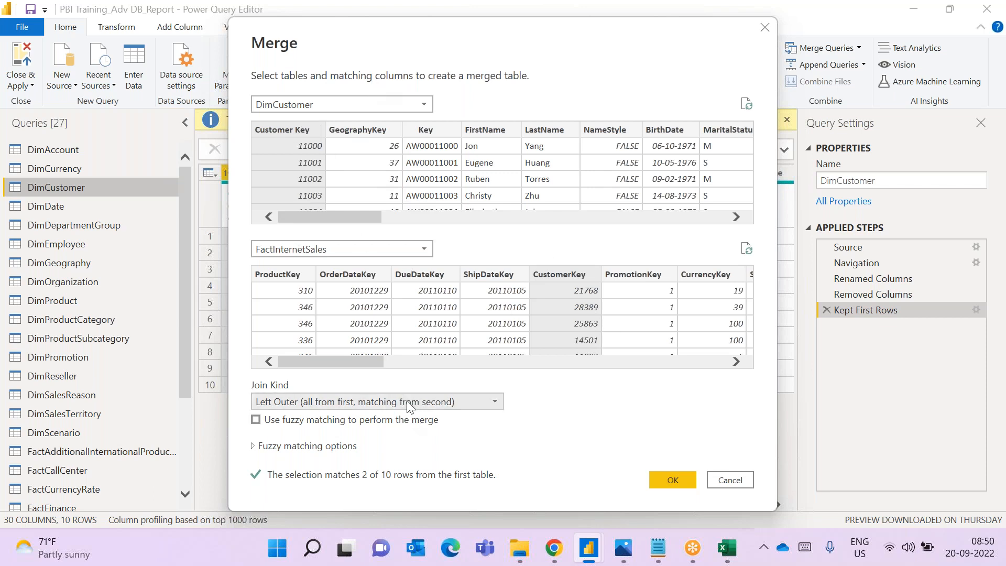
{"action": "left_click", "coordinate": [658, 475]}
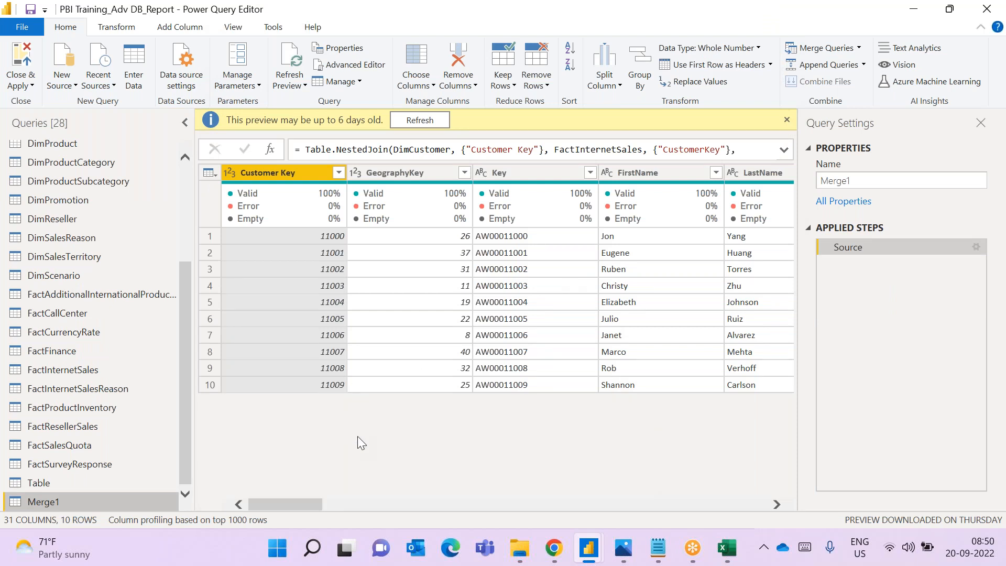
Refresh the merged query's preview, cancel that refresh, and start the preview refresh again
{"action": "left_click_drag", "start_coordinate": [310, 505], "coordinate": [300, 457]}
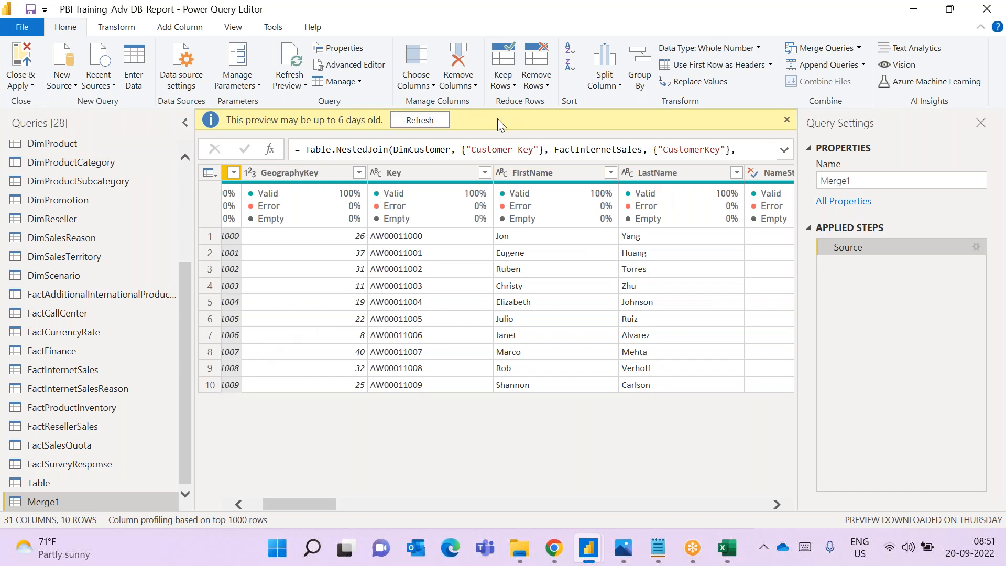
{"action": "left_click", "coordinate": [436, 119]}
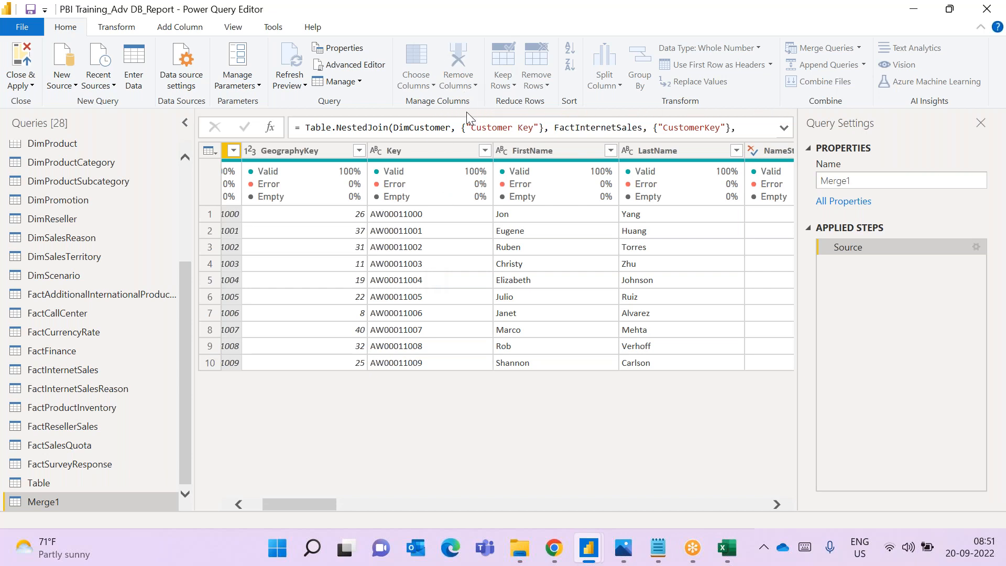
{"action": "left_click", "coordinate": [702, 540]}
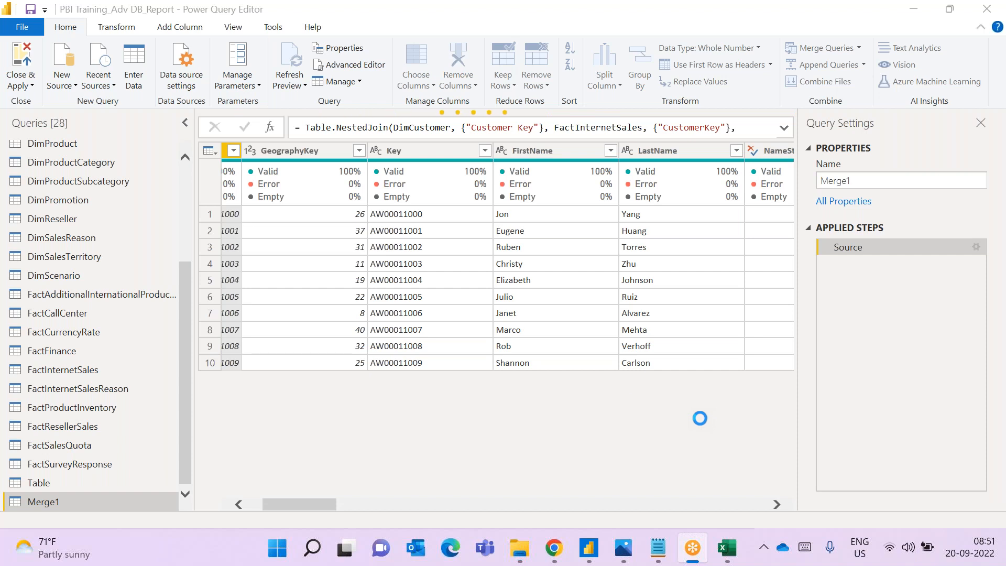
{"action": "left_click", "coordinate": [305, 87]}
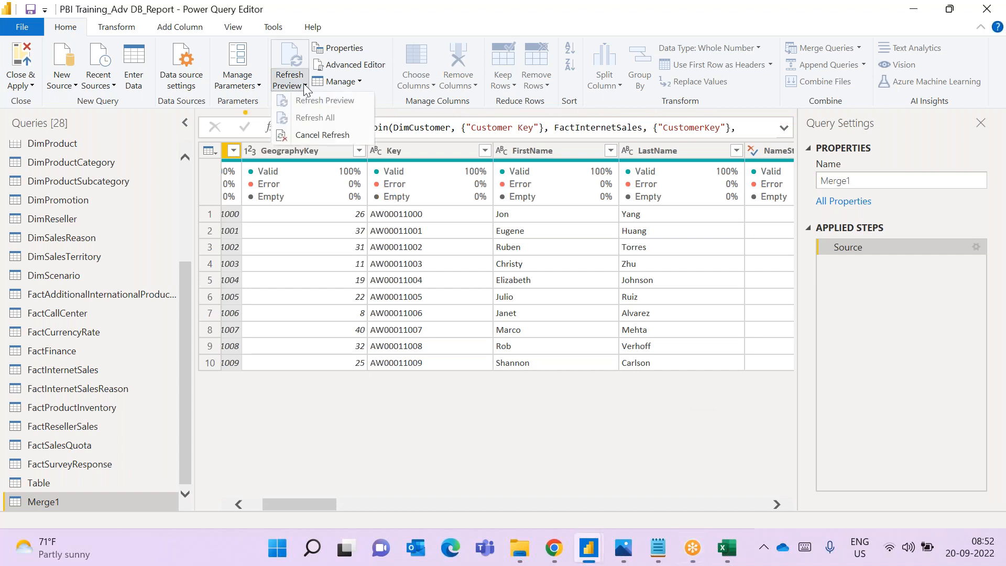
{"action": "left_click", "coordinate": [317, 135]}
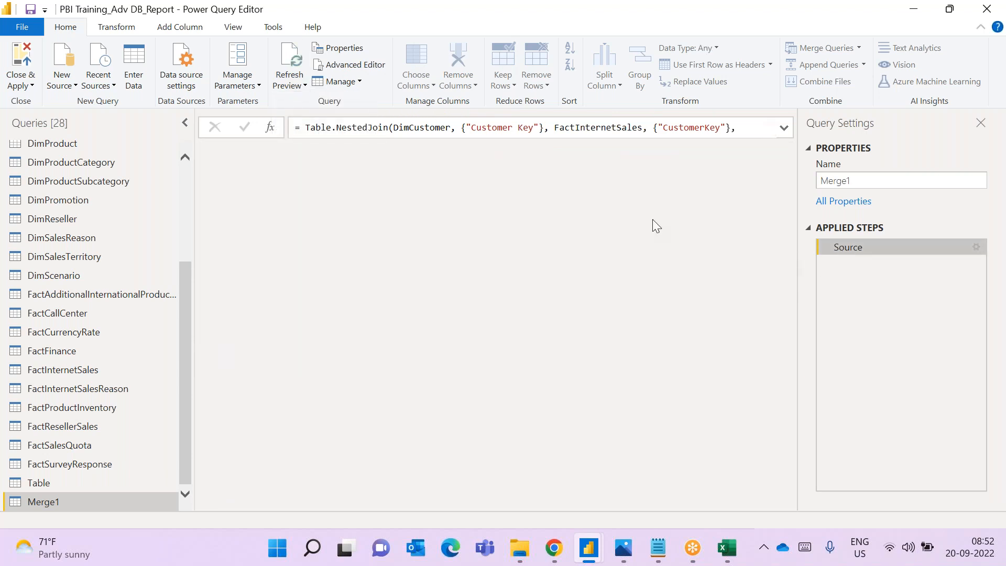
{"action": "left_click", "coordinate": [308, 82]}
{"action": "left_click", "coordinate": [309, 101]}
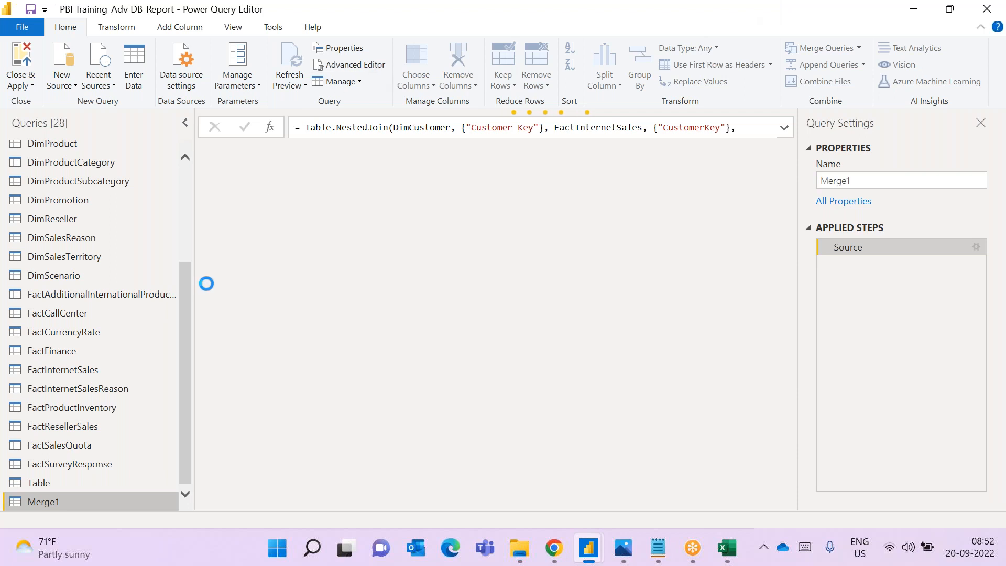
Check the DimCustomer query's data, then delete the Merge1 query
{"action": "scroll", "coordinate": [150, 349], "scroll_direction": "up", "scroll_amount": 2}
{"action": "scroll", "coordinate": [156, 246], "scroll_direction": "up", "scroll_amount": 1}
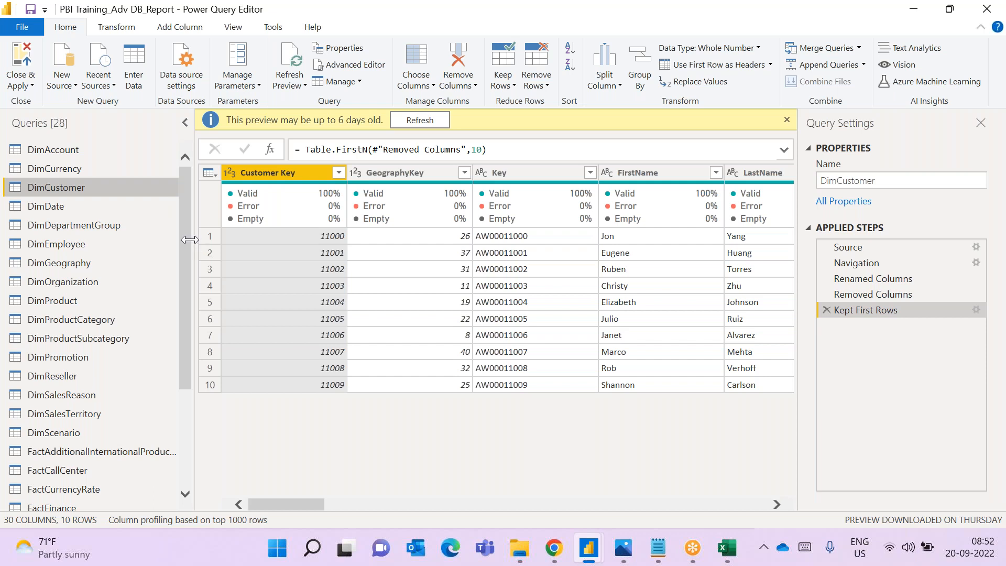
{"action": "scroll", "coordinate": [188, 241], "scroll_direction": "down", "scroll_amount": 3}
{"action": "left_click", "coordinate": [137, 507]}
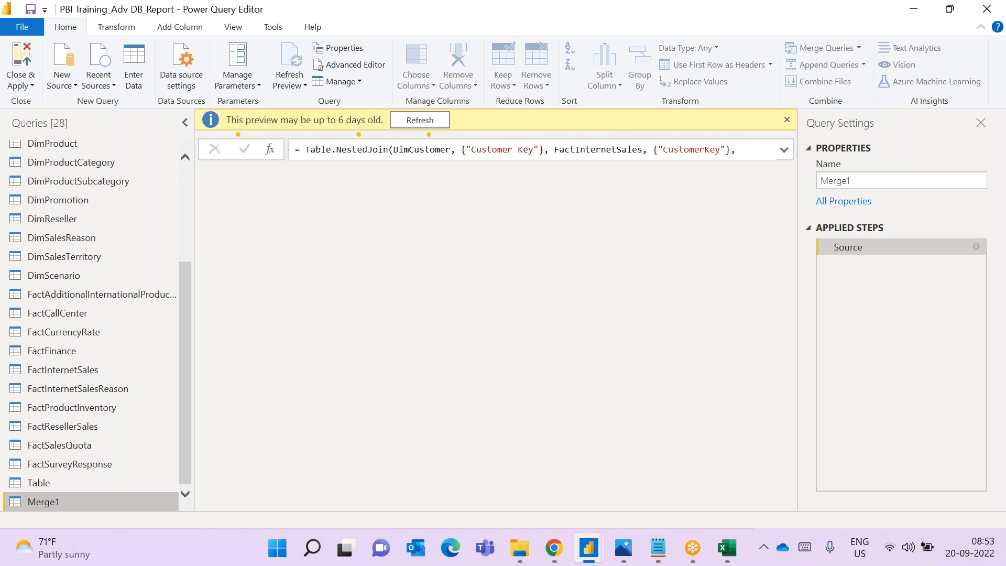
{"action": "right_click", "coordinate": [146, 508]}
{"action": "left_click", "coordinate": [214, 314]}
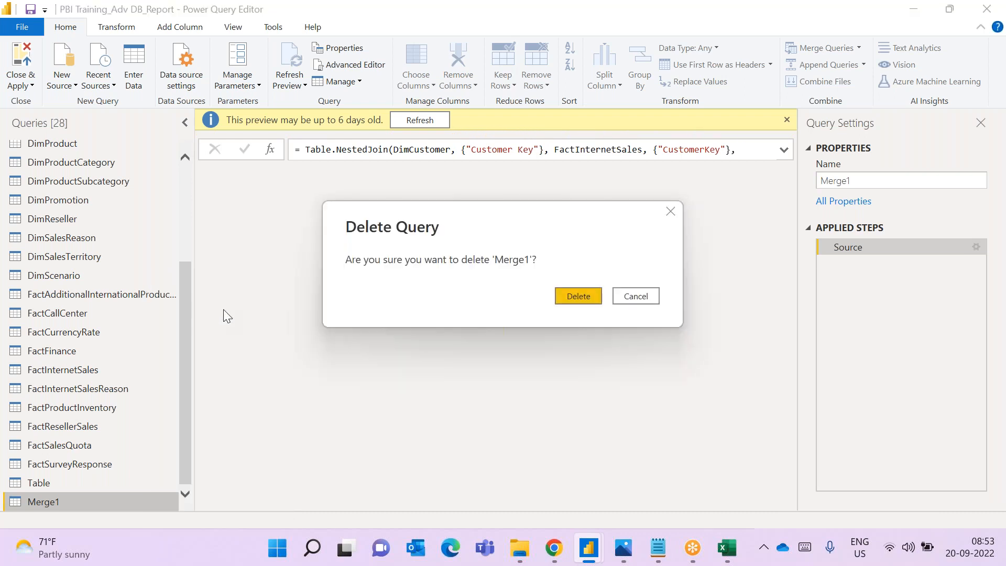
{"action": "left_click", "coordinate": [563, 295]}
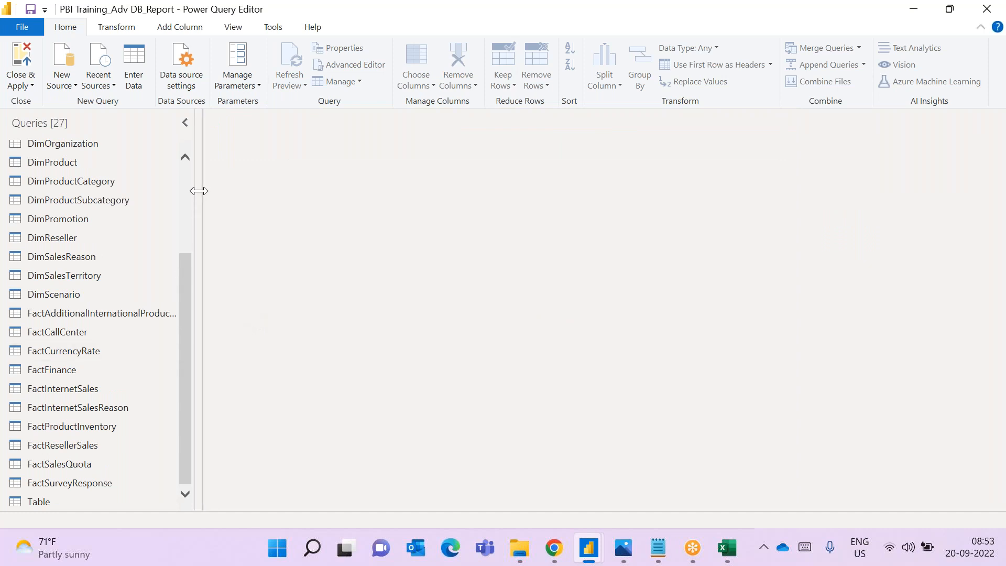
Merge DimCustomer with FactInternetSales as a new query on Customer Key and CustomerKey with a Left Outer join, and dismiss the preview age notice
{"action": "left_click_drag", "start_coordinate": [198, 191], "coordinate": [208, 191]}
{"action": "left_click_drag", "start_coordinate": [197, 269], "coordinate": [196, 183]}
{"action": "left_click", "coordinate": [125, 190]}
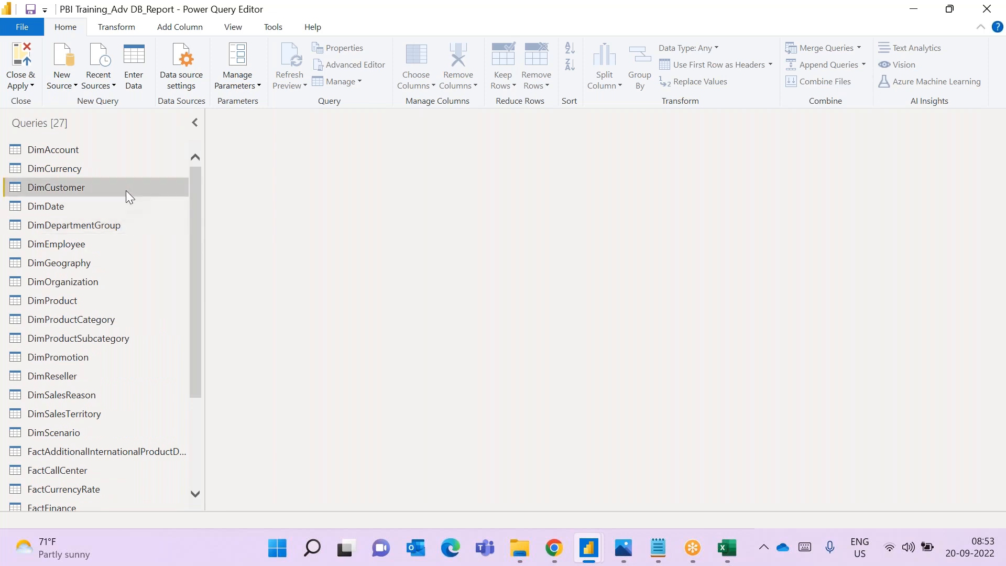
{"action": "left_click", "coordinate": [860, 50]}
{"action": "left_click", "coordinate": [828, 65]}
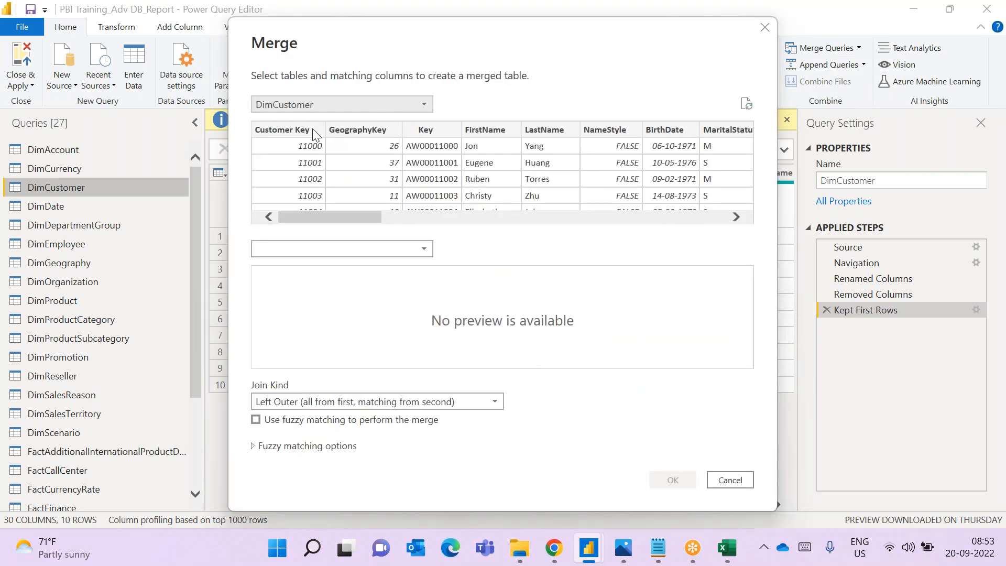
{"action": "left_click", "coordinate": [331, 244]}
{"action": "scroll", "coordinate": [365, 479], "scroll_direction": "down", "scroll_amount": 1}
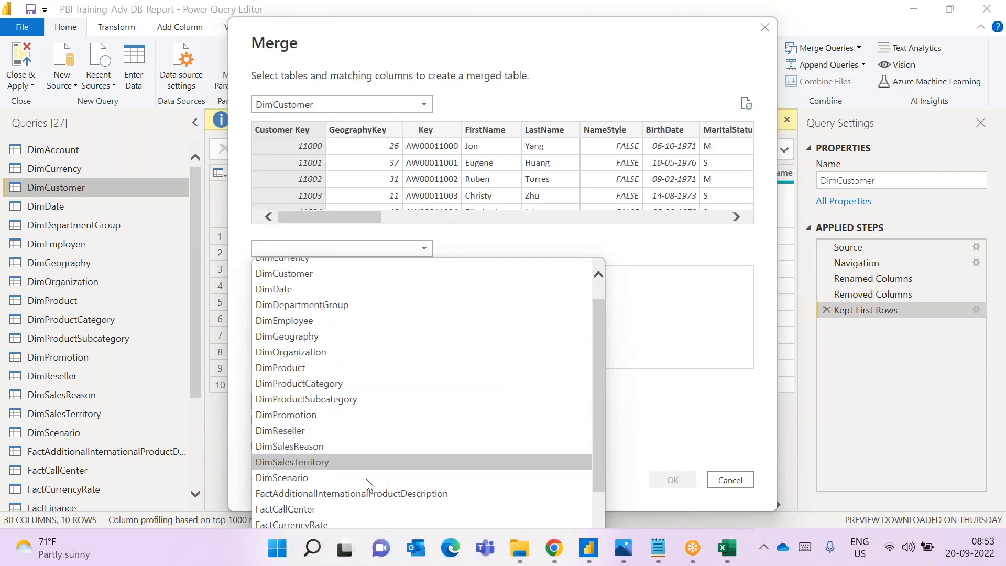
{"action": "scroll", "coordinate": [365, 479], "scroll_direction": "down", "scroll_amount": 2}
{"action": "left_click", "coordinate": [361, 465]}
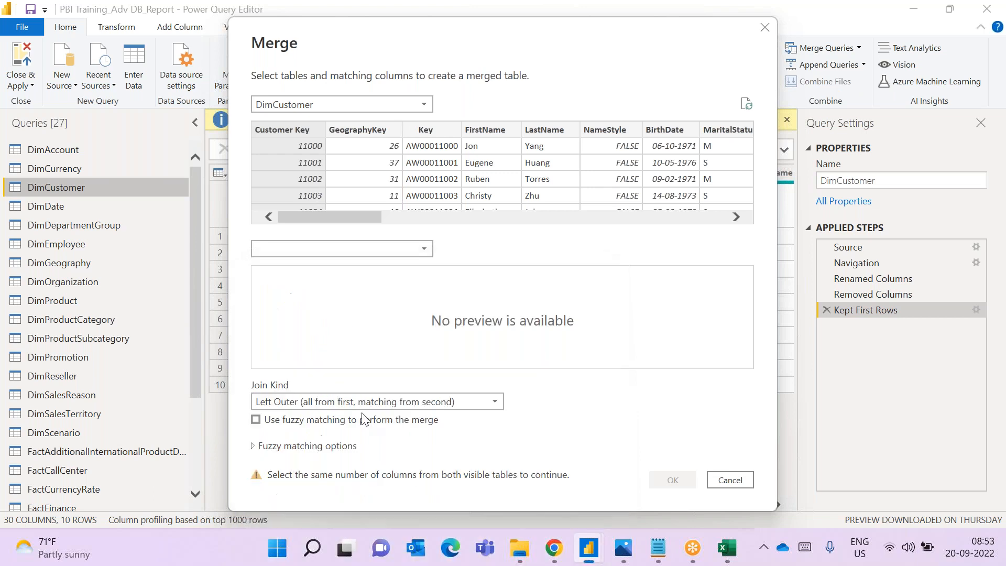
{"action": "left_click", "coordinate": [571, 276]}
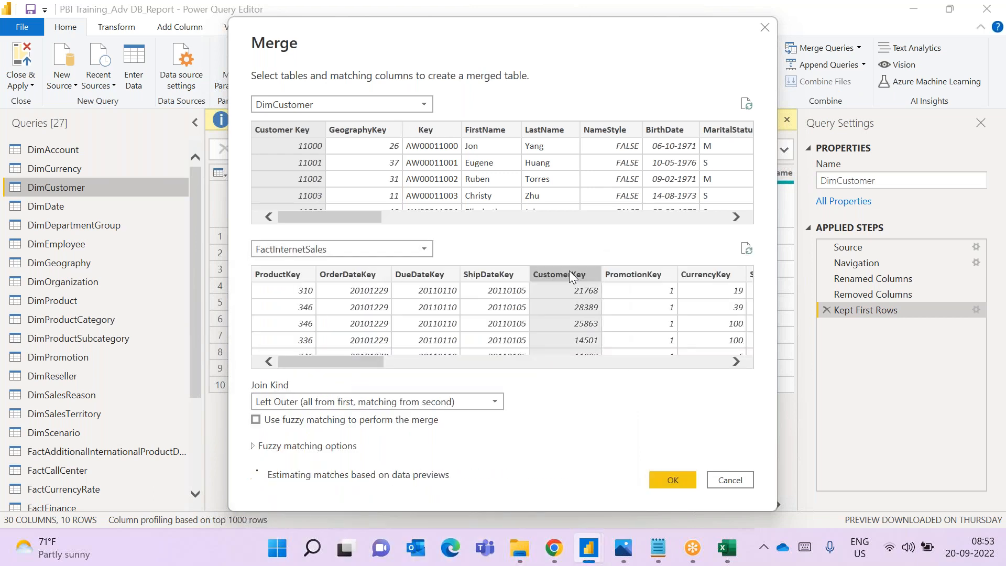
{"action": "left_click", "coordinate": [664, 479]}
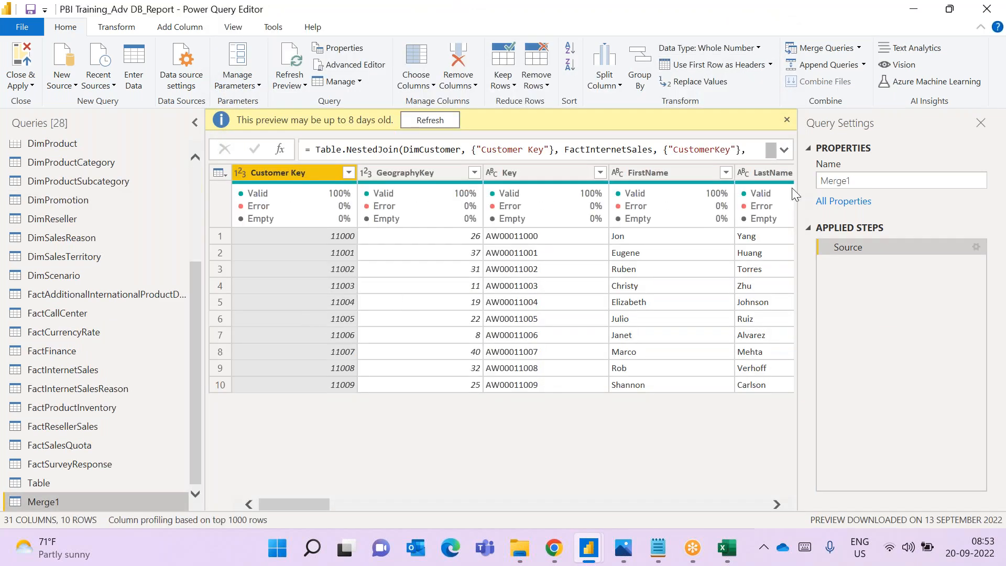
{"action": "left_click", "coordinate": [786, 120]}
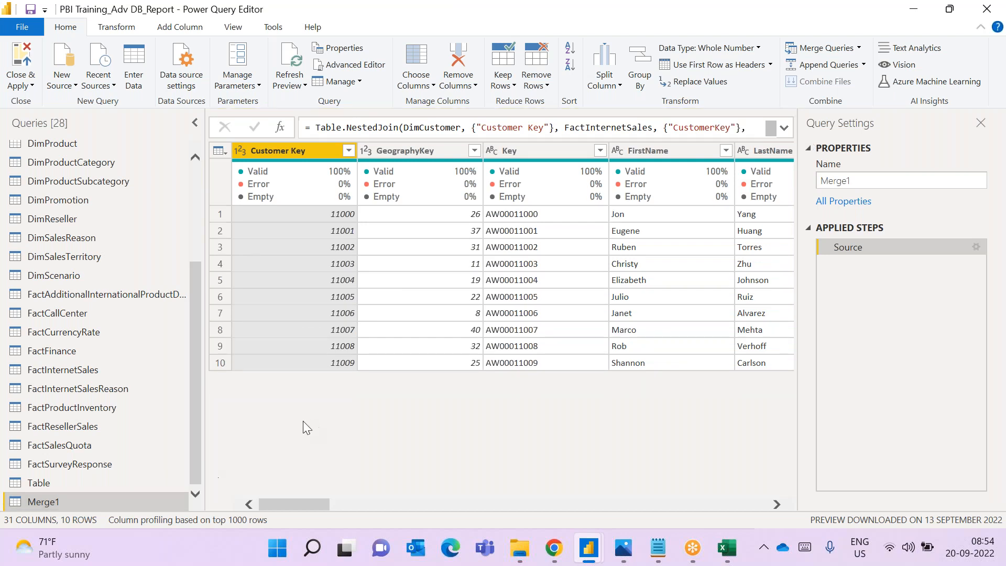
Remove the FactSurveyResponse and FactInternetSales.1 columns from the merged query
{"action": "left_click_drag", "start_coordinate": [322, 500], "coordinate": [296, 500]}
{"action": "left_click_drag", "start_coordinate": [296, 501], "coordinate": [728, 493]}
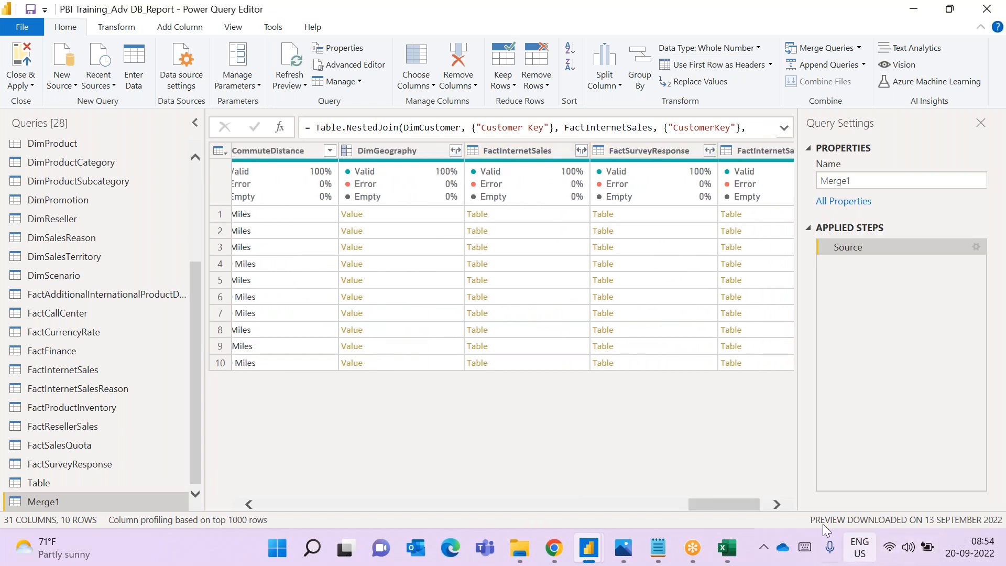
{"action": "left_click_drag", "start_coordinate": [766, 503], "coordinate": [773, 503]}
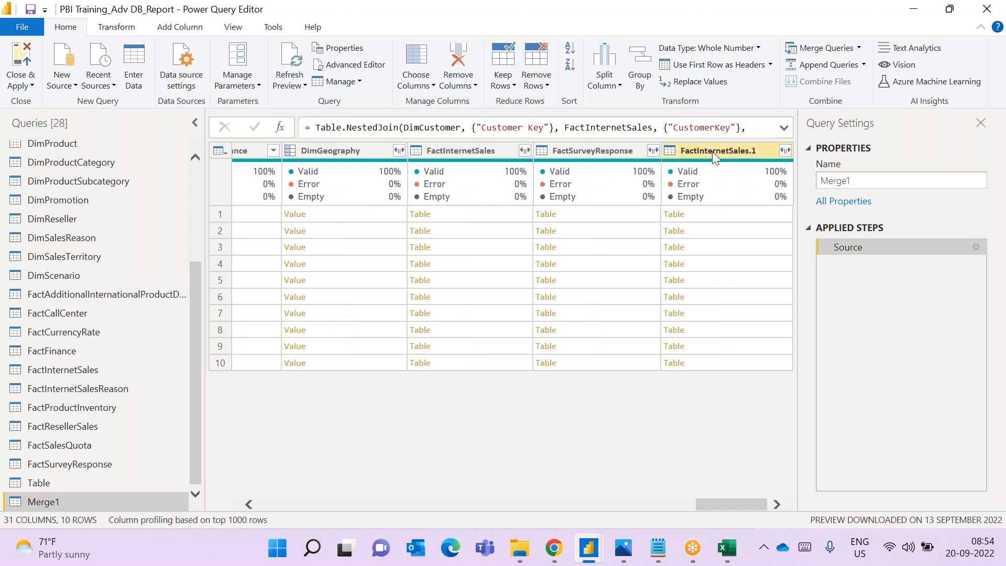
{"action": "left_click", "coordinate": [599, 145]}
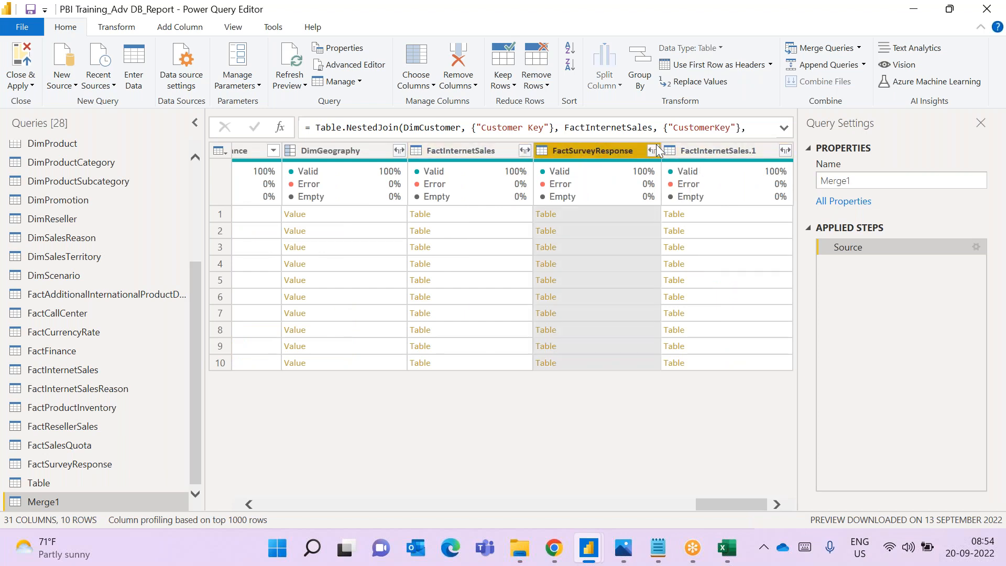
{"action": "left_click", "coordinate": [706, 149], "text": "ctrl"}
{"action": "right_click", "coordinate": [609, 149]}
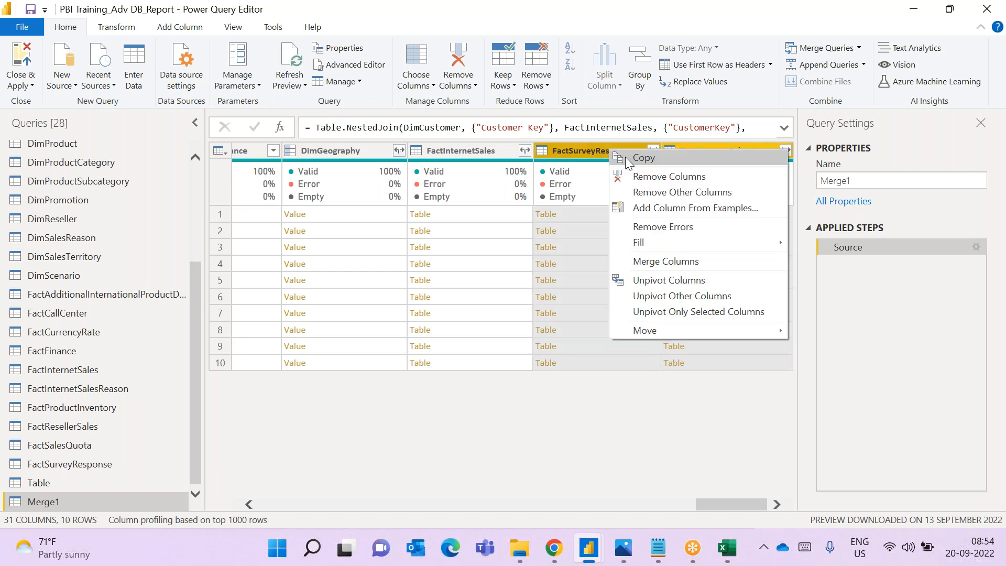
{"action": "left_click", "coordinate": [670, 177]}
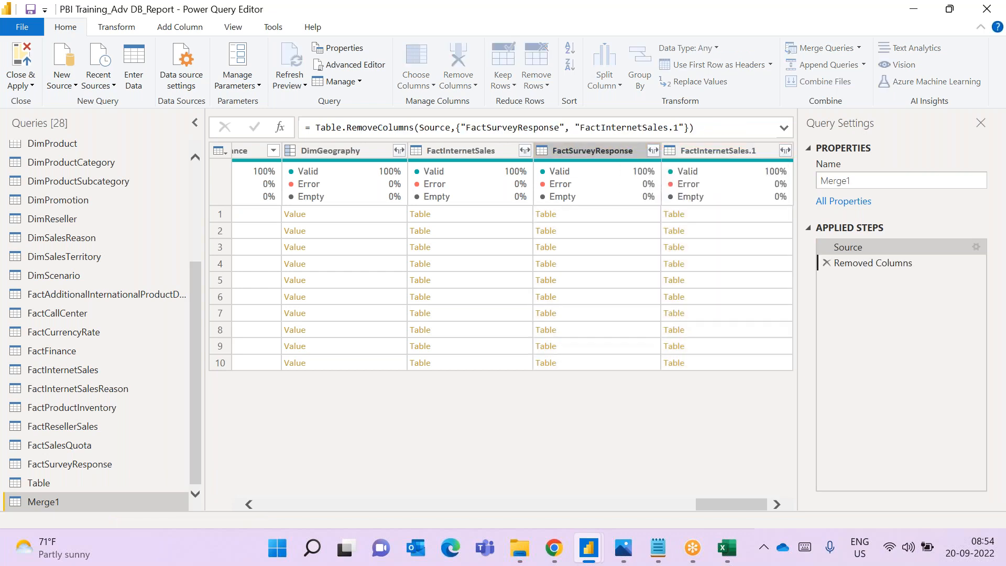
Remove the DimGeography column from the merged query
{"action": "left_click", "coordinate": [592, 151]}
{"action": "right_click", "coordinate": [591, 155]}
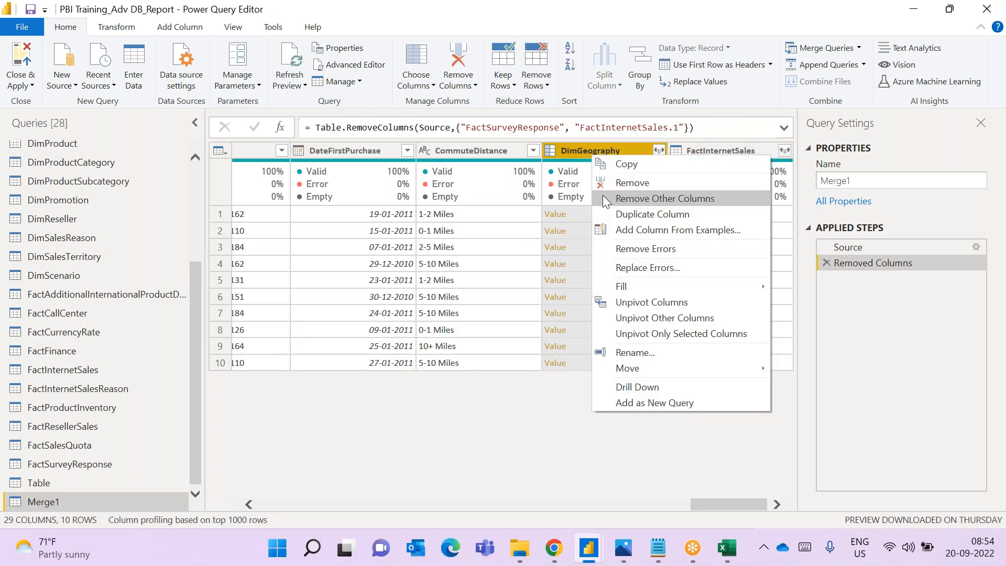
{"action": "left_click", "coordinate": [608, 184]}
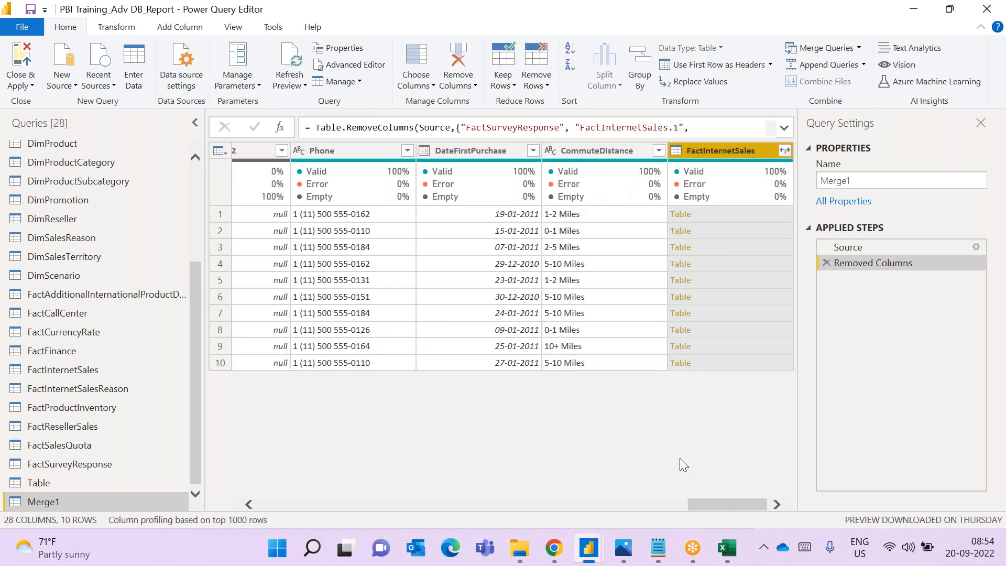
Expand the FactInternetSales column with only the SalesOrderLineNumber field selected
{"action": "left_click_drag", "start_coordinate": [713, 505], "coordinate": [285, 506]}
{"action": "left_click", "coordinate": [784, 151]}
{"action": "left_click", "coordinate": [595, 214]}
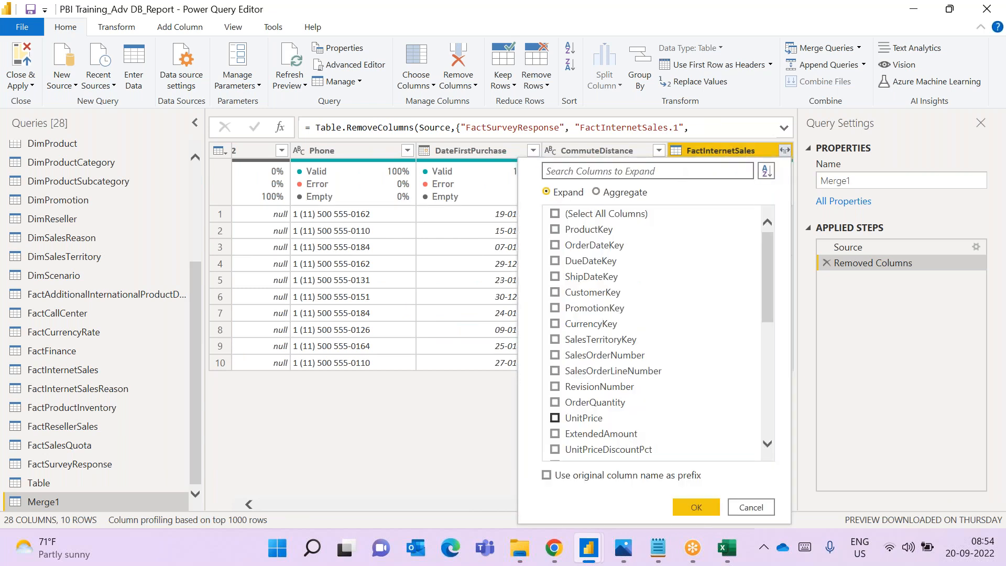
{"action": "left_click", "coordinate": [555, 370]}
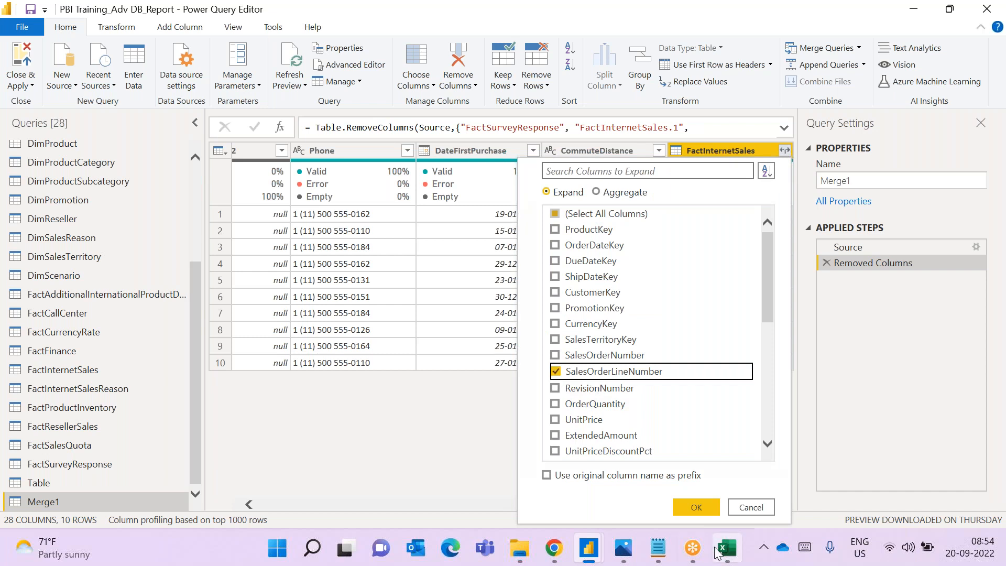
{"action": "left_click", "coordinate": [696, 507]}
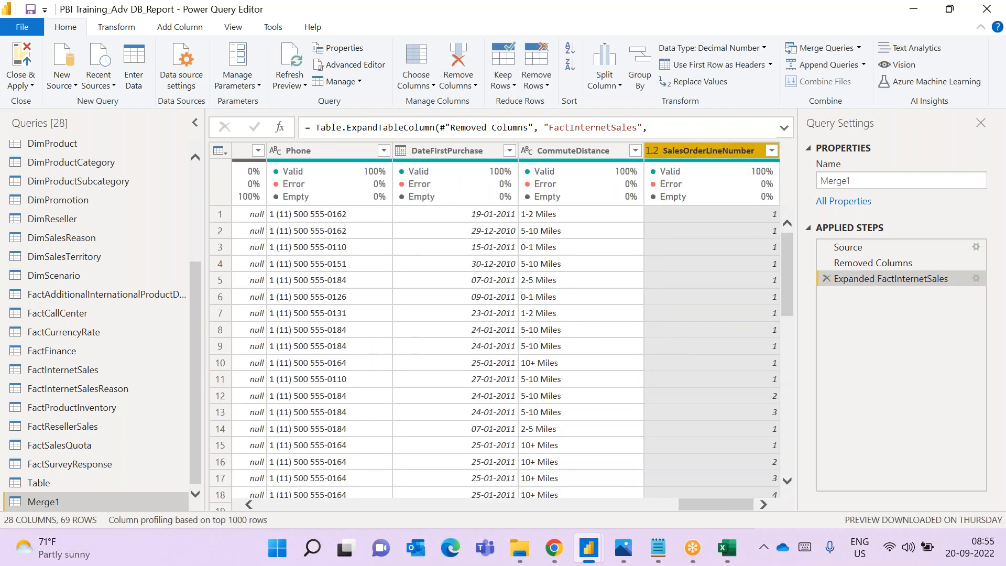
{"action": "left_click_drag", "start_coordinate": [789, 289], "coordinate": [797, 270]}
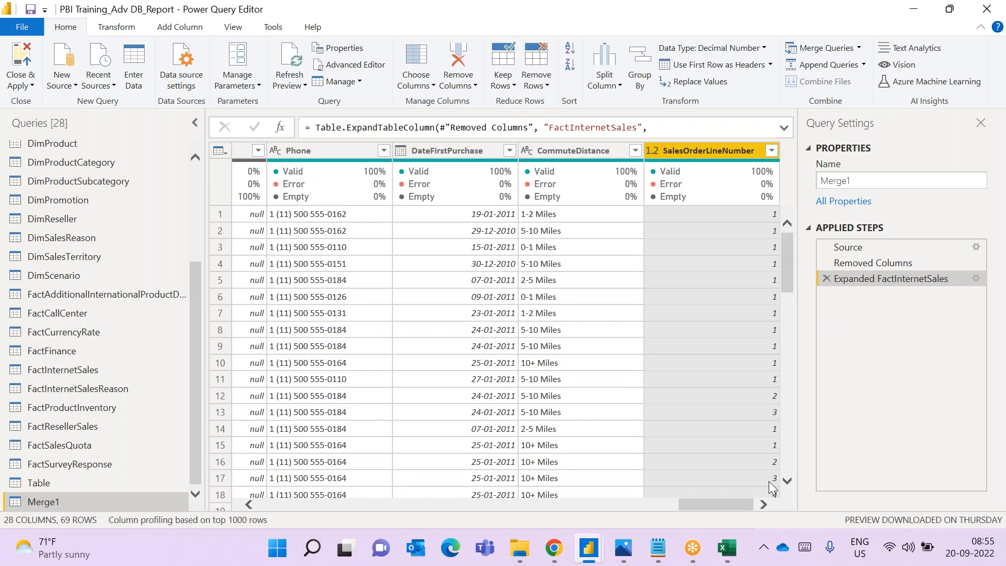
{"action": "mouse_move", "coordinate": [744, 505]}
{"action": "left_mouse_down"}
{"action": "mouse_move", "coordinate": [595, 504]}
{"action": "mouse_move", "coordinate": [744, 505]}
{"action": "left_mouse_up"}
Edit the Expanded FactInternetSales step to return SalesOrderNumber instead of SalesOrderLineNumber
{"action": "double_click", "coordinate": [863, 275]}
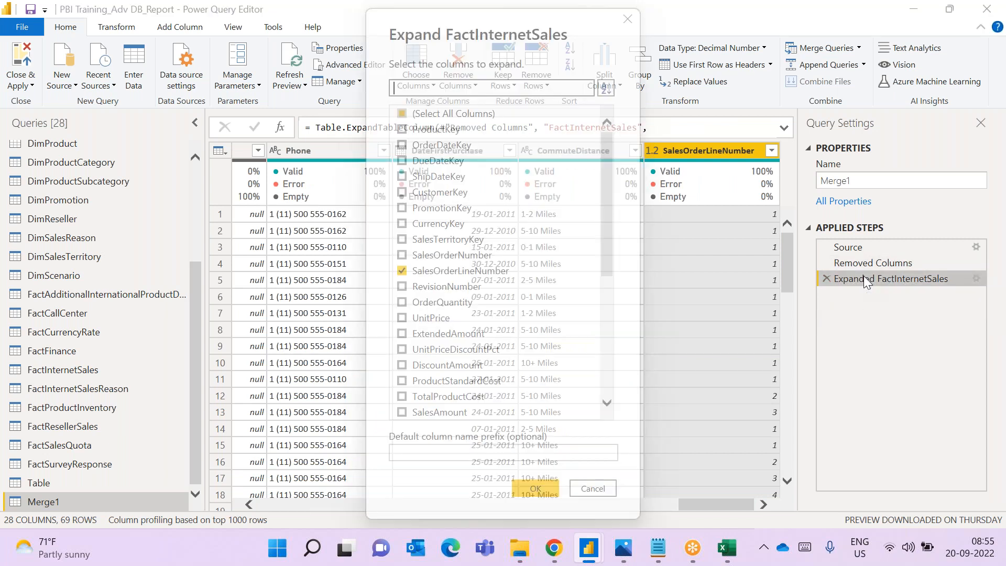
{"action": "left_click_drag", "start_coordinate": [603, 229], "coordinate": [608, 259]}
{"action": "left_click", "coordinate": [402, 218]}
{"action": "left_click", "coordinate": [402, 233]}
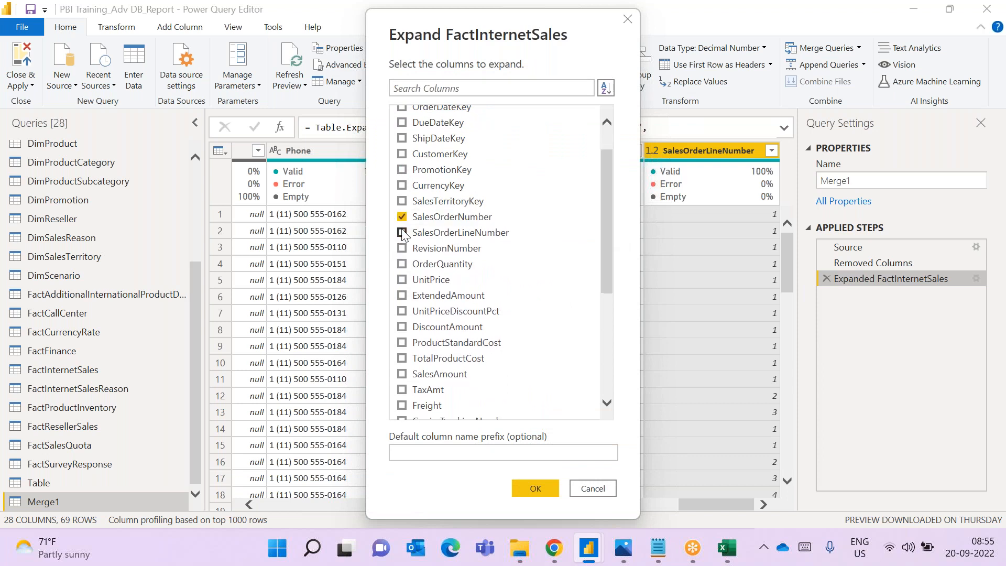
{"action": "left_click", "coordinate": [543, 495]}
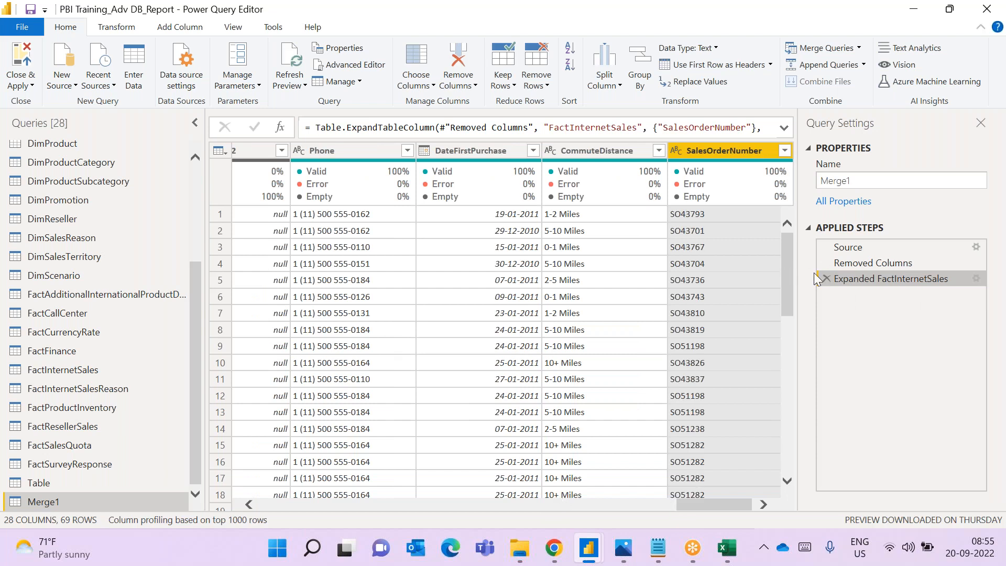
Delete the Expanded FactInternetSales and Removed Columns applied steps from the Merge1 query
{"action": "left_click", "coordinate": [828, 278]}
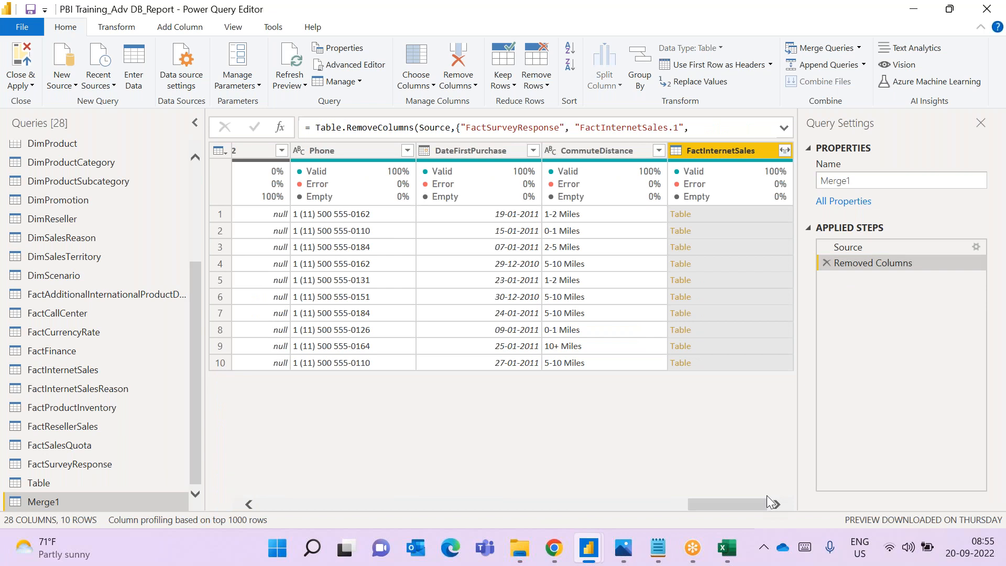
{"action": "left_click", "coordinate": [826, 262]}
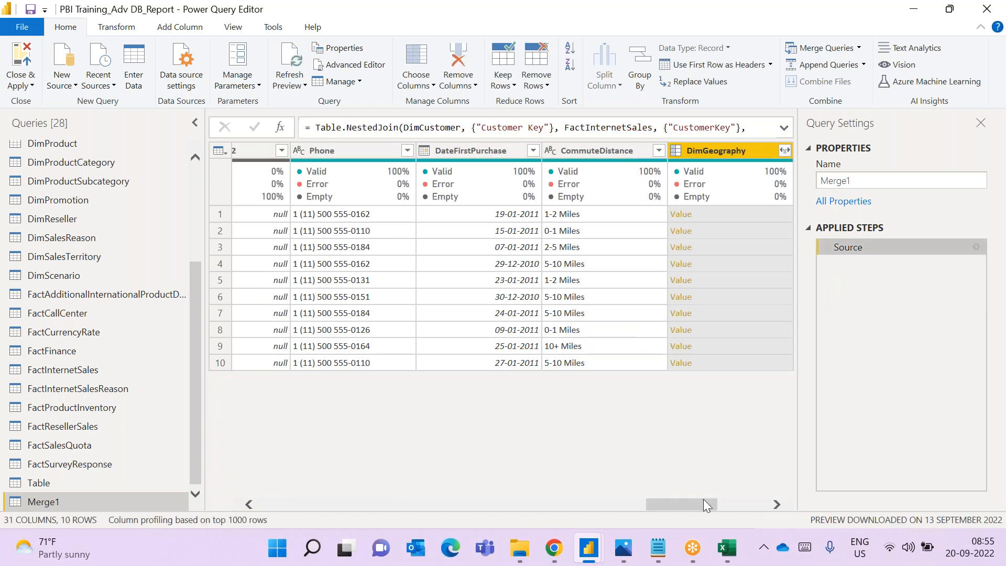
Expand the FactInternetSales.1 column with only the SalesOrderLineNumber field selected
{"action": "left_click_drag", "start_coordinate": [690, 504], "coordinate": [788, 498]}
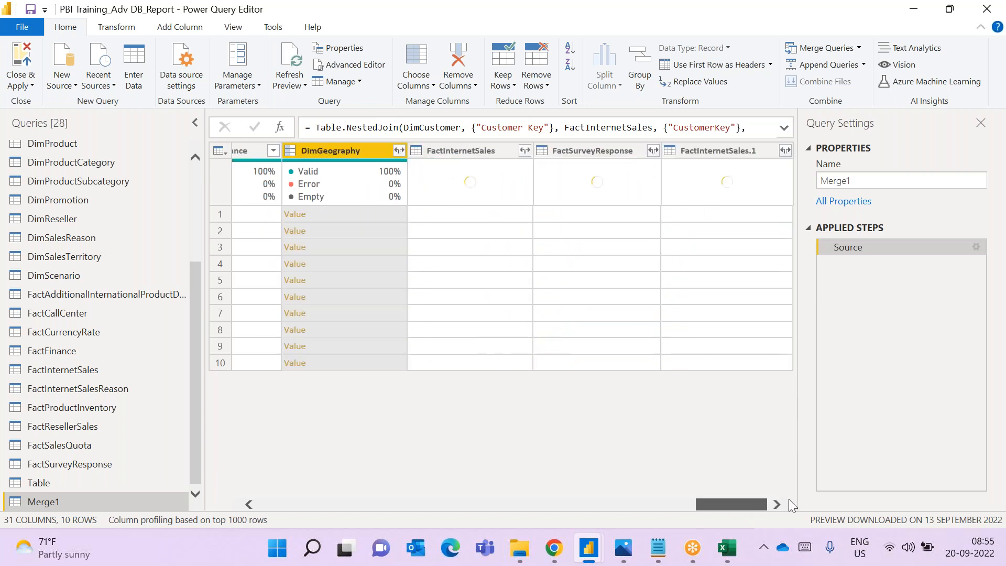
{"action": "left_click", "coordinate": [784, 151]}
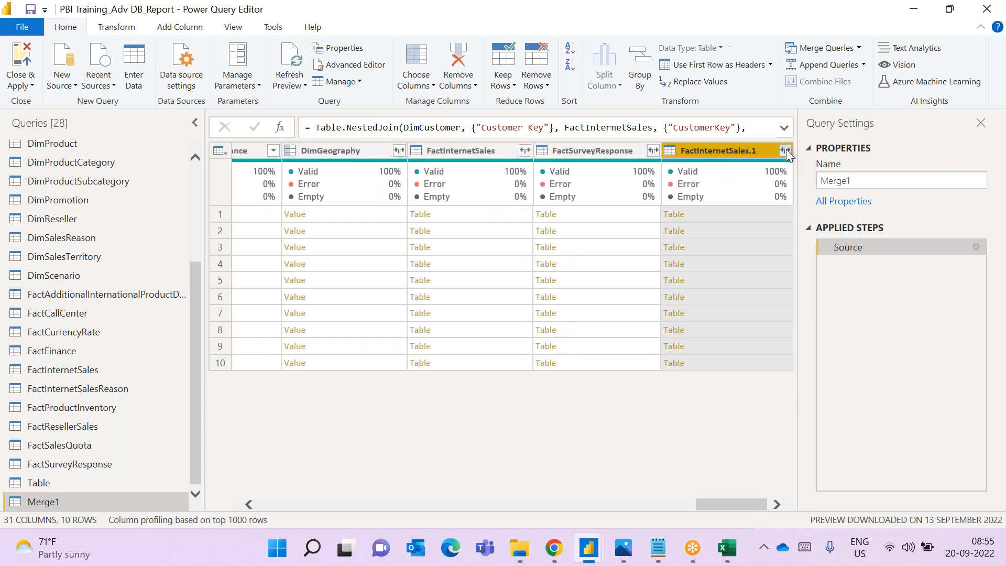
{"action": "left_click", "coordinate": [570, 209]}
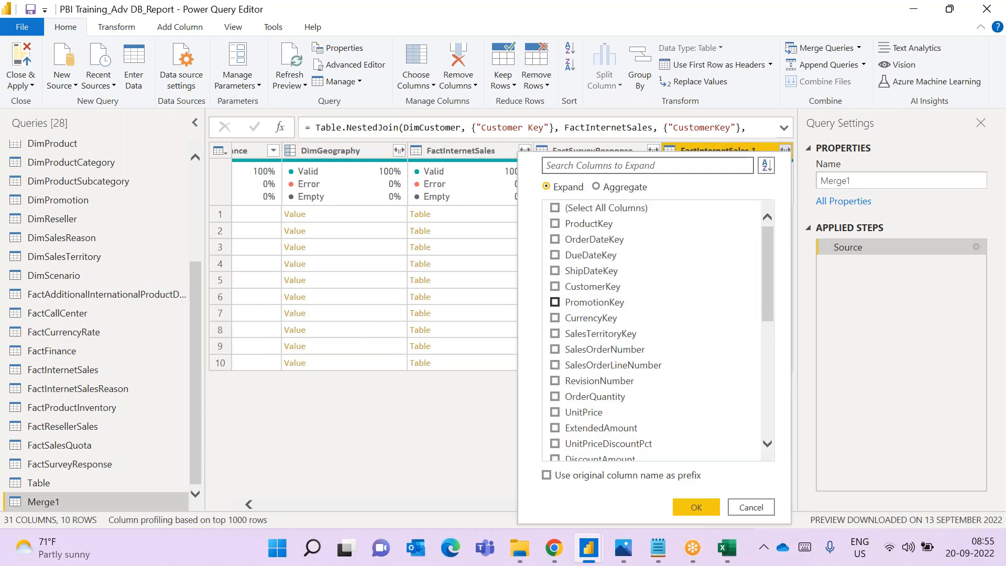
{"action": "left_click", "coordinate": [555, 366]}
{"action": "left_click", "coordinate": [682, 506]}
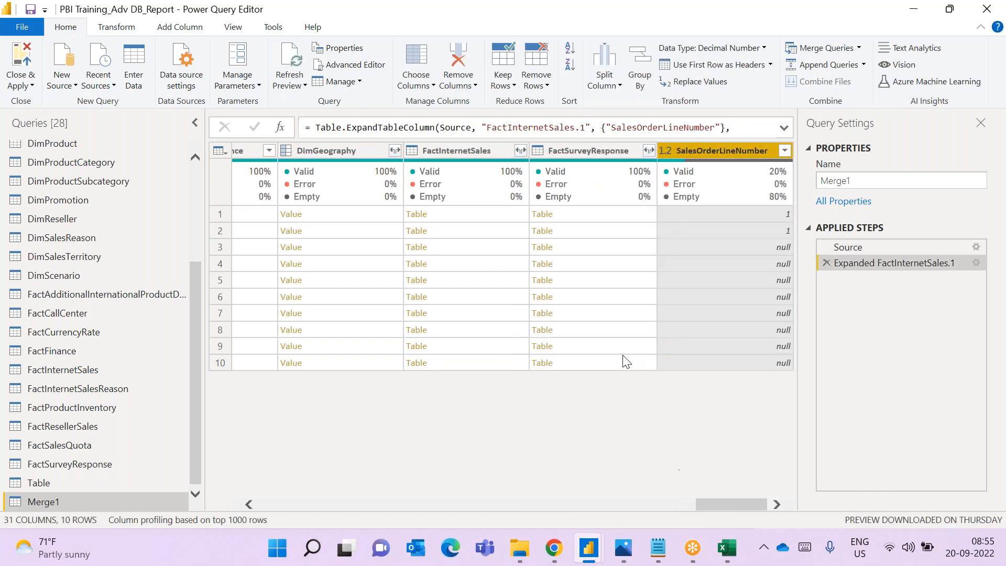
Remove the DimGeography, FactInternetSales and FactSurveyResponse columns from the merged query
{"action": "left_click", "coordinate": [590, 149]}
{"action": "left_click", "coordinate": [481, 147], "text": "ctrl"}
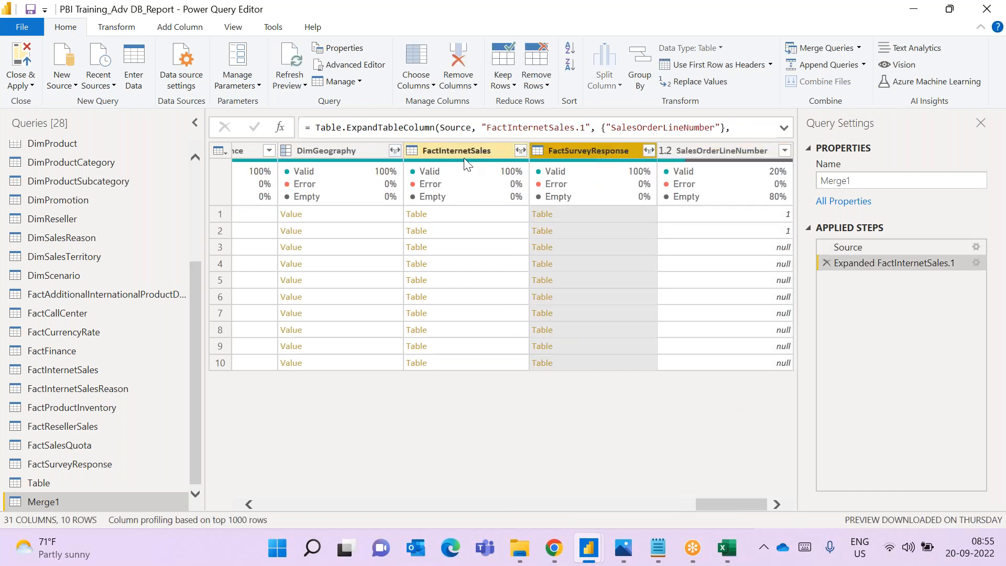
{"action": "left_click", "coordinate": [294, 155], "text": "ctrl"}
{"action": "right_click", "coordinate": [312, 146]}
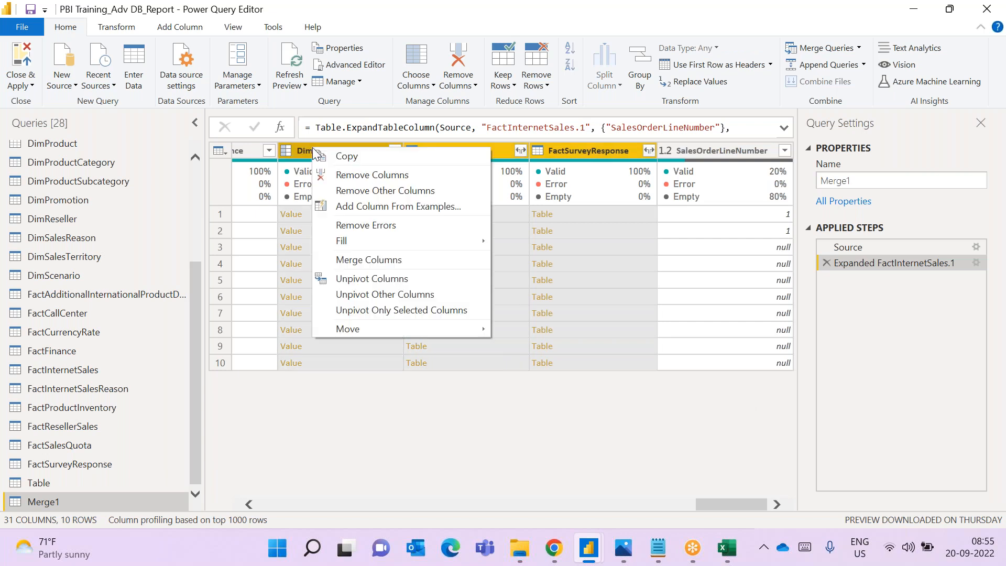
{"action": "left_click", "coordinate": [342, 174]}
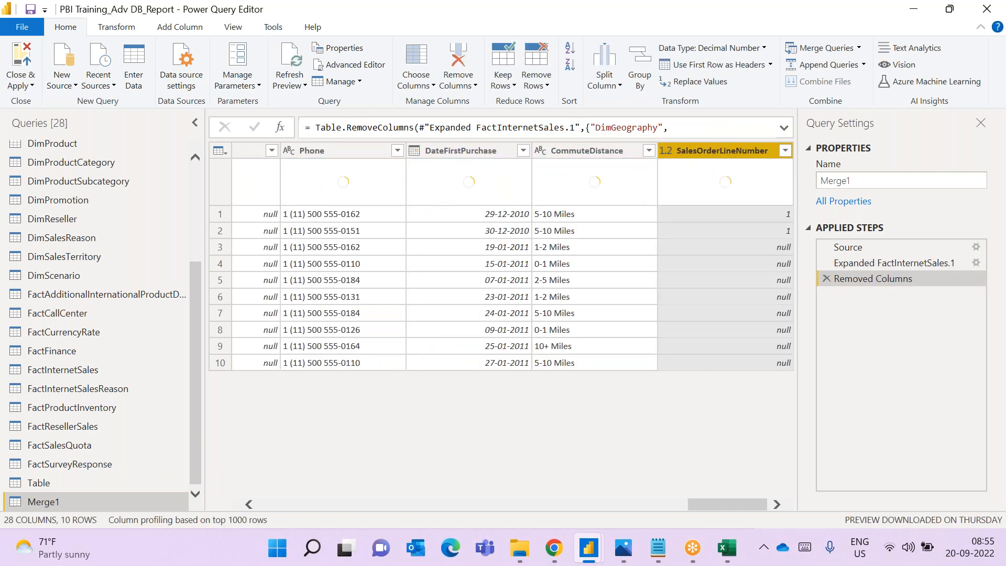
Examine the merged rows, comparing each Customer Key with its SalesOrderLineNumber to see which customers have matching sales
{"action": "left_click_drag", "start_coordinate": [725, 501], "coordinate": [743, 466]}
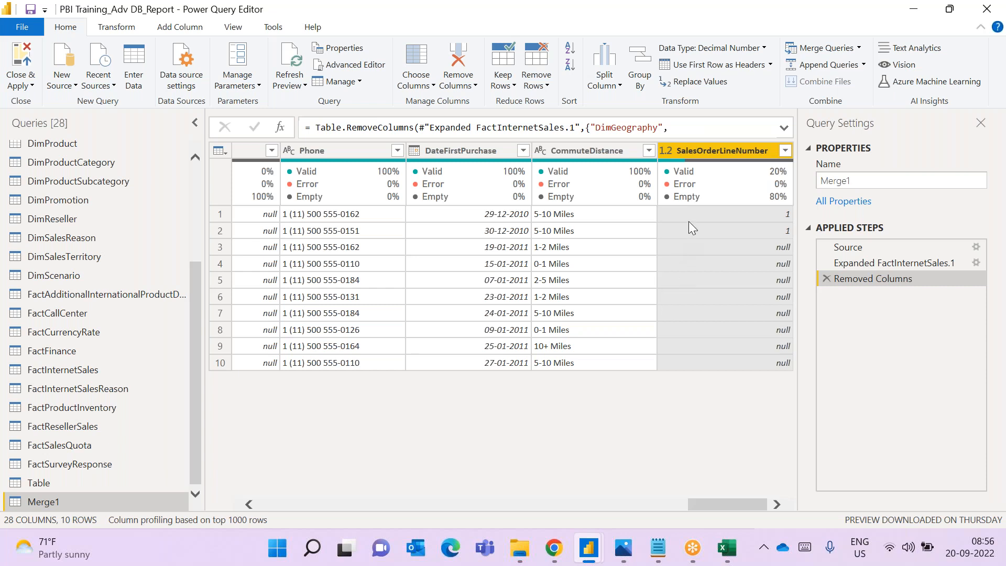
{"action": "left_click", "coordinate": [218, 213]}
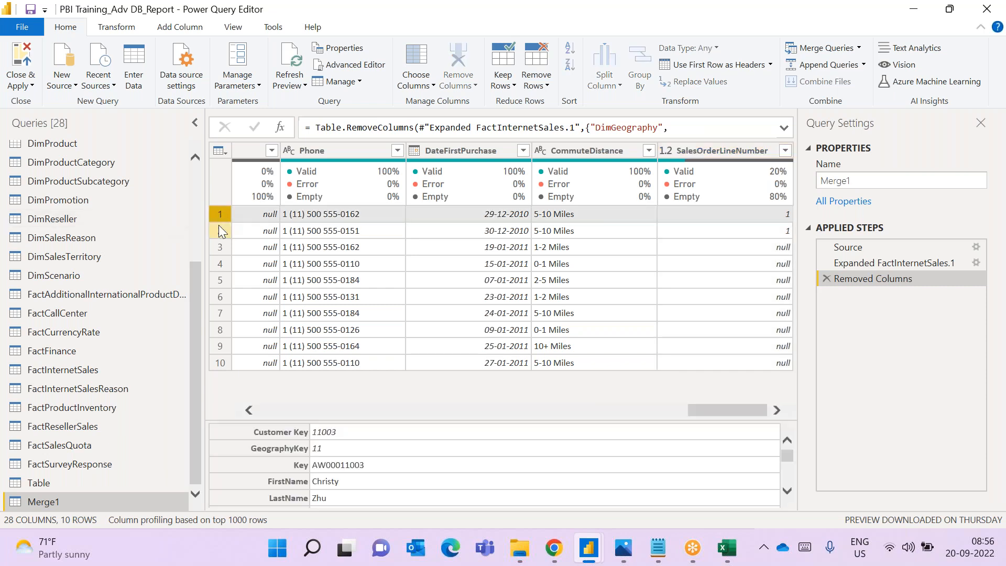
{"action": "left_click", "coordinate": [218, 230]}
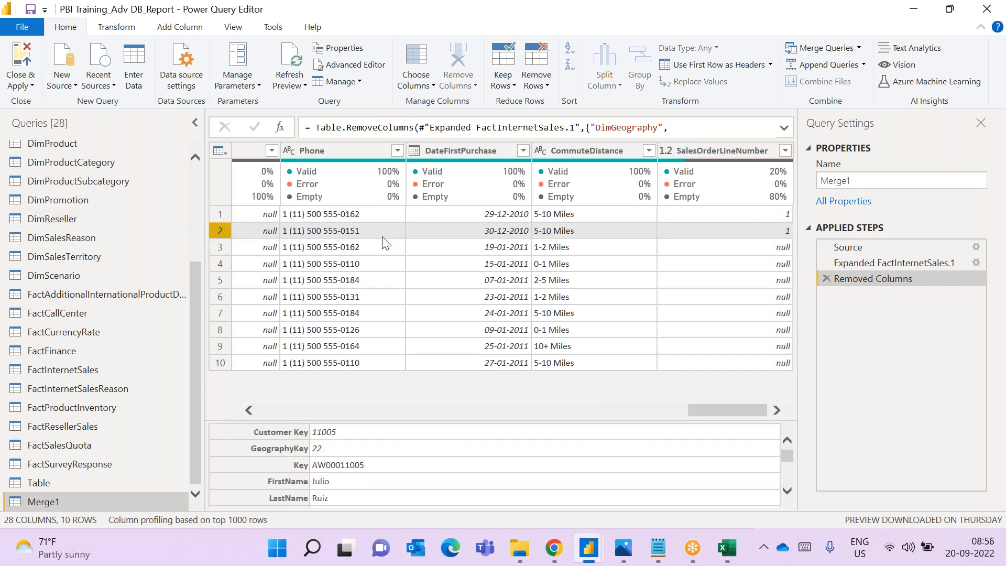
{"action": "left_click", "coordinate": [462, 232]}
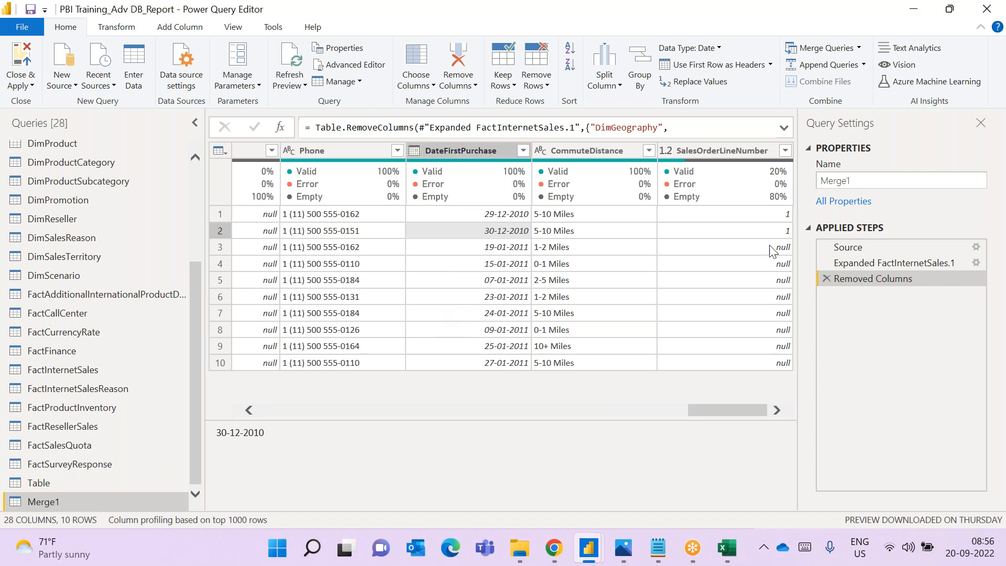
{"action": "left_click_drag", "start_coordinate": [765, 409], "coordinate": [304, 394]}
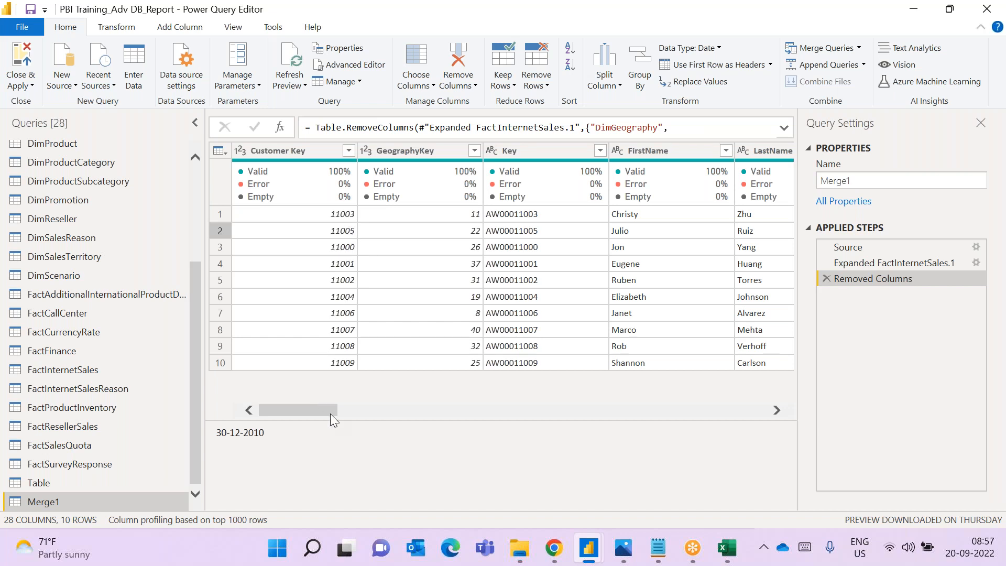
{"action": "left_click_drag", "start_coordinate": [326, 410], "coordinate": [765, 409]}
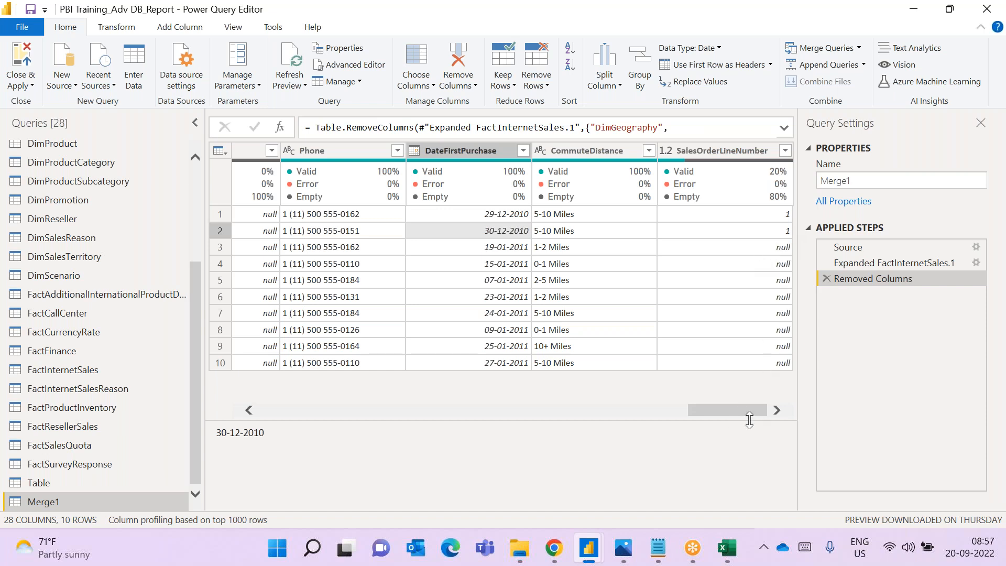
{"action": "left_click_drag", "start_coordinate": [742, 413], "coordinate": [313, 417]}
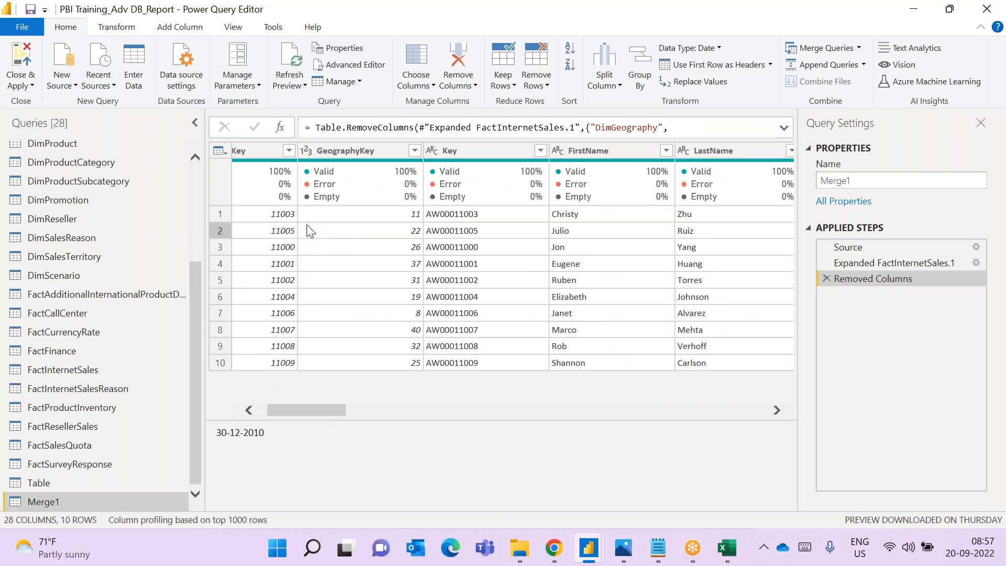
{"action": "left_click_drag", "start_coordinate": [319, 409], "coordinate": [749, 410]}
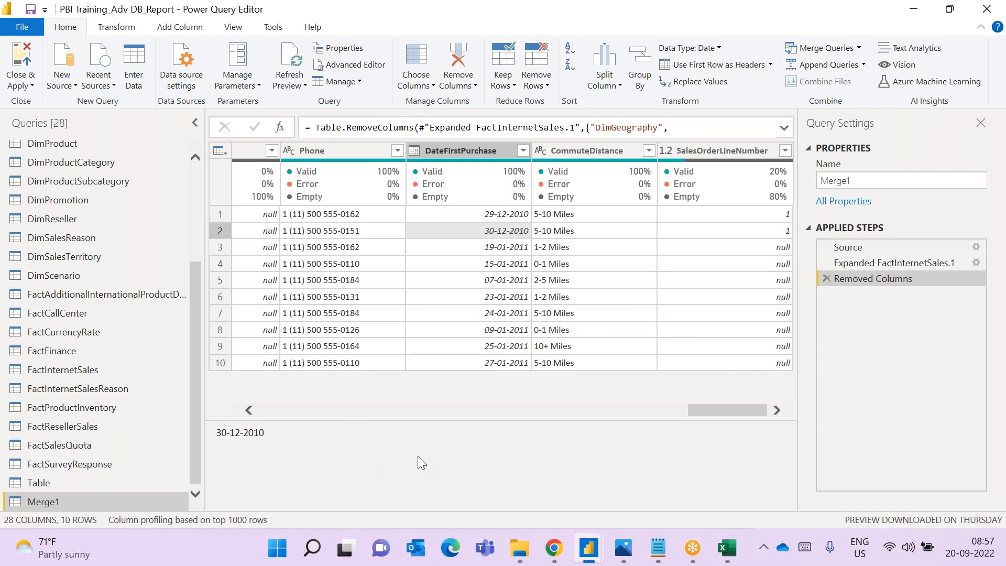
Rename the Merge1 query to Left Outer Join
{"action": "double_click", "coordinate": [134, 501]}
{"action": "key", "text": "BackSpace"}
{"action": "type", "text": "L"}
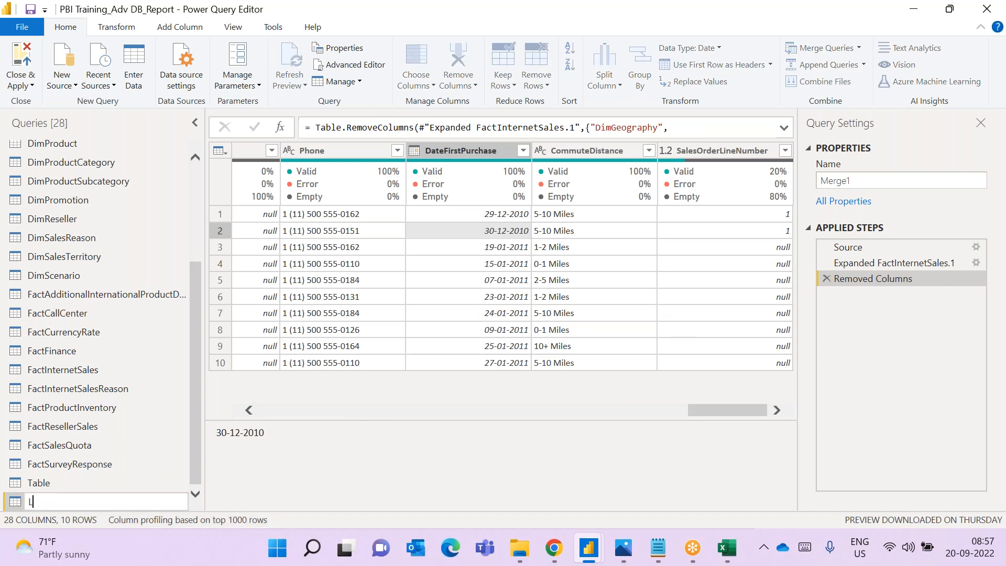
{"action": "type", "text": "eft Outer Join"}
{"action": "key", "text": "Return"}
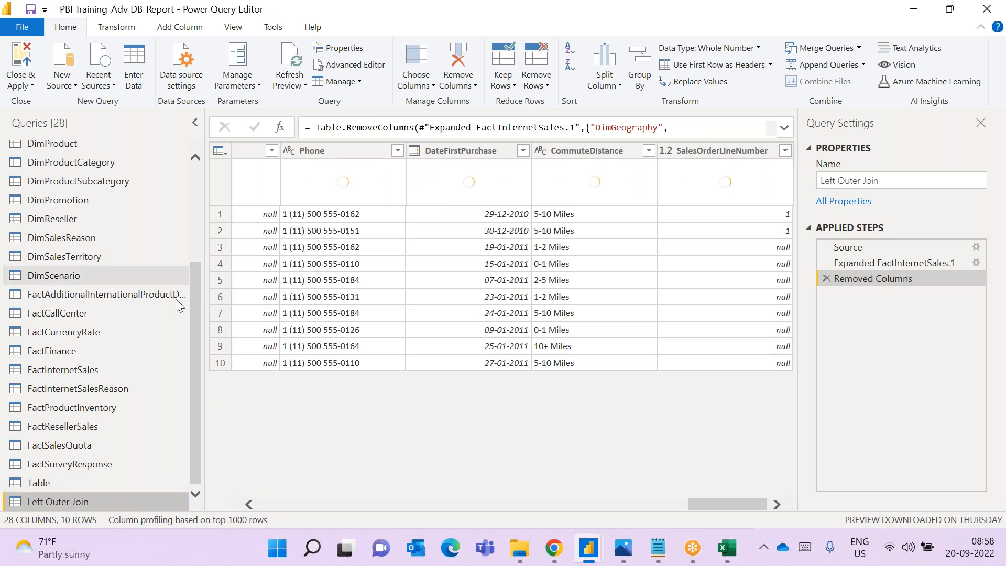
Start a merge as a new query from DimCustomer, with FactInternetSales as the second table
{"action": "scroll", "coordinate": [198, 226], "scroll_direction": "up", "scroll_amount": 3}
{"action": "left_click", "coordinate": [96, 186]}
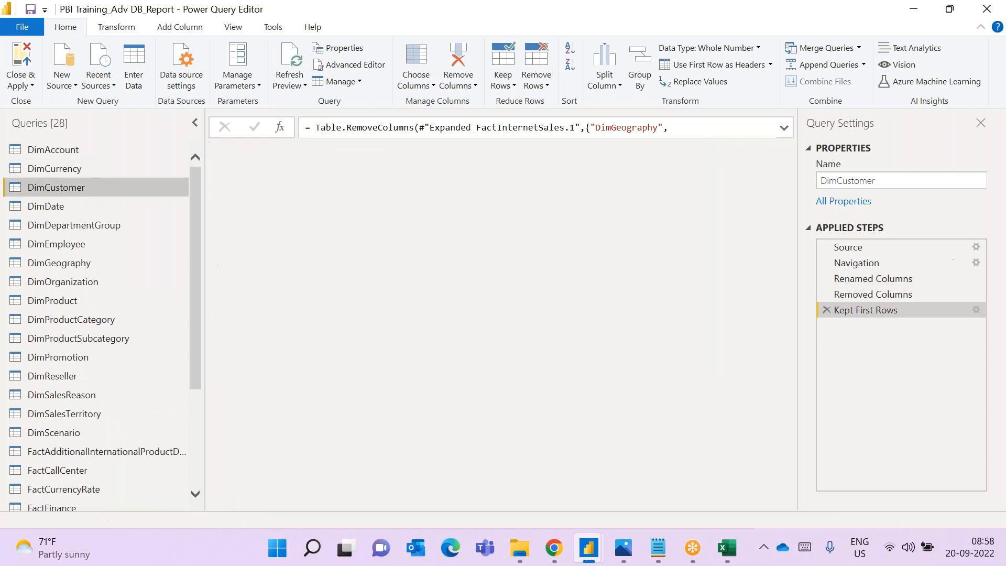
{"action": "left_click", "coordinate": [858, 49]}
{"action": "left_click", "coordinate": [848, 82]}
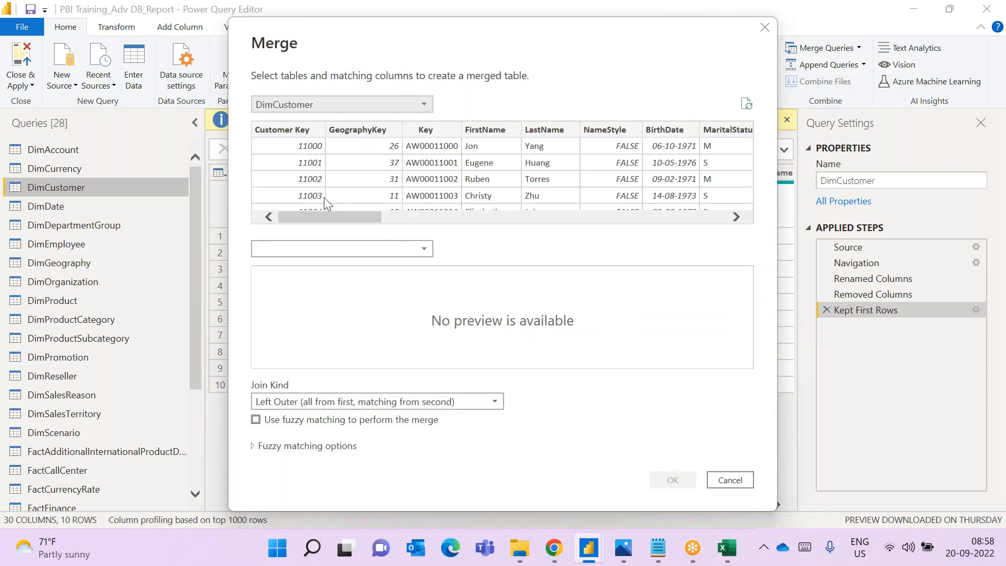
{"action": "left_click", "coordinate": [315, 254]}
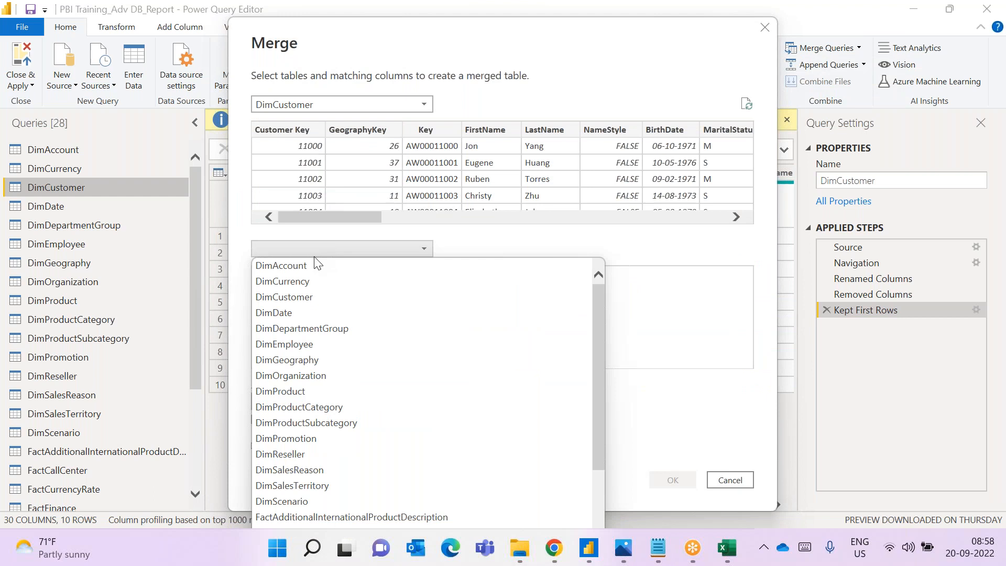
{"action": "scroll", "coordinate": [350, 420], "scroll_direction": "down", "scroll_amount": 3}
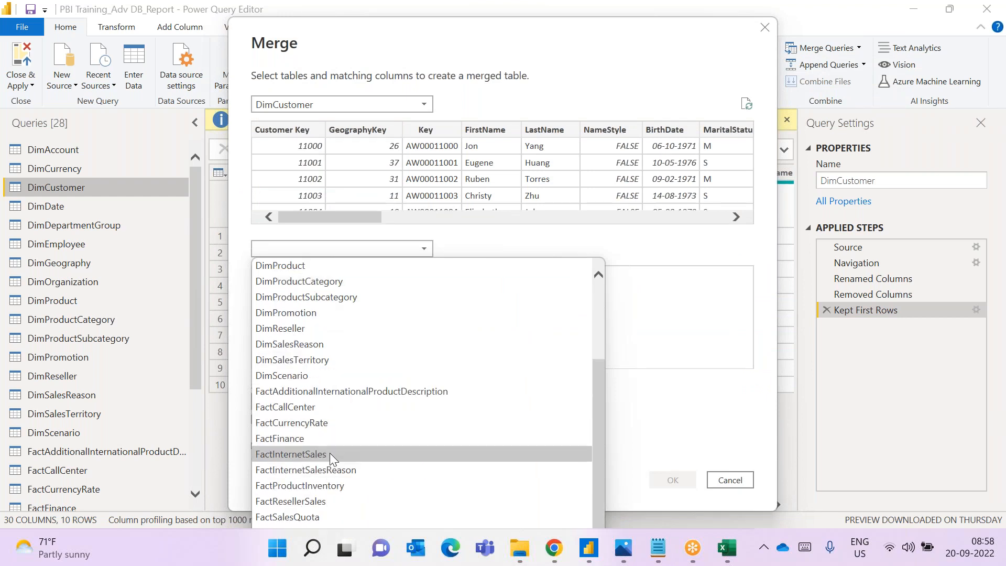
{"action": "left_click", "coordinate": [329, 453]}
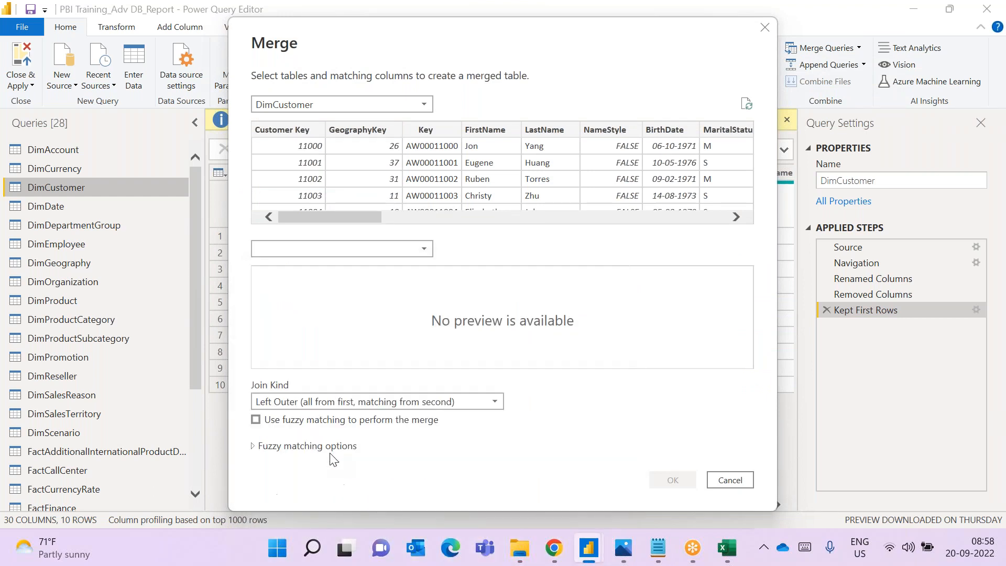
Match DimCustomer's Customer Key with FactInternetSales' CustomerKey and set the join kind to Right Outer (all from second, matching from first)
{"action": "left_click", "coordinate": [306, 132]}
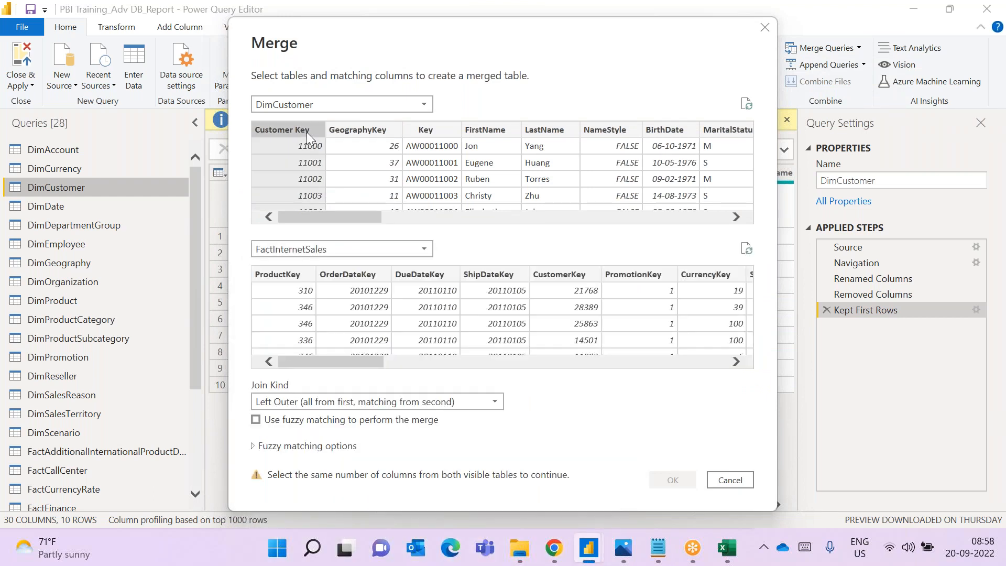
{"action": "left_click", "coordinate": [559, 283]}
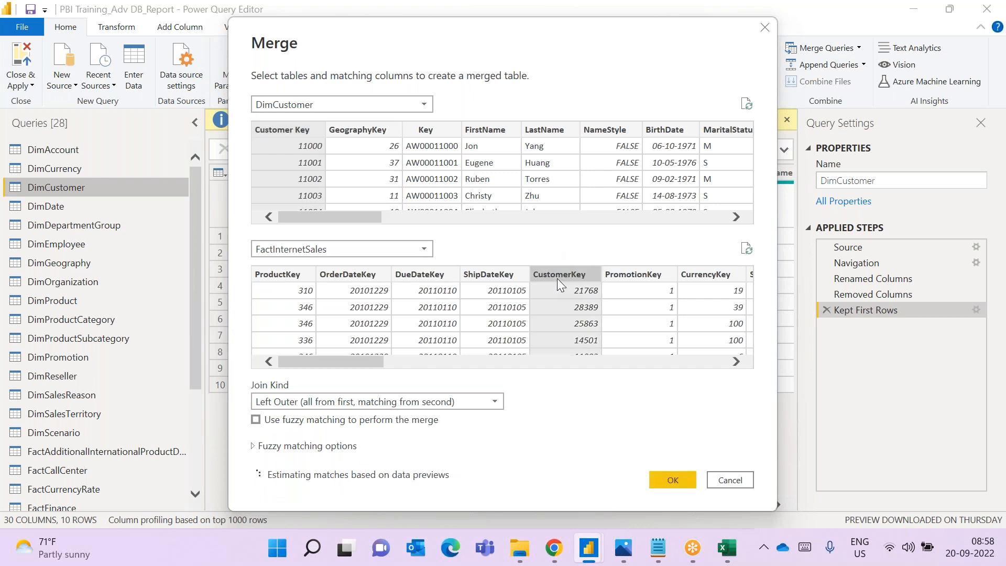
{"action": "left_click", "coordinate": [331, 403]}
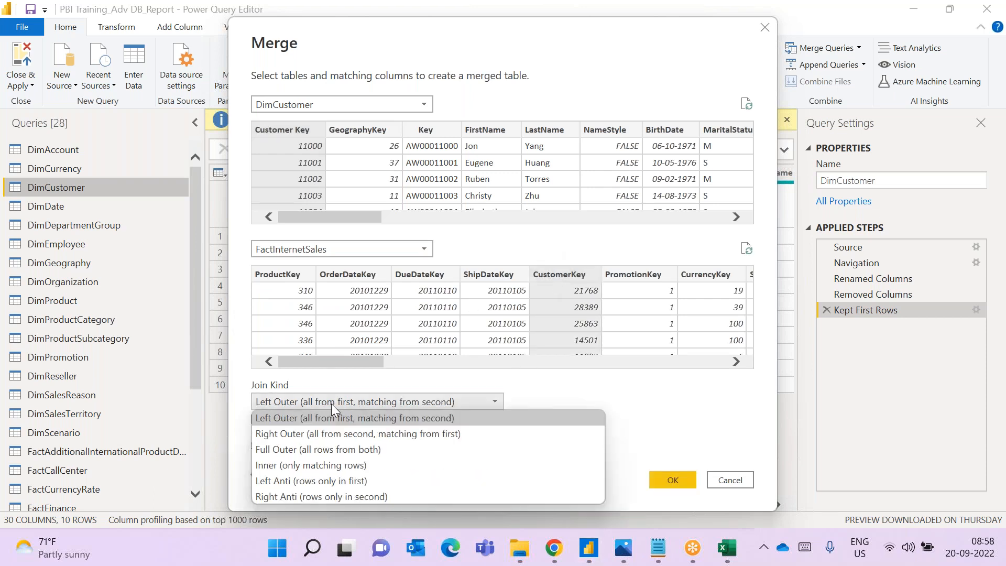
{"action": "left_click", "coordinate": [334, 429]}
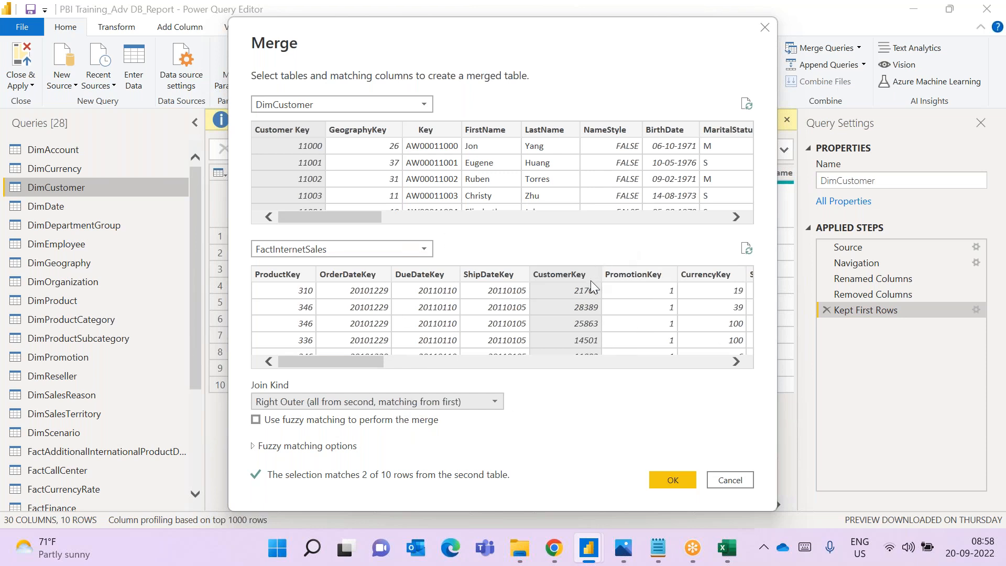
Consult the Right Outer diagram in Joins.jpg in the image viewer, then return to Power Query Editor and create the merged query
{"action": "left_click", "coordinate": [623, 547]}
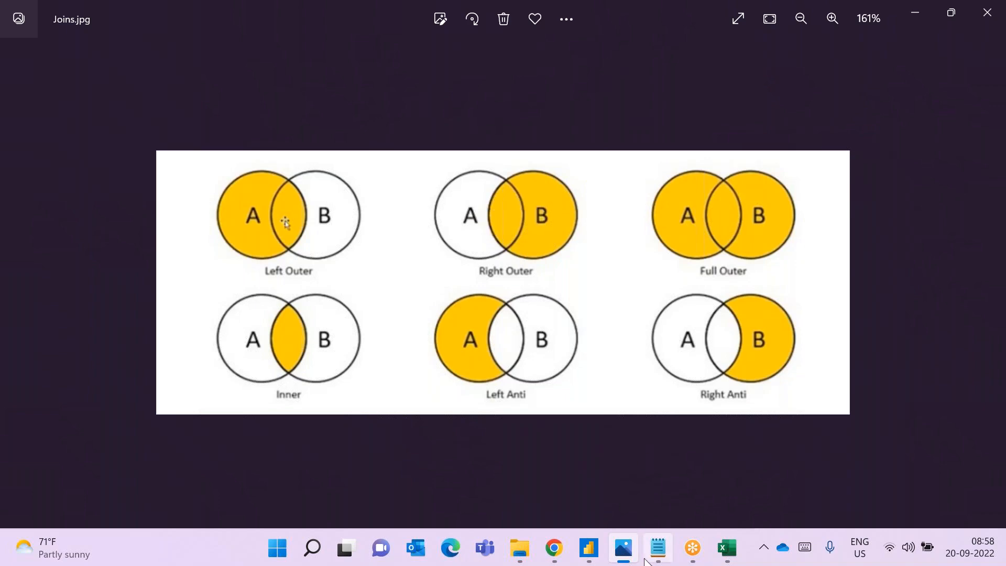
{"action": "mouse_move", "coordinate": [601, 551]}
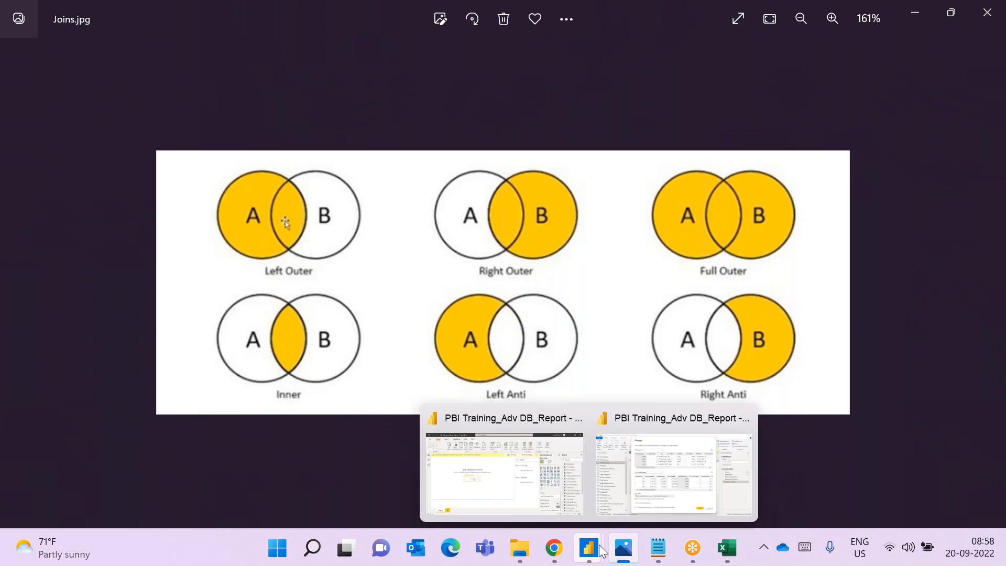
{"action": "left_click", "coordinate": [652, 478]}
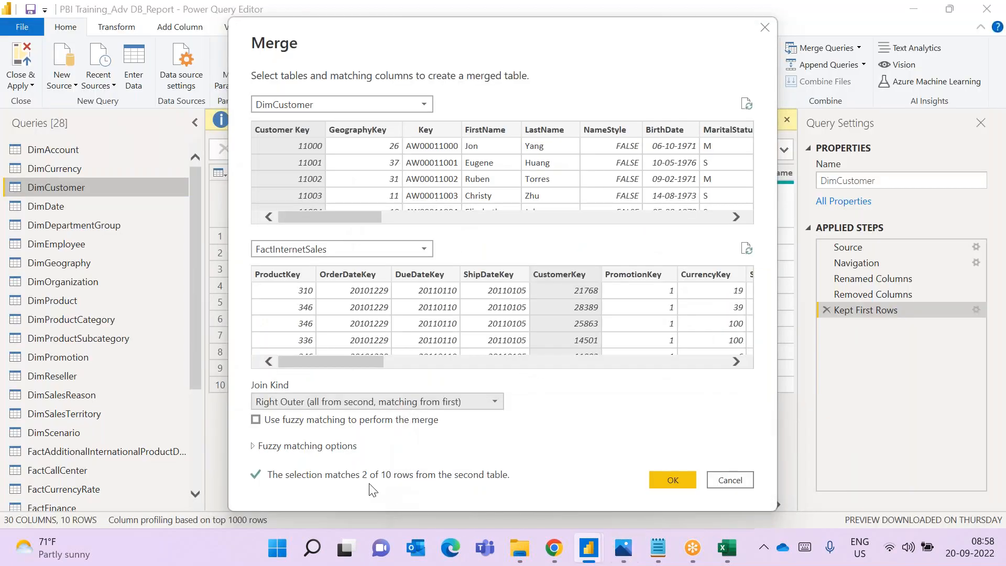
{"action": "mouse_move", "coordinate": [690, 550]}
{"action": "left_click", "coordinate": [668, 480]}
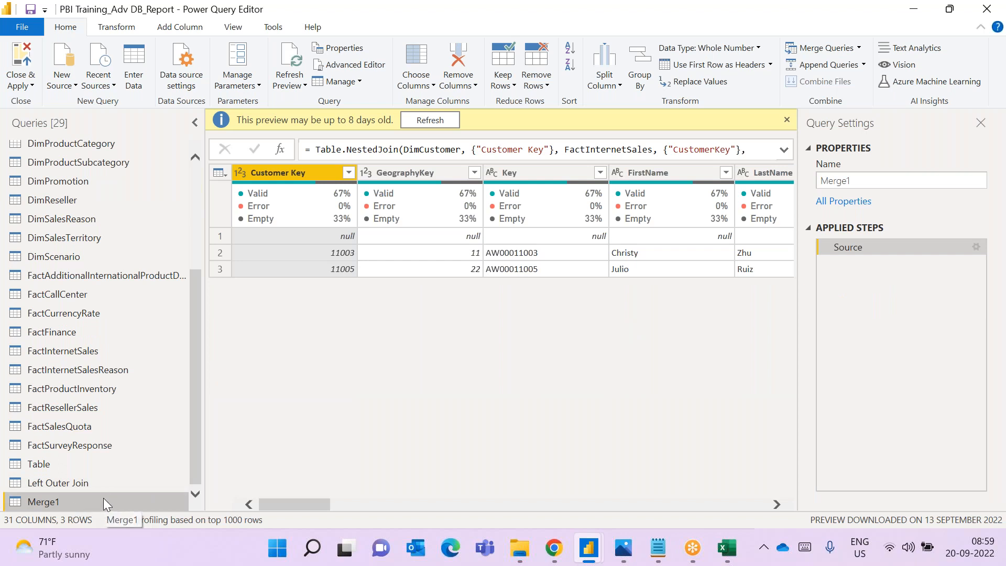
Open the expand options of the FactInternetSales.1 column in Merge1 and deselect all of its columns
{"action": "left_click_drag", "start_coordinate": [309, 508], "coordinate": [764, 430]}
{"action": "left_click", "coordinate": [784, 172]}
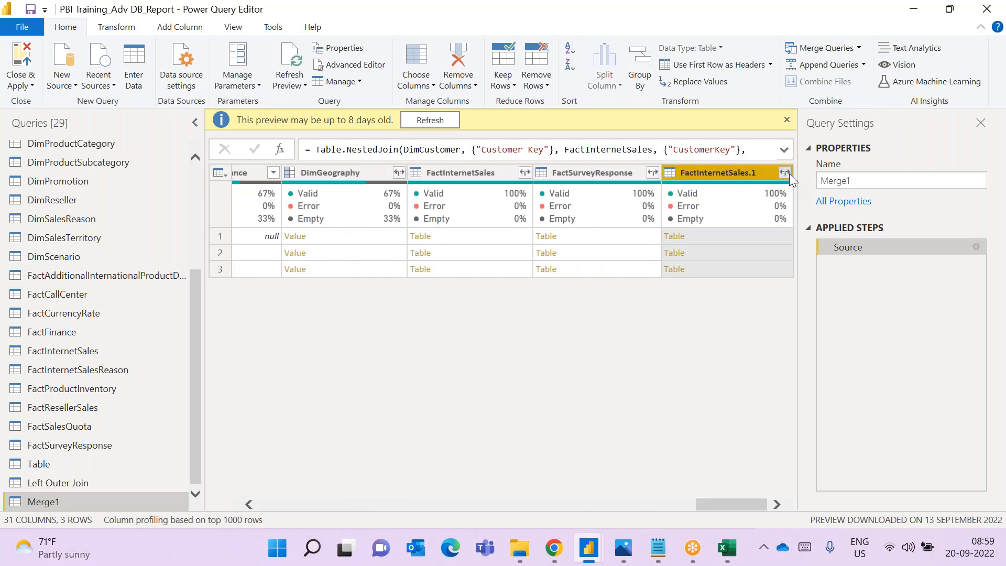
{"action": "left_click", "coordinate": [620, 206]}
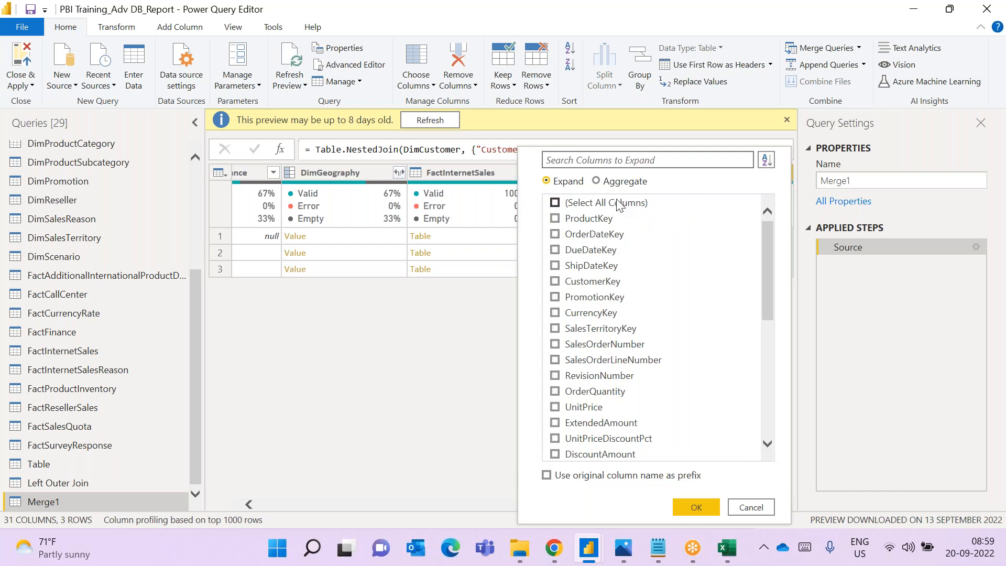
Expand only SalesOrderLineNumber from the FactInternetSales.1 column, and remove the DimGeography, FactInternetSales and FactSurveyResponse columns from Merge1
{"action": "left_click", "coordinate": [556, 359]}
{"action": "left_click", "coordinate": [693, 506]}
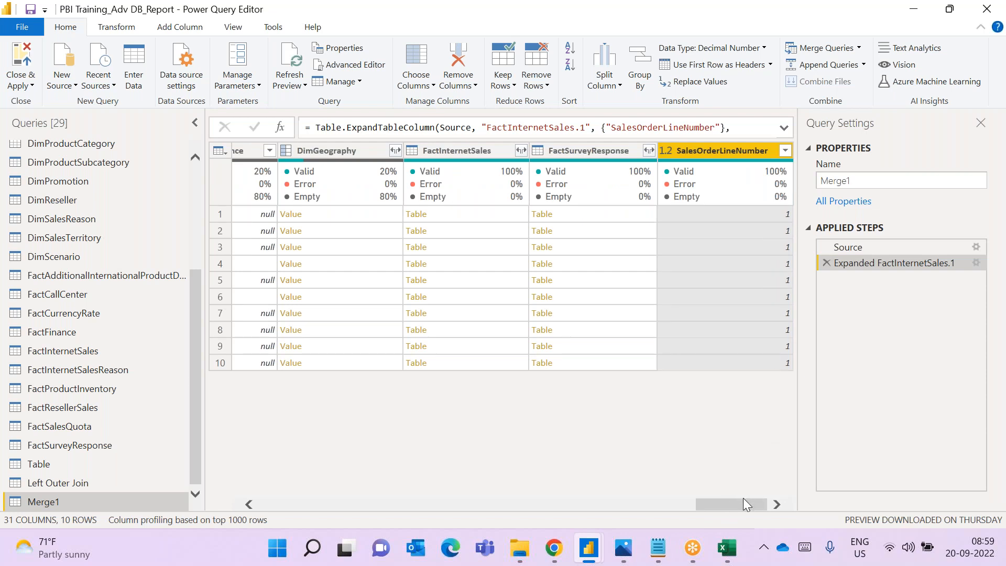
{"action": "left_click_drag", "start_coordinate": [740, 504], "coordinate": [804, 419]}
{"action": "left_click", "coordinate": [604, 152]}
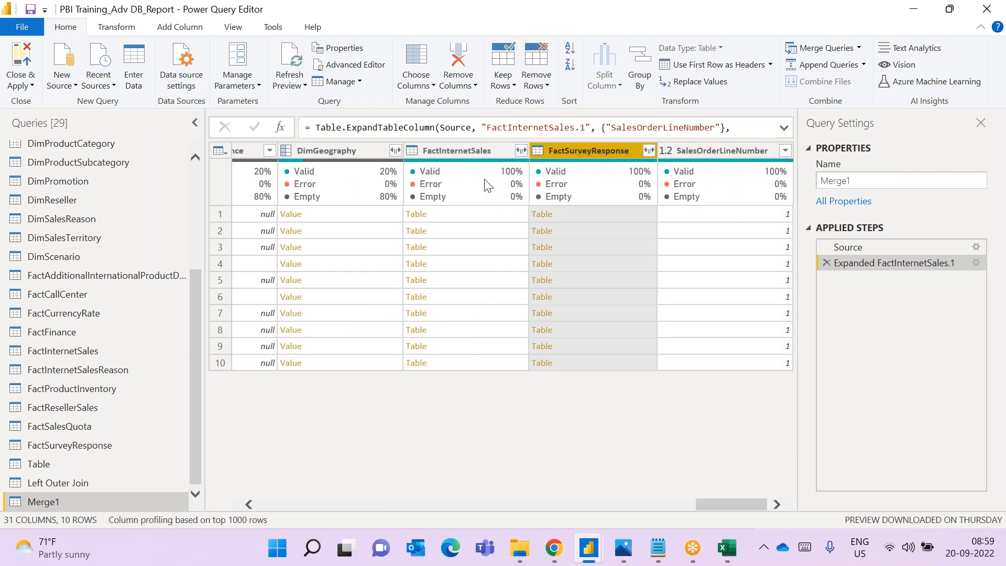
{"action": "left_click", "coordinate": [472, 149], "text": "ctrl"}
{"action": "left_click", "coordinate": [340, 148], "text": "ctrl"}
{"action": "right_click", "coordinate": [339, 148]}
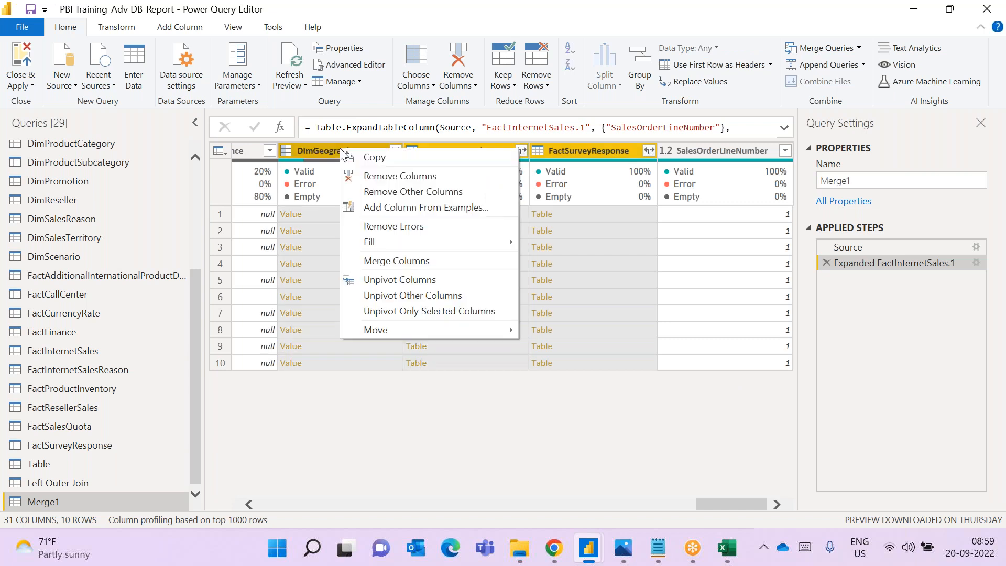
{"action": "left_click", "coordinate": [356, 176]}
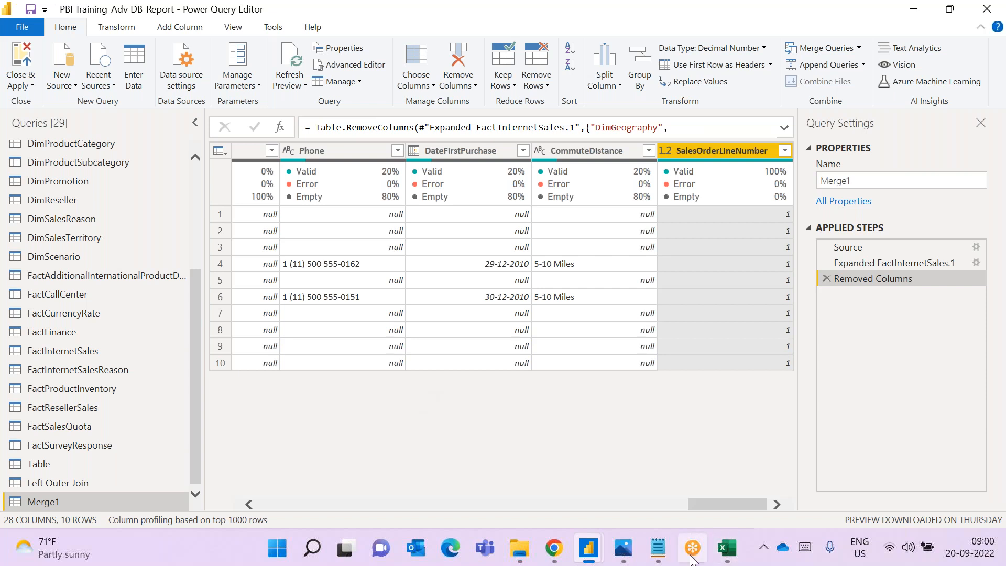
Look at the right outer join diagram in Joins.jpg in Photos, and return to the Power Query Editor
{"action": "left_click", "coordinate": [632, 558]}
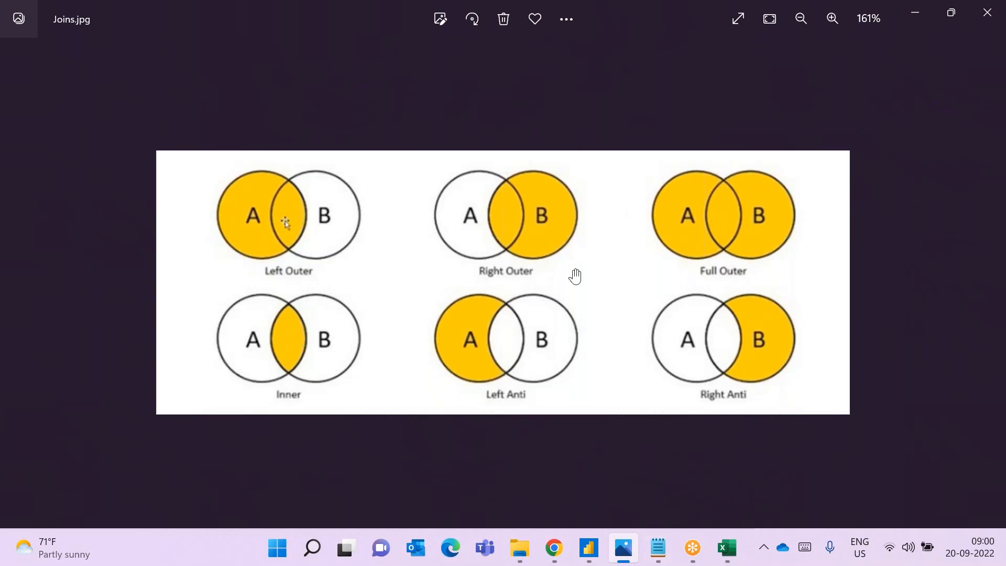
{"action": "mouse_move", "coordinate": [606, 551]}
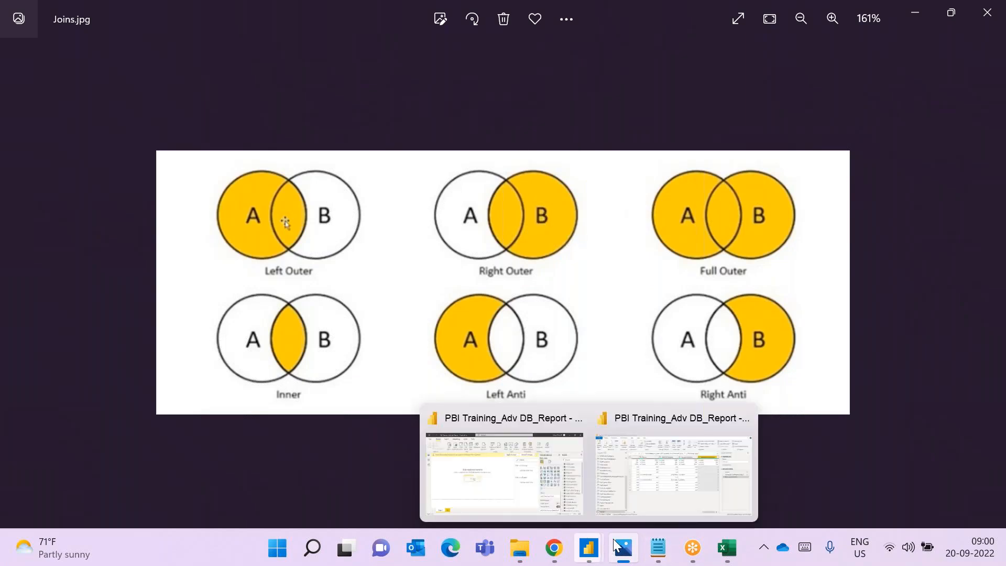
{"action": "left_click", "coordinate": [672, 498]}
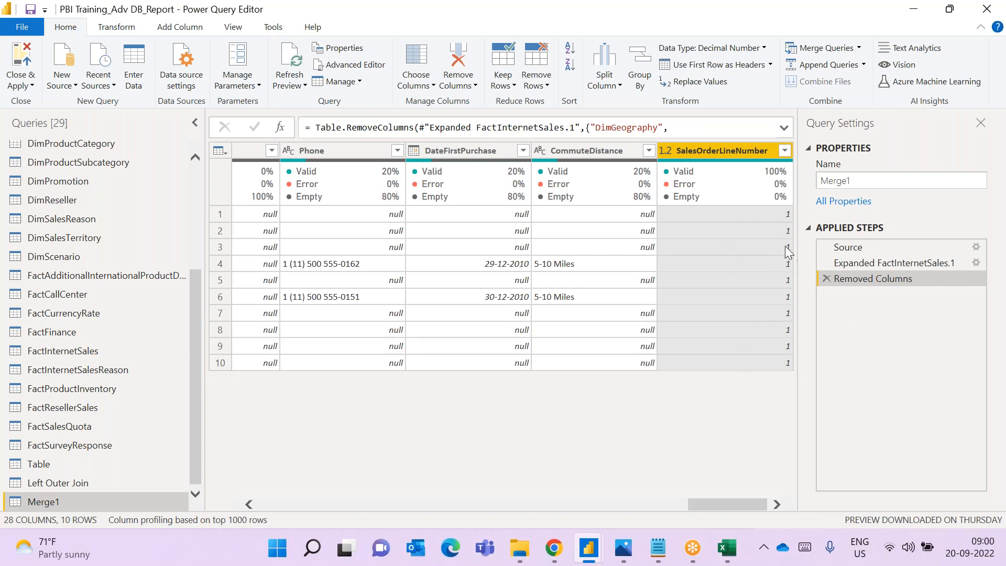
Rename the Merge1 query as Right Outer Join
{"action": "double_click", "coordinate": [105, 507]}
{"action": "key", "text": "BackSpace"}
{"action": "type", "text": "Right"}
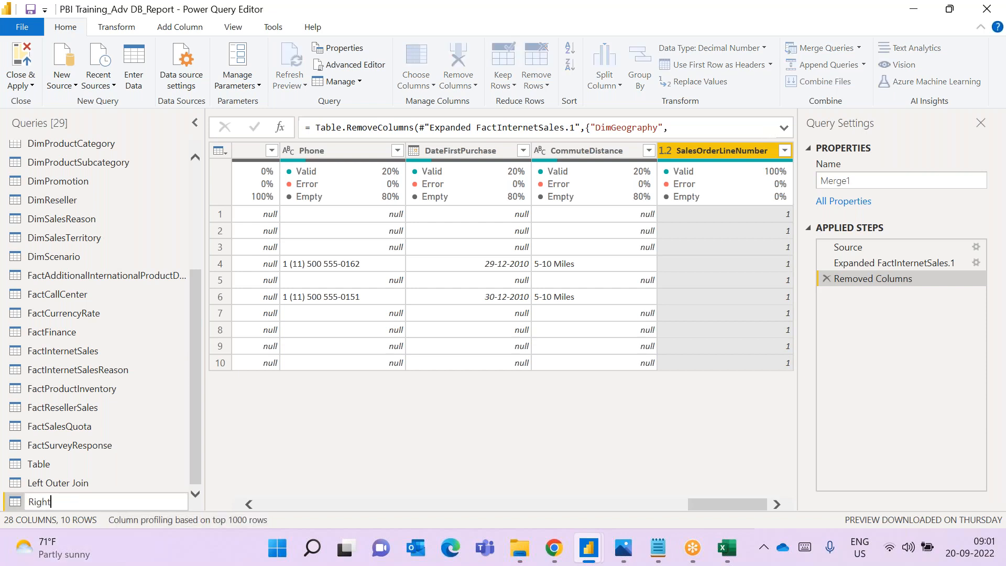
{"action": "type", "text": " Outer Join"}
{"action": "key", "text": "Return"}
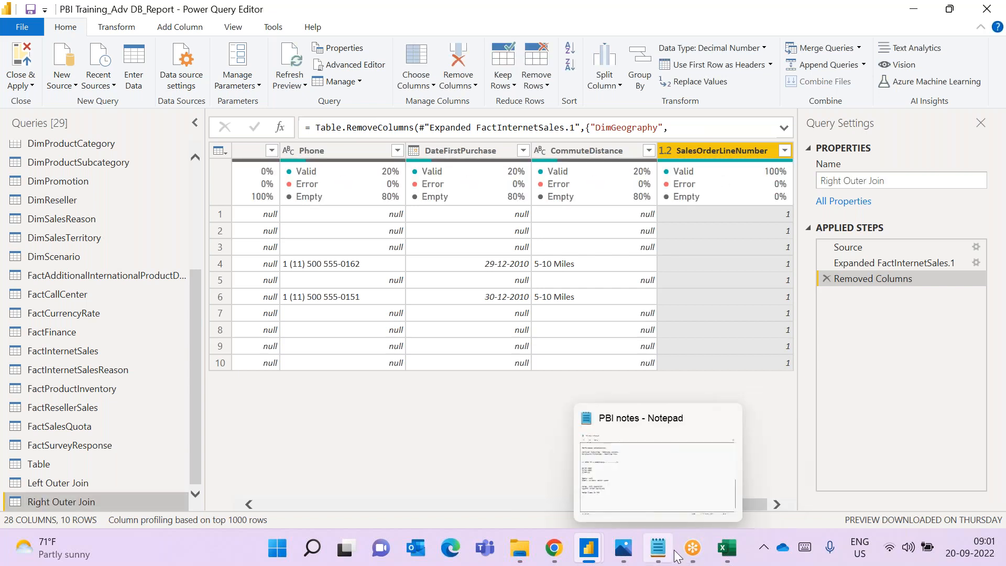
Review the full outer join diagram in Joins.jpg in Photos, and switch back to the Power Query Editor
{"action": "left_click", "coordinate": [676, 554]}
{"action": "left_click", "coordinate": [676, 555]}
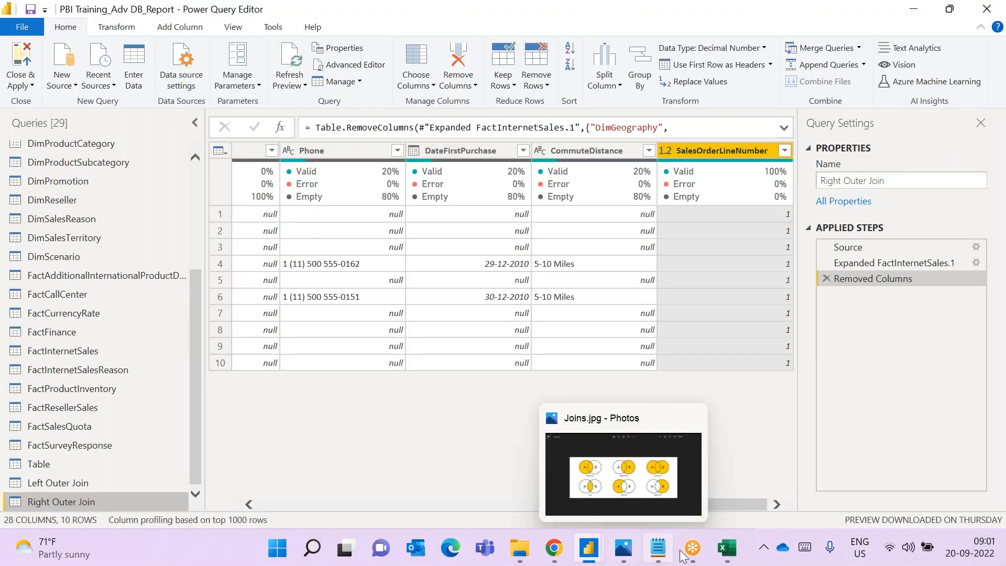
{"action": "left_click", "coordinate": [623, 554]}
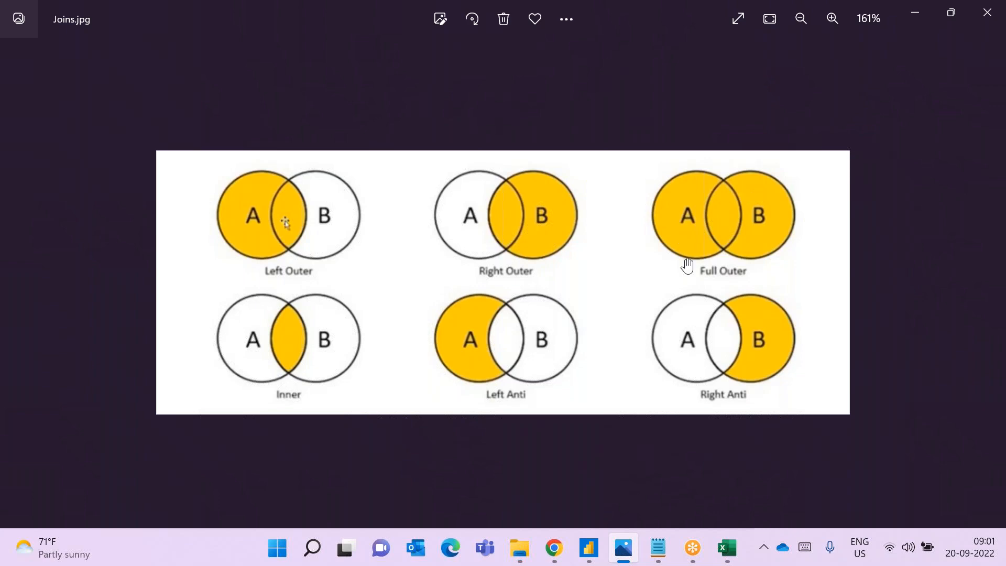
{"action": "left_click", "coordinate": [587, 547]}
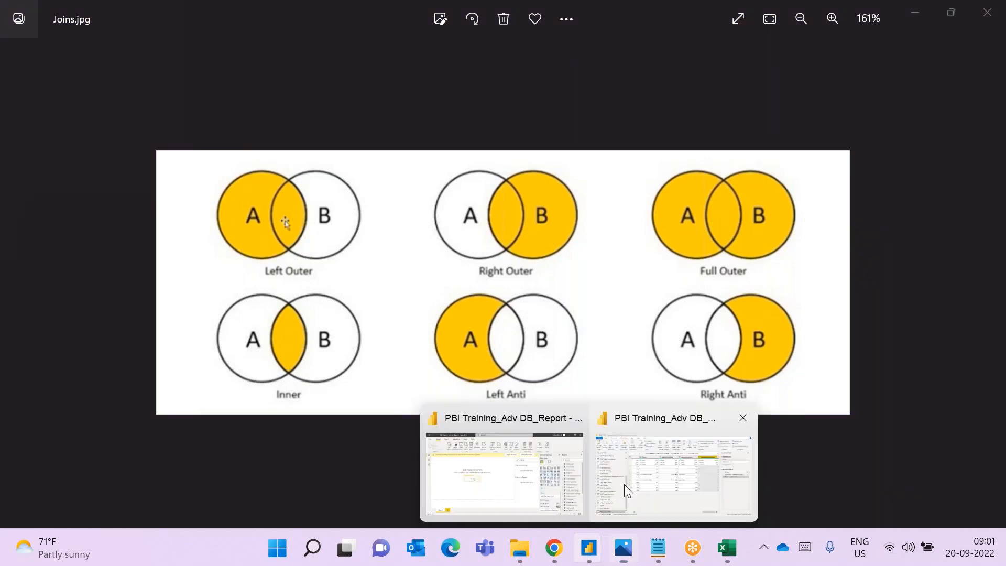
{"action": "left_click", "coordinate": [624, 484]}
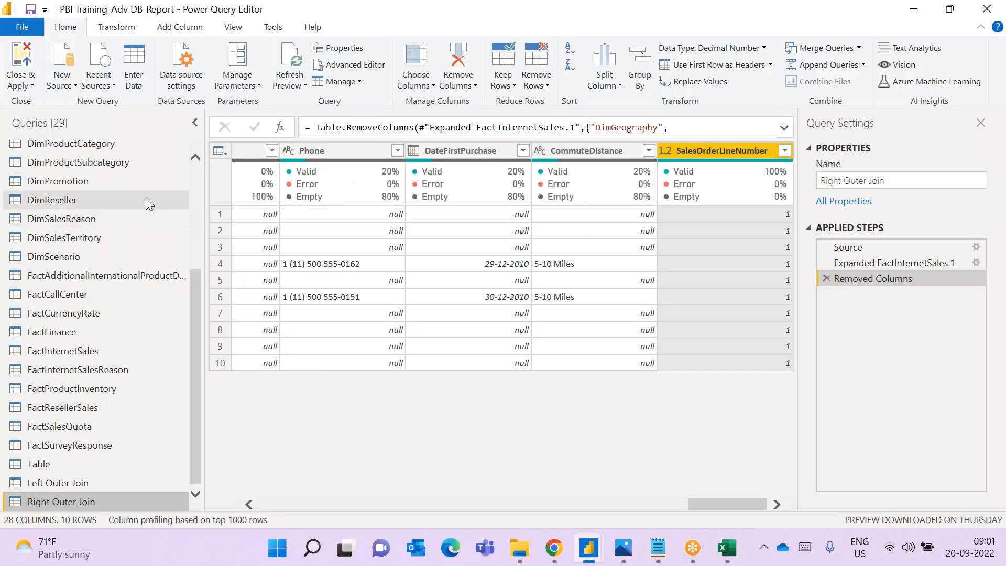
Start merging the DimCustomer query as a new query, with FactInternetSales as the second table
{"action": "scroll", "coordinate": [142, 197], "scroll_direction": "up", "scroll_amount": 3}
{"action": "left_click", "coordinate": [160, 181]}
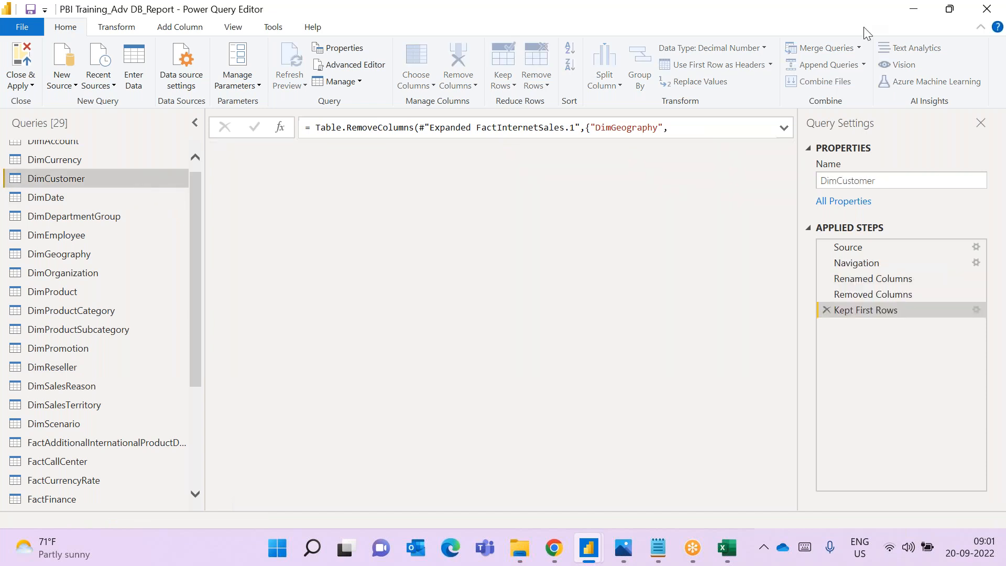
{"action": "left_click", "coordinate": [859, 50]}
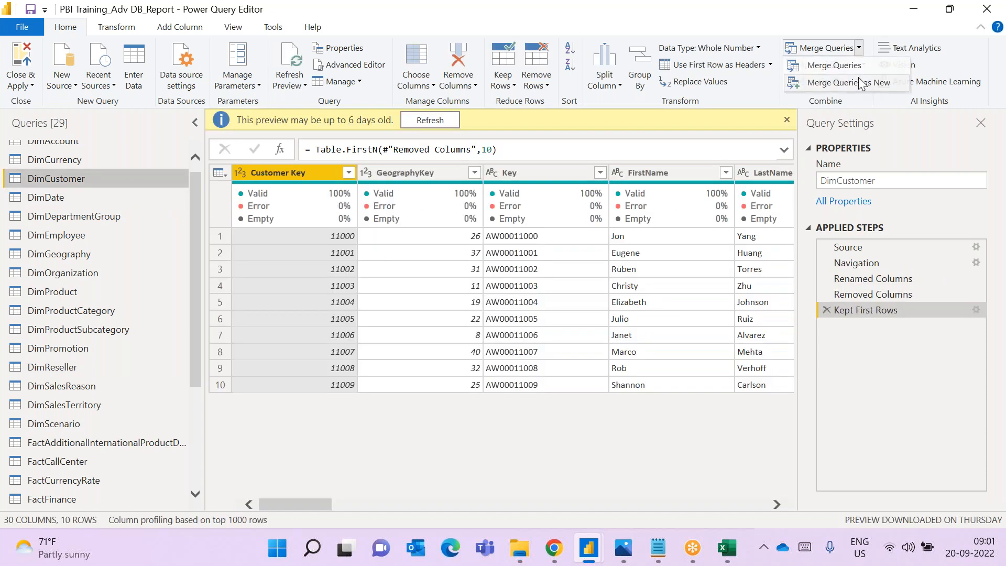
{"action": "left_click", "coordinate": [860, 83]}
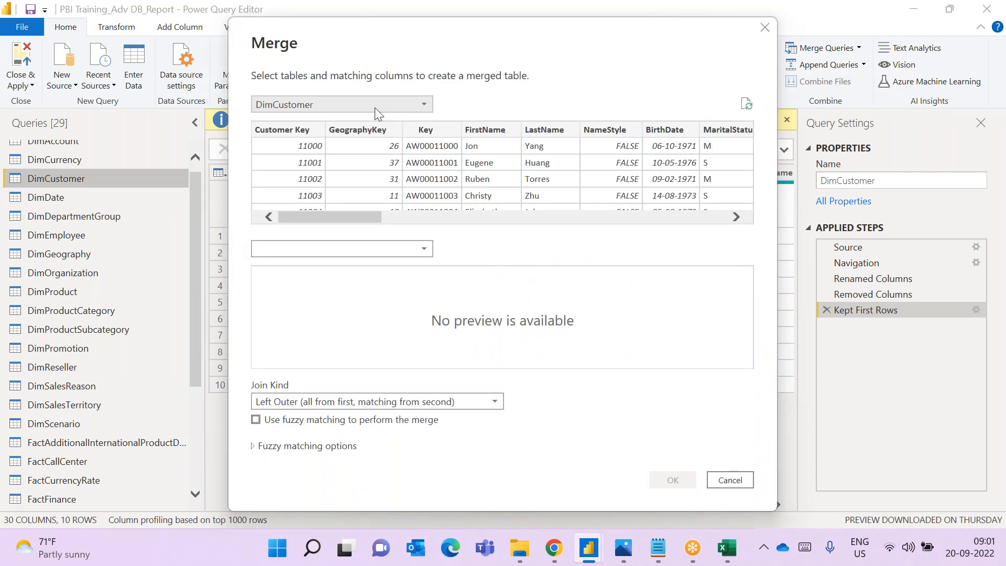
{"action": "left_click", "coordinate": [376, 107]}
{"action": "left_click", "coordinate": [376, 107]}
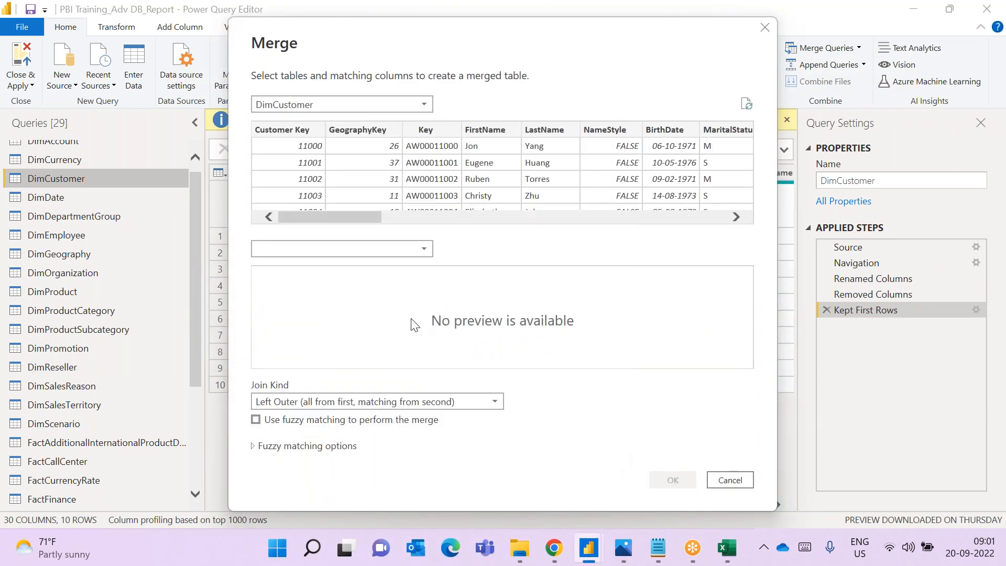
{"action": "left_click", "coordinate": [402, 248]}
{"action": "scroll", "coordinate": [392, 436], "scroll_direction": "down", "scroll_amount": 4}
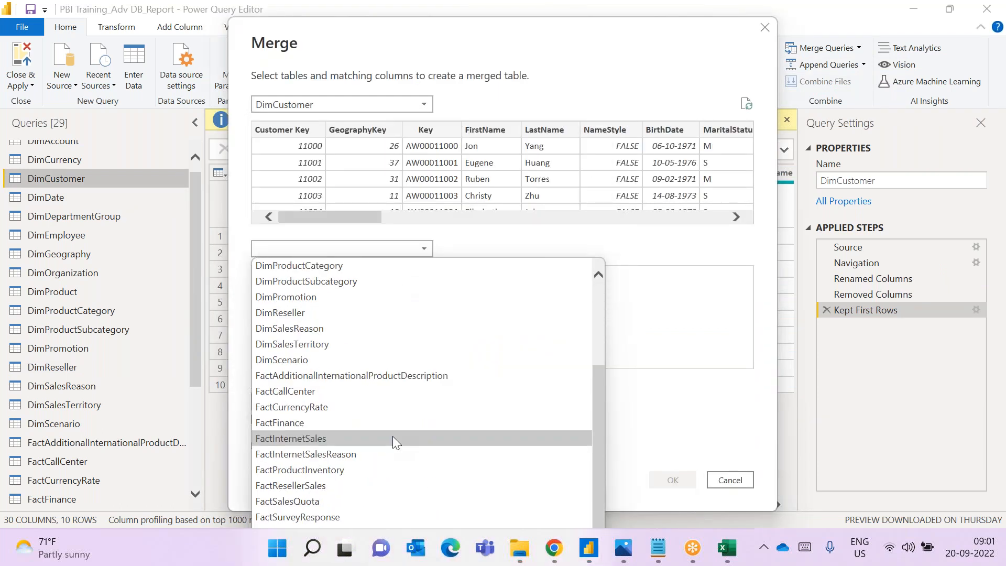
{"action": "left_click", "coordinate": [392, 438]}
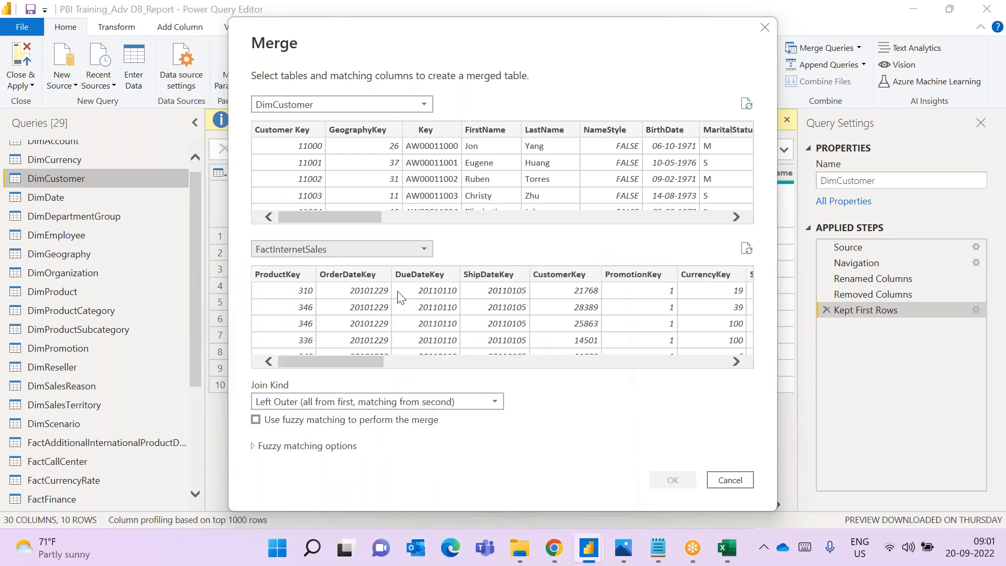
Match Customer Key in DimCustomer to CustomerKey in FactInternetSales and create the merge with the Full Outer join kind
{"action": "left_click", "coordinate": [317, 131]}
{"action": "left_click", "coordinate": [545, 275]}
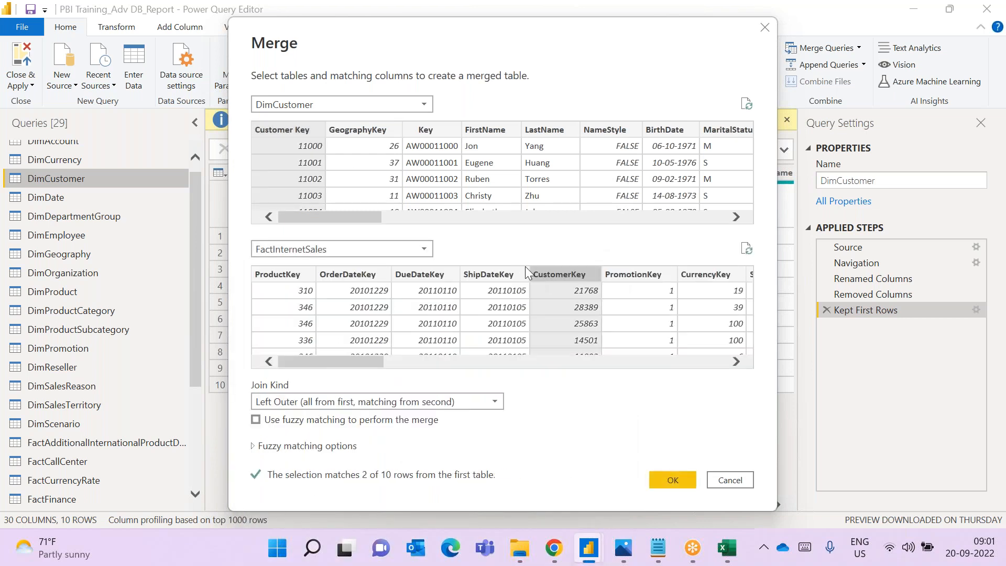
{"action": "left_click", "coordinate": [320, 403]}
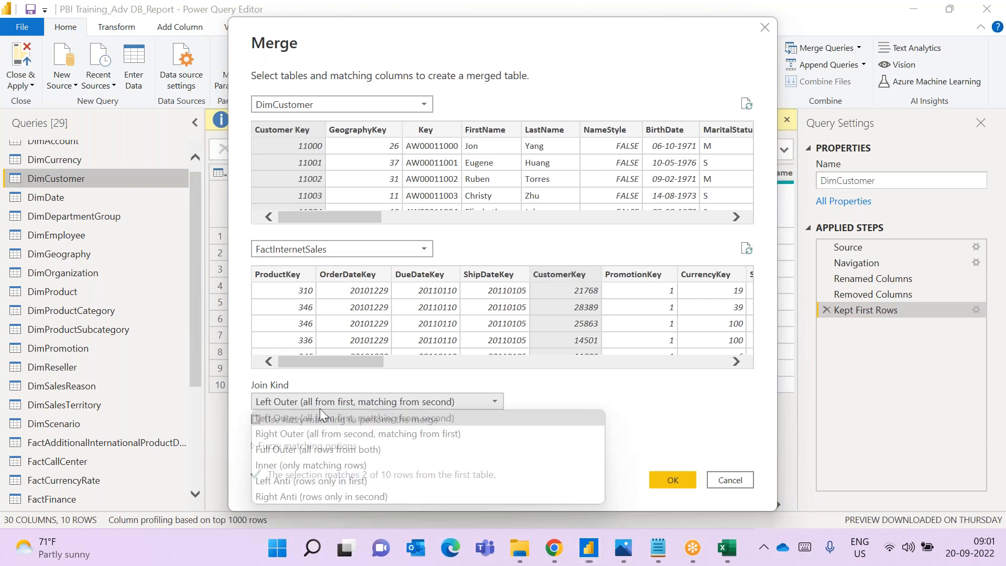
{"action": "left_click", "coordinate": [309, 447]}
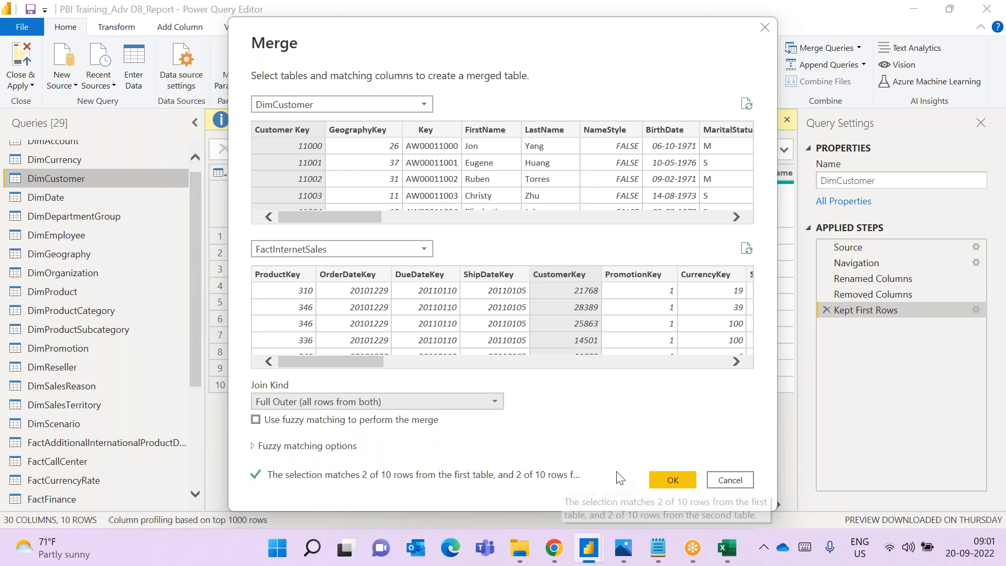
{"action": "left_click", "coordinate": [666, 481]}
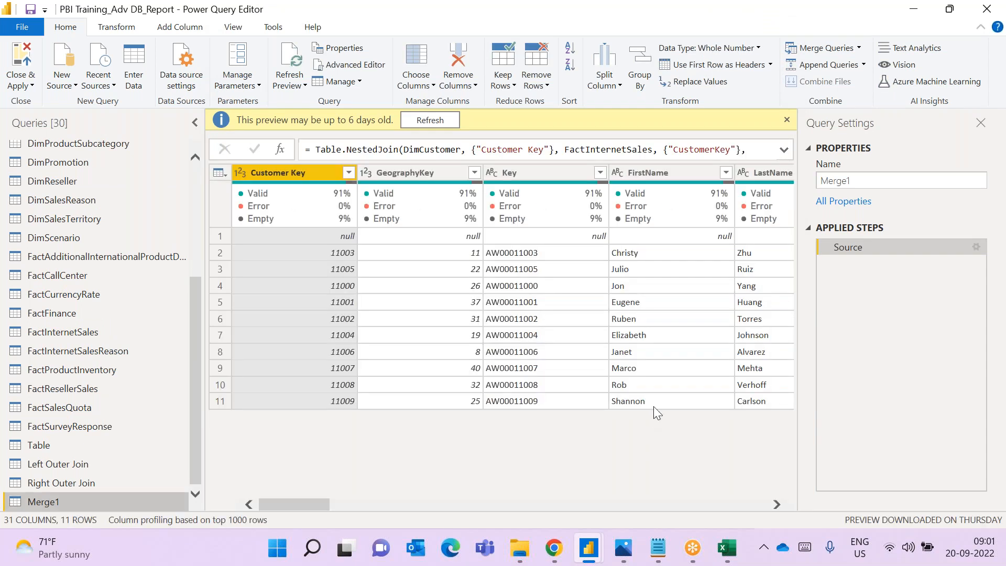
Expand the FactInternetSales.1 column of the new merge to include only SalesOrderLineNumber
{"action": "left_click_drag", "start_coordinate": [312, 502], "coordinate": [770, 476]}
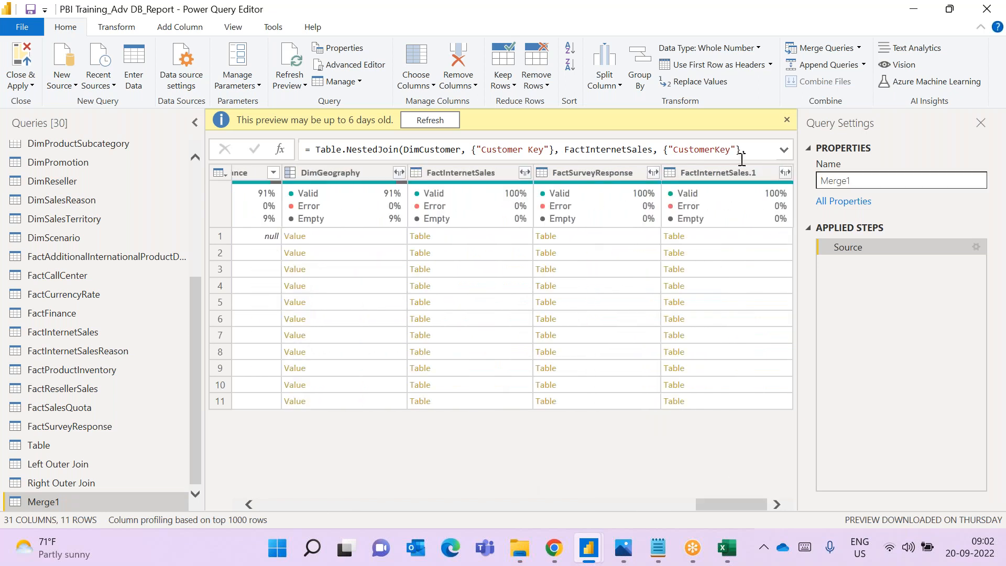
{"action": "left_click", "coordinate": [785, 172]}
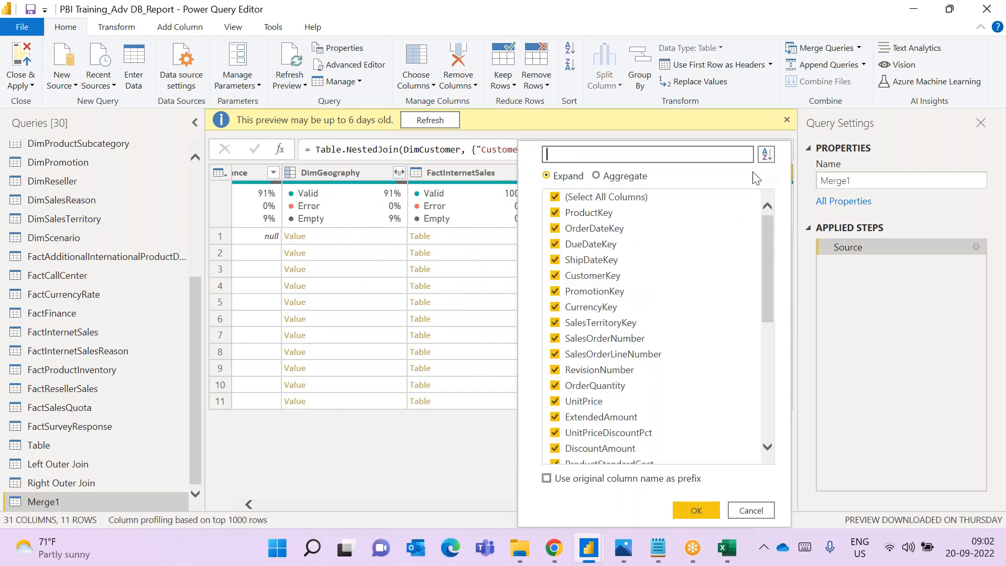
{"action": "left_click", "coordinate": [582, 198]}
{"action": "left_click", "coordinate": [584, 354]}
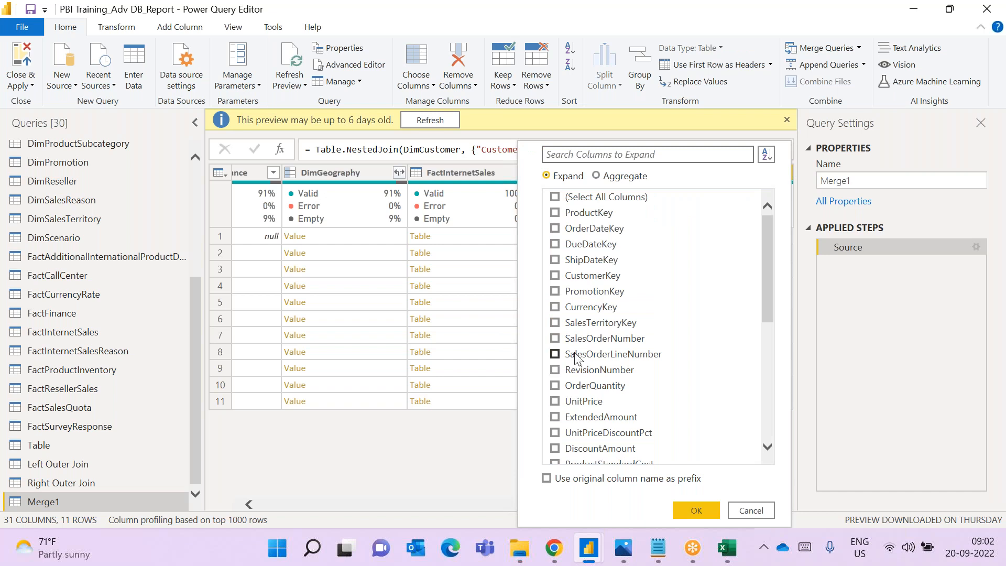
{"action": "left_click", "coordinate": [696, 510]}
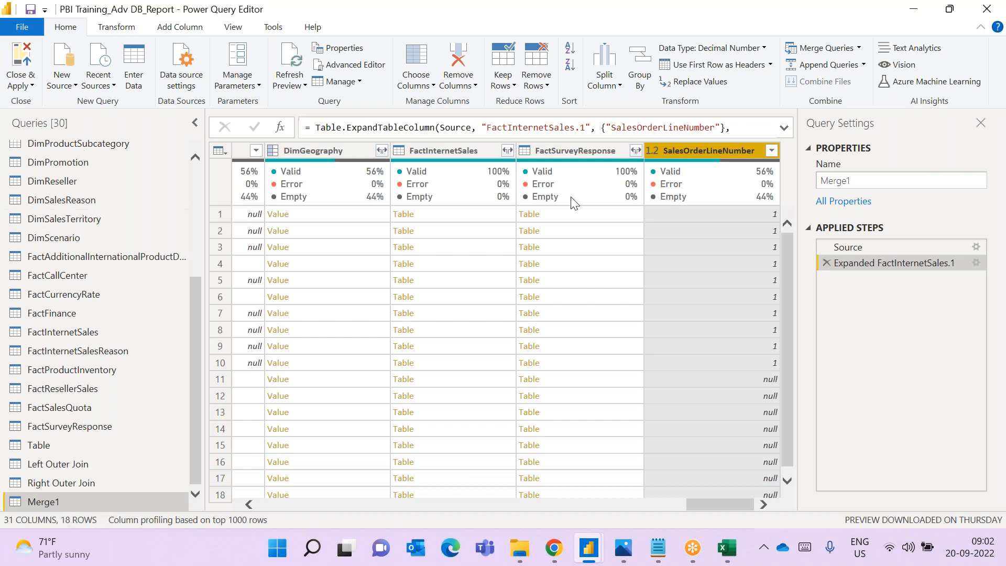
Remove the FactSurveyResponse, FactInternetSales and DimGeography columns from the full outer merge
{"action": "left_click", "coordinate": [569, 152]}
{"action": "left_click", "coordinate": [441, 149], "text": "ctrl"}
{"action": "left_click", "coordinate": [308, 151], "text": "ctrl"}
{"action": "right_click", "coordinate": [306, 152]}
{"action": "left_click", "coordinate": [333, 181]}
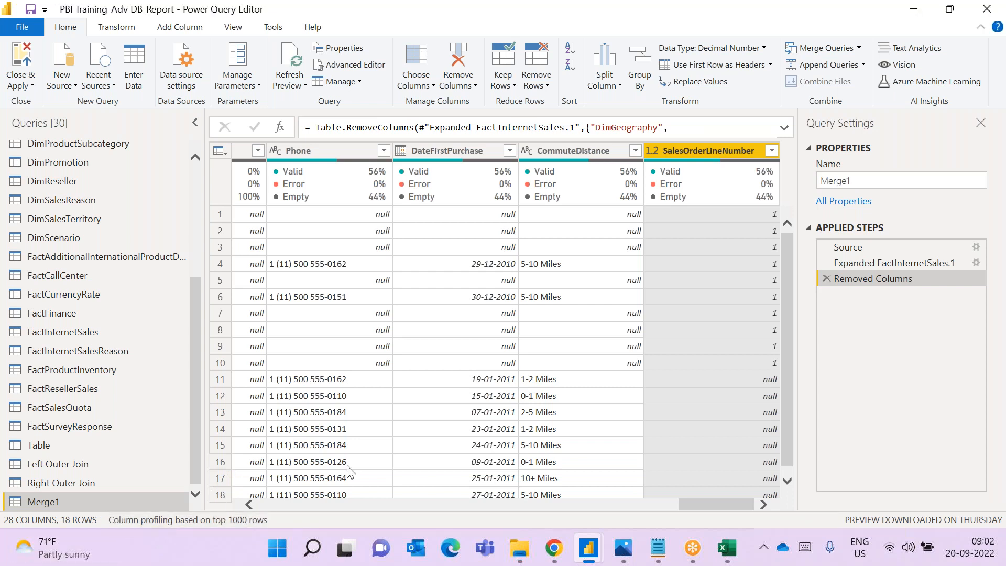
Examine the full outer merge's rows, comparing the customer columns with SalesOrderLineNumber for matched and unmatched records
{"action": "left_click_drag", "start_coordinate": [790, 351], "coordinate": [796, 307]}
{"action": "left_click", "coordinate": [747, 495]}
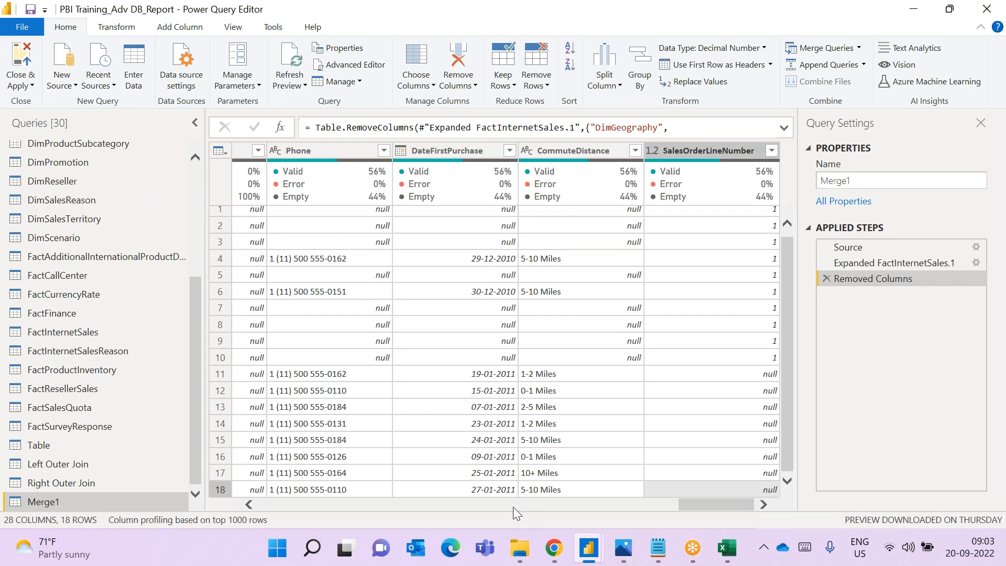
{"action": "left_click_drag", "start_coordinate": [696, 498], "coordinate": [236, 488]}
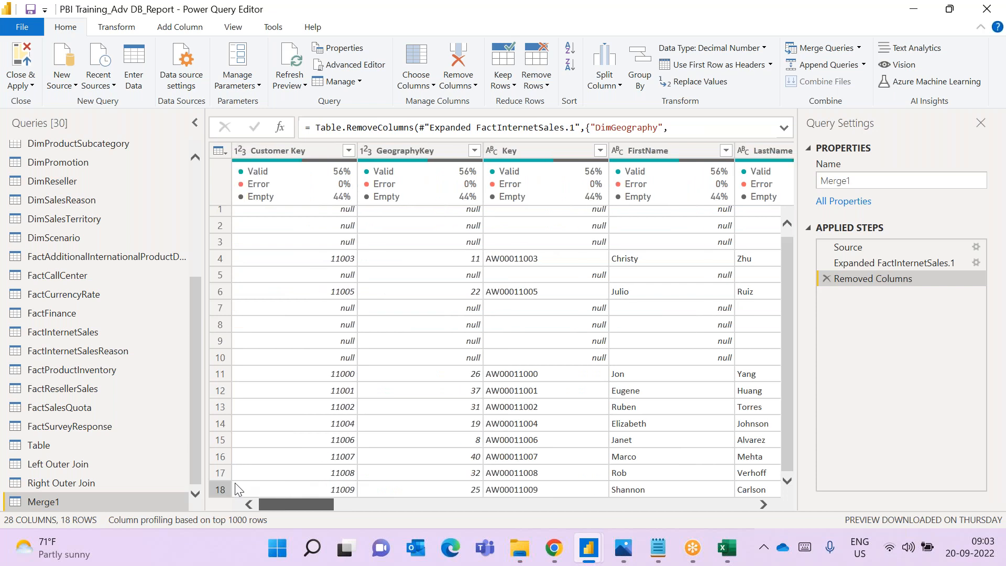
{"action": "left_click_drag", "start_coordinate": [236, 482], "coordinate": [744, 464]}
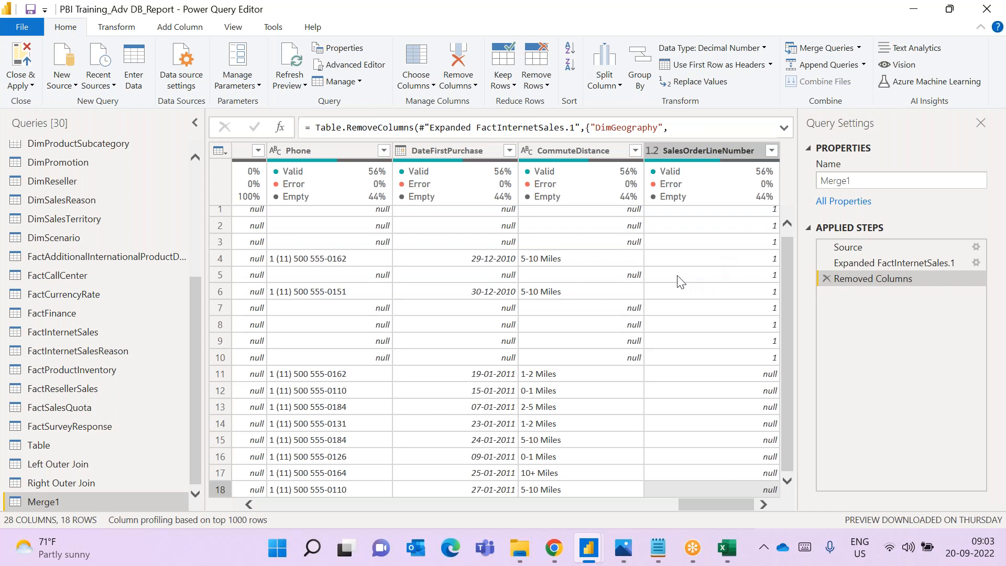
{"action": "left_click", "coordinate": [755, 377]}
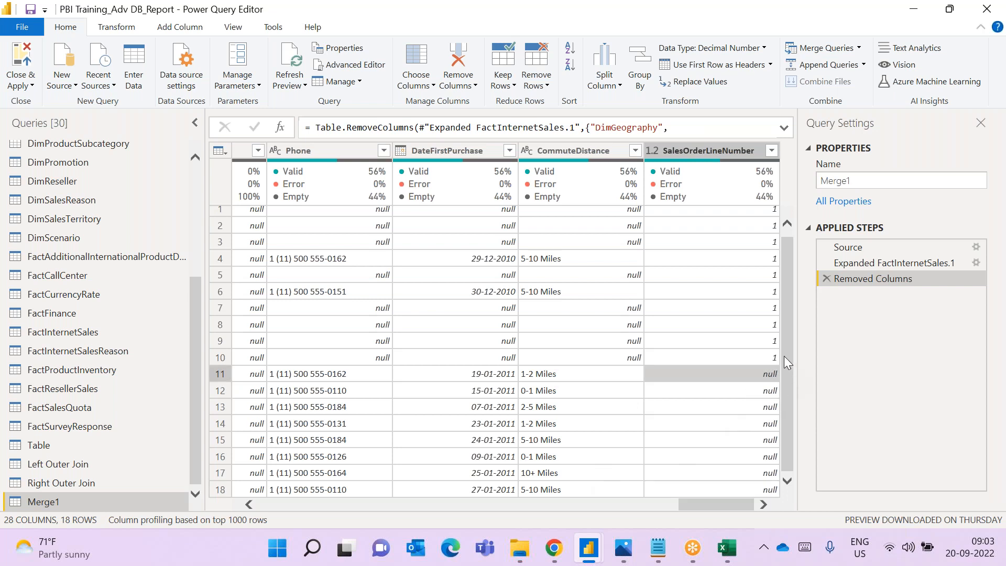
{"action": "left_click_drag", "start_coordinate": [784, 357], "coordinate": [780, 452]}
{"action": "left_click_drag", "start_coordinate": [734, 502], "coordinate": [331, 514]}
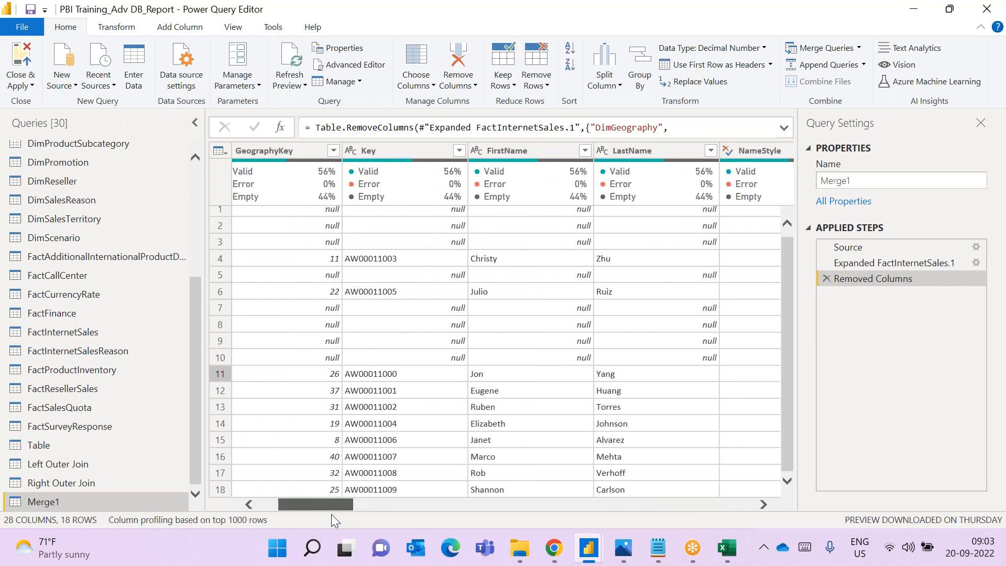
Rename the new Merge1 query as Full Outer Join
{"action": "double_click", "coordinate": [159, 503]}
{"action": "type", "text": "F"}
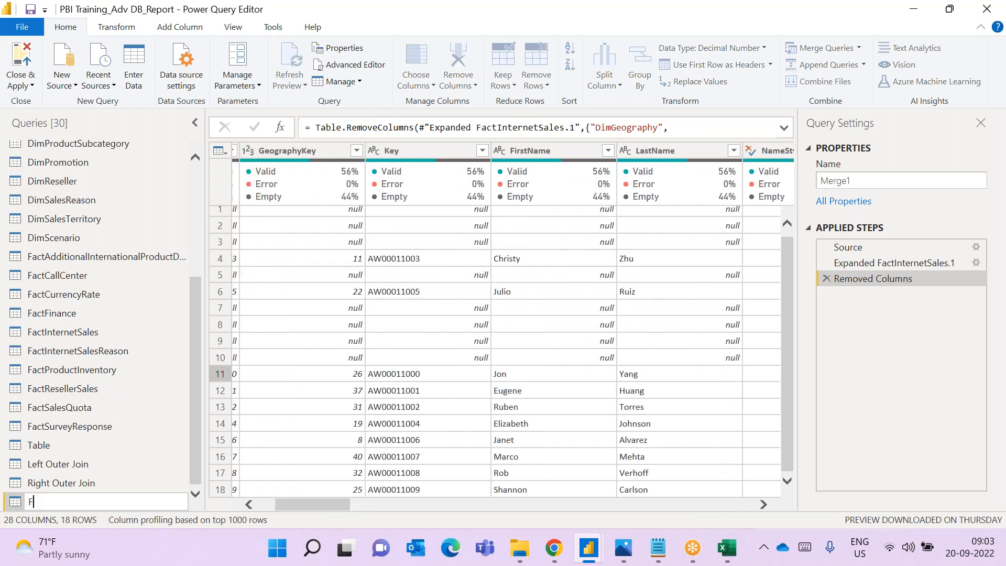
{"action": "type", "text": "ull Outer Join"}
{"action": "key", "text": "Return"}
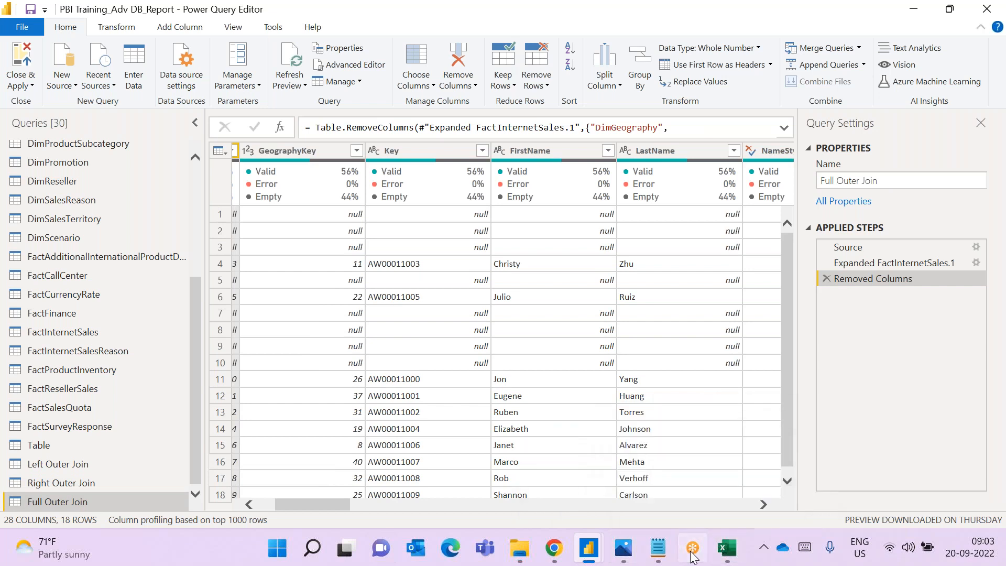
Consult the join types diagram in the Joins.jpg image and return to the Power Query Editor
{"action": "left_click", "coordinate": [625, 550]}
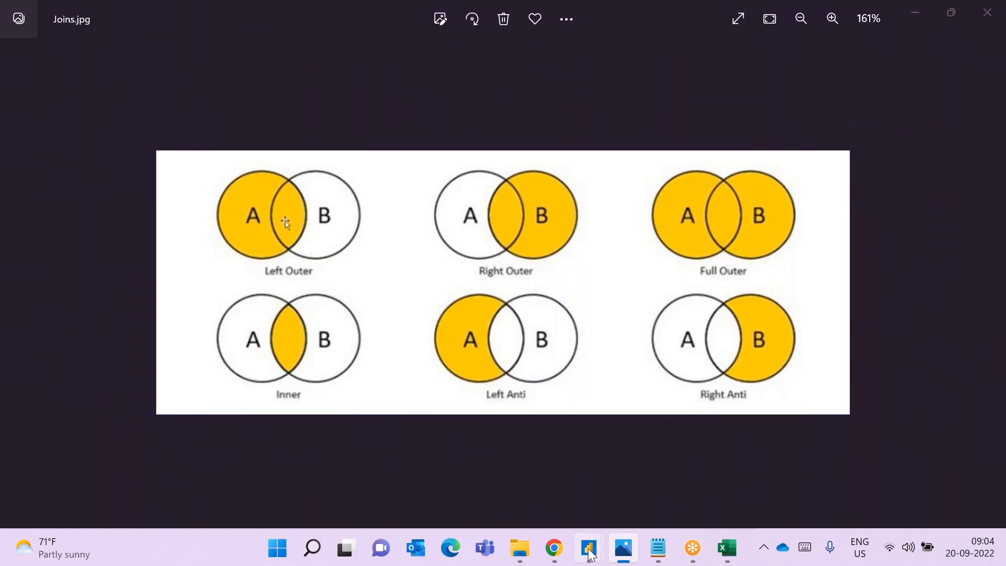
{"action": "mouse_move", "coordinate": [587, 556]}
{"action": "left_click", "coordinate": [641, 504]}
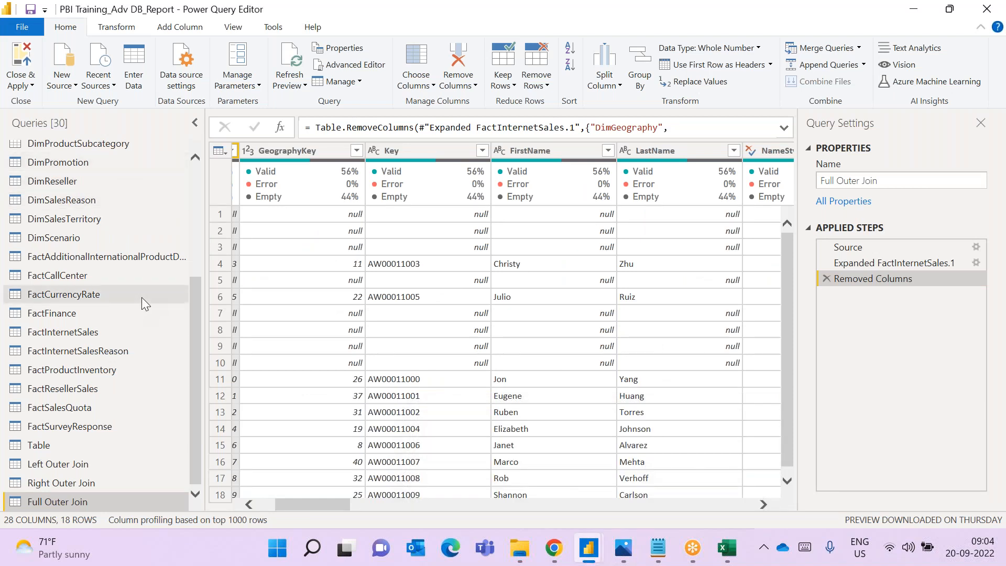
Set up a merge of DimCustomer with FactInternetSales as a new query, matching Customer Key to CustomerKey
{"action": "scroll", "coordinate": [143, 297], "scroll_direction": "up", "scroll_amount": 4}
{"action": "left_click", "coordinate": [146, 184]}
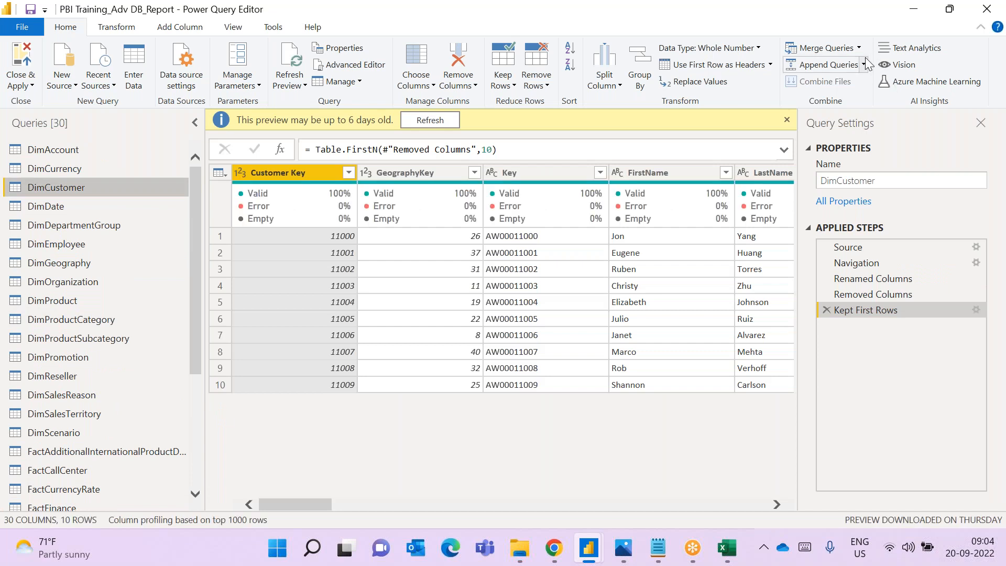
{"action": "left_click", "coordinate": [931, 148]}
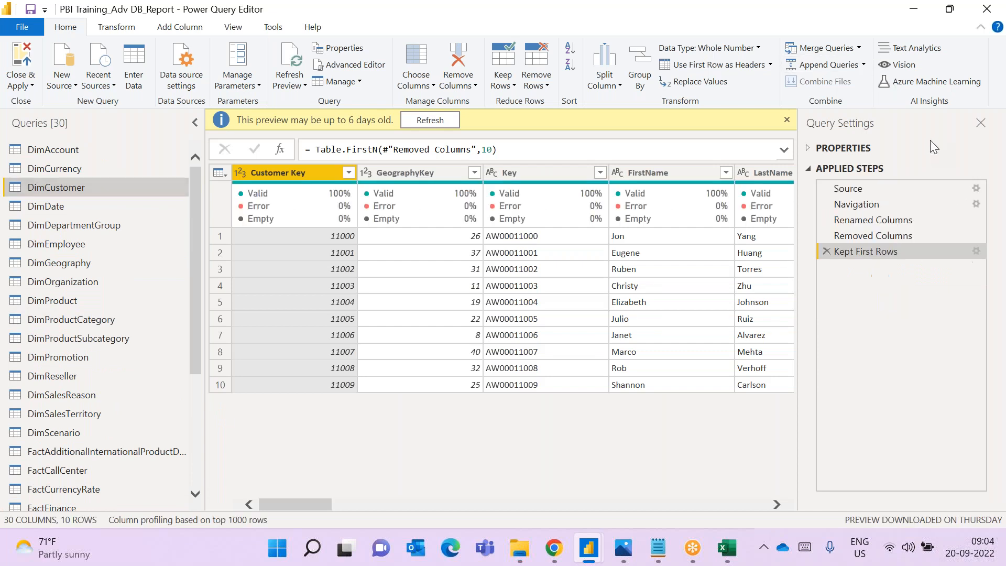
{"action": "left_click", "coordinate": [859, 48]}
{"action": "left_click", "coordinate": [859, 83]}
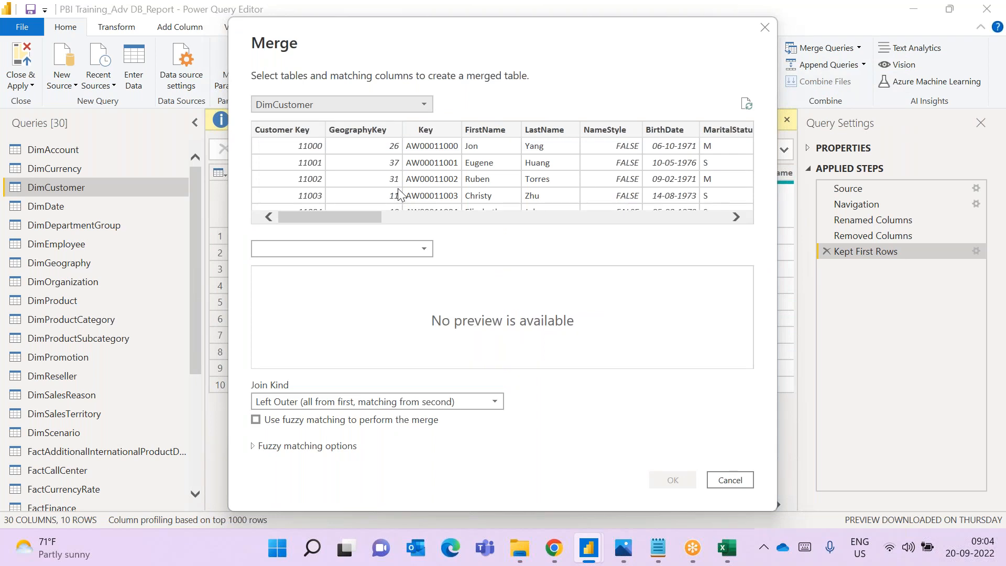
{"action": "left_click", "coordinate": [386, 250]}
{"action": "scroll", "coordinate": [384, 427], "scroll_direction": "down", "scroll_amount": 5}
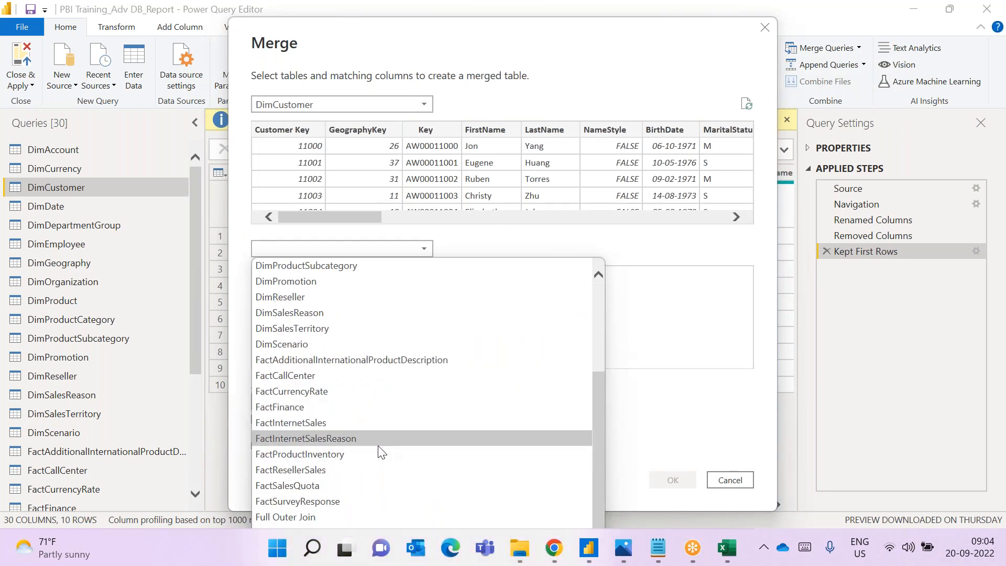
{"action": "left_click", "coordinate": [374, 422]}
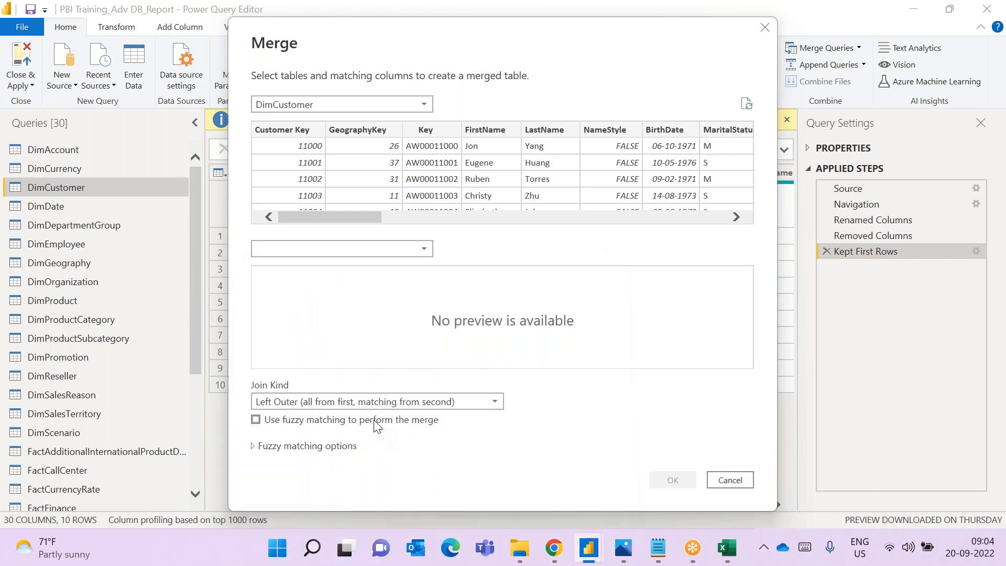
{"action": "left_click", "coordinate": [307, 133]}
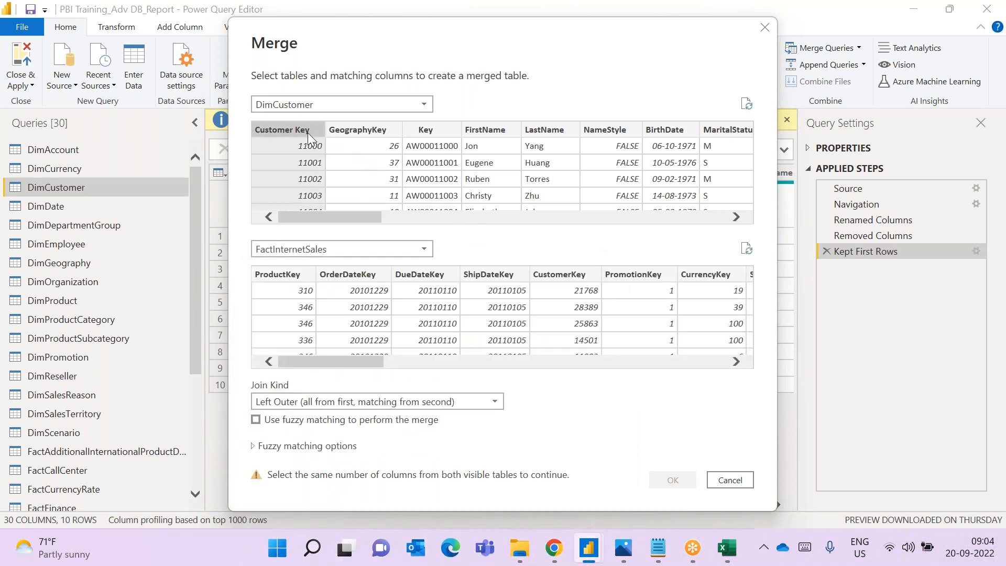
{"action": "left_click", "coordinate": [570, 277]}
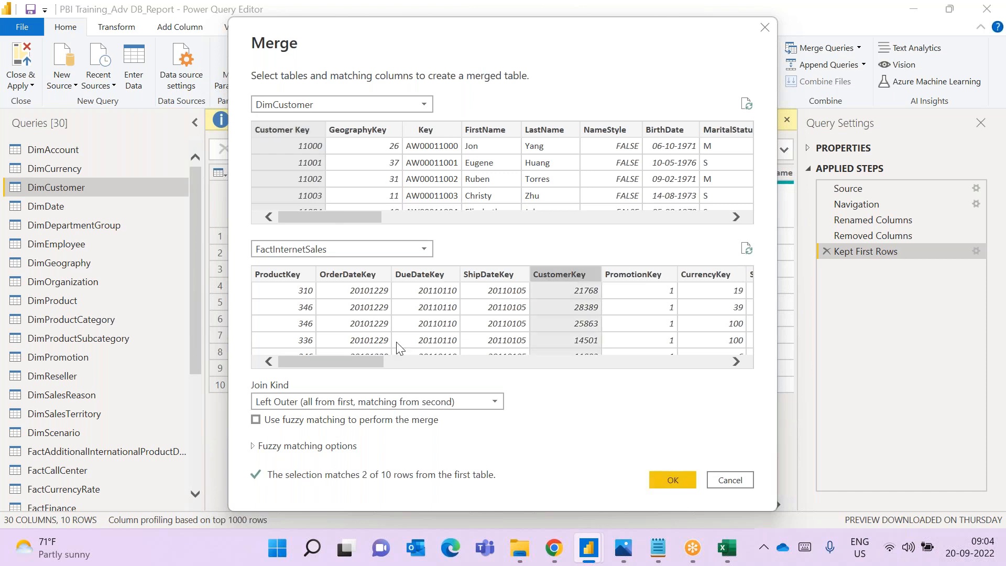
Set the join kind to Inner (only matching rows), check it against the joins diagram, and create the merged query
{"action": "left_click", "coordinate": [375, 401]}
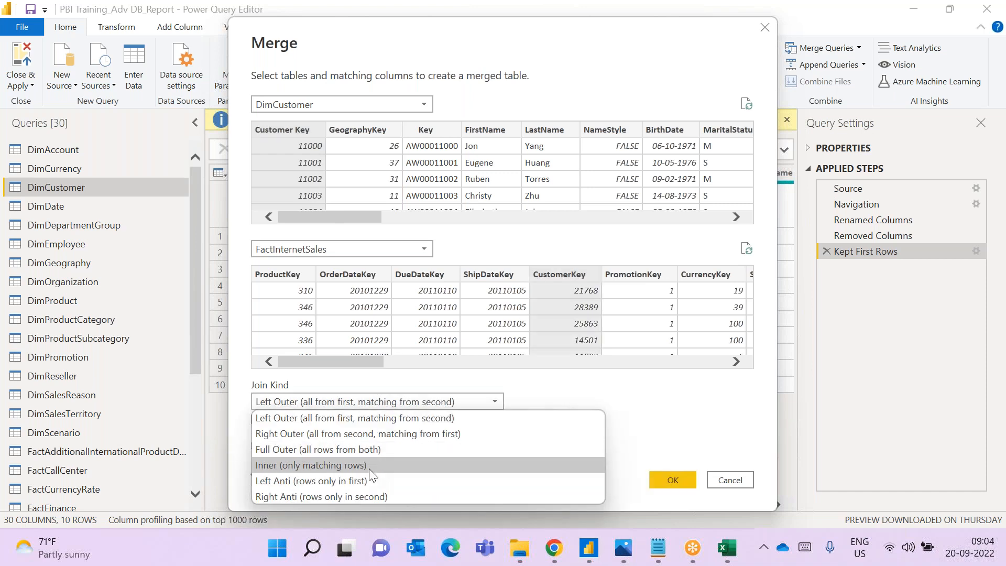
{"action": "left_click", "coordinate": [369, 466]}
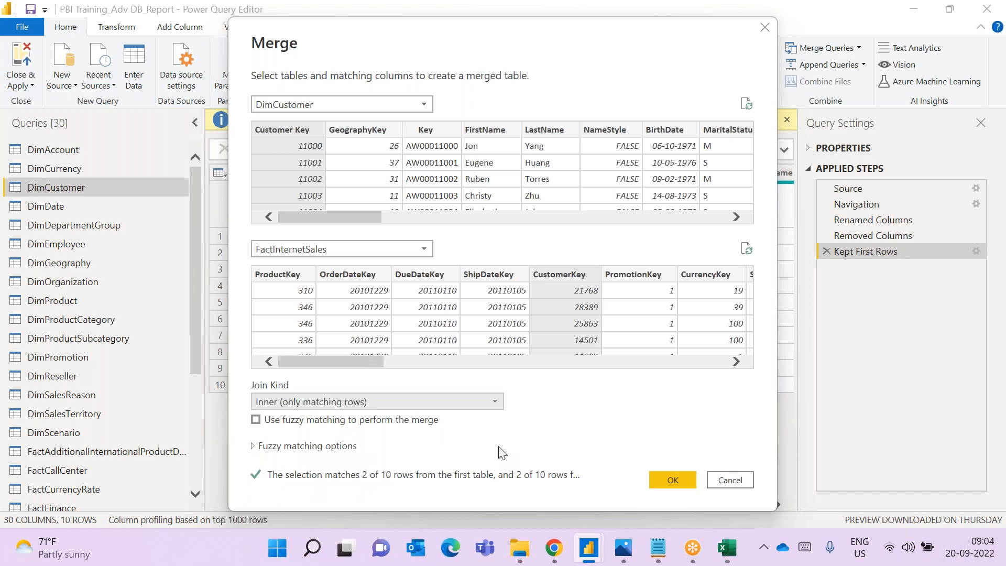
{"action": "left_click", "coordinate": [623, 548]}
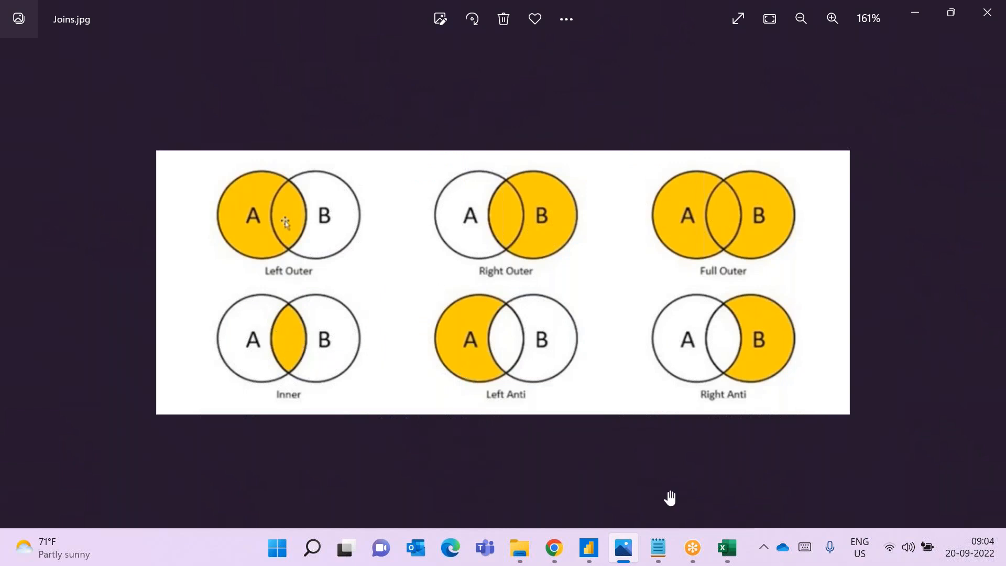
{"action": "left_click", "coordinate": [622, 547]}
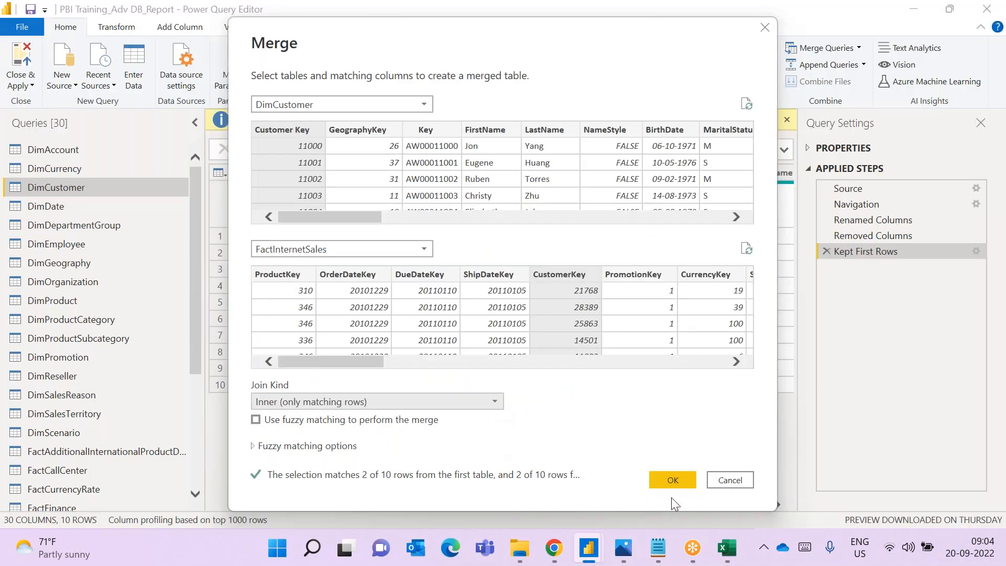
{"action": "left_click", "coordinate": [673, 480]}
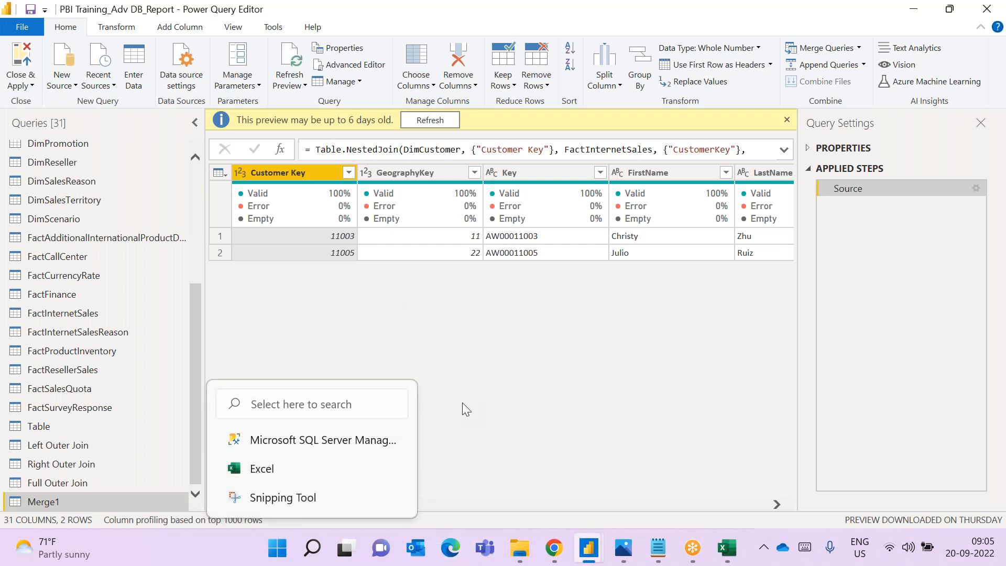
Expand the FactInternetSales.1 column of the inner merge to include only SalesOrderLineNumber
{"action": "left_click", "coordinate": [314, 542]}
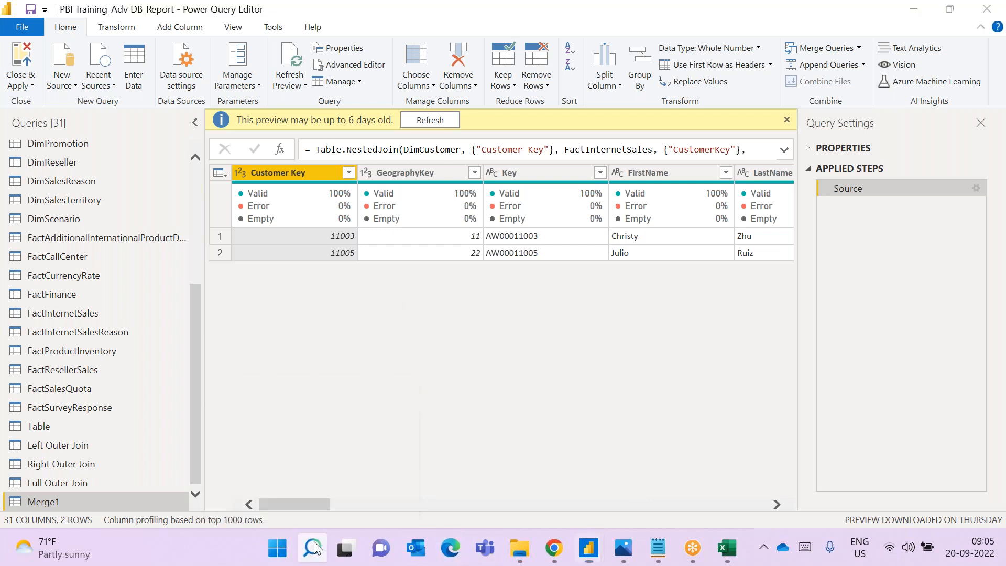
{"action": "left_click", "coordinate": [298, 504]}
{"action": "scroll", "coordinate": [715, 485], "scroll_direction": "right", "scroll_amount": 10}
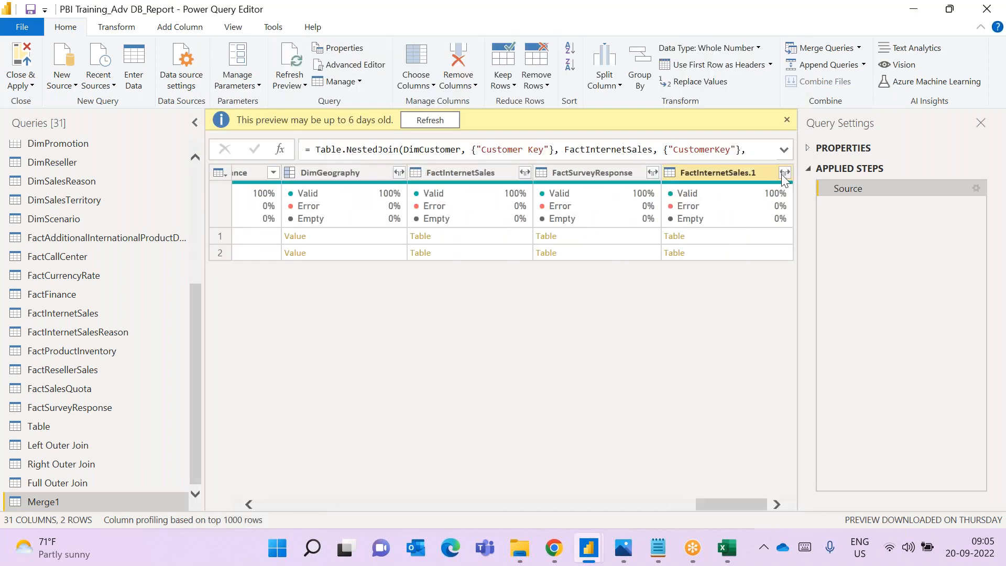
{"action": "left_click", "coordinate": [784, 172]}
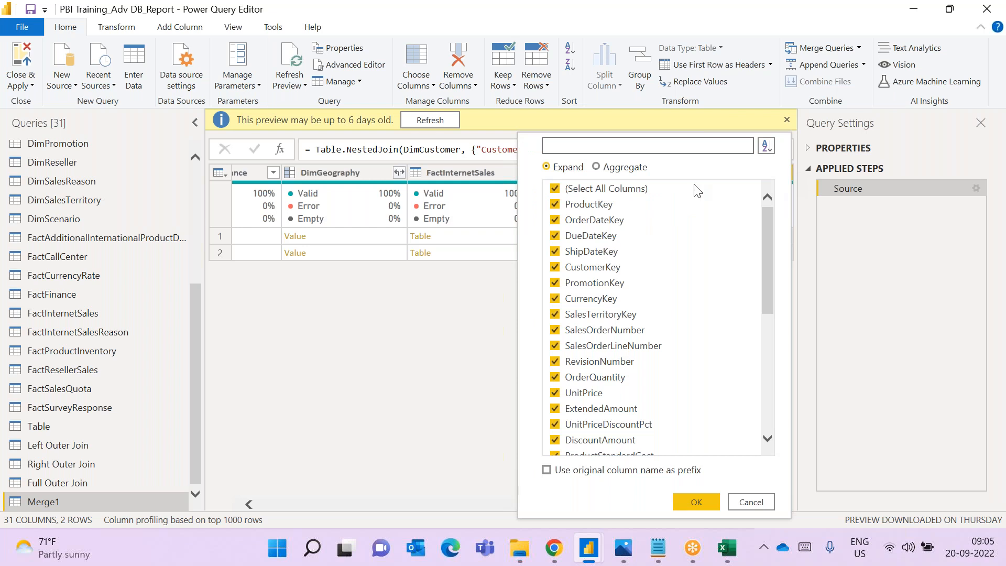
{"action": "left_click", "coordinate": [590, 190]}
{"action": "left_click", "coordinate": [556, 346]}
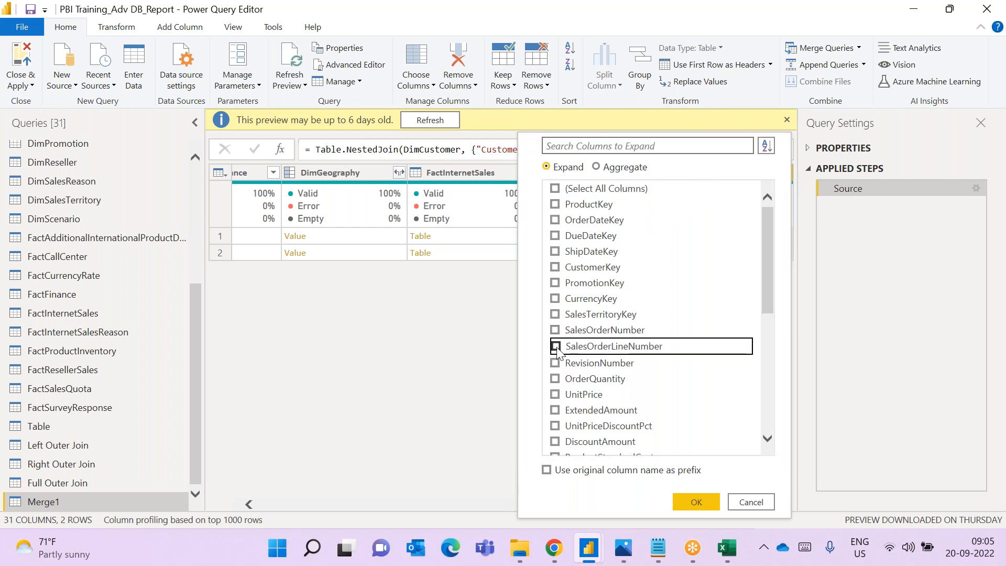
{"action": "left_click", "coordinate": [695, 502]}
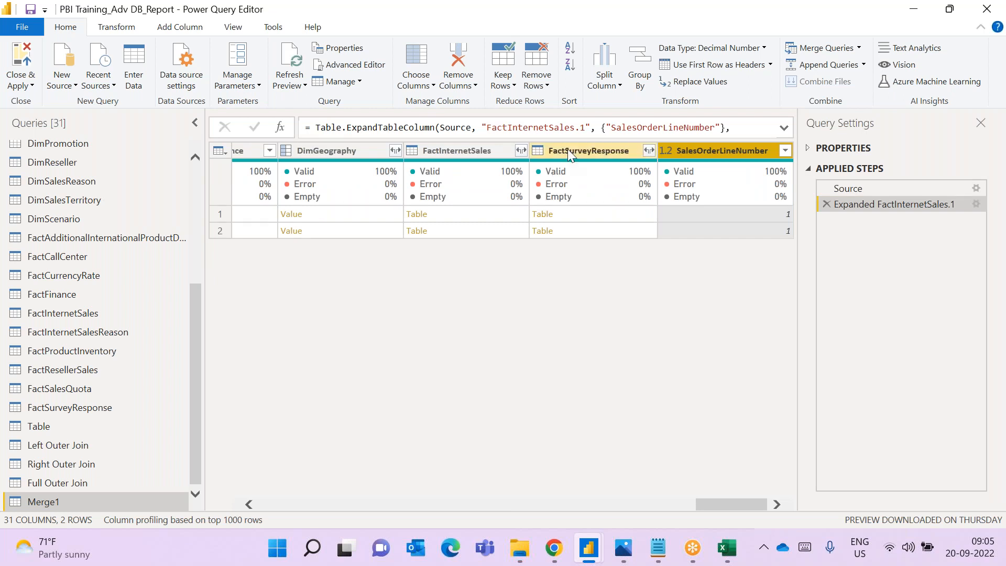
Remove the FactSurveyResponse, FactInternetSales and DimGeography columns from the inner merge
{"action": "left_click", "coordinate": [568, 149]}
{"action": "left_click", "coordinate": [477, 146], "text": "ctrl"}
{"action": "left_click", "coordinate": [359, 151], "text": "ctrl"}
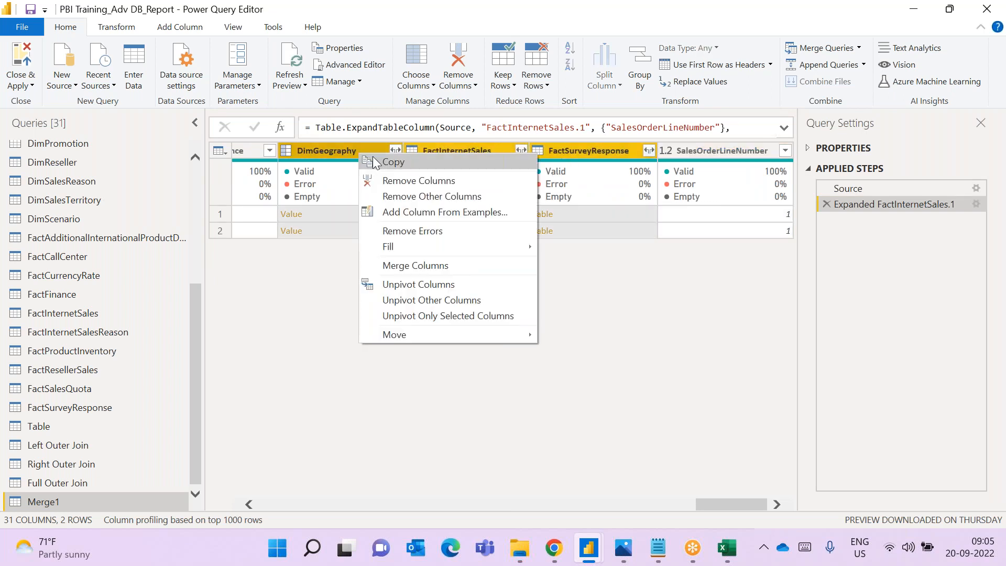
{"action": "left_click", "coordinate": [398, 181]}
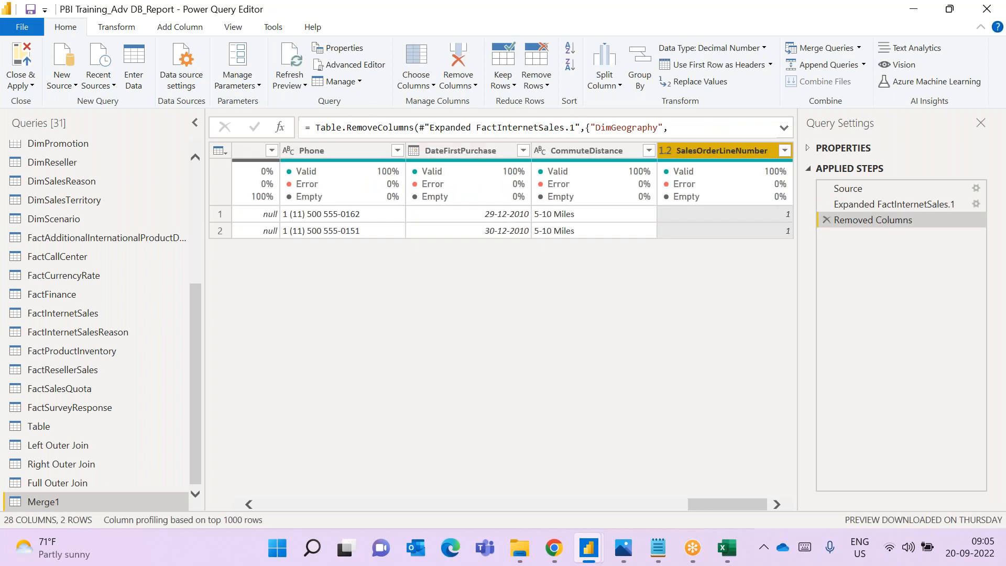
Review the inner merge's customer and SalesOrderLineNumber columns, and rename the Merge1 query as Inner jOIN
{"action": "left_click_drag", "start_coordinate": [735, 500], "coordinate": [300, 492]}
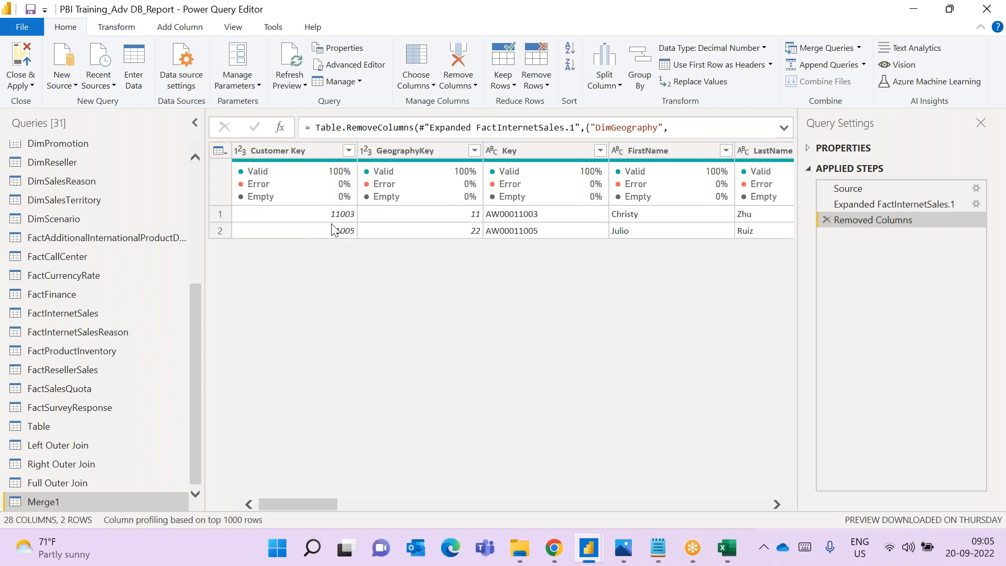
{"action": "left_click_drag", "start_coordinate": [306, 504], "coordinate": [793, 482]}
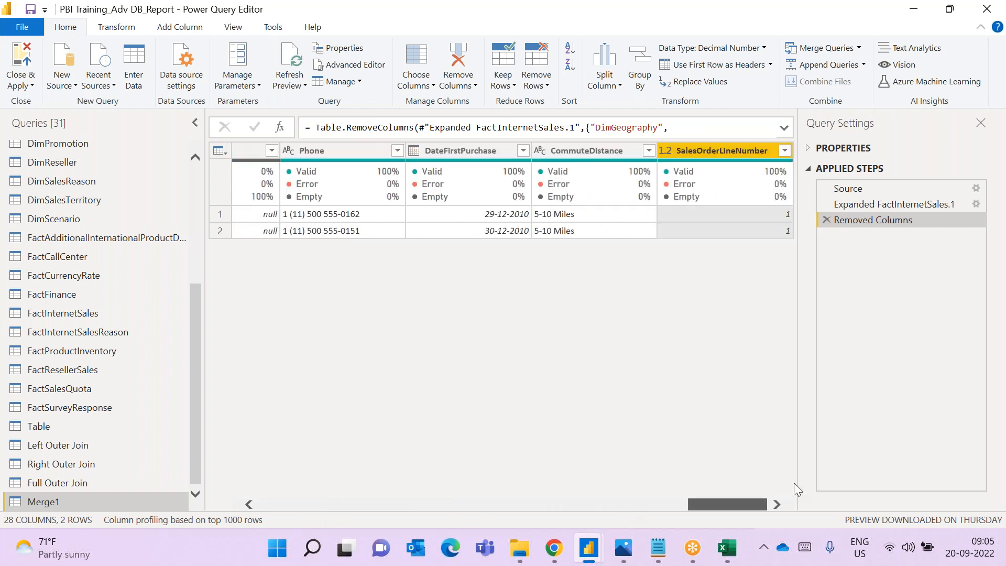
{"action": "double_click", "coordinate": [127, 502]}
{"action": "type", "text": "Inner "}
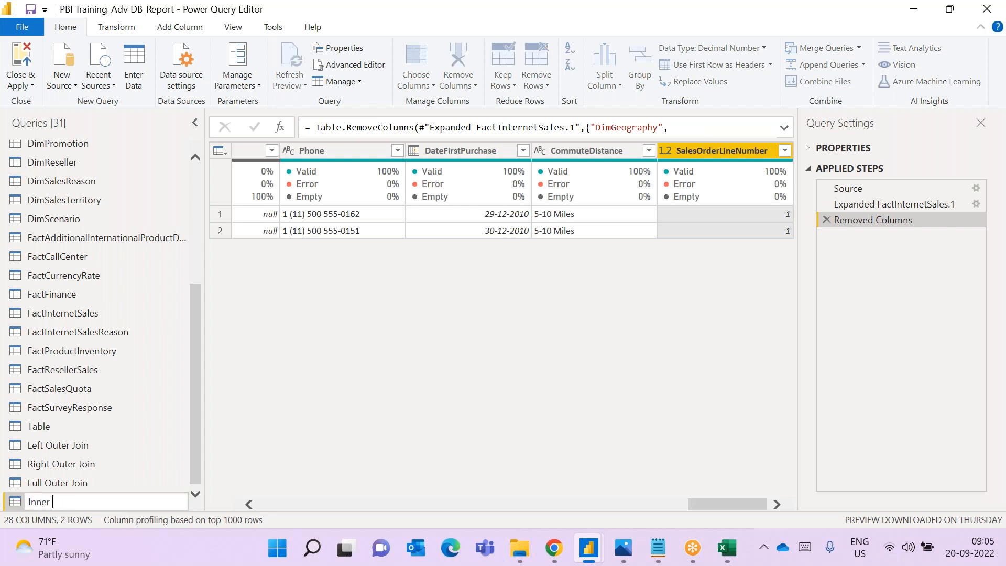
{"action": "type", "text": "jOIN"}
{"action": "key", "text": "Return"}
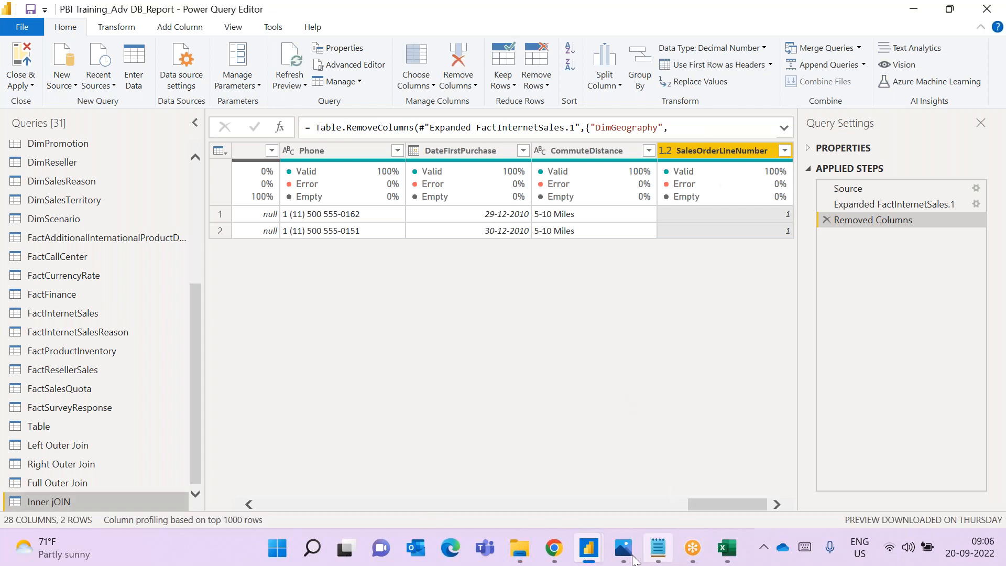
Merge DimCustomer with FactInternetSales as a new query, matching Customer Key to CustomerKey with the Left Anti (rows only in first) join kind
{"action": "left_click", "coordinate": [619, 556]}
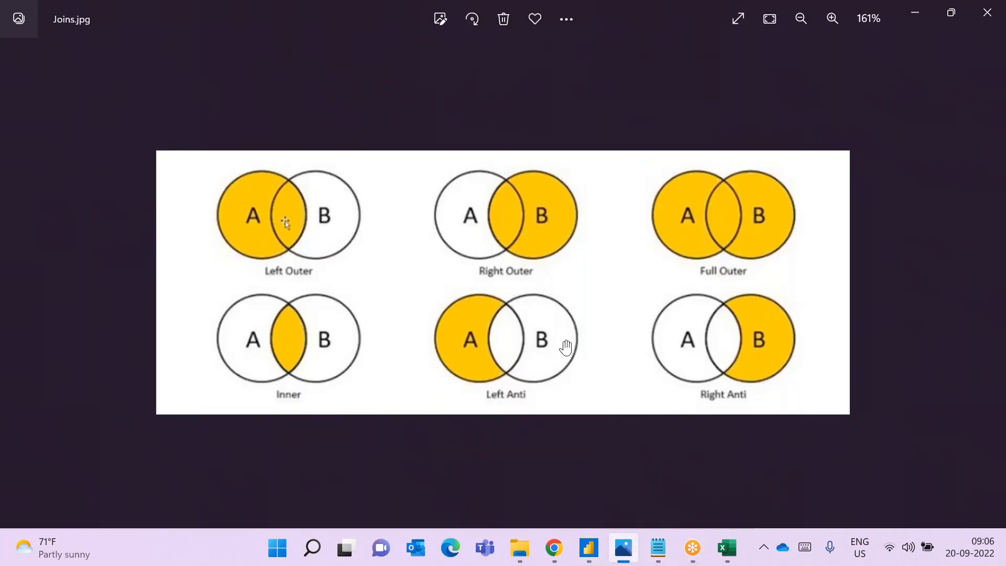
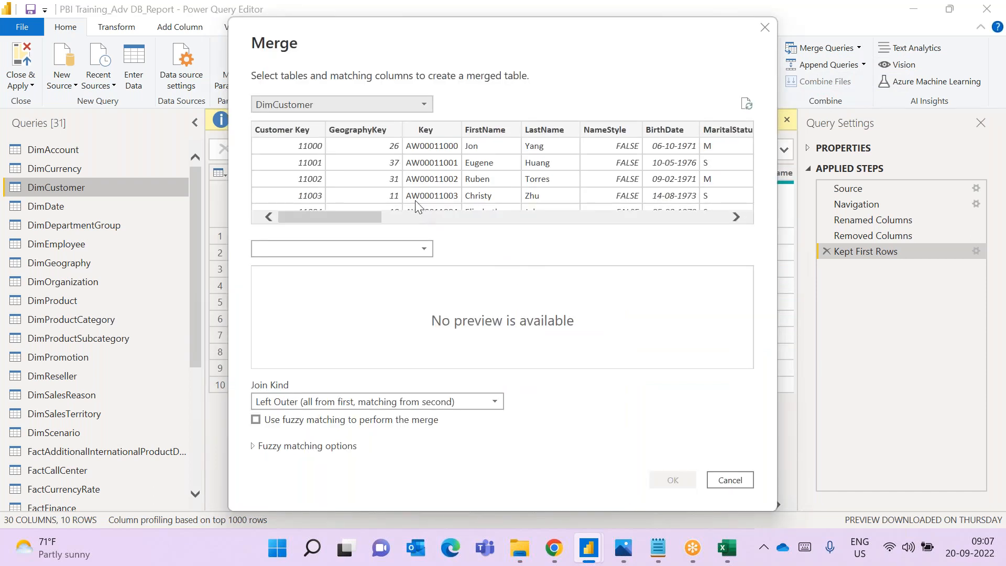
{"action": "left_click", "coordinate": [355, 248]}
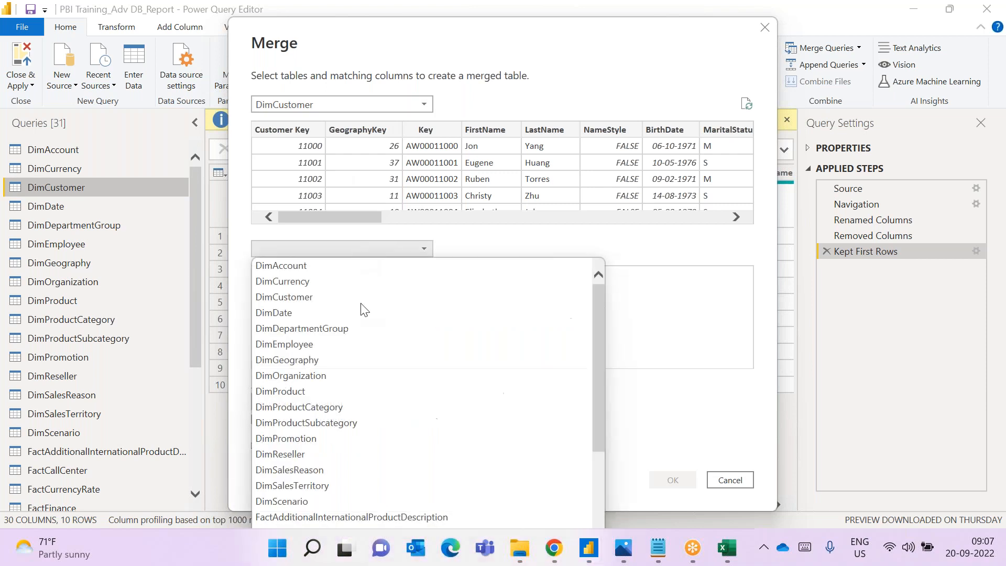
{"action": "scroll", "coordinate": [366, 416], "scroll_direction": "down", "scroll_amount": 3}
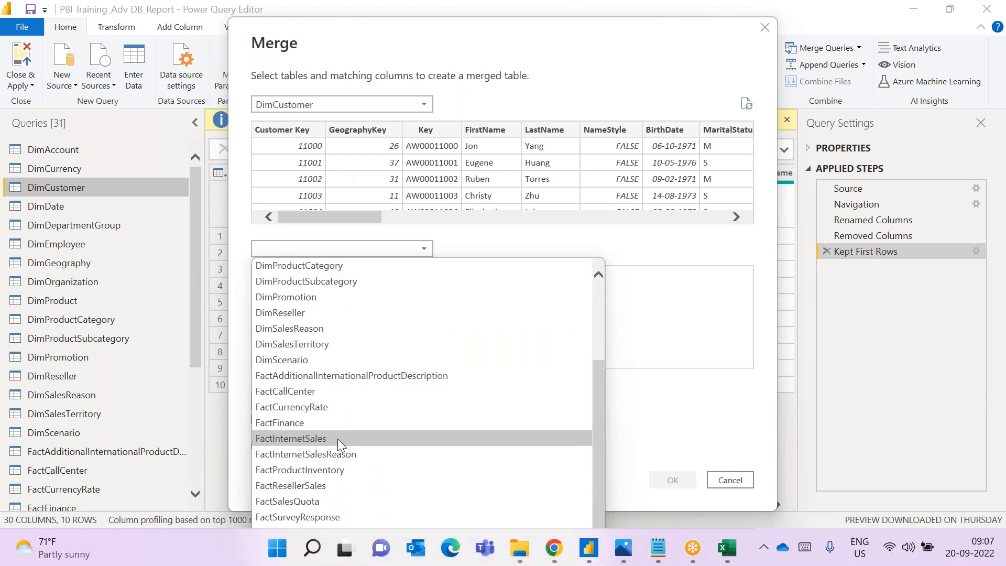
{"action": "left_click", "coordinate": [337, 439]}
{"action": "left_click", "coordinate": [306, 131]}
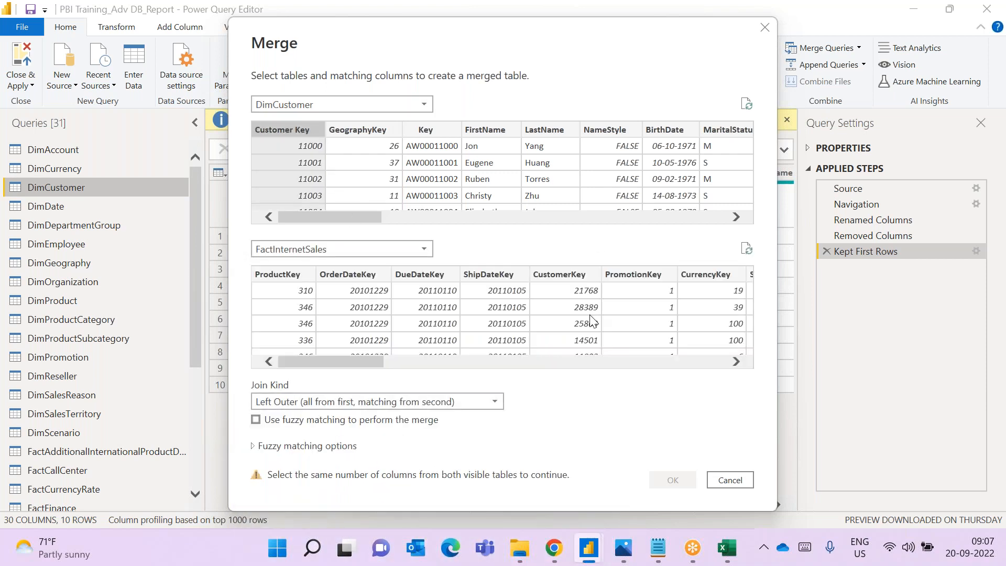
{"action": "left_click", "coordinate": [580, 269]}
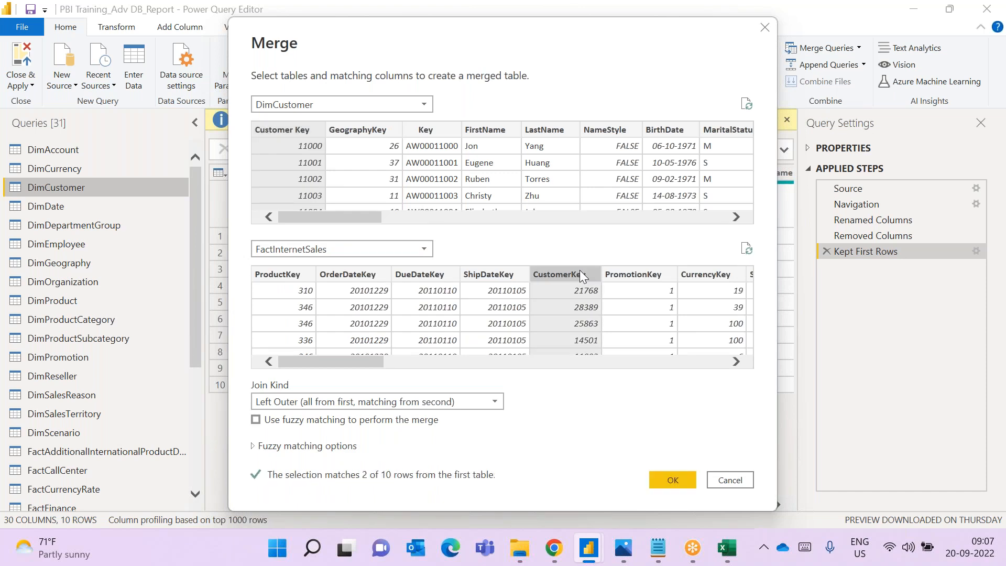
{"action": "left_click", "coordinate": [380, 401]}
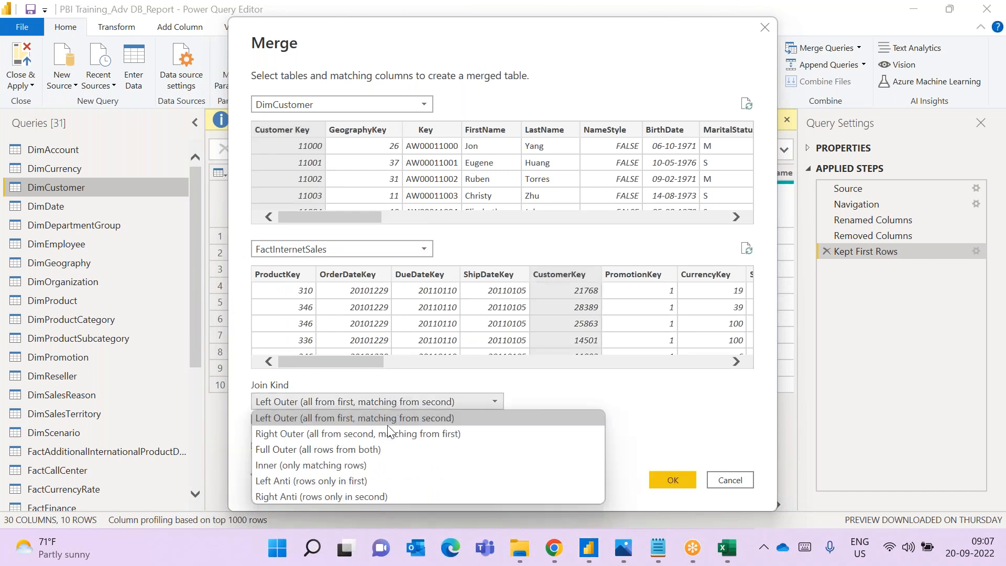
{"action": "left_click", "coordinate": [387, 486]}
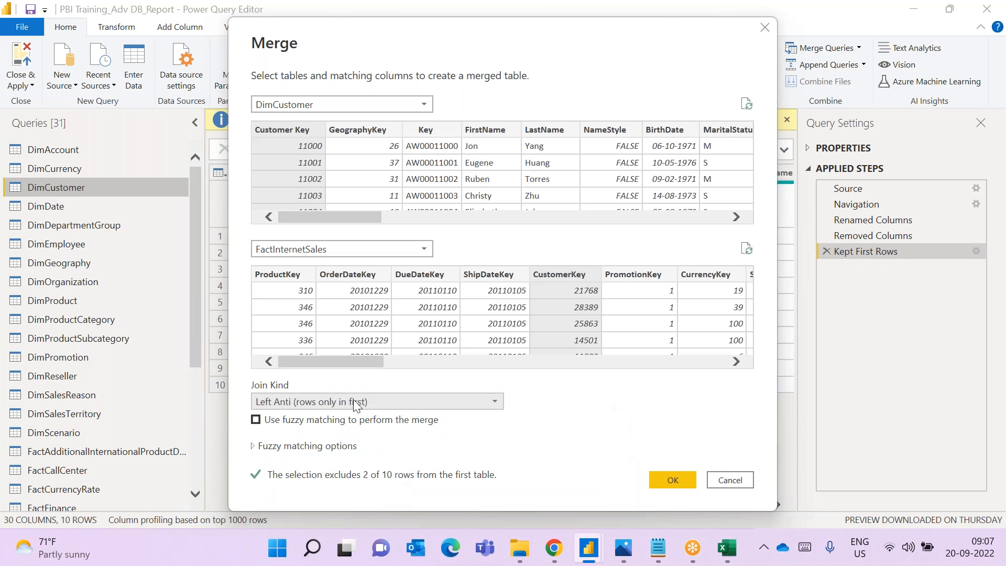
{"action": "left_click", "coordinate": [655, 476]}
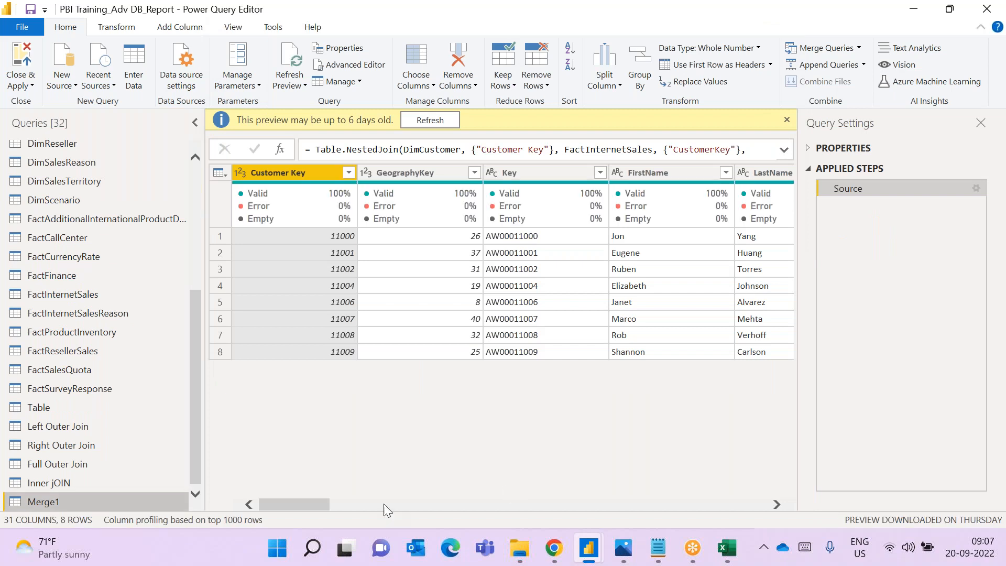
Expand the FactInternetSales.1 column of the left anti merge to include only SalesOrderLineNumber
{"action": "left_click_drag", "start_coordinate": [318, 501], "coordinate": [785, 476]}
{"action": "left_click", "coordinate": [784, 171]}
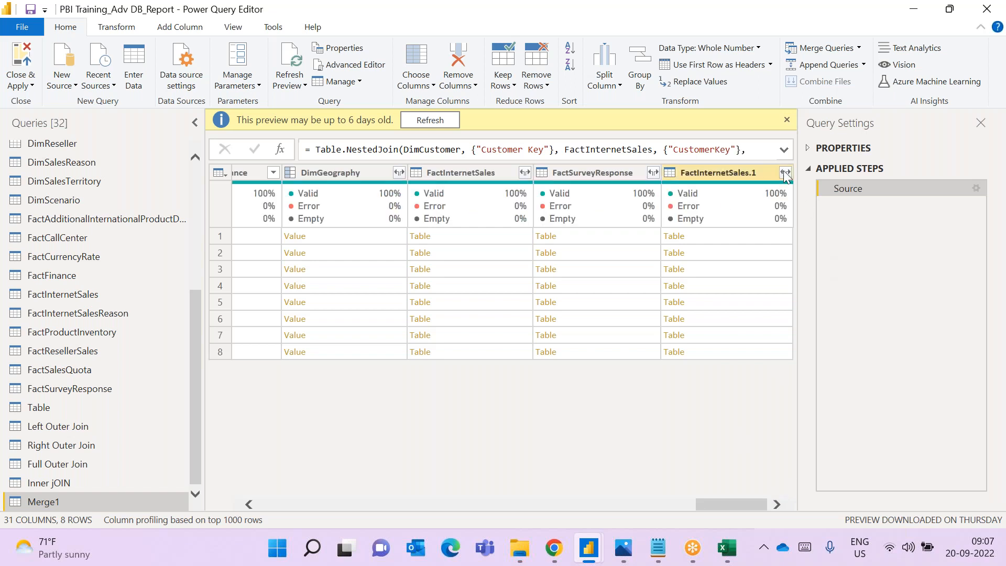
{"action": "left_click", "coordinate": [577, 188]}
{"action": "left_click", "coordinate": [555, 346]}
{"action": "left_click", "coordinate": [697, 501]}
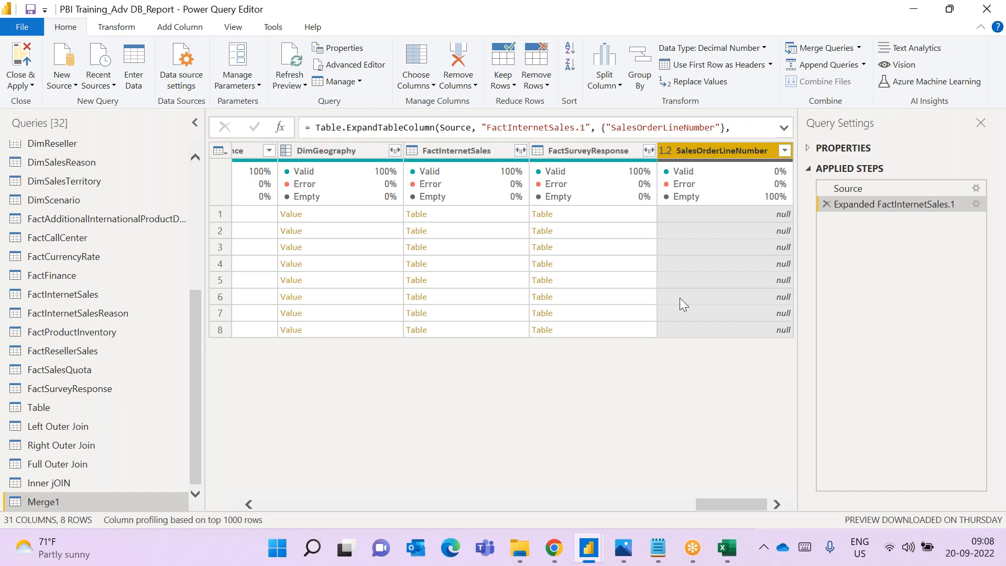
Remove the FactInternetSales and DimGeography columns from the left anti merge
{"action": "left_click", "coordinate": [564, 152]}
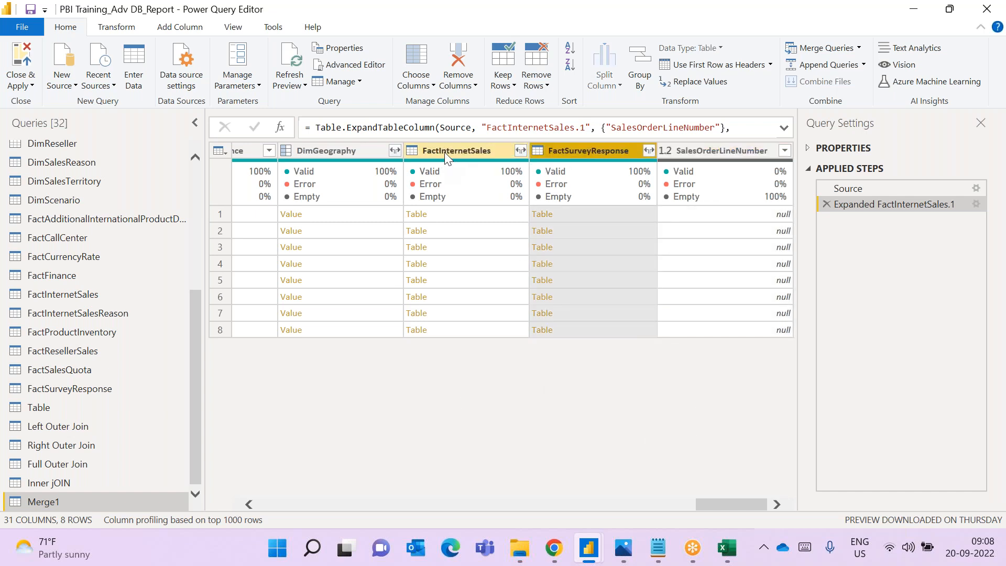
{"action": "left_click", "coordinate": [461, 150]}
{"action": "left_click", "coordinate": [345, 150], "text": "ctrl"}
{"action": "right_click", "coordinate": [345, 150]}
{"action": "left_click", "coordinate": [398, 177]}
{"action": "left_click_drag", "start_coordinate": [725, 504], "coordinate": [262, 518]}
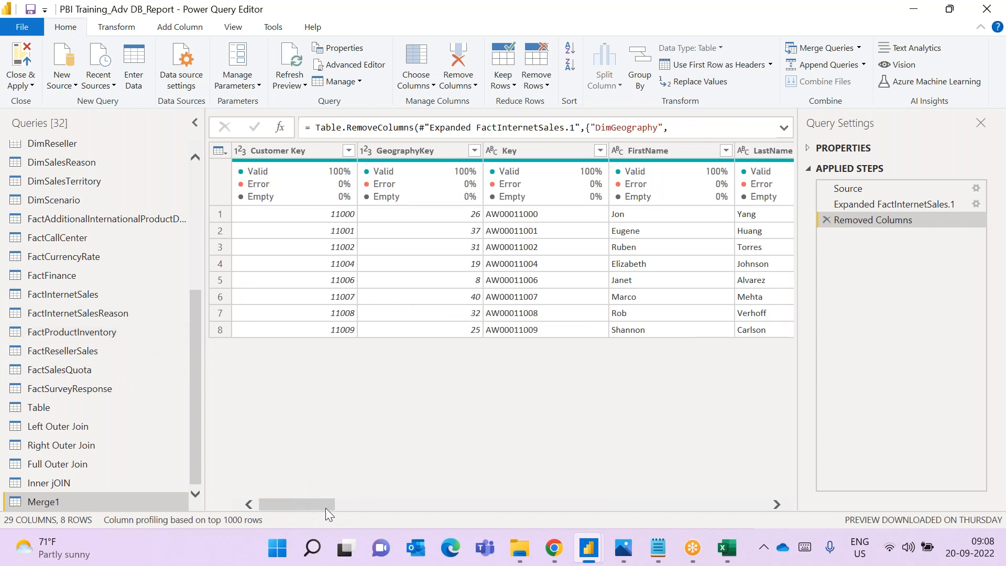
{"action": "left_click_drag", "start_coordinate": [325, 505], "coordinate": [246, 528]}
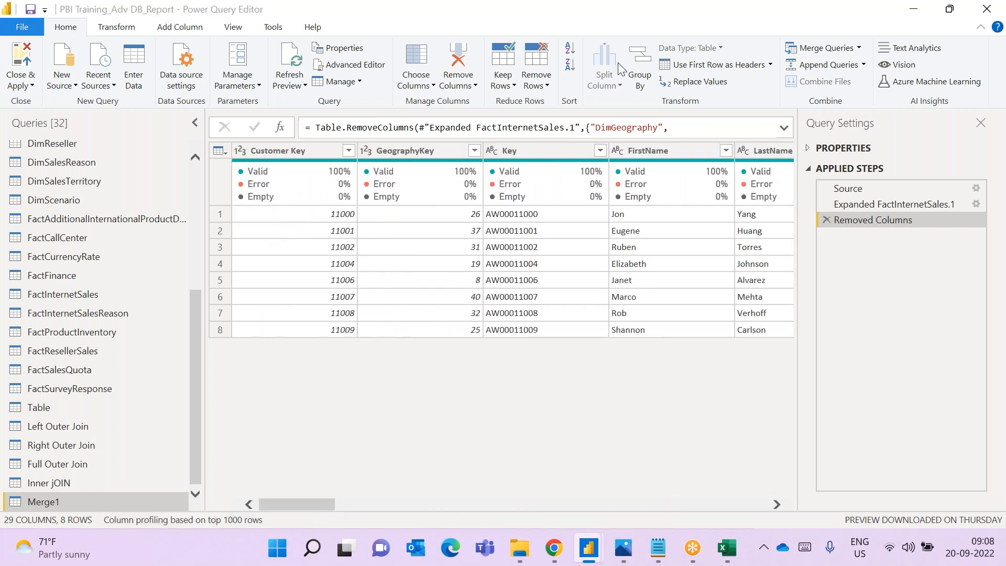
Rename the Merge1 query as Left Anti Join
{"action": "double_click", "coordinate": [118, 509]}
{"action": "key", "text": "BackSpace"}
{"action": "type", "text": "IE"}
{"action": "key", "text": "BackSpace"}
{"action": "key", "text": "BackSpace"}
{"action": "type", "text": "Left Anti Join"}
{"action": "key", "text": "Return"}
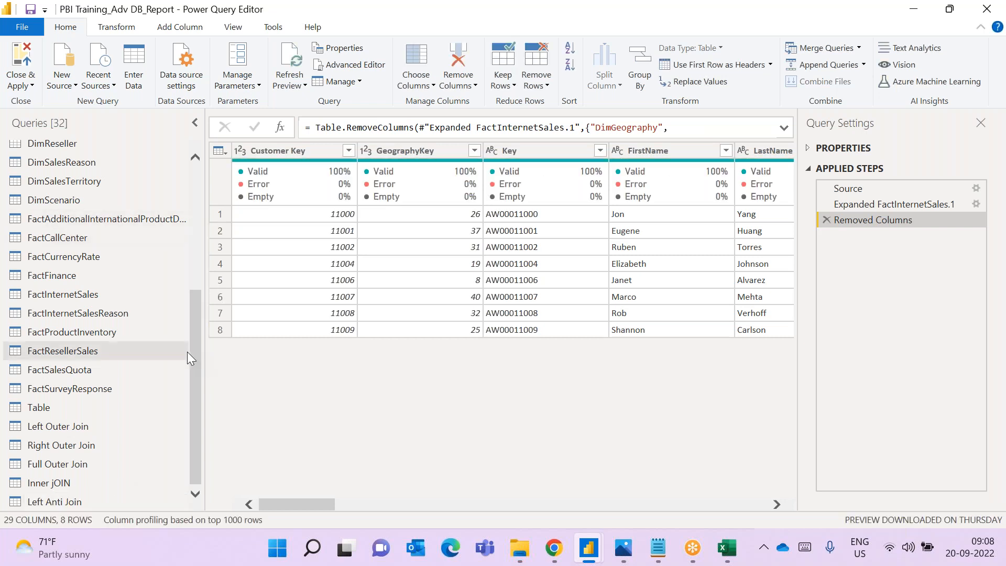
Start another merge as a new query with DimCustomer as the first table and FactInternetSales as the second
{"action": "left_click_drag", "start_coordinate": [194, 347], "coordinate": [181, 222]}
{"action": "left_click", "coordinate": [107, 188]}
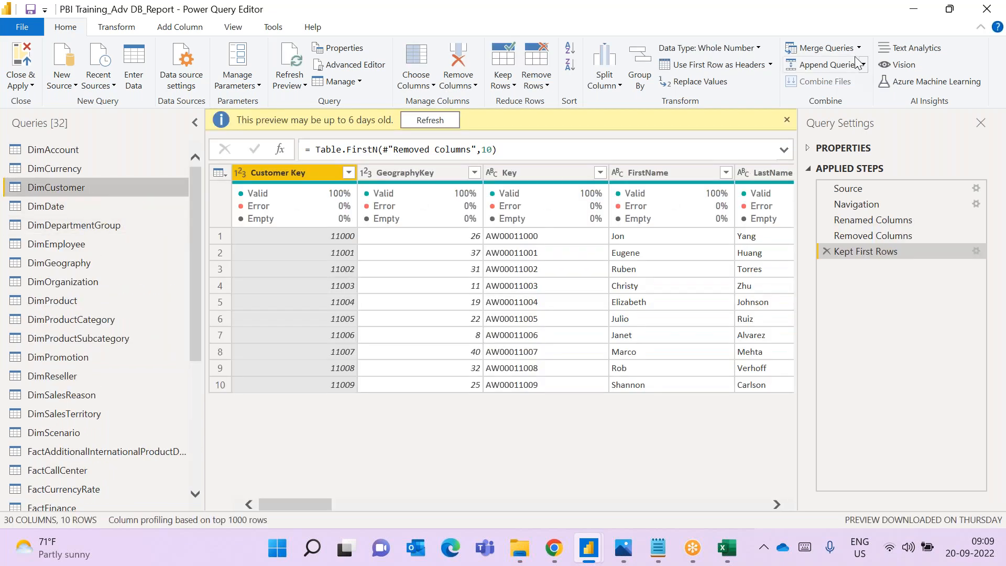
{"action": "left_click", "coordinate": [859, 51]}
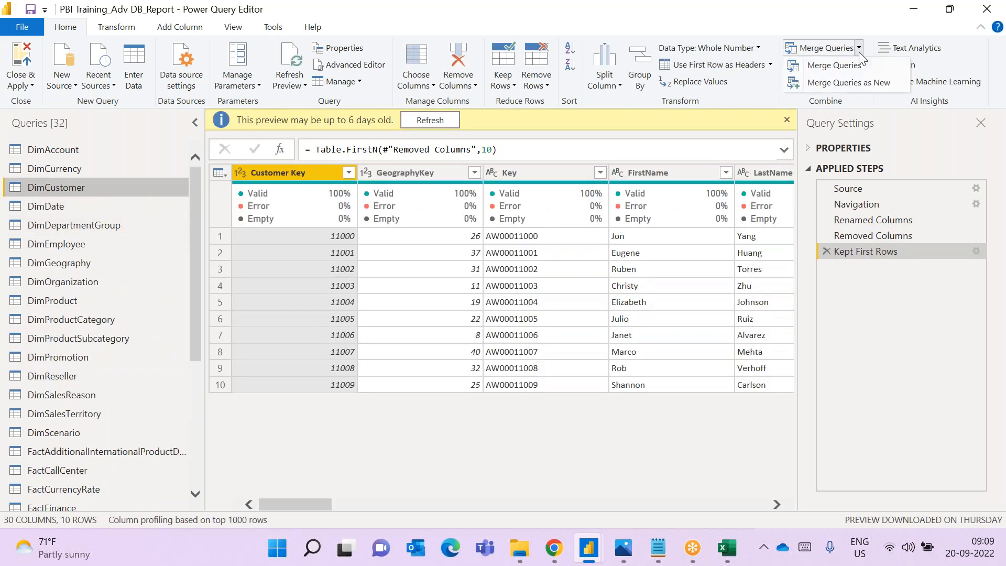
{"action": "left_click", "coordinate": [856, 79]}
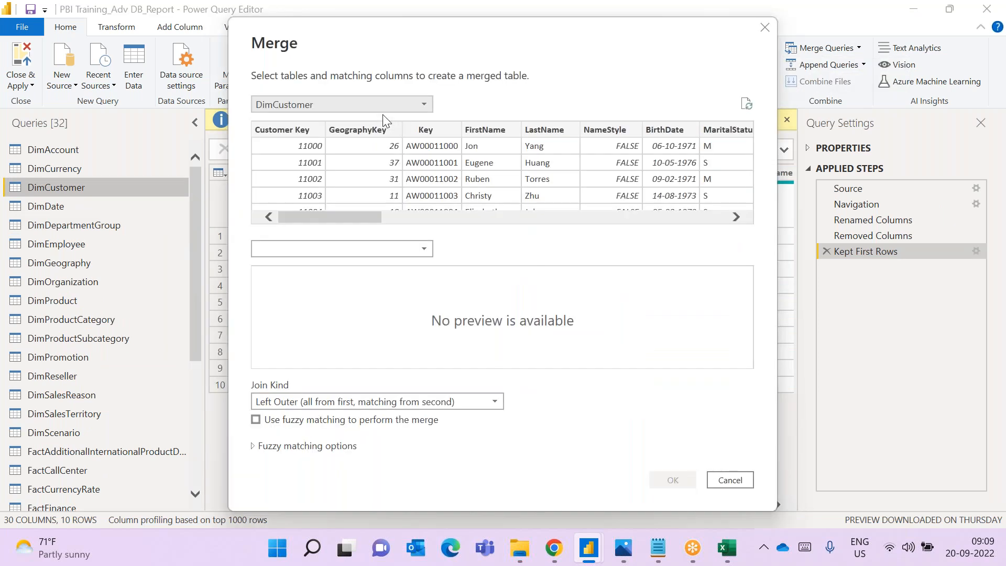
{"action": "left_click", "coordinate": [374, 103]}
{"action": "left_click", "coordinate": [368, 152]}
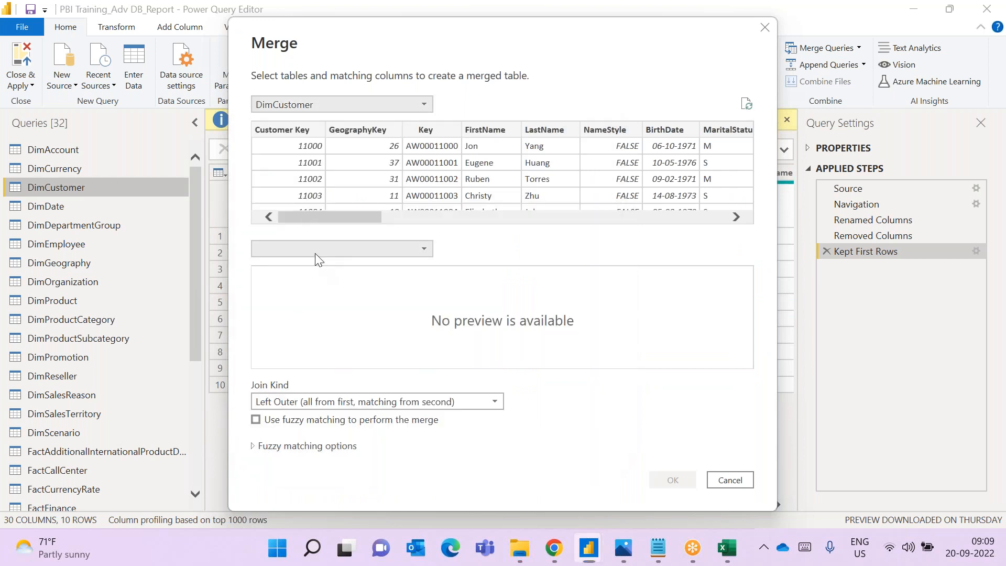
{"action": "left_click", "coordinate": [316, 249]}
{"action": "scroll", "coordinate": [360, 470], "scroll_direction": "down", "scroll_amount": 3}
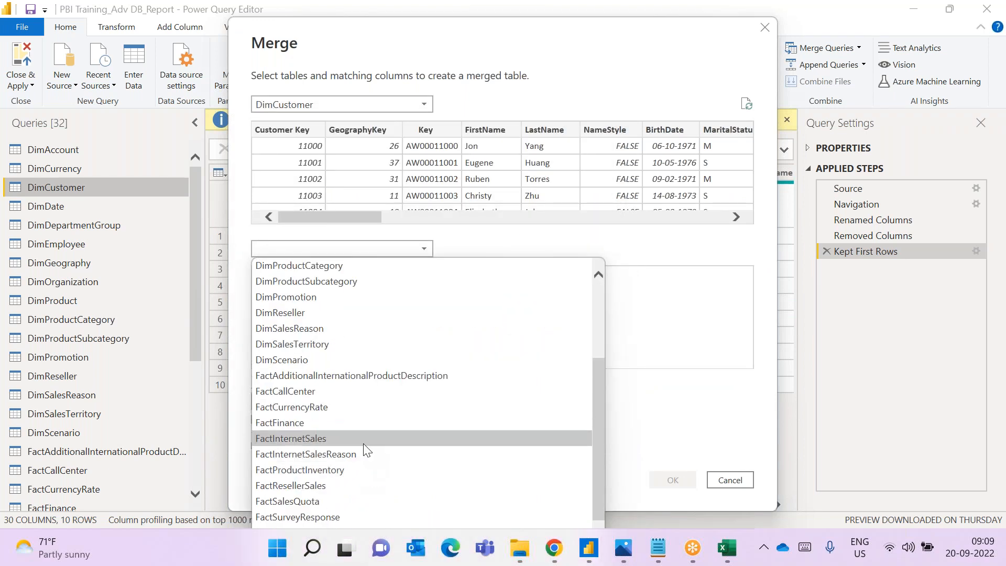
{"action": "left_click", "coordinate": [364, 444]}
Match Customer Key to CustomerKey and create the merge with the Right Anti (rows only in second) join kind
{"action": "left_click", "coordinate": [292, 130]}
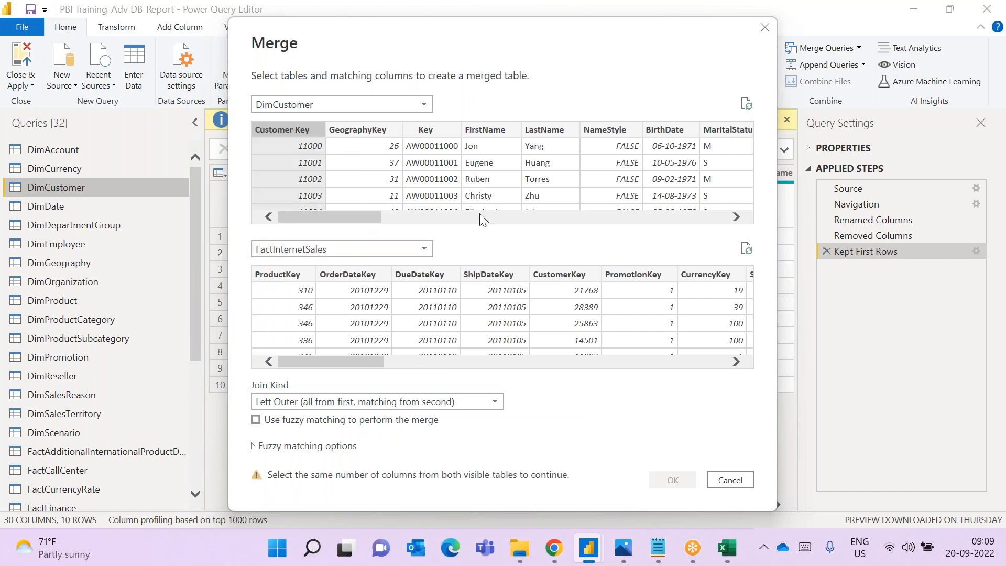
{"action": "left_click", "coordinate": [578, 273]}
{"action": "left_click", "coordinate": [417, 403]}
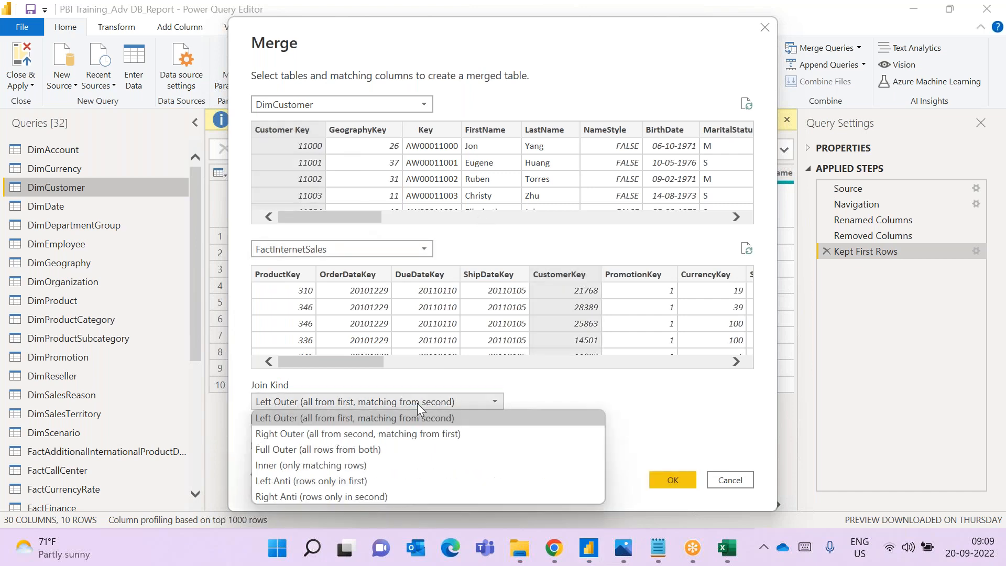
{"action": "left_click", "coordinate": [392, 499]}
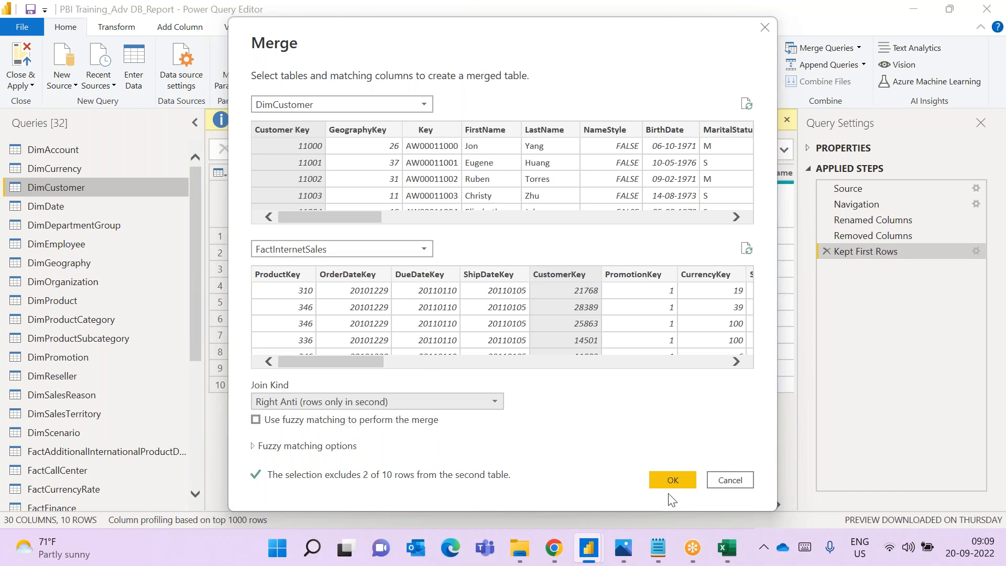
{"action": "left_click", "coordinate": [672, 480]}
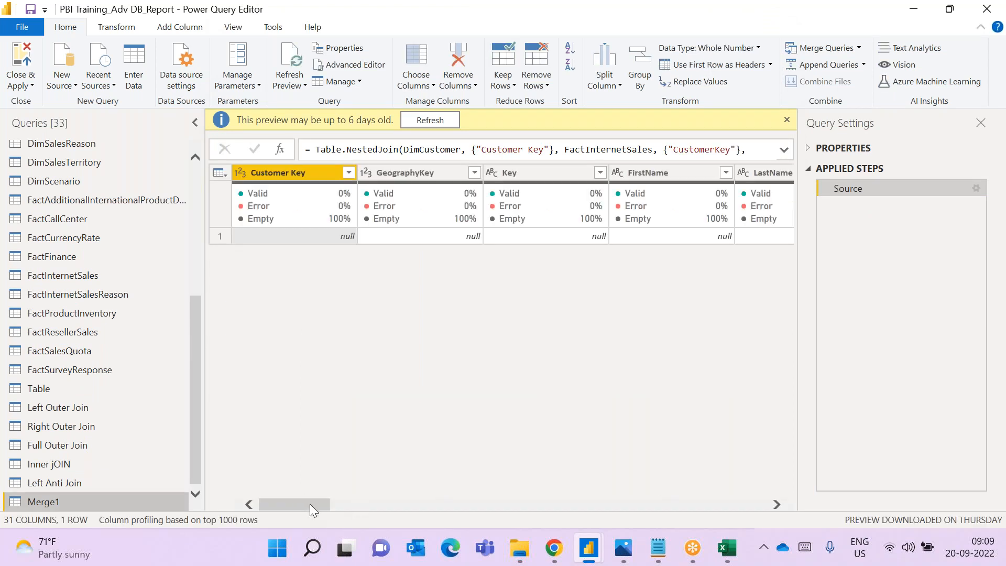
Expand the FactInternetSales.1 column of the right anti merge to include only SalesOrderLineNumber
{"action": "left_click_drag", "start_coordinate": [310, 504], "coordinate": [776, 507]}
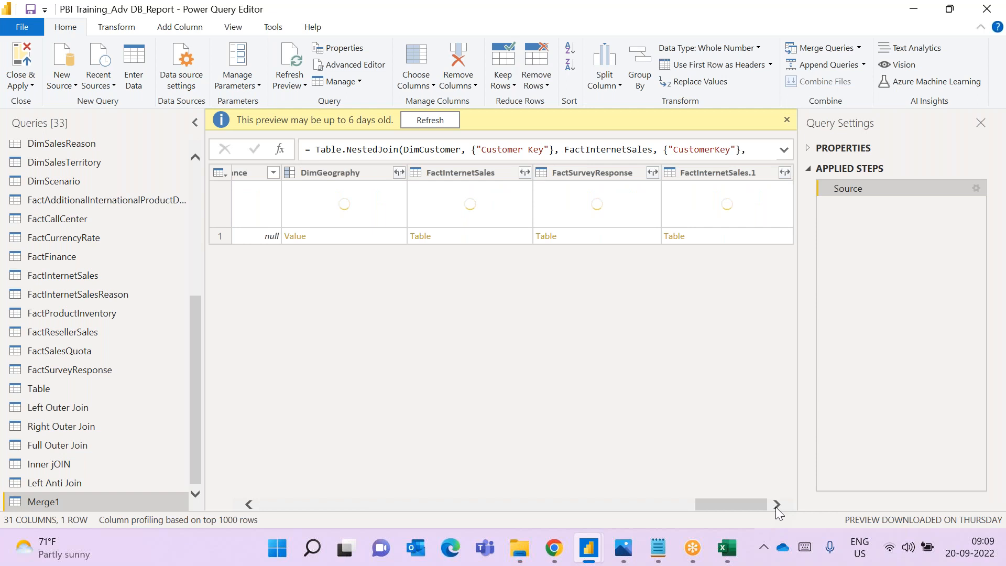
{"action": "left_click", "coordinate": [781, 173]}
{"action": "left_click", "coordinate": [781, 173]}
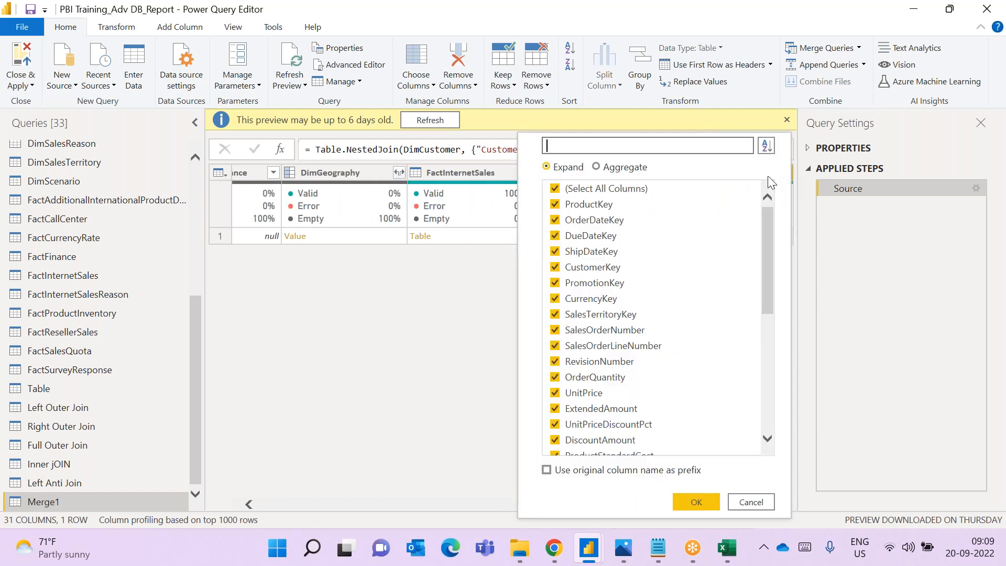
{"action": "left_click", "coordinate": [607, 188]}
{"action": "left_click", "coordinate": [555, 345]}
{"action": "left_click", "coordinate": [694, 502]}
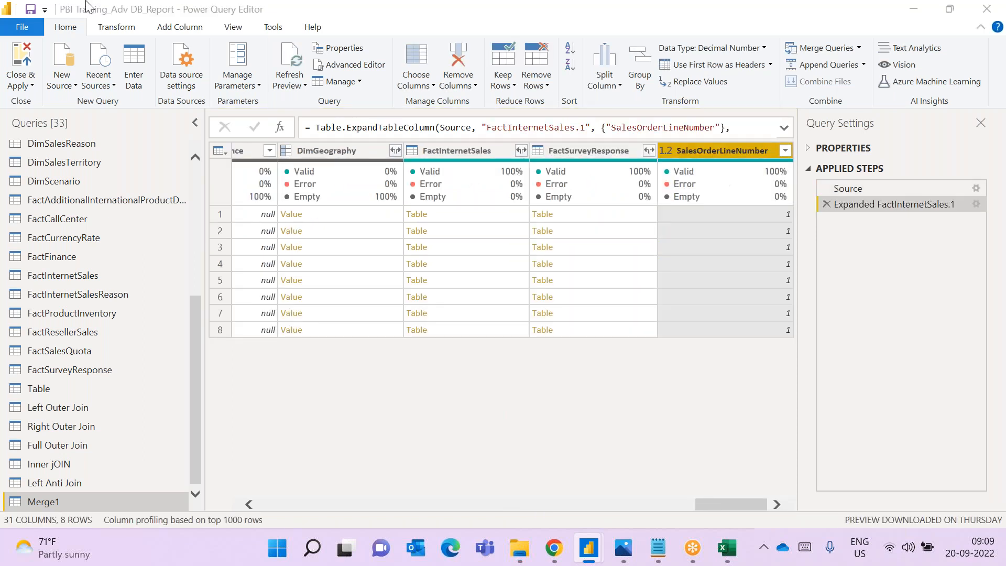
Remove the FactSurveyResponse, FactInternetSales and DimGeography columns from the right anti merge
{"action": "left_click_drag", "start_coordinate": [728, 505], "coordinate": [751, 505]}
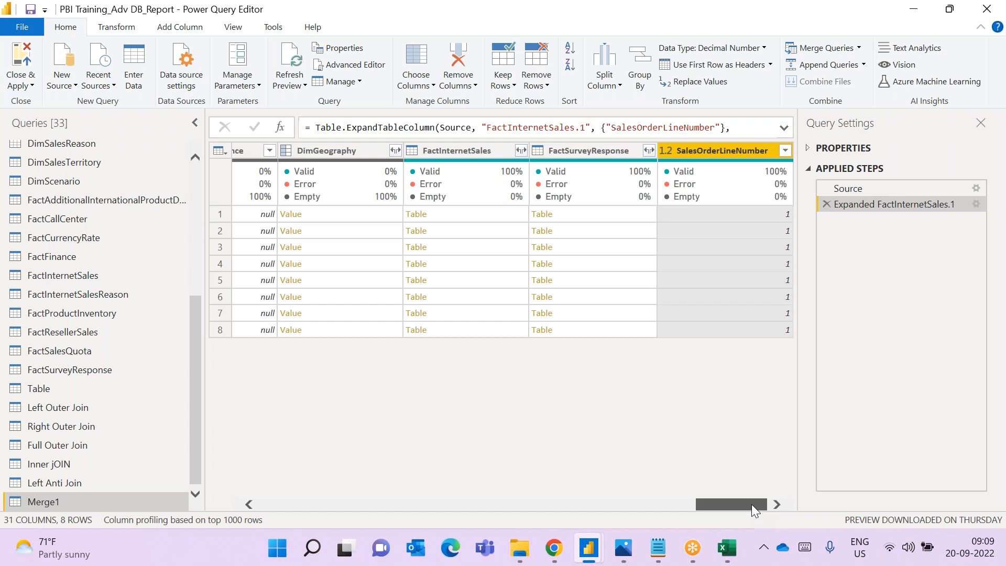
{"action": "left_click_drag", "start_coordinate": [752, 504], "coordinate": [751, 504]}
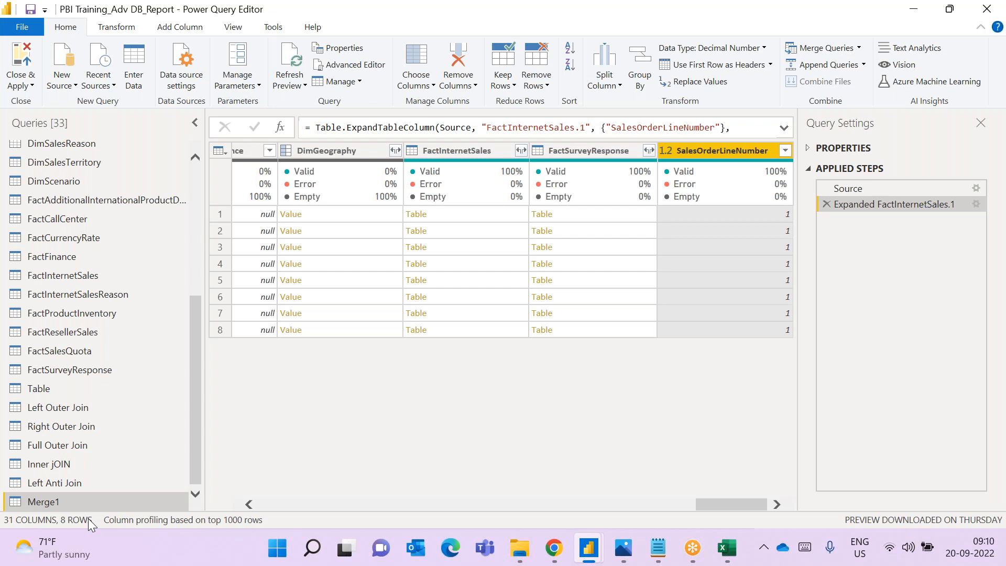
{"action": "mouse_move", "coordinate": [753, 199]}
{"action": "left_click", "coordinate": [569, 152]}
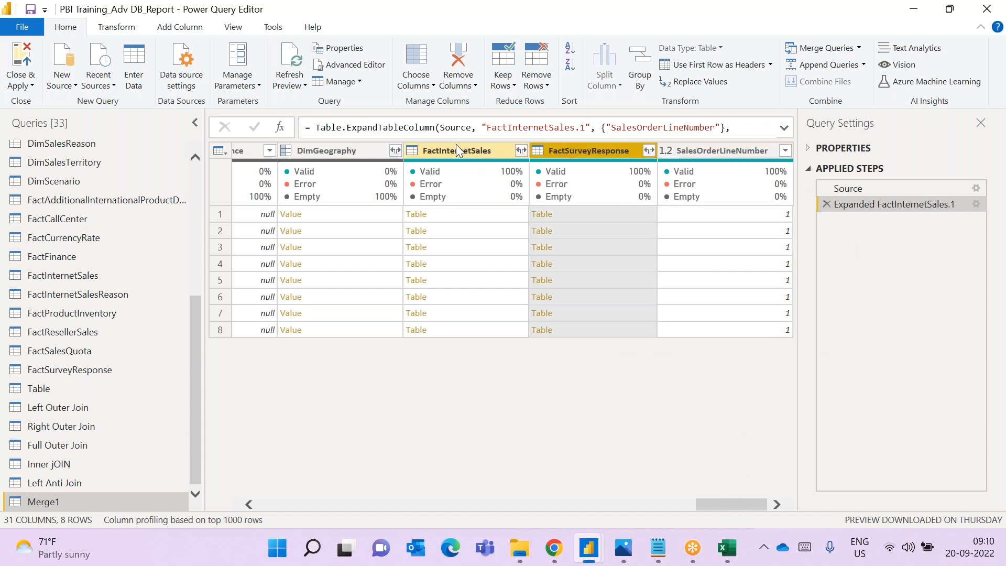
{"action": "left_click", "coordinate": [456, 150], "text": "ctrl"}
{"action": "left_click", "coordinate": [366, 150], "text": "ctrl"}
{"action": "right_click", "coordinate": [368, 148]}
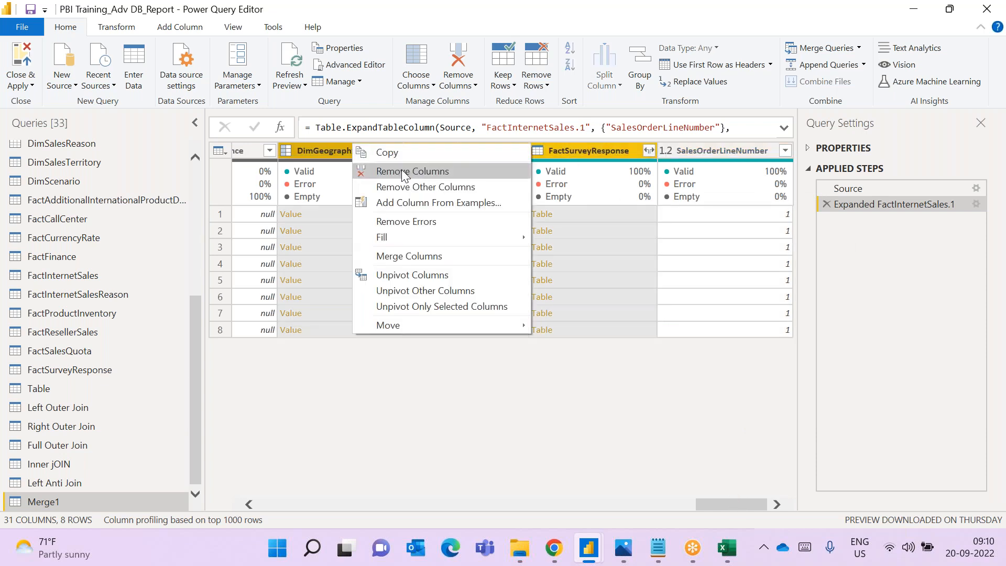
{"action": "key", "text": "Escape"}
{"action": "left_click_drag", "start_coordinate": [715, 501], "coordinate": [284, 502]}
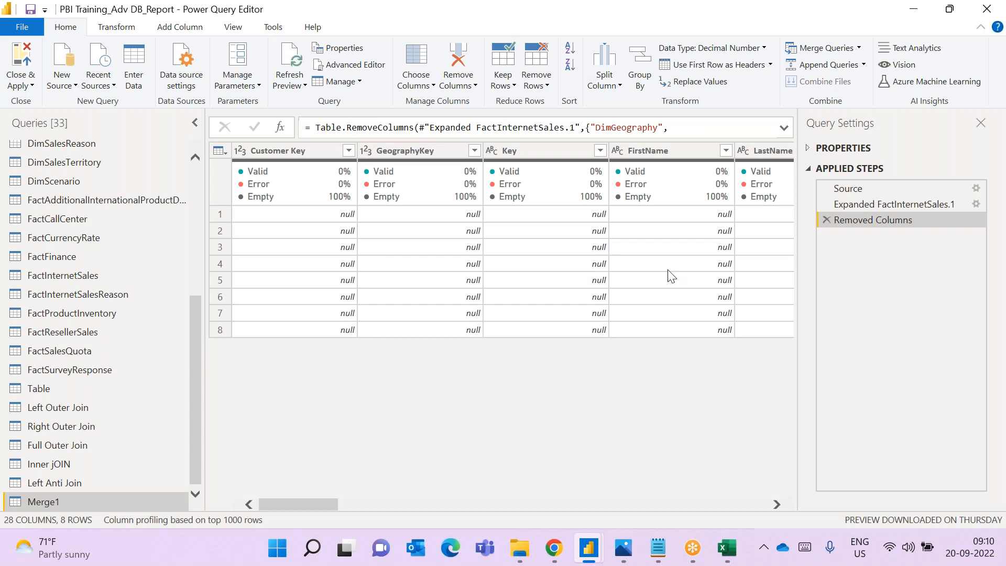
Examine the DimCustomer rows and the FactInternetSales columns that served as source tables for the merges
{"action": "scroll", "coordinate": [77, 259], "scroll_direction": "up", "scroll_amount": 5}
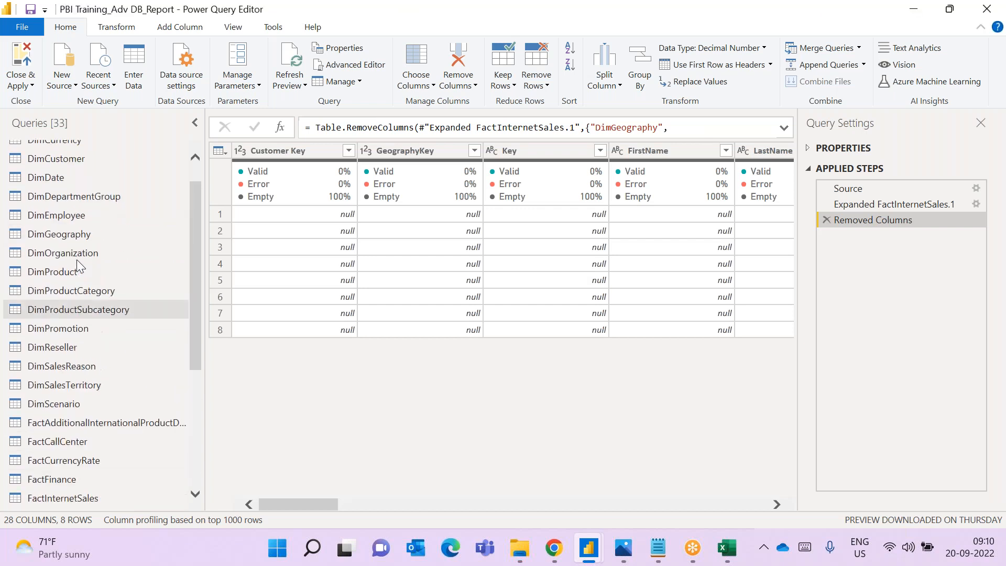
{"action": "left_click", "coordinate": [89, 194]}
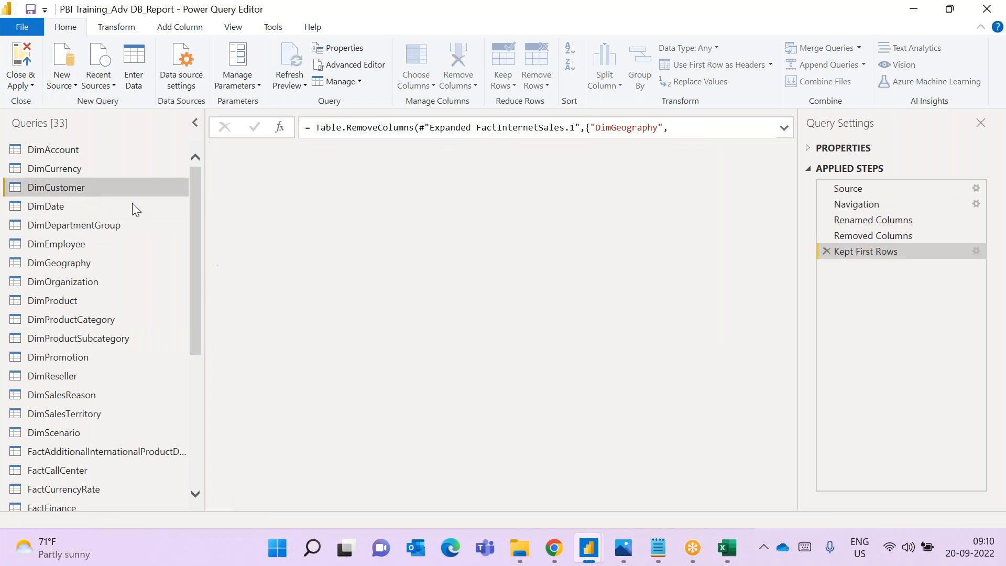
{"action": "left_click_drag", "start_coordinate": [196, 266], "coordinate": [197, 401]}
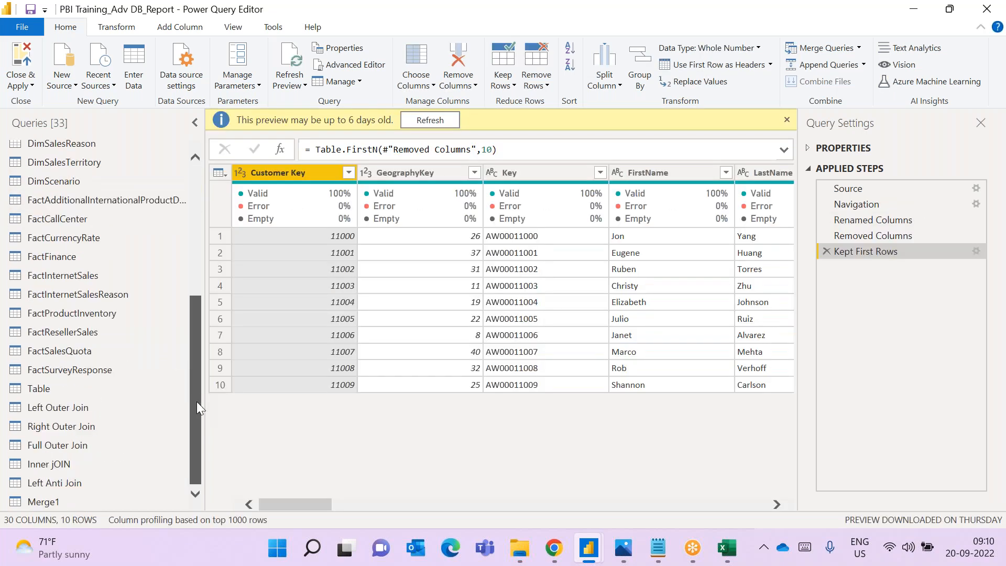
{"action": "left_click", "coordinate": [96, 276]}
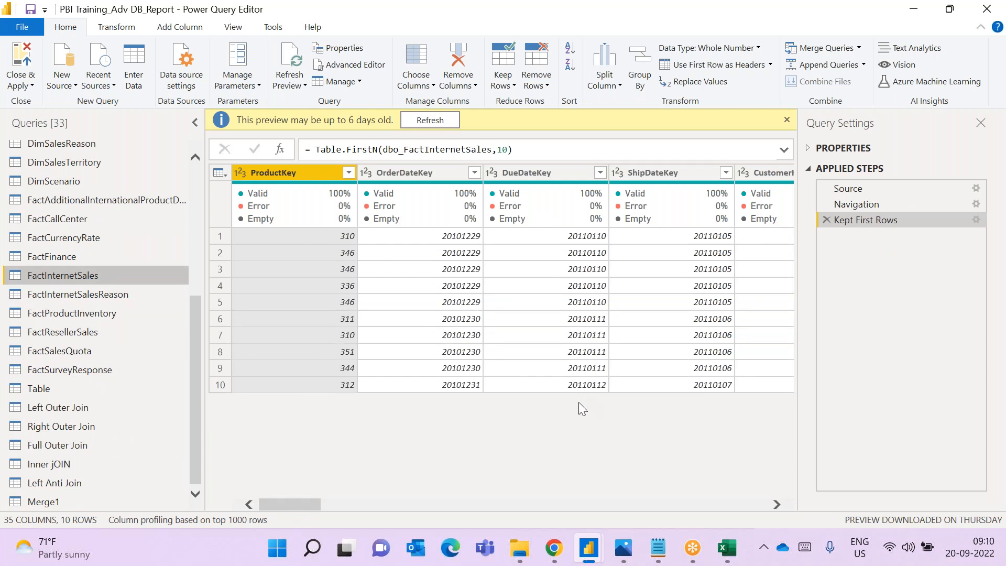
{"action": "left_click_drag", "start_coordinate": [305, 501], "coordinate": [468, 479]}
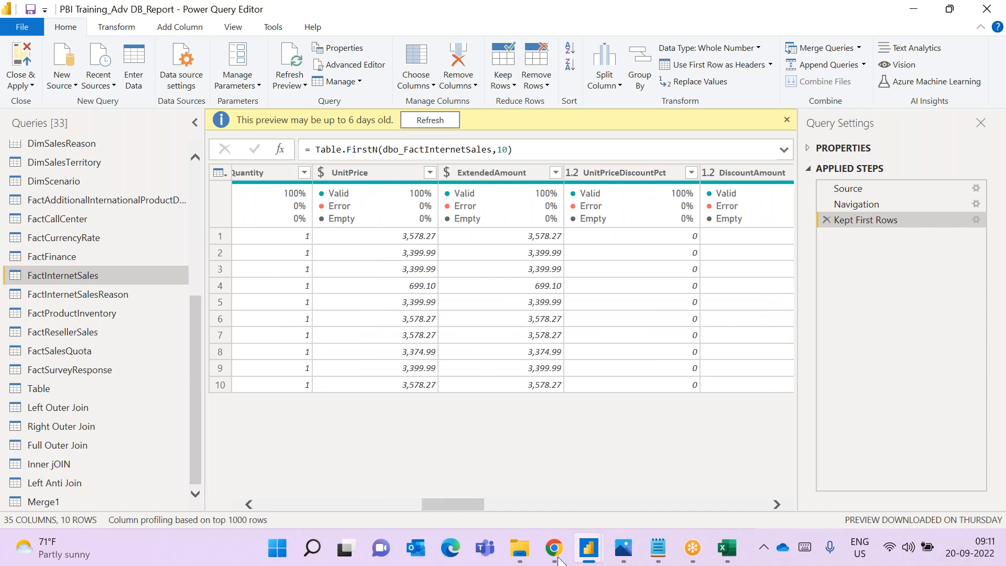
{"action": "left_click_drag", "start_coordinate": [464, 498], "coordinate": [556, 488]}
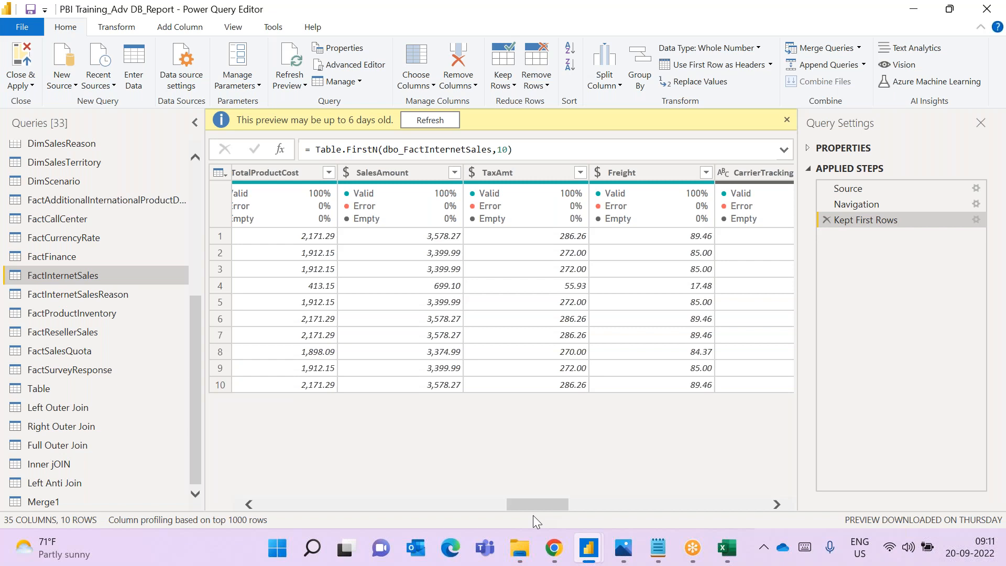
{"action": "left_click_drag", "start_coordinate": [526, 510], "coordinate": [526, 510]}
{"action": "left_click_drag", "start_coordinate": [539, 506], "coordinate": [296, 528]}
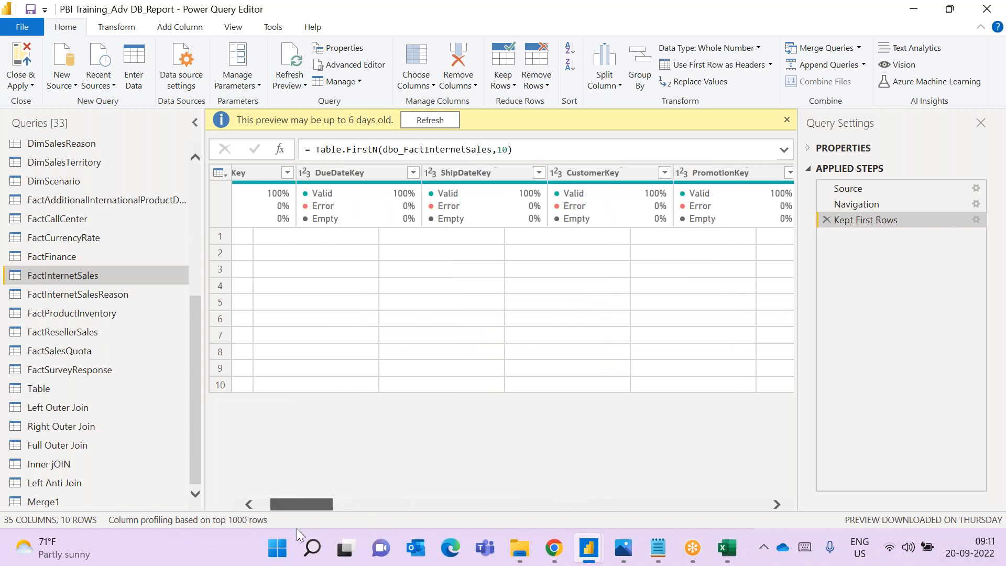
{"action": "left_click", "coordinate": [342, 290]}
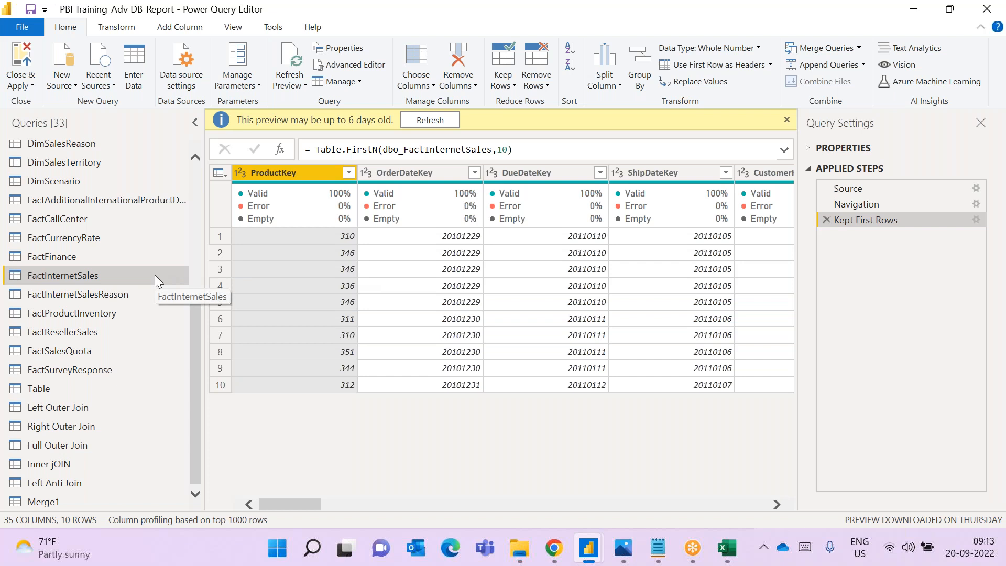
{"action": "scroll", "coordinate": [145, 260], "scroll_direction": "up", "scroll_amount": 1}
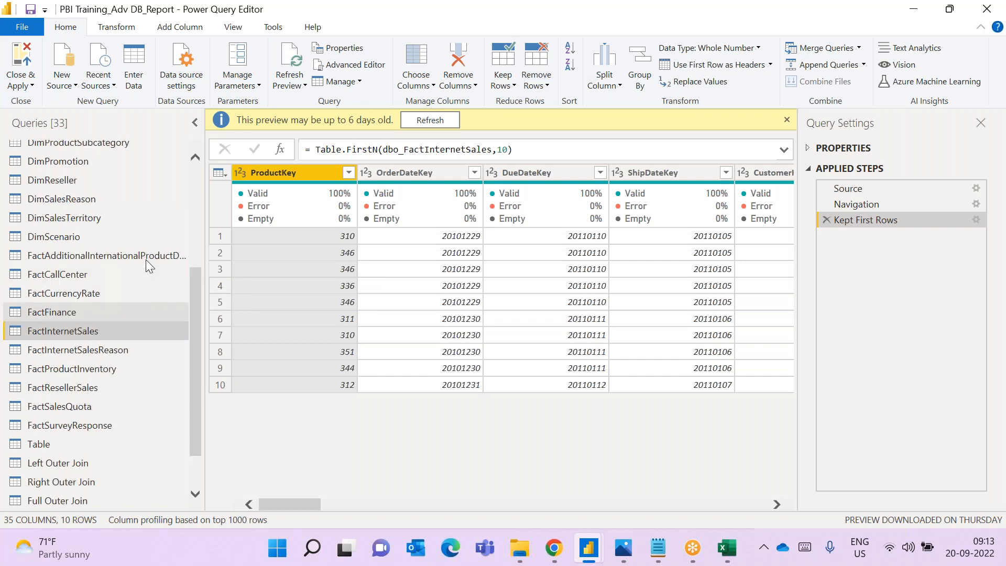
{"action": "scroll", "coordinate": [71, 230], "scroll_direction": "up", "scroll_amount": 2}
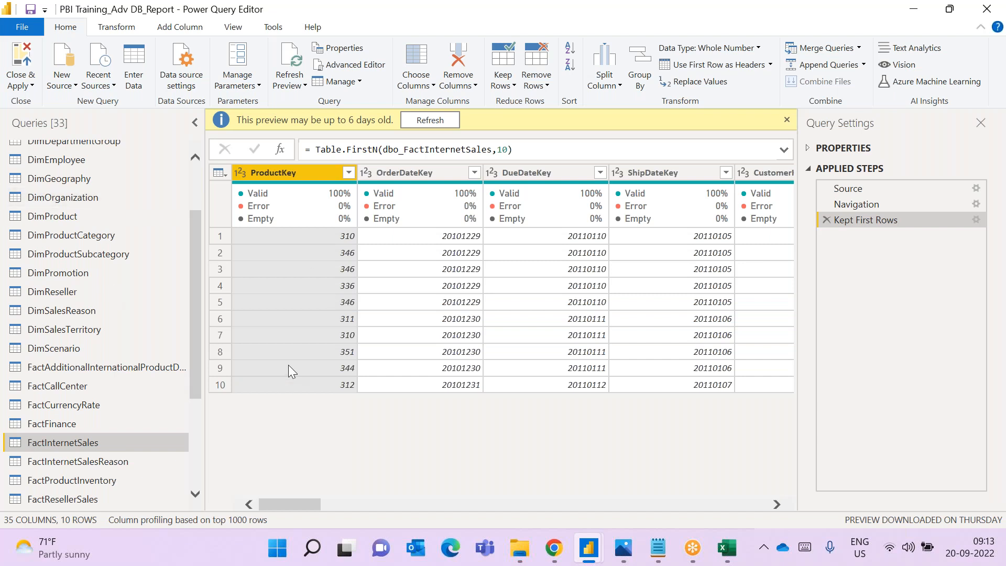
{"action": "left_click_drag", "start_coordinate": [197, 286], "coordinate": [195, 241]}
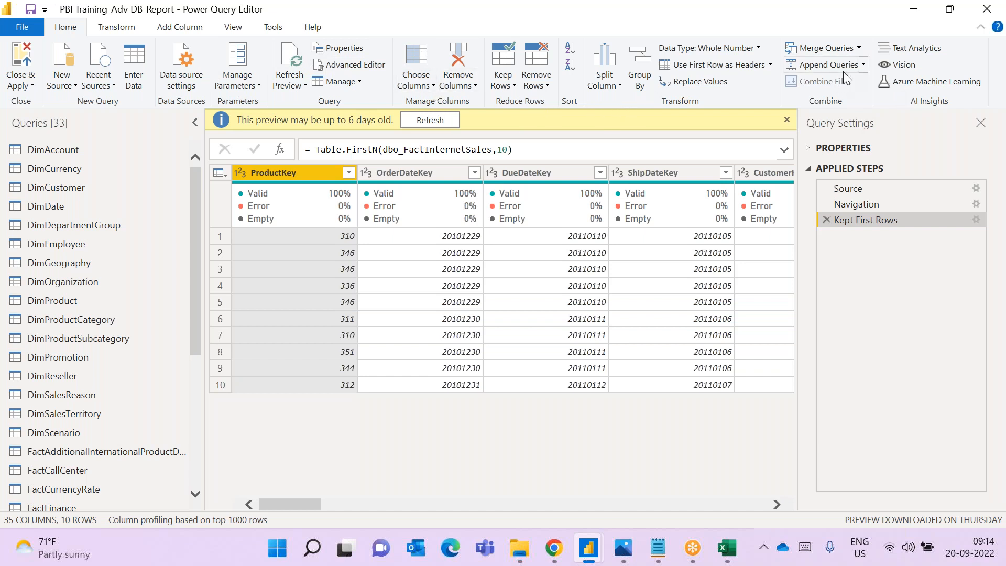
{"action": "left_click", "coordinate": [133, 24]}
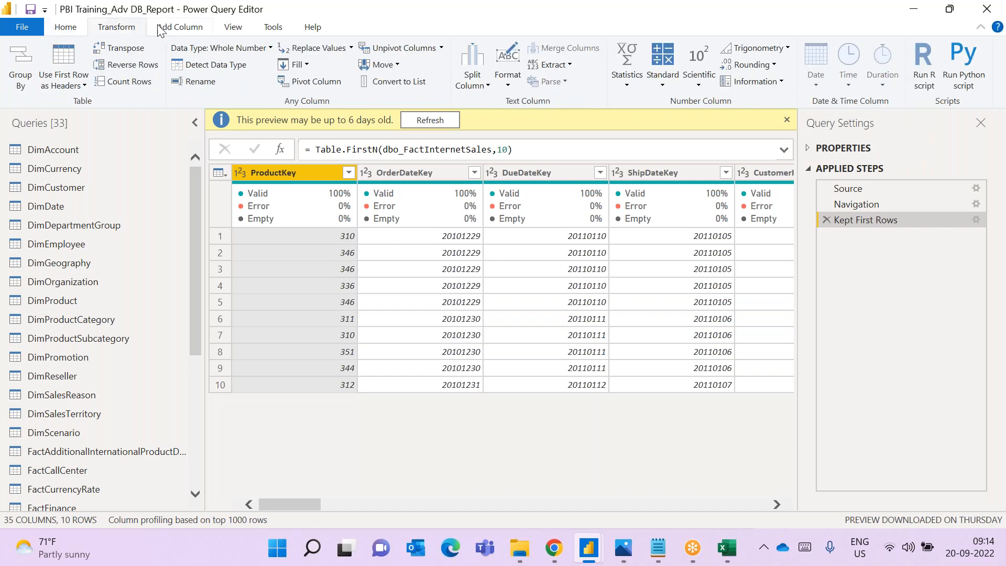
{"action": "left_click", "coordinate": [160, 29]}
{"action": "left_click", "coordinate": [114, 33]}
{"action": "left_click", "coordinate": [157, 28]}
{"action": "left_click", "coordinate": [121, 29]}
{"action": "left_click", "coordinate": [164, 30]}
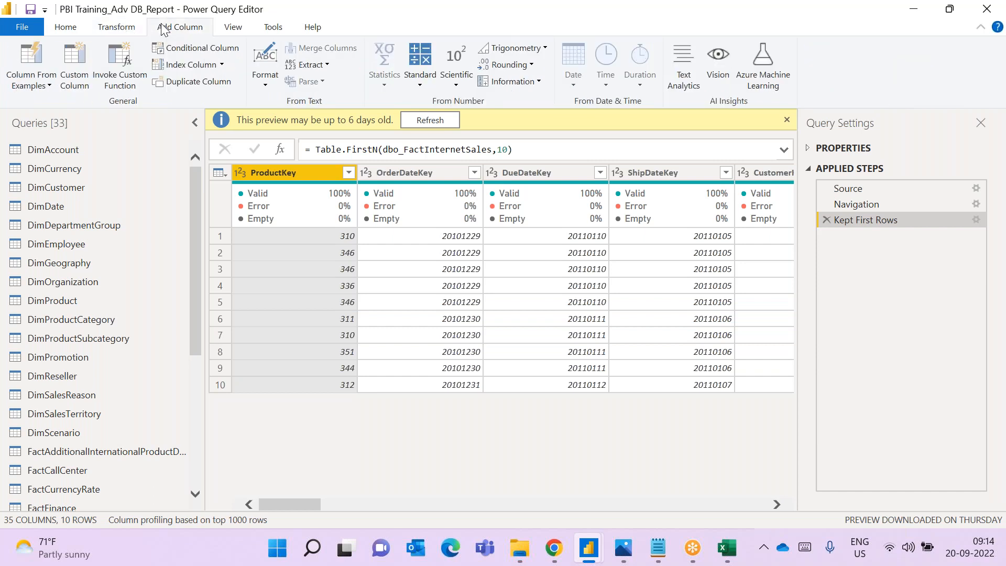
{"action": "left_click", "coordinate": [132, 30]}
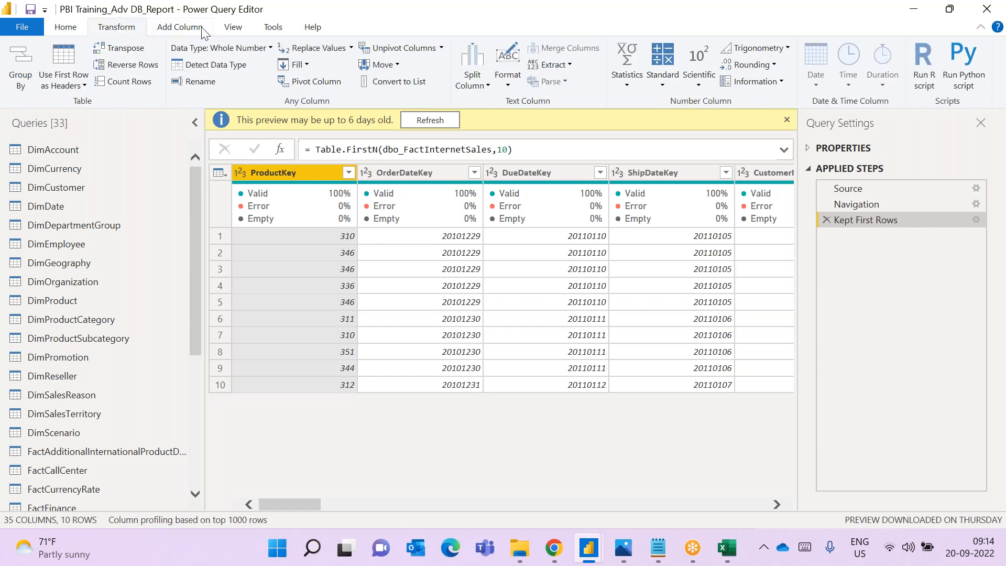
{"action": "left_click", "coordinate": [67, 32]}
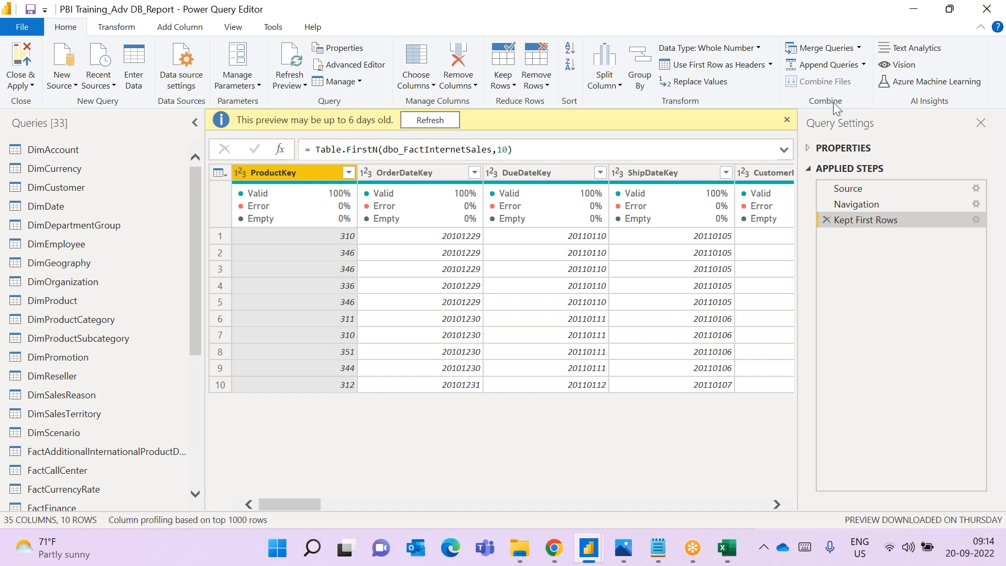
{"action": "left_click", "coordinate": [862, 67]}
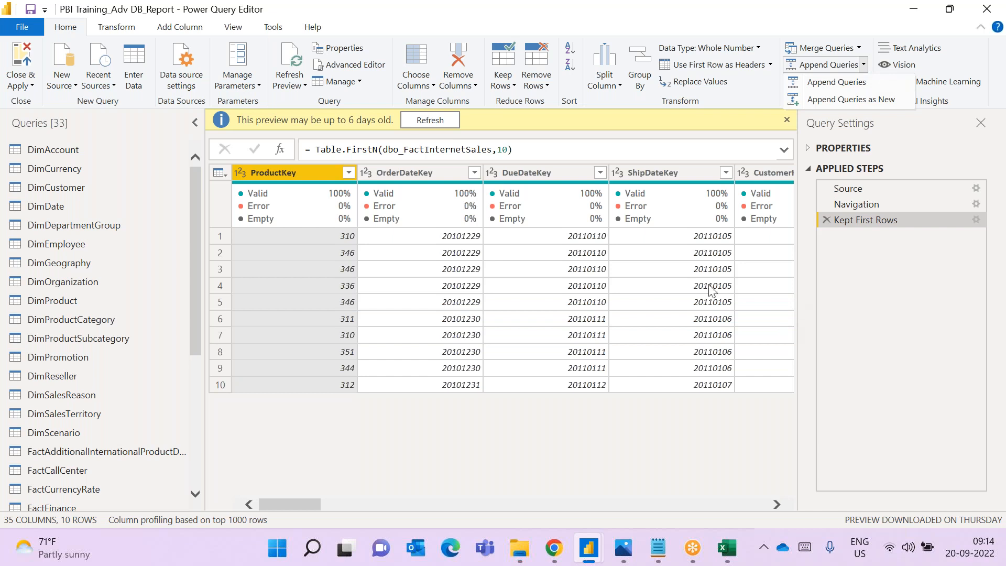
{"action": "left_click", "coordinate": [856, 285]}
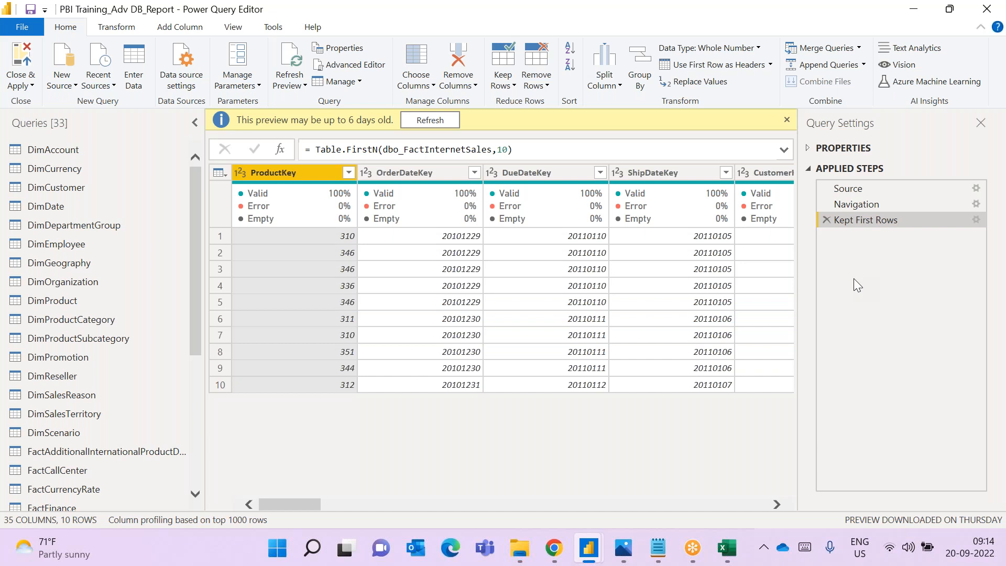
Start merging FactInternetSales with DimCustomer within the existing query and enable fuzzy matching
{"action": "double_click", "coordinate": [237, 21]}
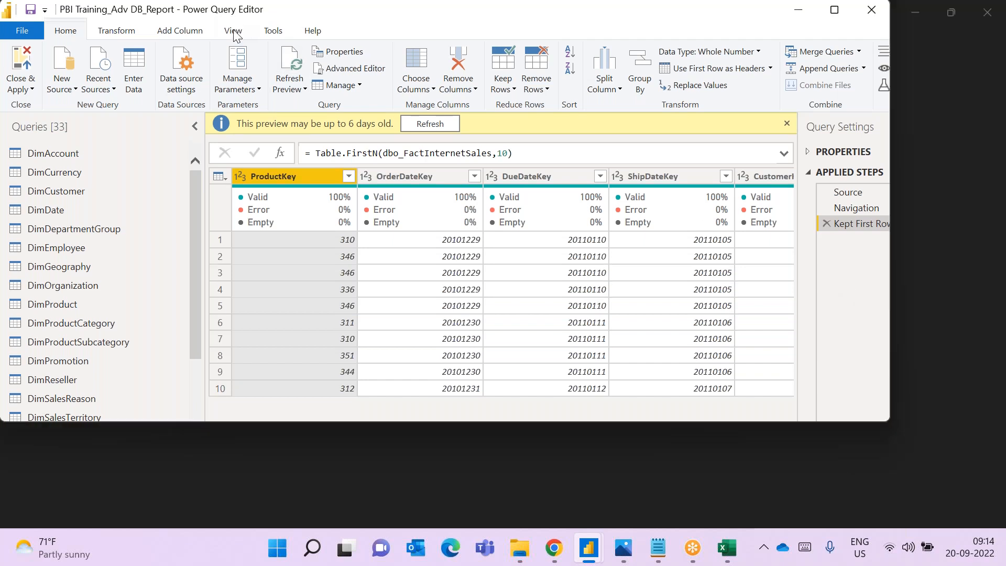
{"action": "left_click_drag", "start_coordinate": [236, 24], "coordinate": [261, 68]}
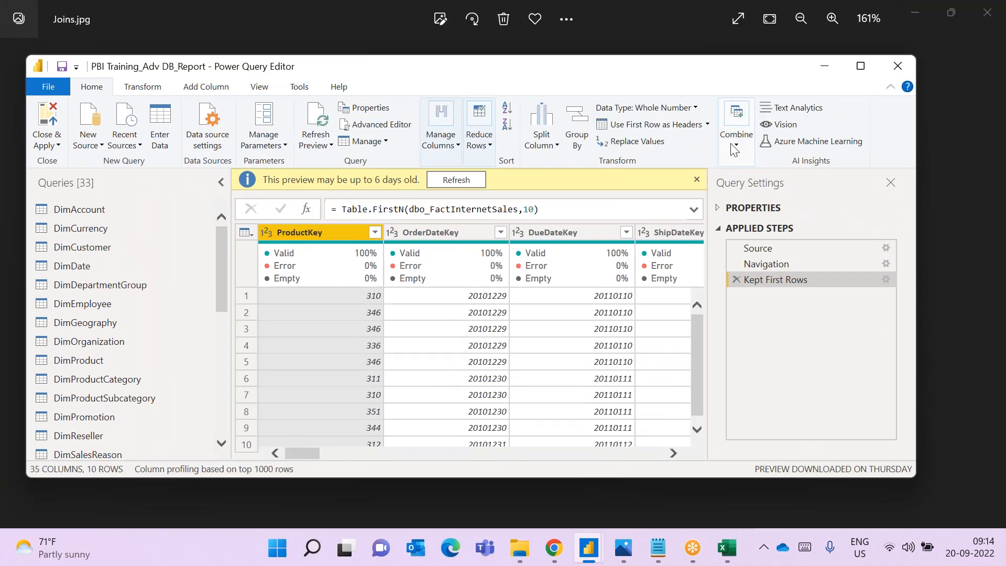
{"action": "left_click", "coordinate": [740, 149]}
{"action": "left_click", "coordinate": [752, 174]}
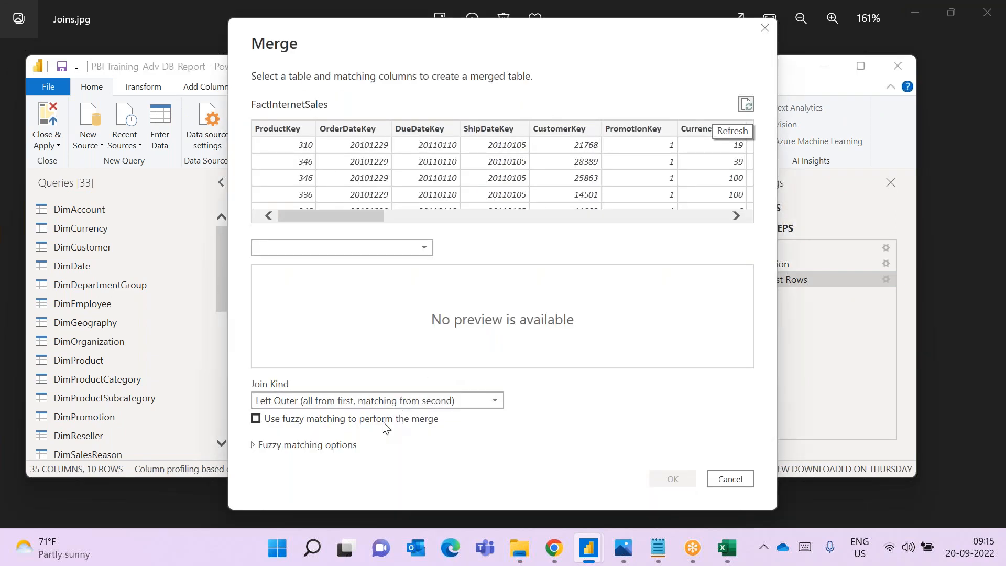
{"action": "left_click", "coordinate": [379, 423]}
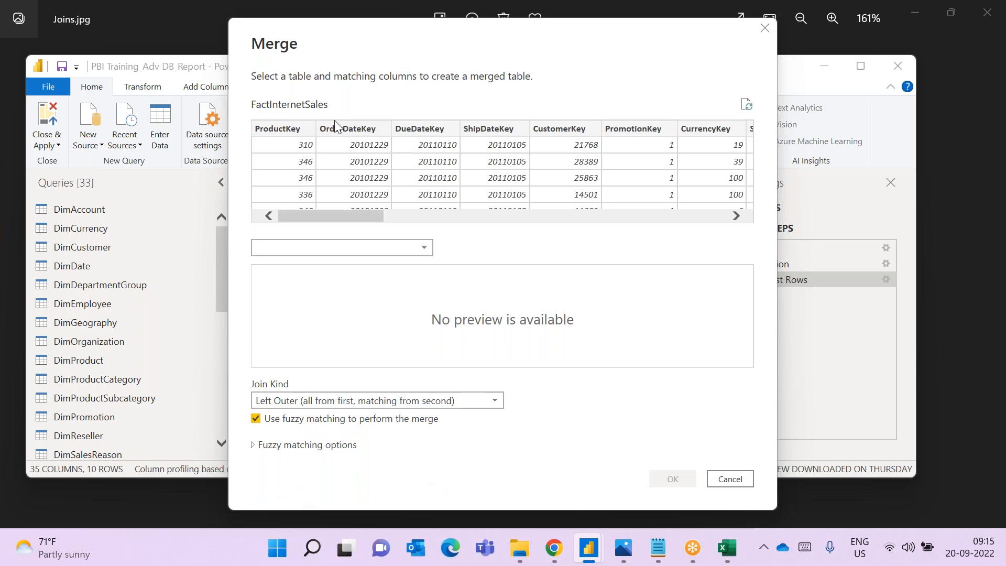
{"action": "left_click", "coordinate": [385, 249]}
{"action": "left_click", "coordinate": [369, 291]}
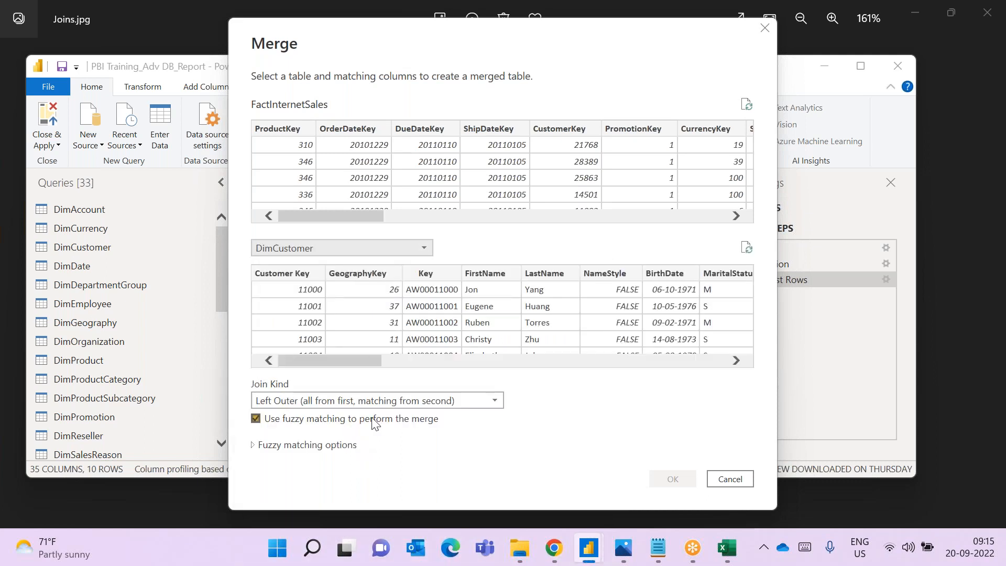
Examine the fuzzy matching options of the merge, including the similarity threshold and the case and text-part settings
{"action": "left_click", "coordinate": [321, 446]}
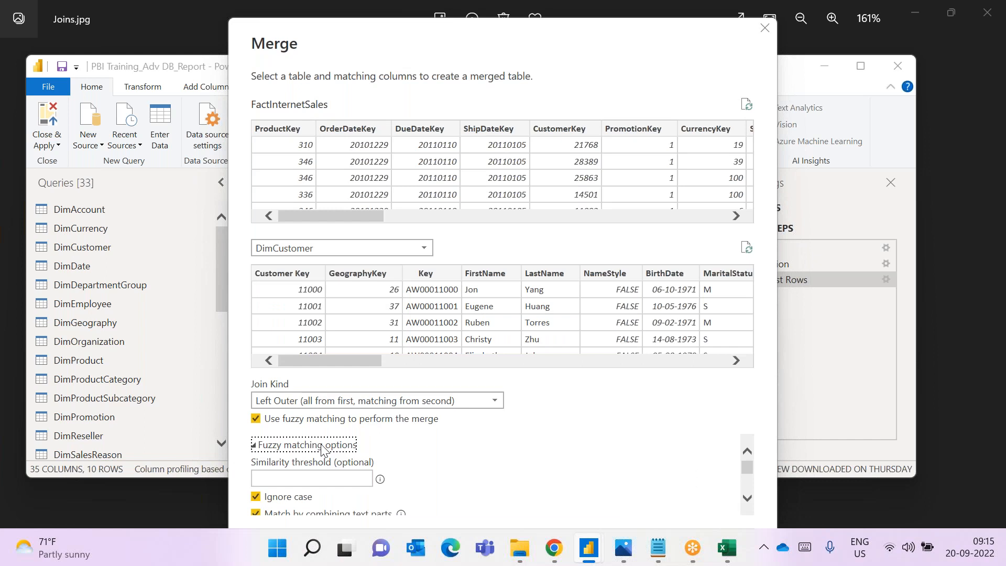
{"action": "left_click", "coordinate": [321, 446]}
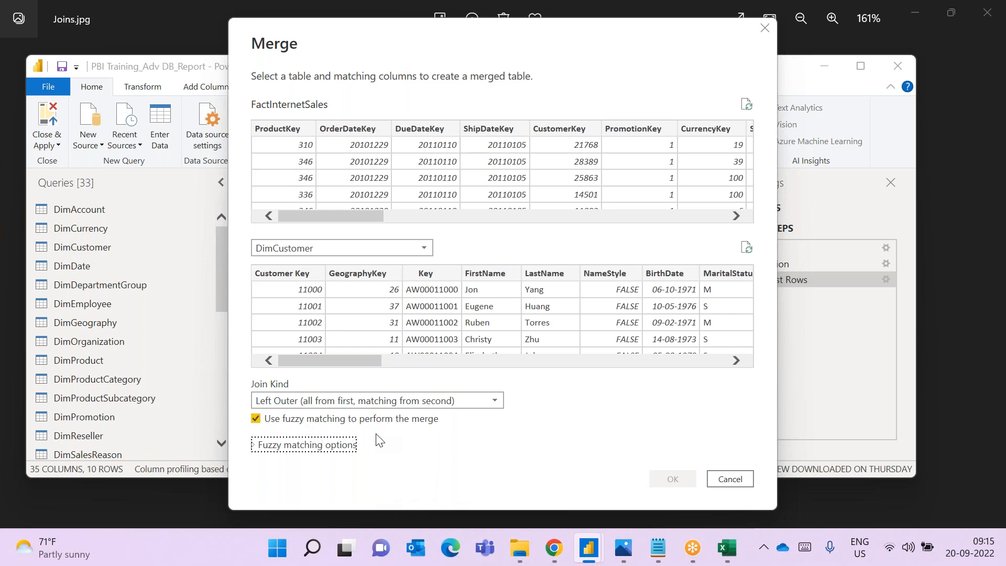
{"action": "left_click", "coordinate": [259, 444]}
{"action": "scroll", "coordinate": [315, 454], "scroll_direction": "down", "scroll_amount": 1}
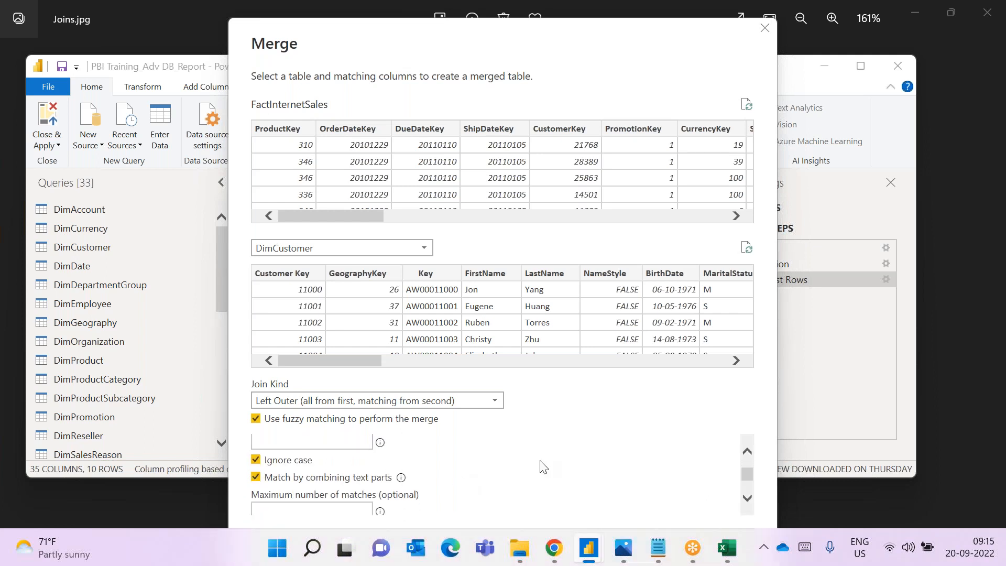
{"action": "left_click_drag", "start_coordinate": [451, 44], "coordinate": [392, 27]}
{"action": "left_click_drag", "start_coordinate": [689, 457], "coordinate": [688, 440]}
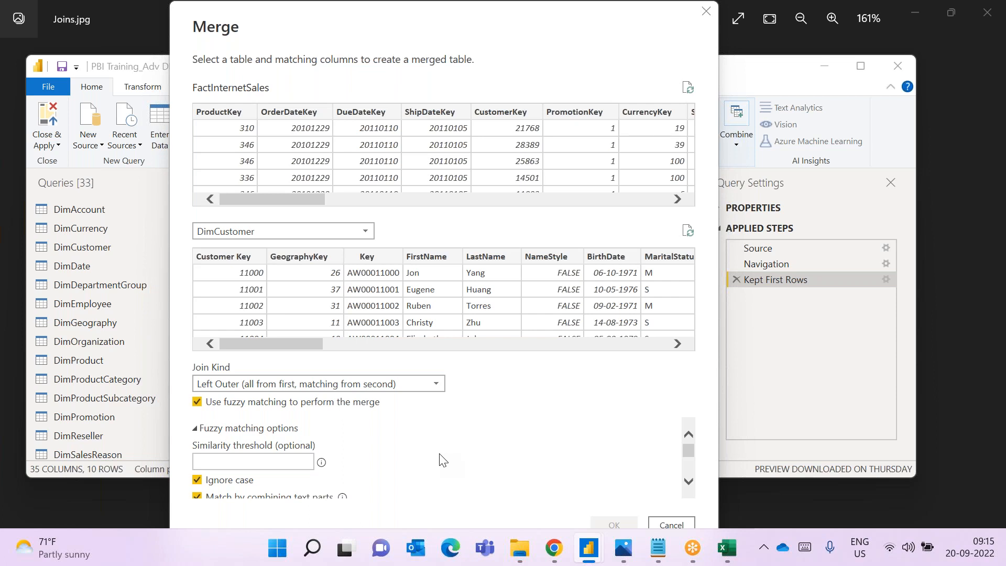
{"action": "scroll", "coordinate": [386, 473], "scroll_direction": "down", "scroll_amount": 1}
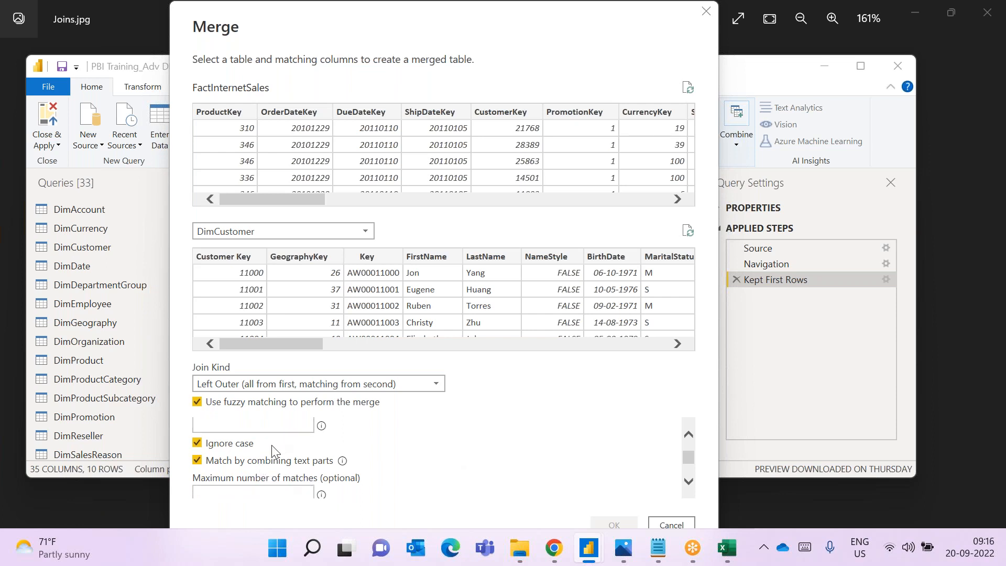
Turn off Ignore case and Match by combining text parts, and review the maximum number of matches and transformation table options
{"action": "left_click", "coordinate": [214, 446]}
{"action": "left_click", "coordinate": [281, 463]}
{"action": "scroll", "coordinate": [293, 461], "scroll_direction": "down", "scroll_amount": 2}
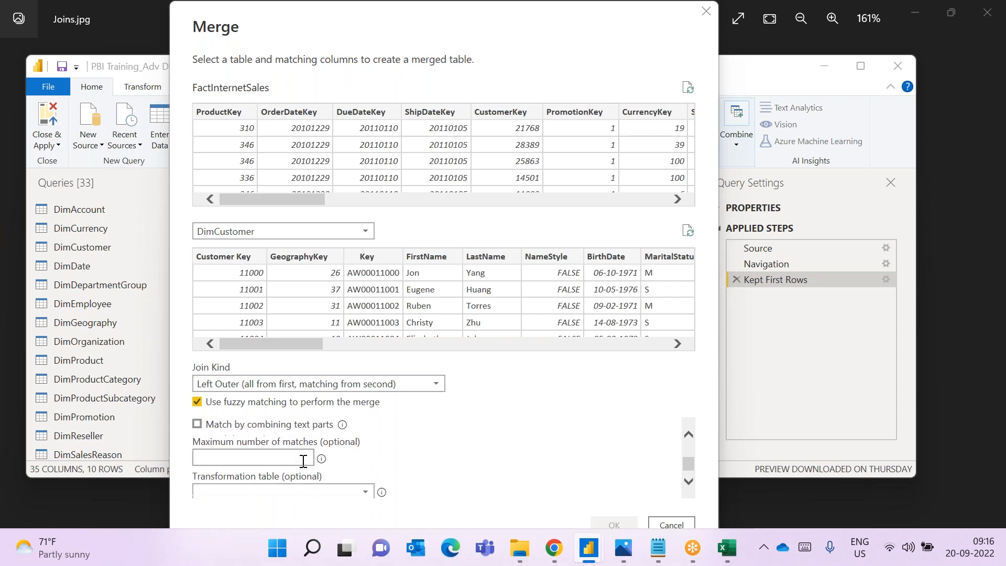
{"action": "mouse_move", "coordinate": [323, 461]}
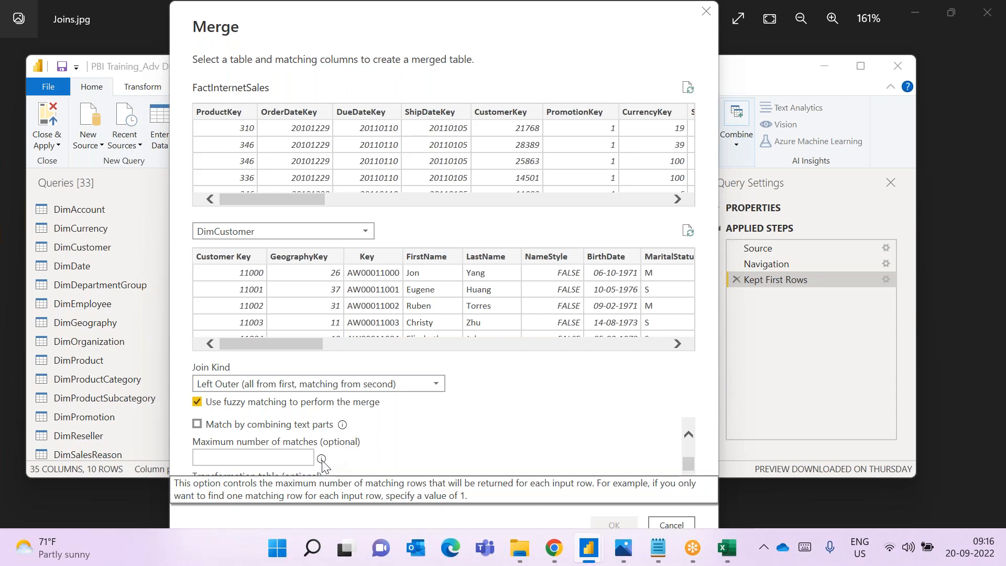
{"action": "scroll", "coordinate": [361, 466], "scroll_direction": "down", "scroll_amount": 1}
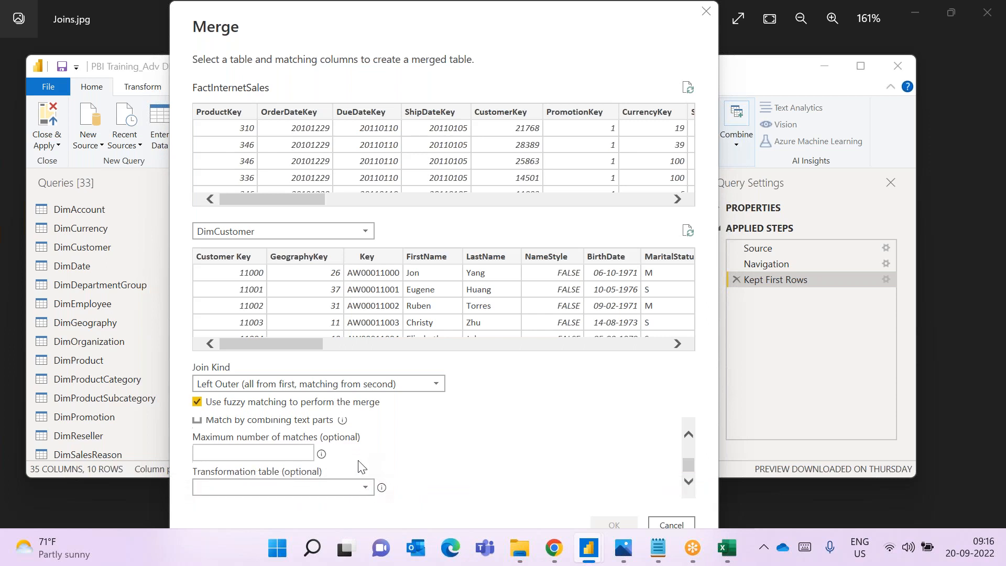
{"action": "left_click", "coordinate": [368, 487]}
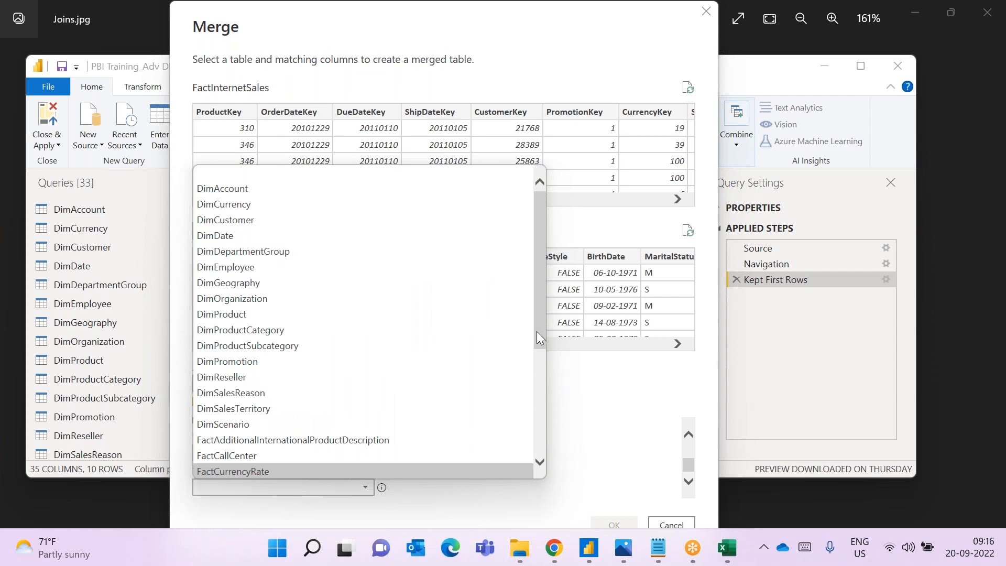
{"action": "left_click", "coordinate": [603, 451]}
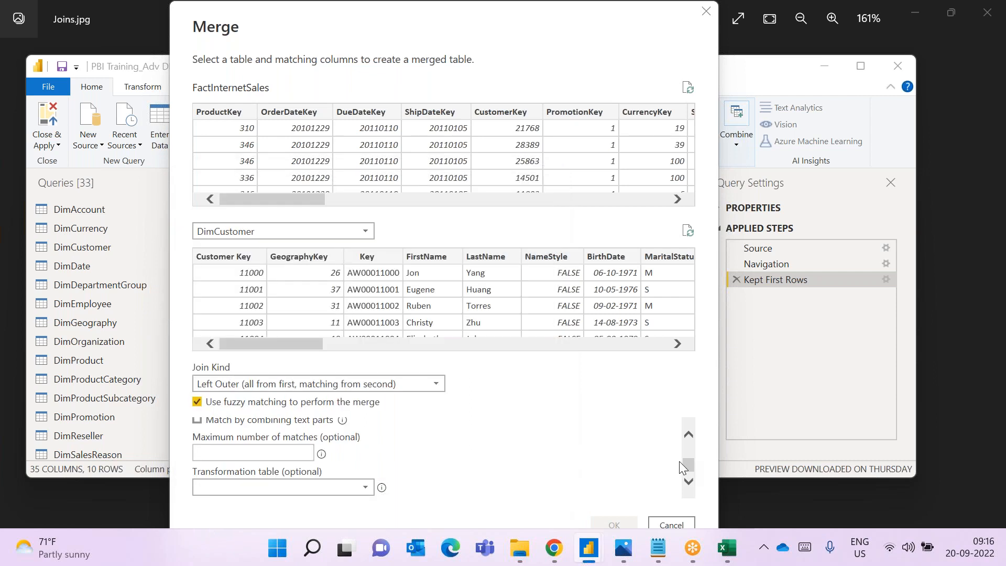
{"action": "left_click_drag", "start_coordinate": [683, 465], "coordinate": [689, 439]}
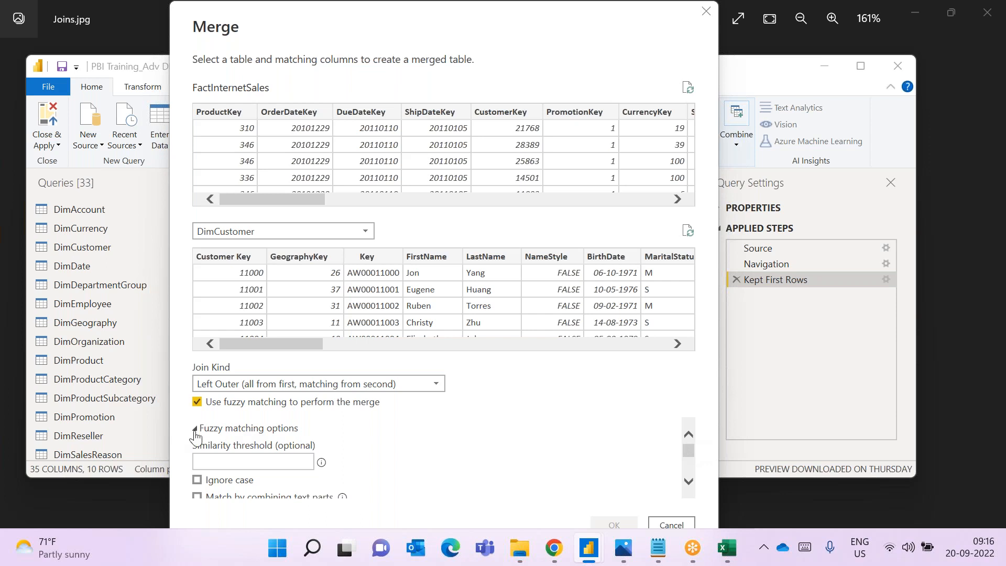
Collapse the fuzzy matching options, cancel the FactInternetSales merge and maximize the editor window
{"action": "left_click", "coordinate": [196, 429]}
{"action": "left_click", "coordinate": [198, 402]}
{"action": "left_click", "coordinate": [198, 403]}
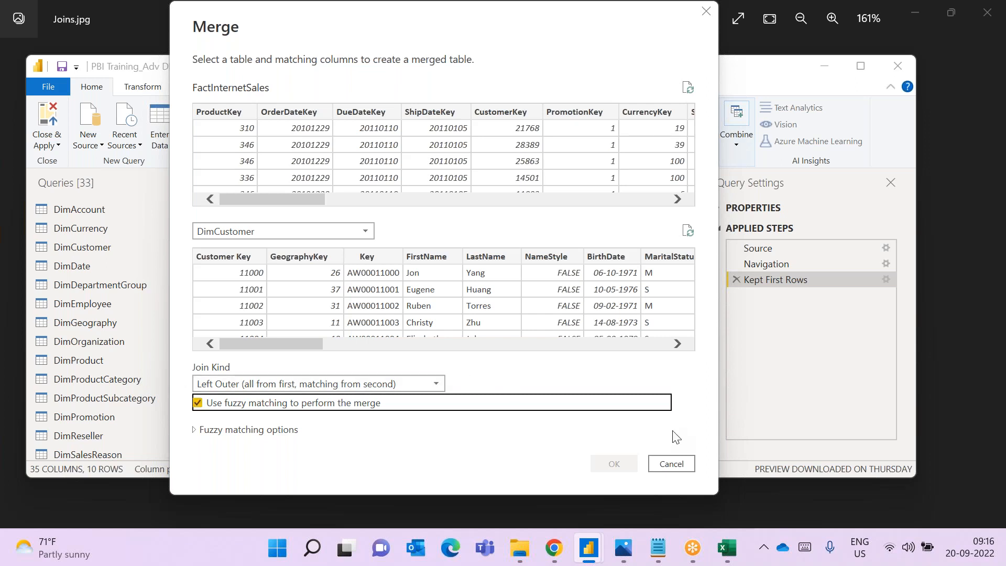
{"action": "left_click_drag", "start_coordinate": [491, 47], "coordinate": [464, 140]}
{"action": "left_click", "coordinate": [680, 107]}
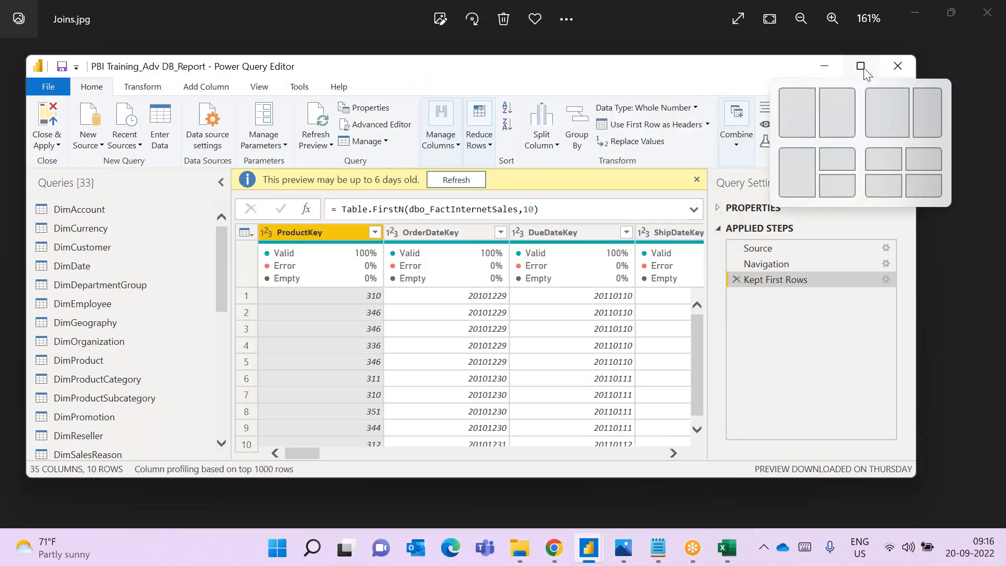
{"action": "left_click", "coordinate": [861, 67]}
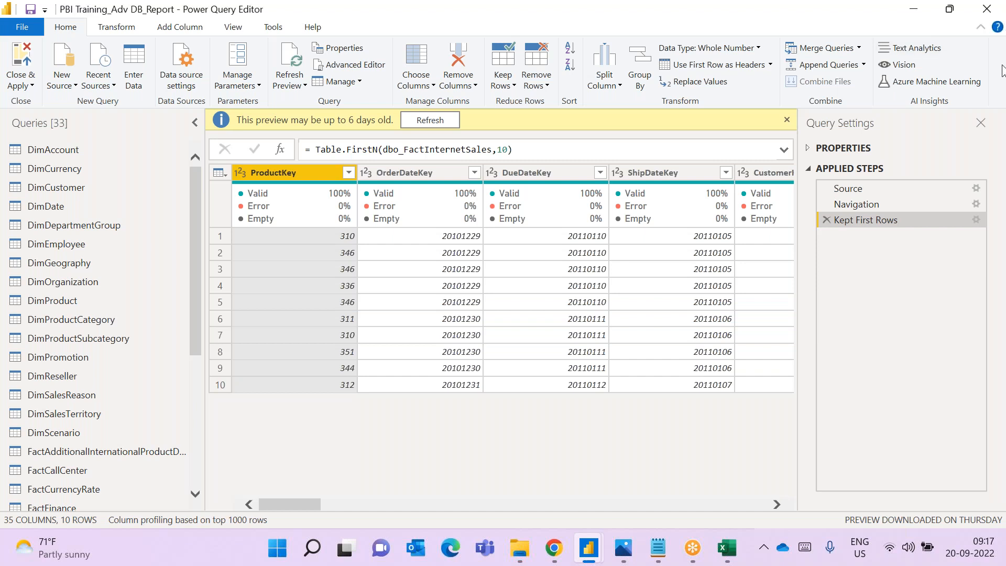
{"action": "left_click", "coordinate": [537, 8]}
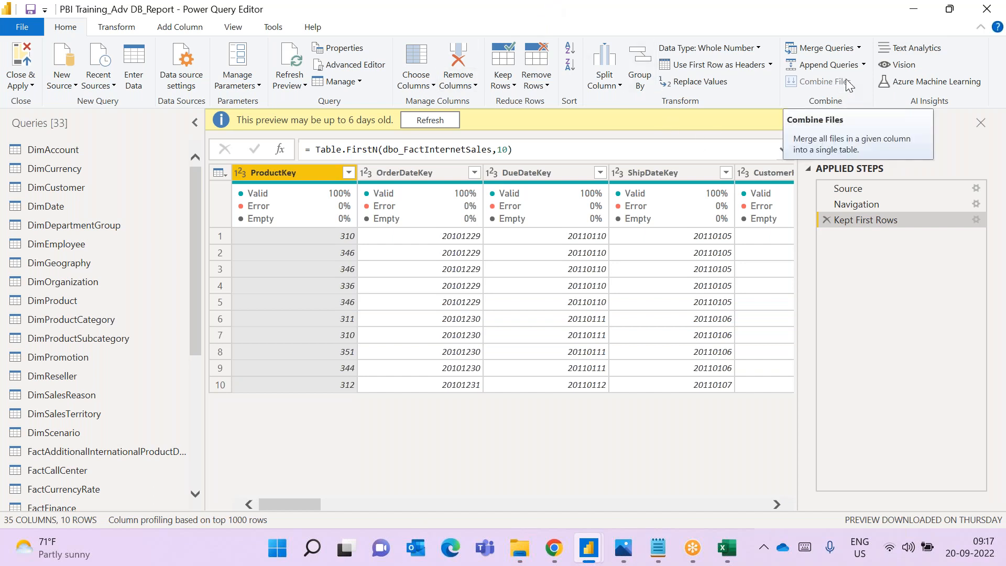
Set up a merge as a new query from DimCustomer and FactInternetSales, matching Customer Key to CustomerKey
{"action": "left_click", "coordinate": [131, 193]}
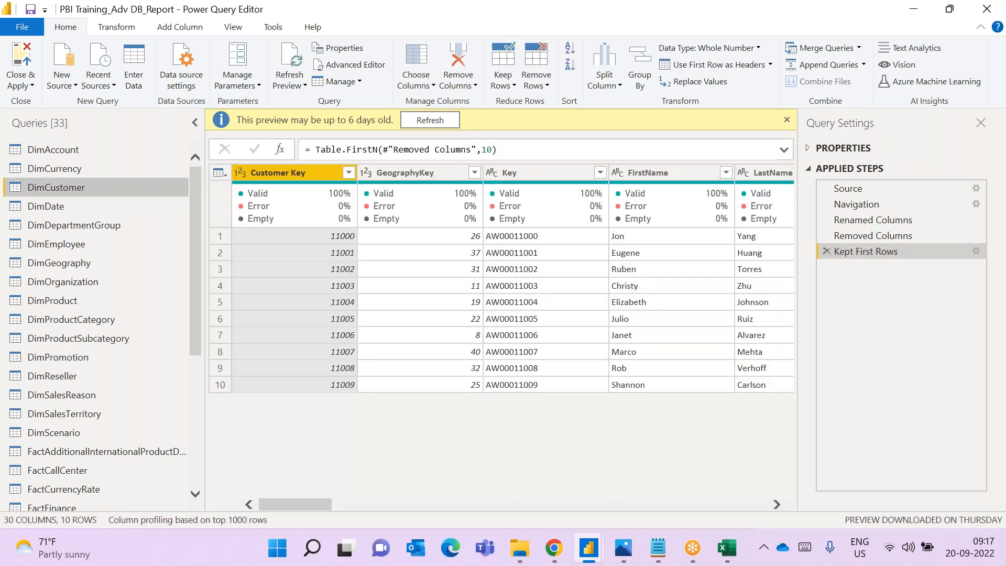
{"action": "left_click", "coordinate": [859, 51]}
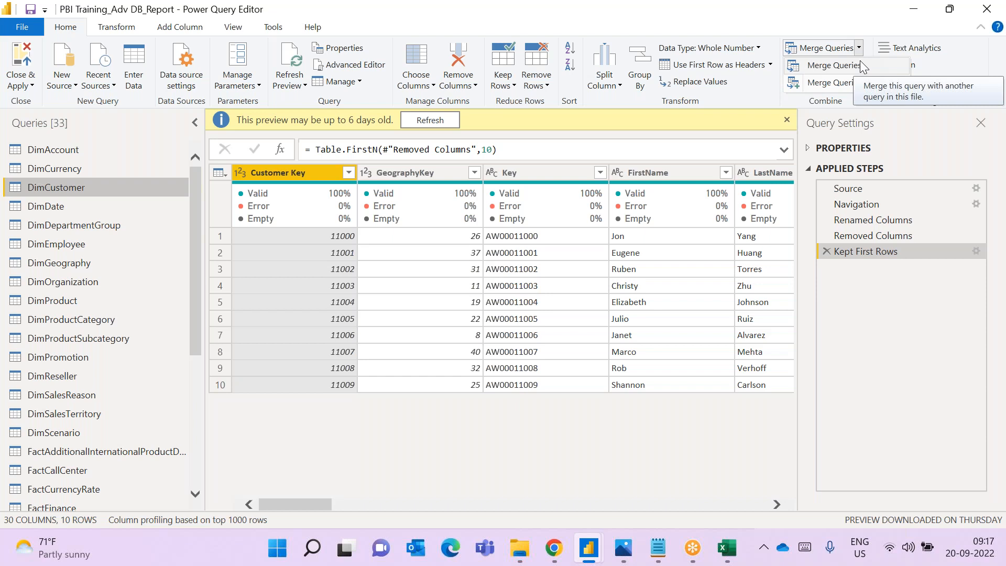
{"action": "left_click", "coordinate": [852, 79]}
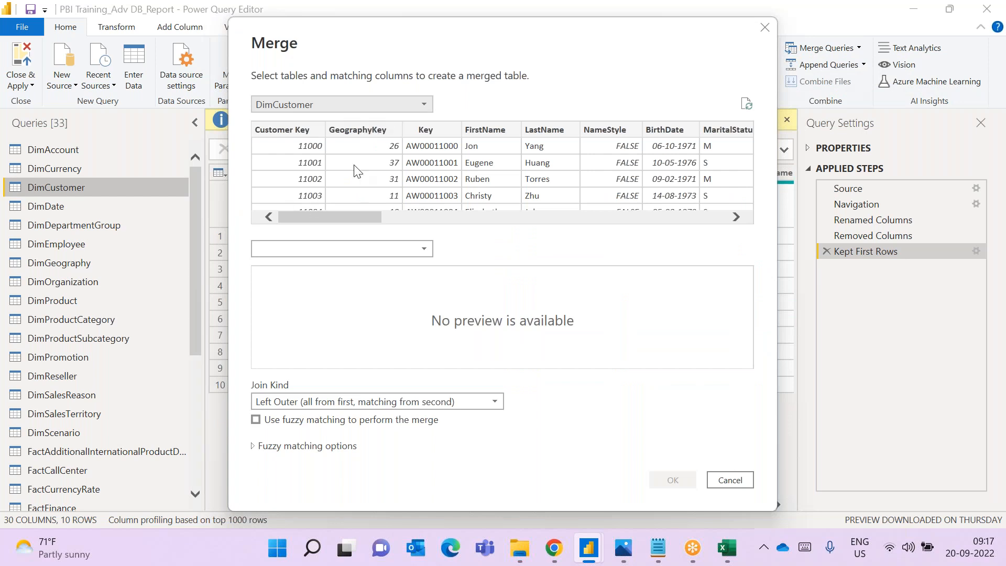
{"action": "left_click", "coordinate": [367, 250]}
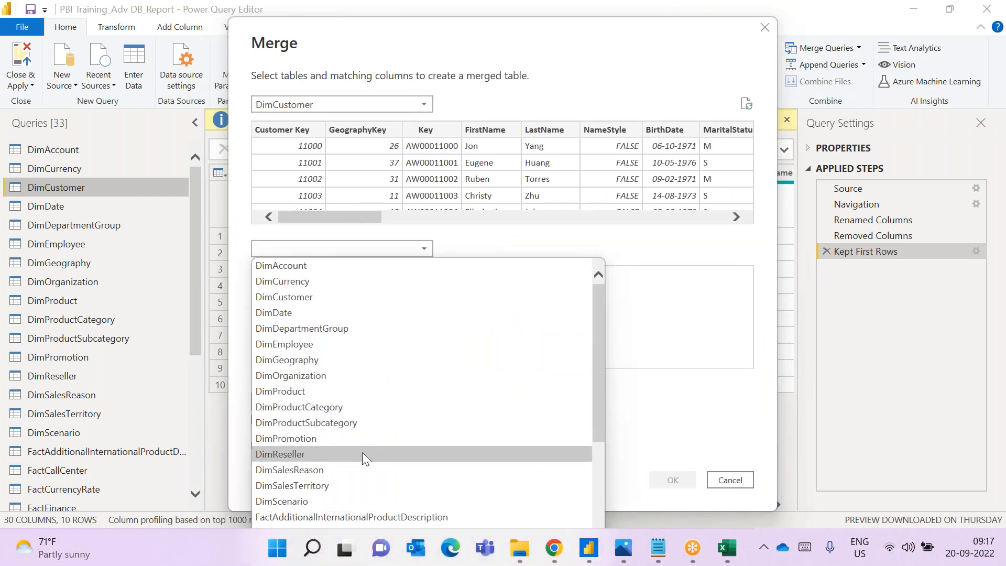
{"action": "scroll", "coordinate": [363, 453], "scroll_direction": "down", "scroll_amount": 2}
{"action": "left_click", "coordinate": [357, 485]}
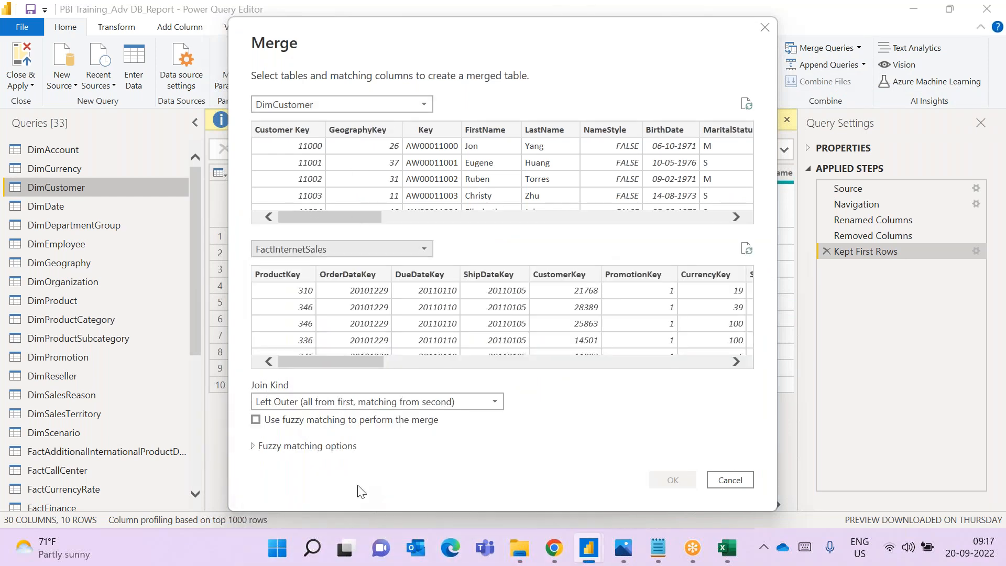
{"action": "left_click", "coordinate": [295, 131]}
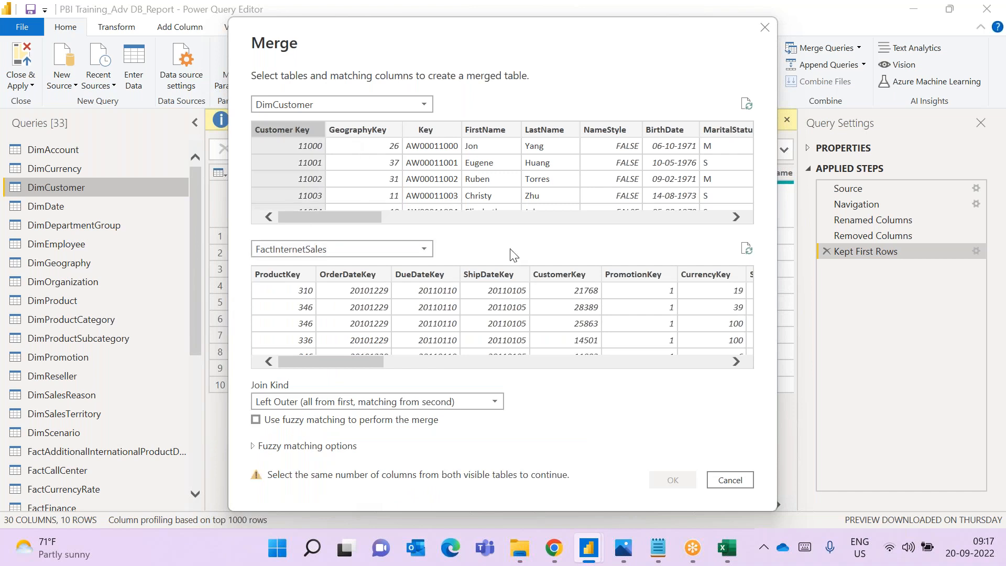
{"action": "left_click", "coordinate": [545, 278]}
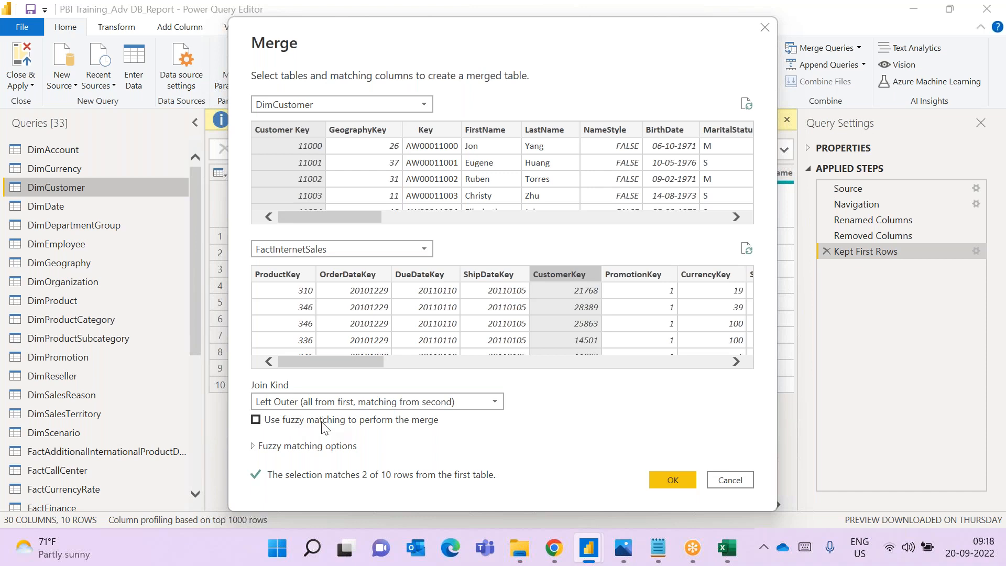
Enable fuzzy matching for the merge, turn off Ignore case and Match by combining text parts, and review the remaining fuzzy options
{"action": "left_click", "coordinate": [256, 423]}
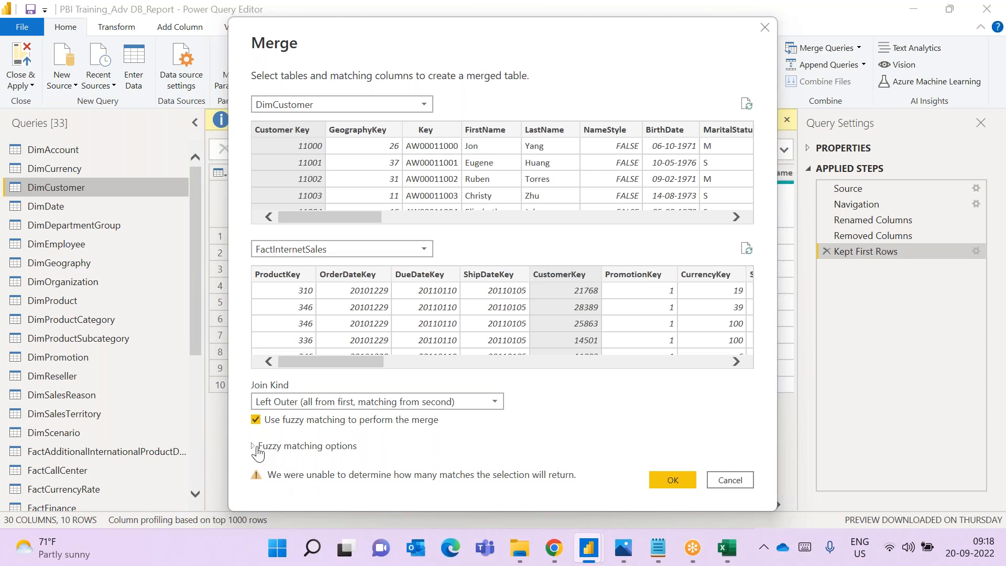
{"action": "left_click", "coordinate": [257, 448]}
{"action": "left_click", "coordinate": [282, 462]}
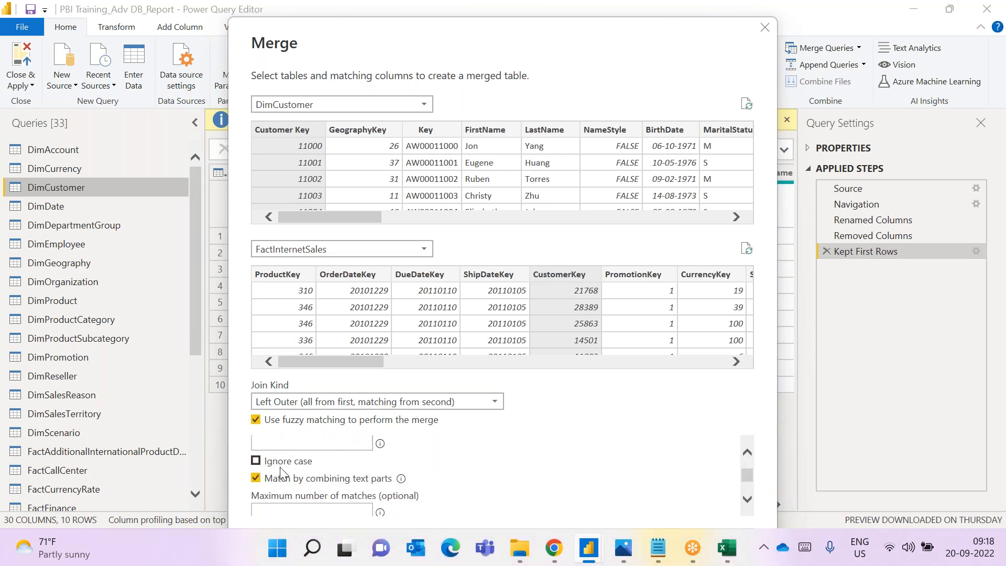
{"action": "left_click", "coordinate": [286, 479]}
{"action": "scroll", "coordinate": [314, 480], "scroll_direction": "down", "scroll_amount": 2}
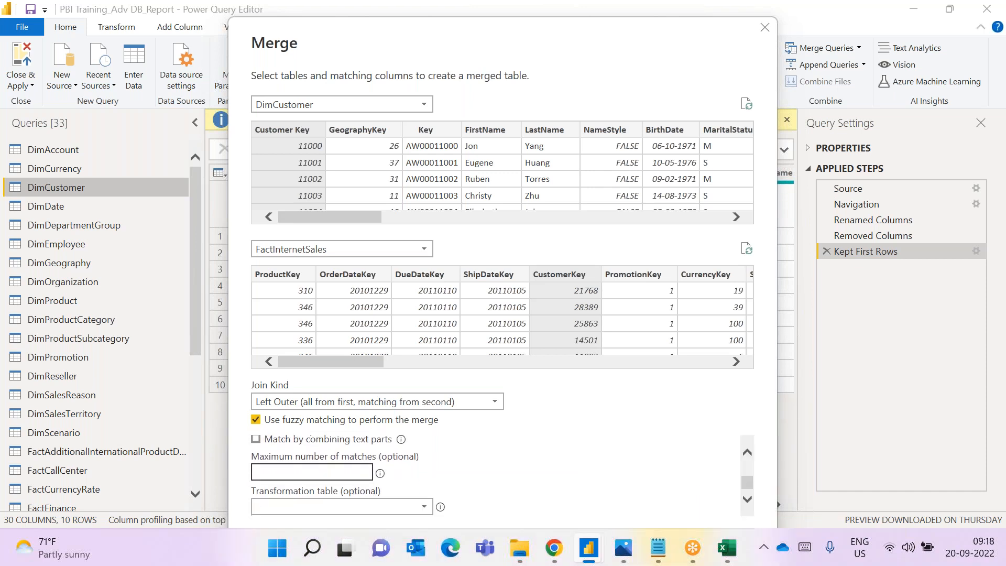
{"action": "scroll", "coordinate": [301, 469], "scroll_direction": "up", "scroll_amount": 3}
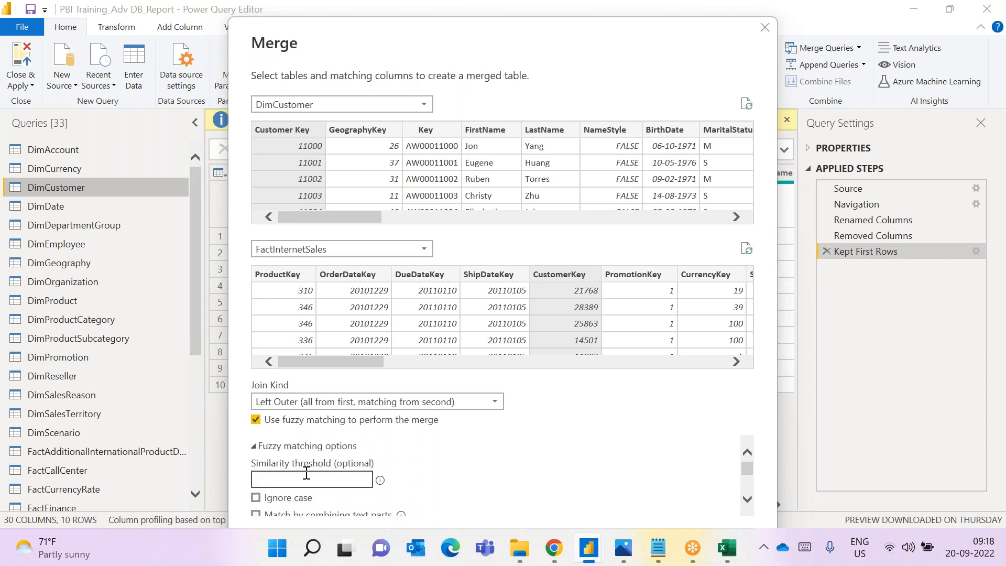
Turn off fuzzy matching and cancel the merge of DimCustomer with FactInternetSales
{"action": "left_click", "coordinate": [254, 446]}
{"action": "left_click", "coordinate": [255, 447]}
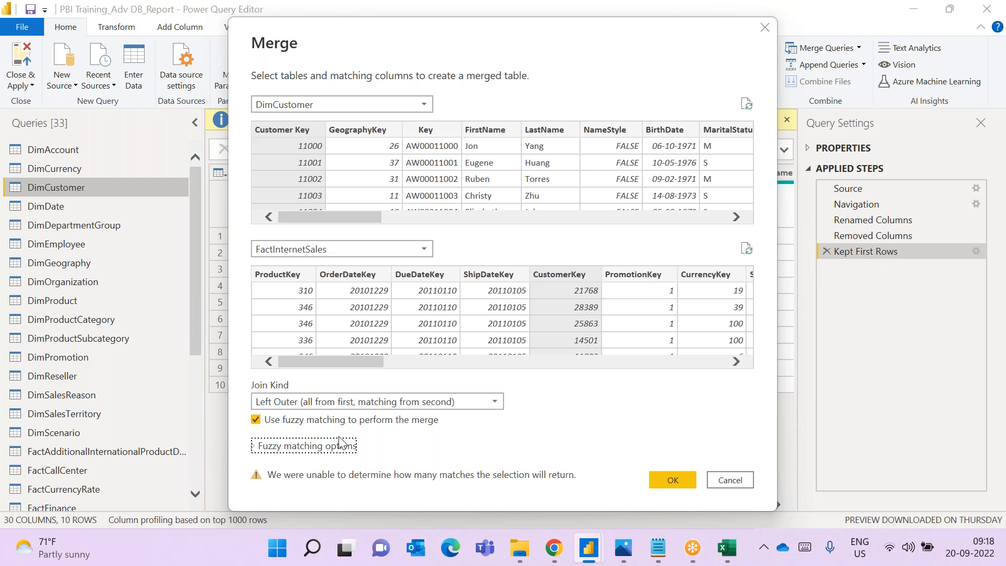
{"action": "left_click", "coordinate": [256, 419]}
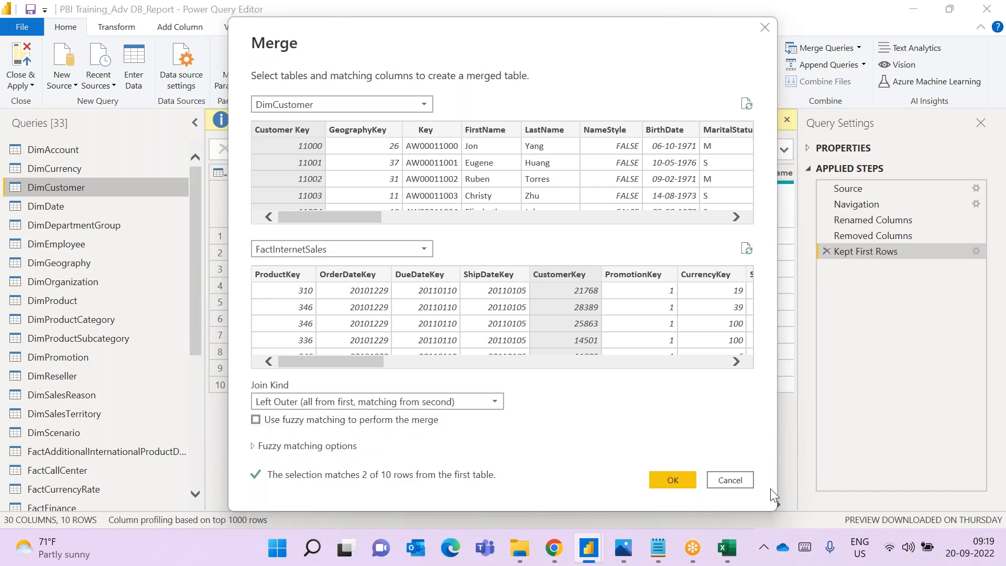
{"action": "left_click", "coordinate": [734, 481]}
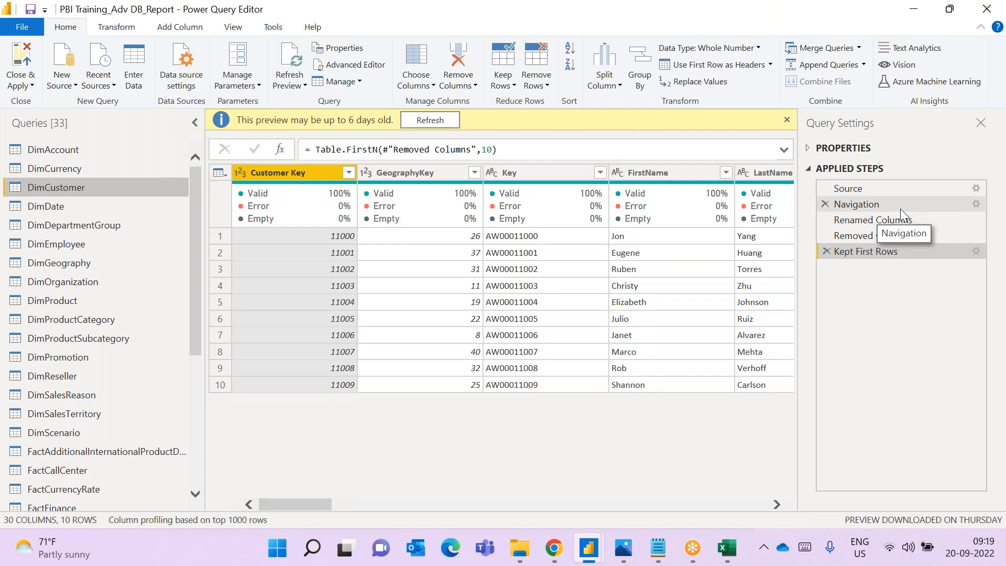
Switch to the PBI notes in Notepad and add "(Joining Columns)" after "Merge: Join operation"
{"action": "left_click", "coordinate": [862, 68]}
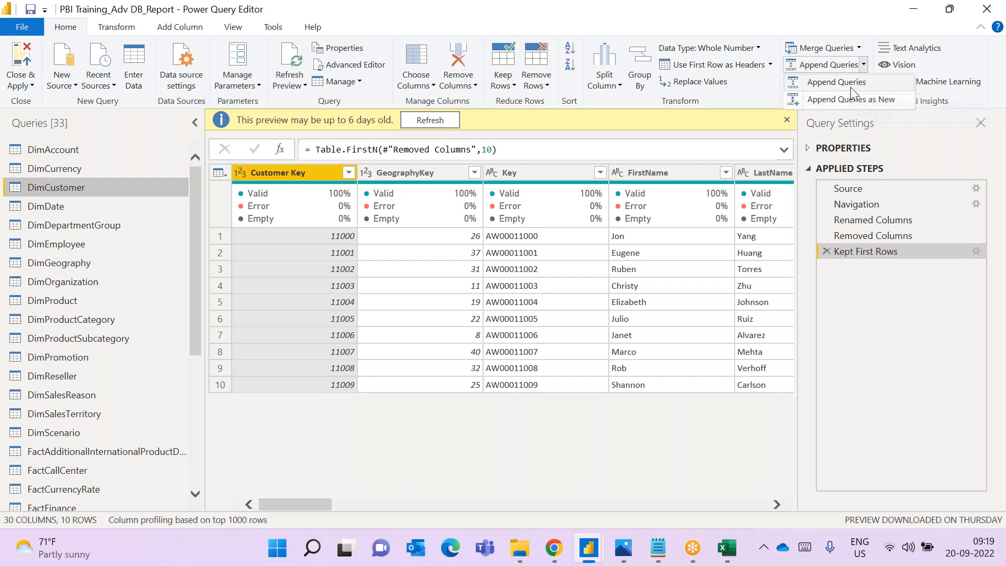
{"action": "left_click", "coordinate": [661, 555]}
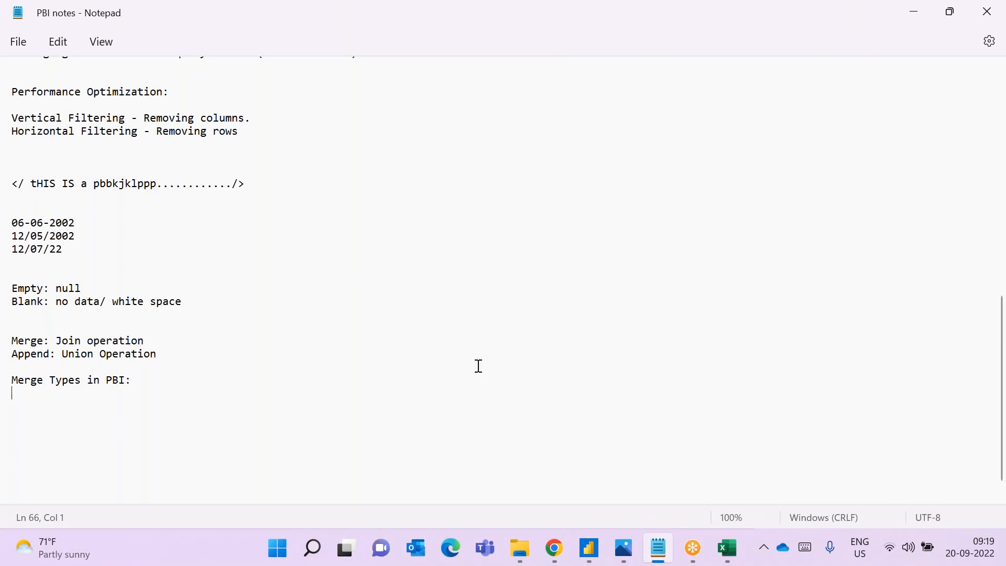
{"action": "left_click", "coordinate": [170, 339]}
{"action": "type", "text": "("}
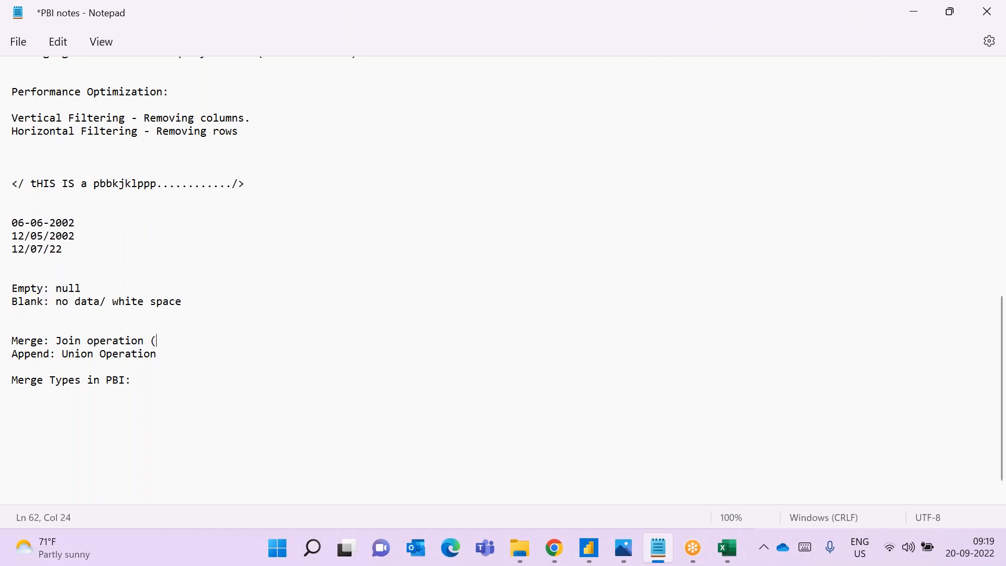
{"action": "type", "text": "C"}
{"action": "key", "text": "BackSpace"}
{"action": "type", "text": "Joining Columns)"}
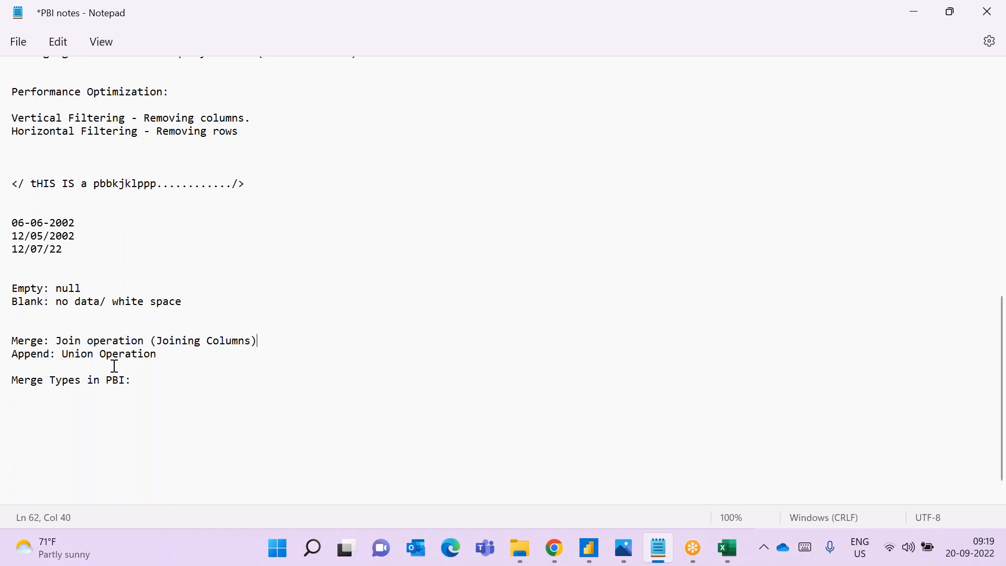
Add "(Rows)" after "Append: Union Operation" and save the notes
{"action": "left_click", "coordinate": [224, 351]}
{"action": "type", "text": "(M"}
{"action": "key", "text": "BackSpace"}
{"action": "type", "text": "Rws)"}
{"action": "left_click", "coordinate": [172, 358]}
{"action": "type", "text": "o"}
{"action": "key", "text": "BackSpace"}
{"action": "type", "text": "o"}
{"action": "key", "text": "BackSpace"}
{"action": "type", "text": "o"}
{"action": "key", "text": "ctrl+s"}
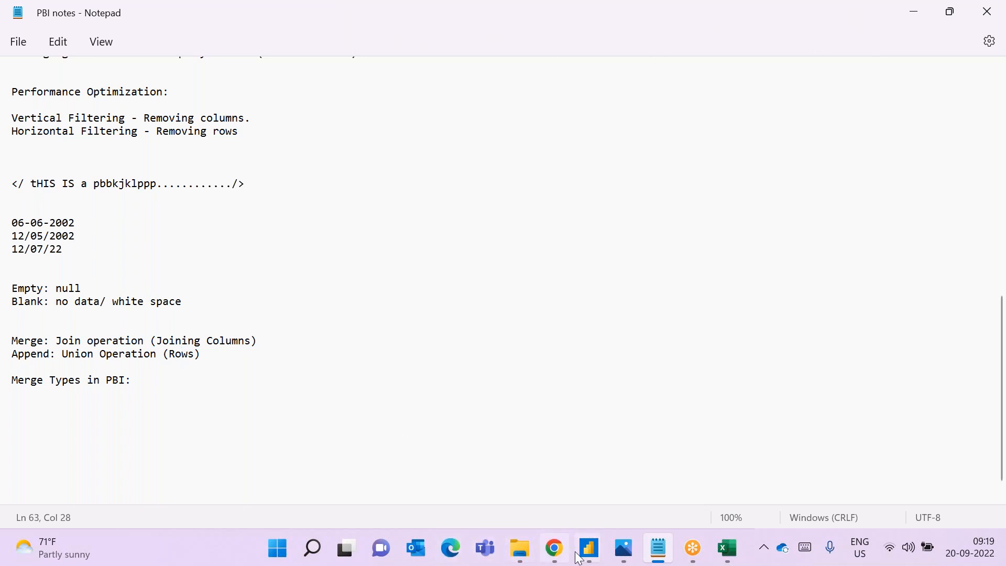
Switch to Power Query Editor and view the available options for appending queries
{"action": "mouse_move", "coordinate": [581, 556]}
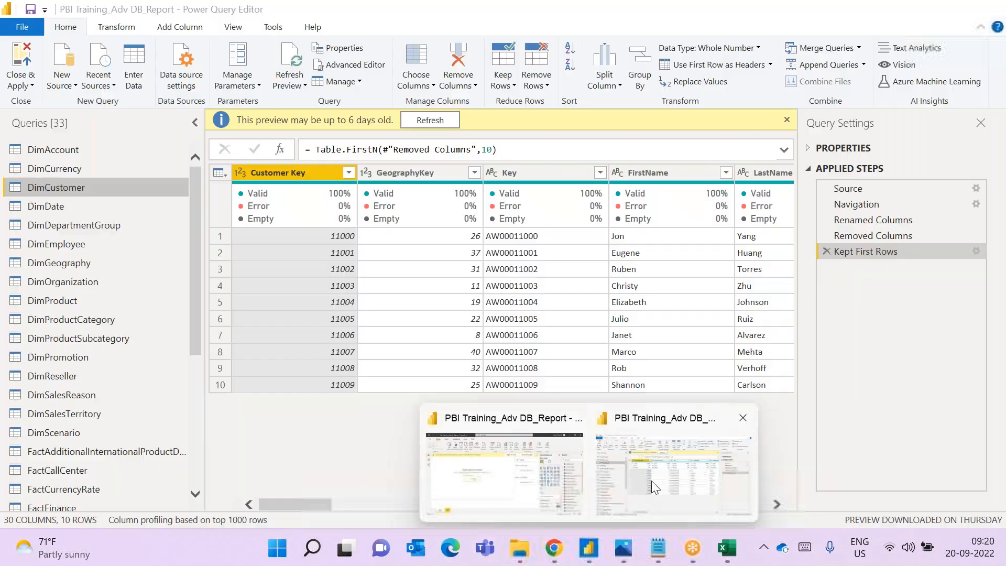
{"action": "left_click", "coordinate": [651, 481]}
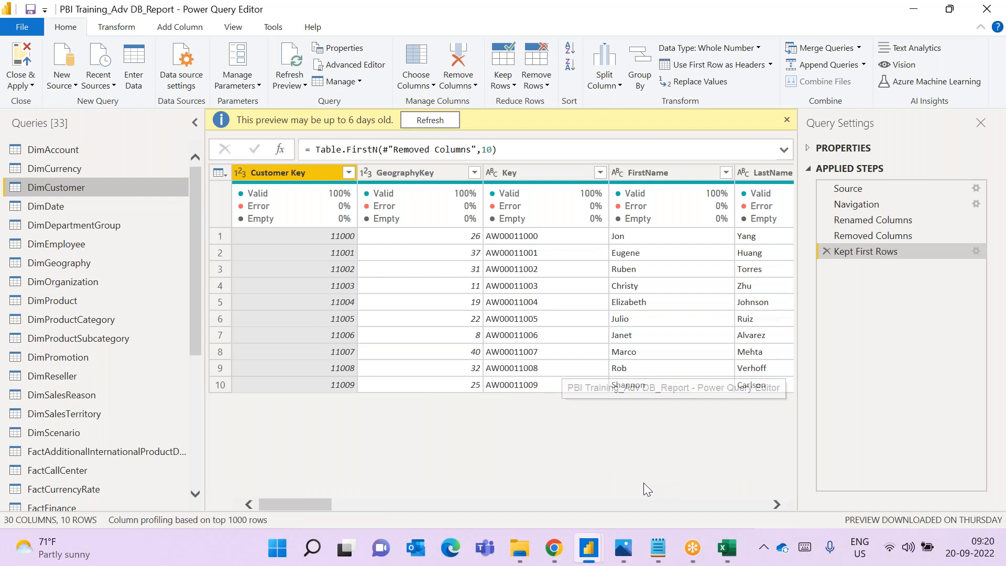
{"action": "left_click", "coordinate": [864, 65]}
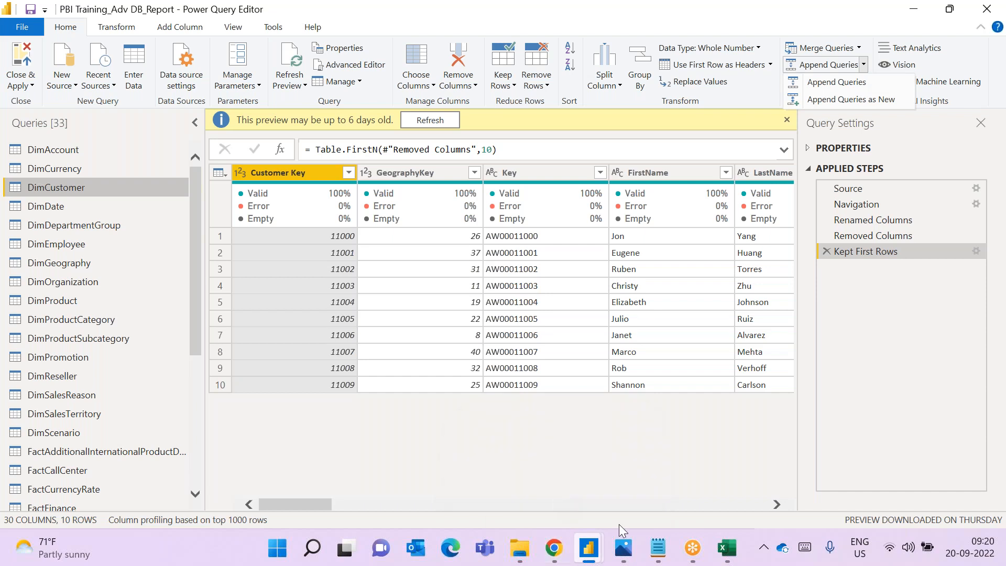
Switch to Notepad and add the heading "Append operation criteria:" below the "Merge Types in PBI:" line
{"action": "left_click", "coordinate": [649, 542]}
{"action": "left_click", "coordinate": [233, 421]}
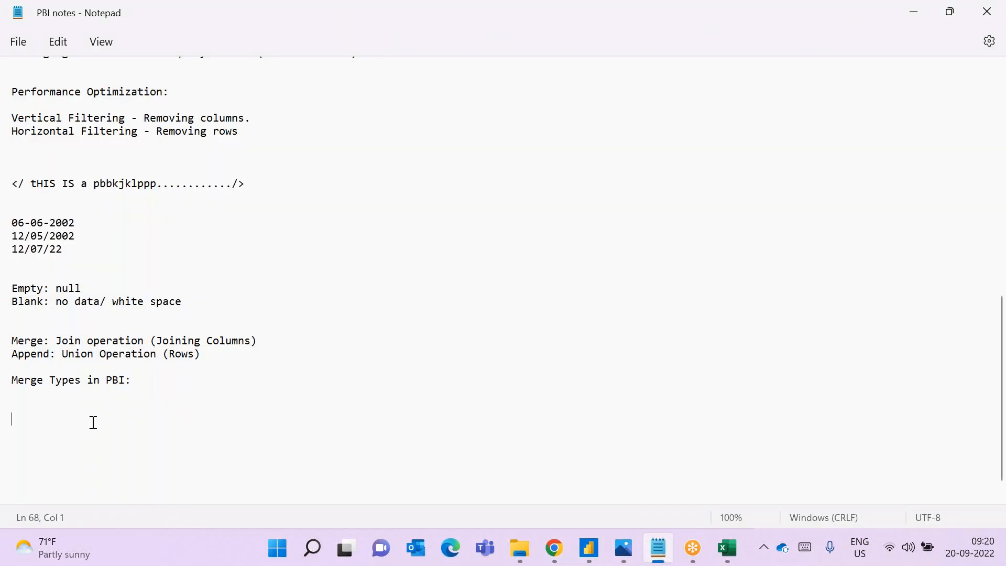
{"action": "type", "text": "Append"}
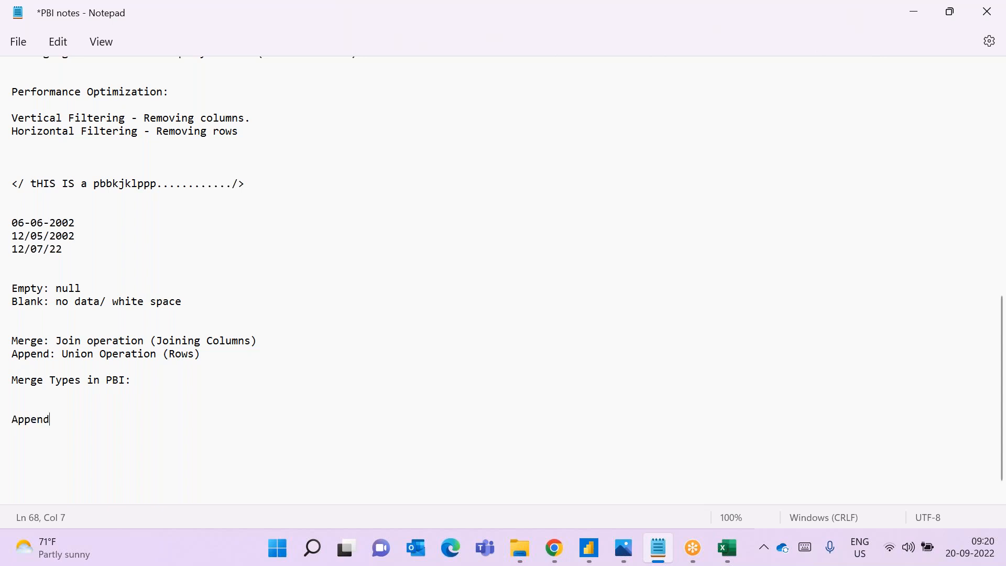
{"action": "type", "text": " operation"}
{"action": "type", "text": ":"}
{"action": "key", "text": "Return"}
{"action": "type", "text": "\\"}
{"action": "key", "text": "BackSpace"}
{"action": "left_click", "coordinate": [155, 419]}
{"action": "key", "text": "BackSpace"}
{"action": "key", "text": "BackSpace"}
{"action": "type", "text": "n"}
{"action": "key", "text": "BackSpace"}
{"action": "type", "text": "n criteria:"}
{"action": "key", "text": "Return"}
{"action": "key", "text": "Return"}
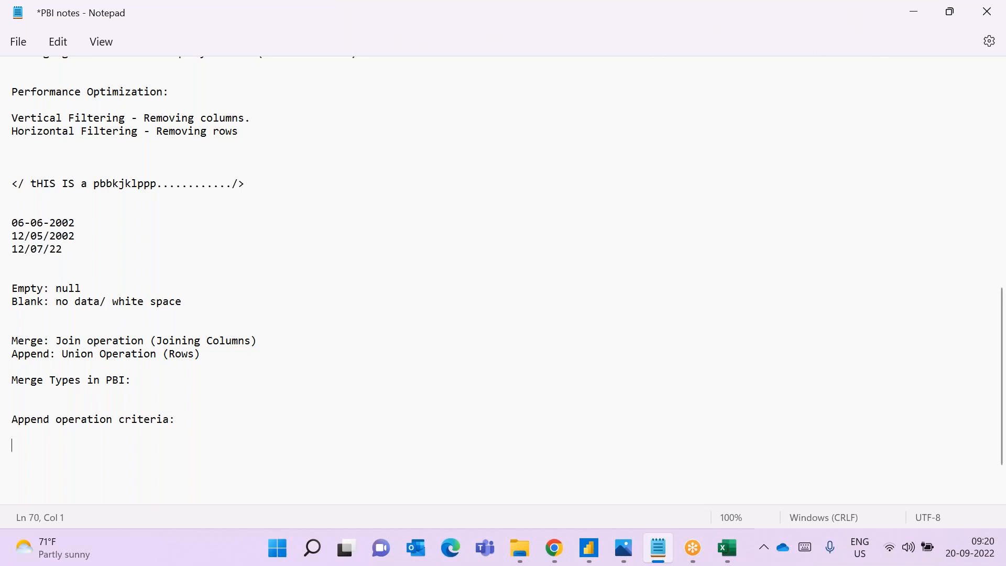
Write the first append criterion as "1. No. of Columns should be same"
{"action": "type", "text": "1"}
{"action": "type", "text": "."}
{"action": "type", "text": "No. o"}
{"action": "type", "text": "f "}
{"action": "type", "text": "Col"}
{"action": "type", "text": "umns"}
{"action": "type", "text": " s"}
{"action": "key", "text": "BackSpace"}
{"action": "type", "text": "should be same"}
{"action": "key", "text": "Return"}
Write the second append criterion as "2. Column names should be same"
{"action": "type", "text": "2."}
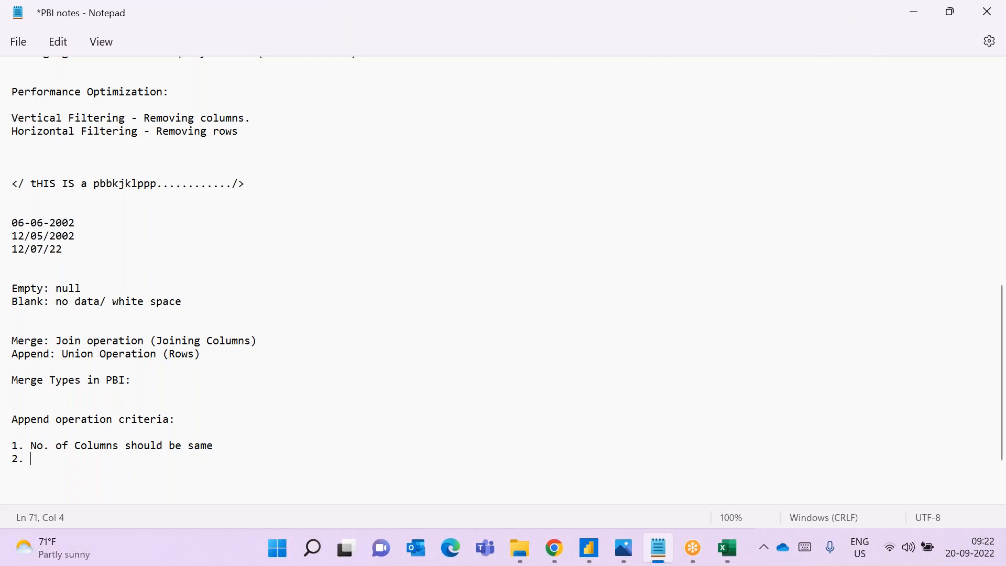
{"action": "type", "text": "Column names"}
{"action": "type", "text": "should be same"}
{"action": "key", "text": "Return"}
Write the third append criterion as "3. Data Type should be same" and save the notes
{"action": "type", "text": "3."}
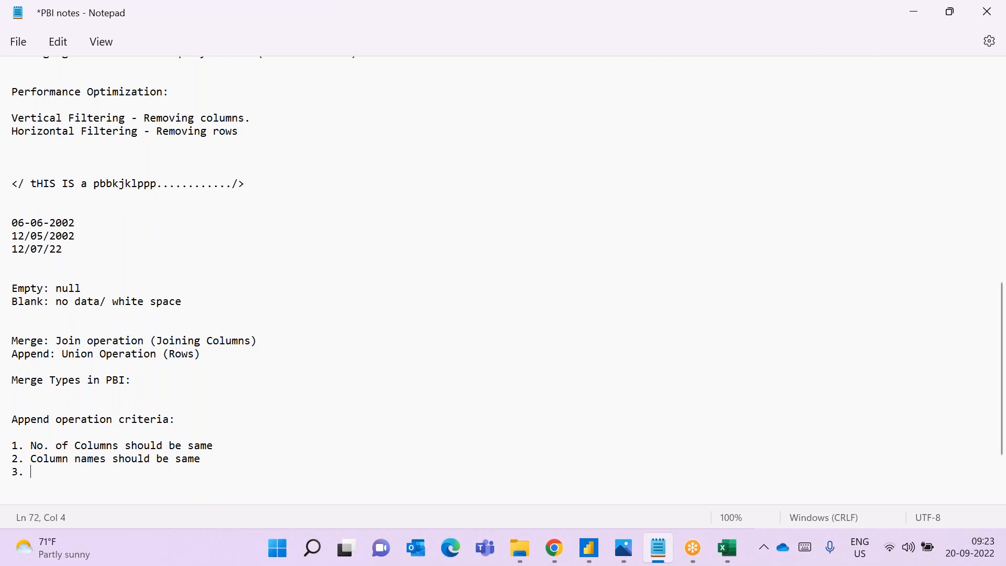
{"action": "type", "text": "Dataty"}
{"action": "key", "text": "BackSpace"}
{"action": "key", "text": "BackSpace"}
{"action": "type", "text": "Type should be same"}
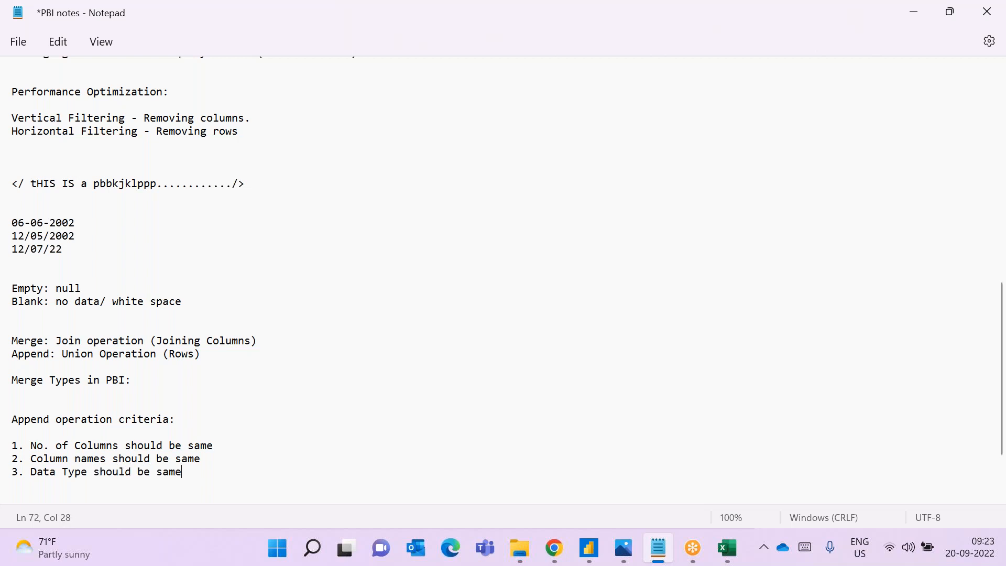
{"action": "key", "text": "ctrl+s"}
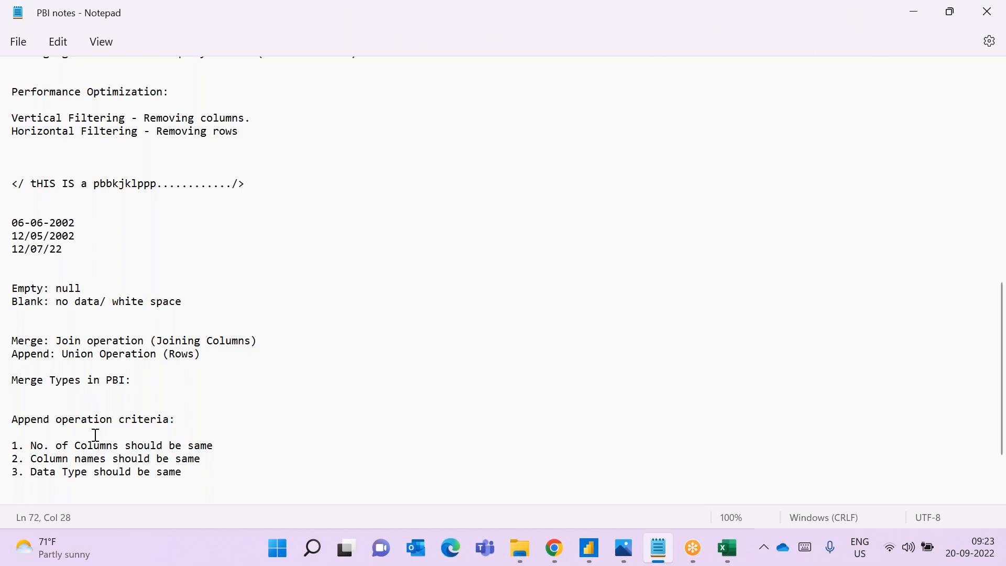
{"action": "scroll", "coordinate": [104, 441], "scroll_direction": "down", "scroll_amount": 2}
{"action": "scroll", "coordinate": [108, 428], "scroll_direction": "down", "scroll_amount": 1}
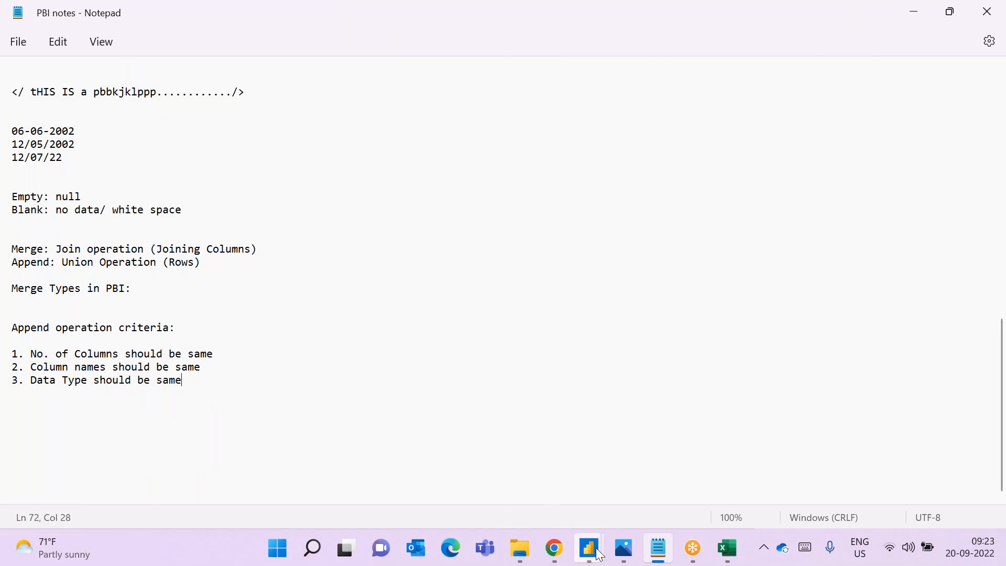
Switch to Power Query Editor and start a manually entered table with a Year column containing 2020 and 2022
{"action": "mouse_move", "coordinate": [599, 554]}
{"action": "left_click", "coordinate": [636, 495]}
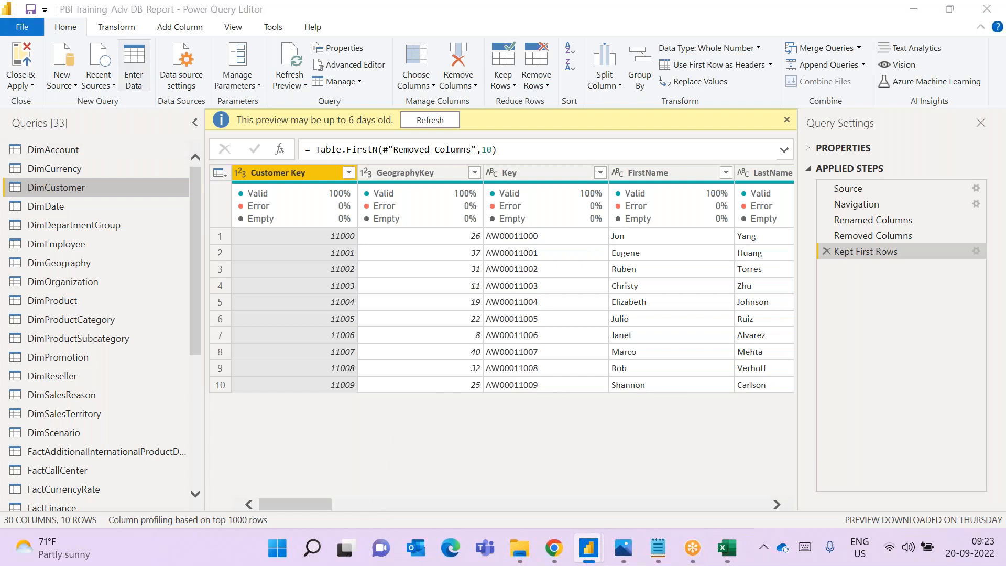
{"action": "left_click", "coordinate": [134, 65]}
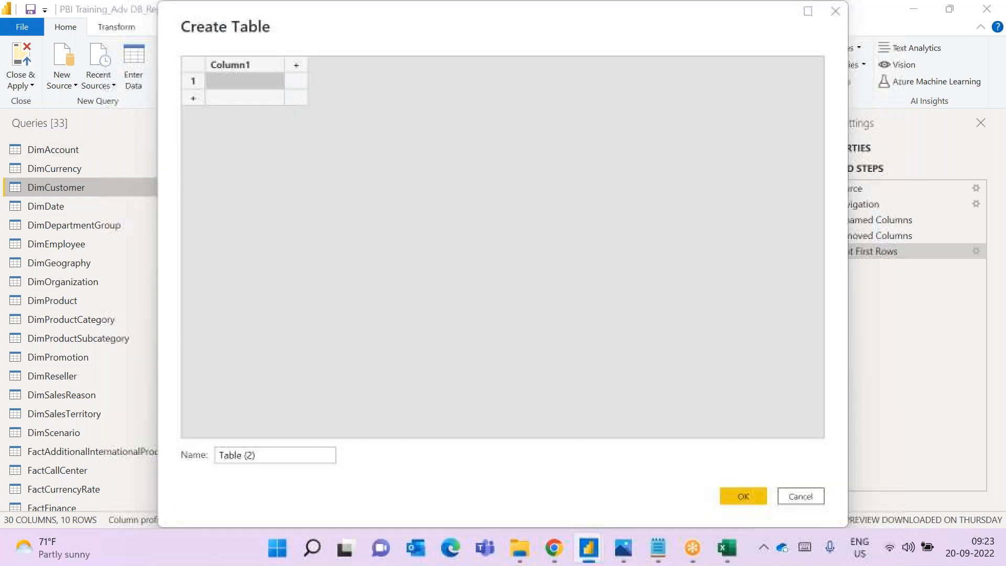
{"action": "double_click", "coordinate": [258, 65]}
{"action": "type", "text": "Year"}
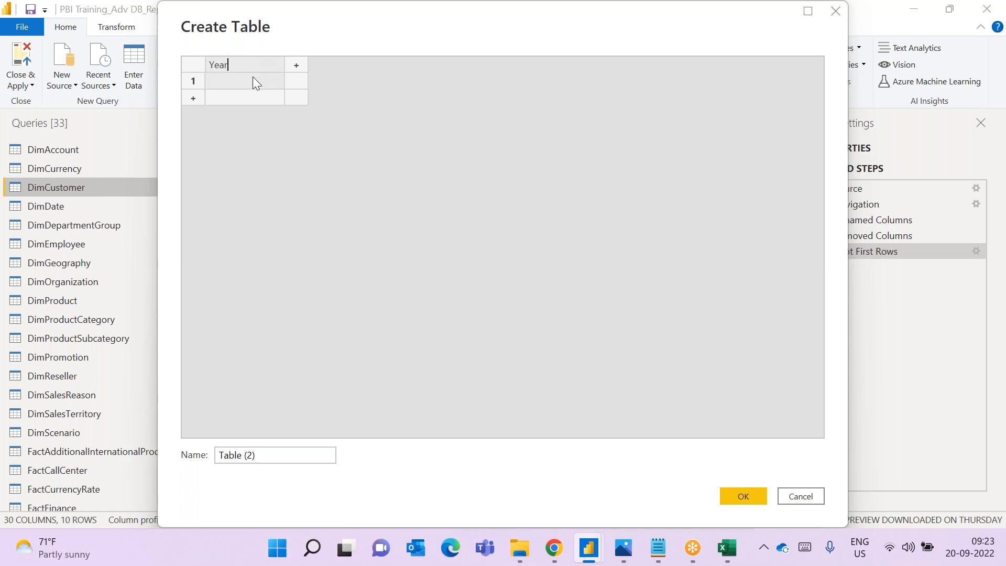
{"action": "left_click", "coordinate": [253, 79]}
{"action": "type", "text": "2020"}
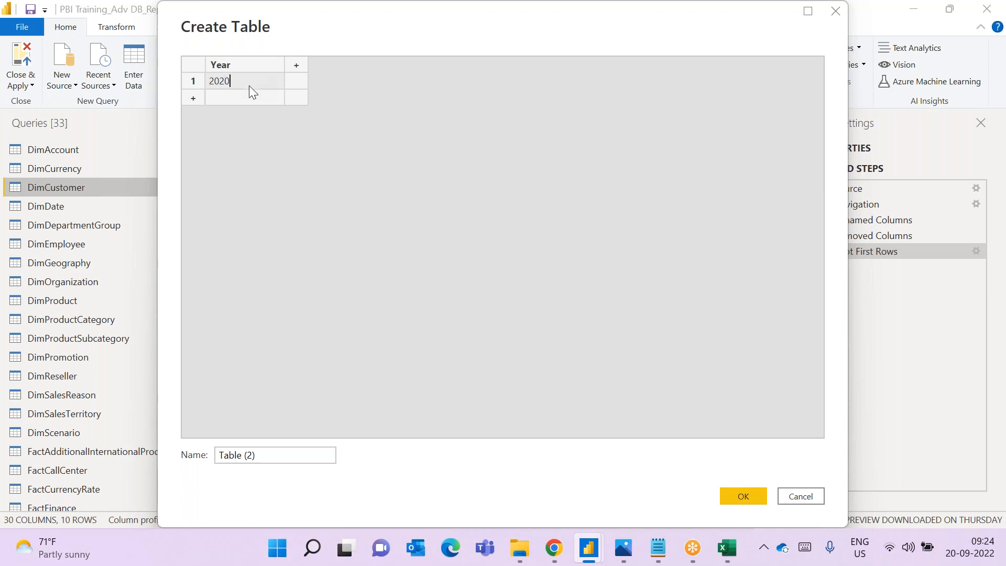
{"action": "left_click", "coordinate": [242, 99]}
{"action": "type", "text": "2022"}
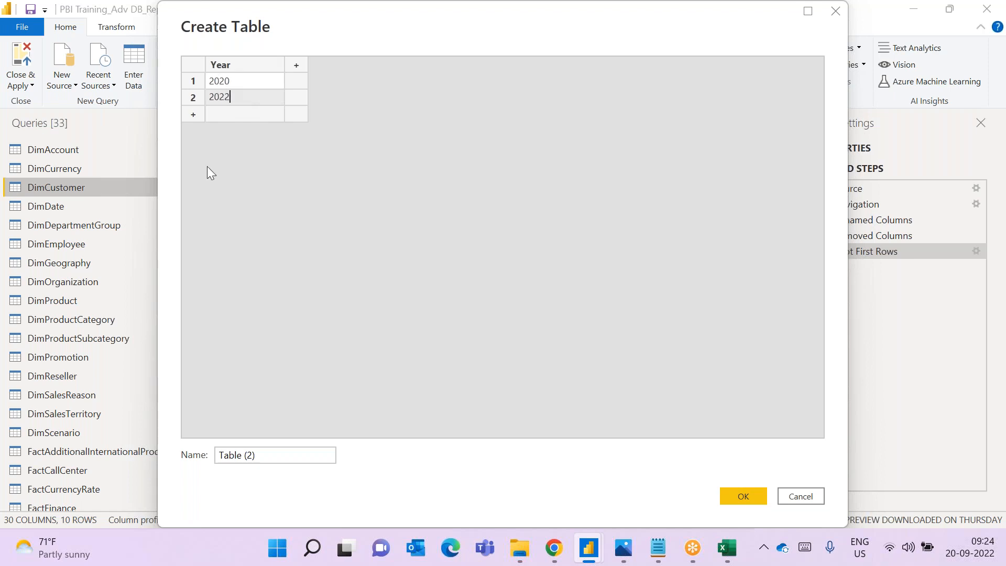
Rename the Year column to YearMonth and set its three rows to 202001, 202002 and 202003
{"action": "double_click", "coordinate": [233, 64]}
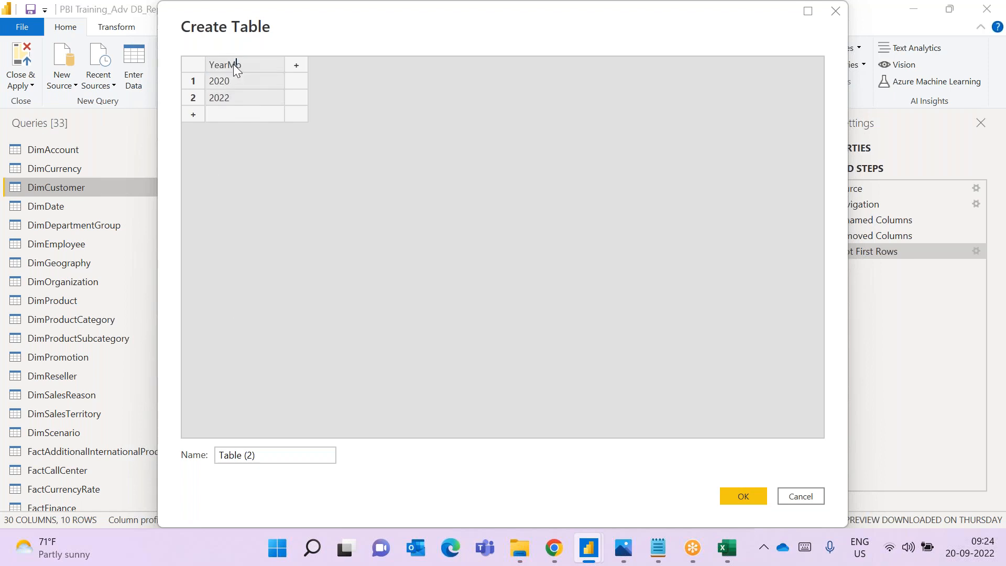
{"action": "type", "text": "YearMonth"}
{"action": "left_click", "coordinate": [233, 78]}
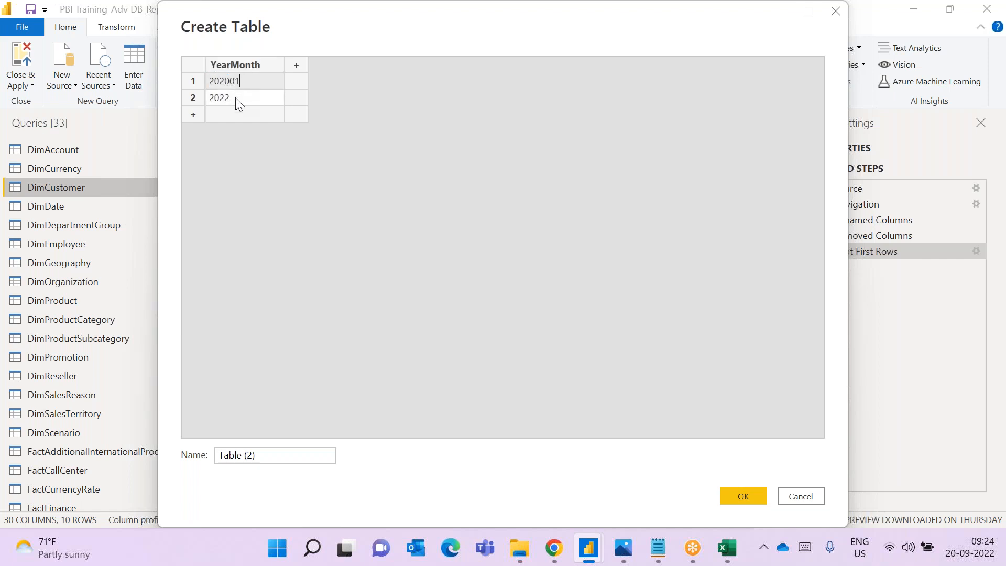
{"action": "left_click", "coordinate": [236, 98]}
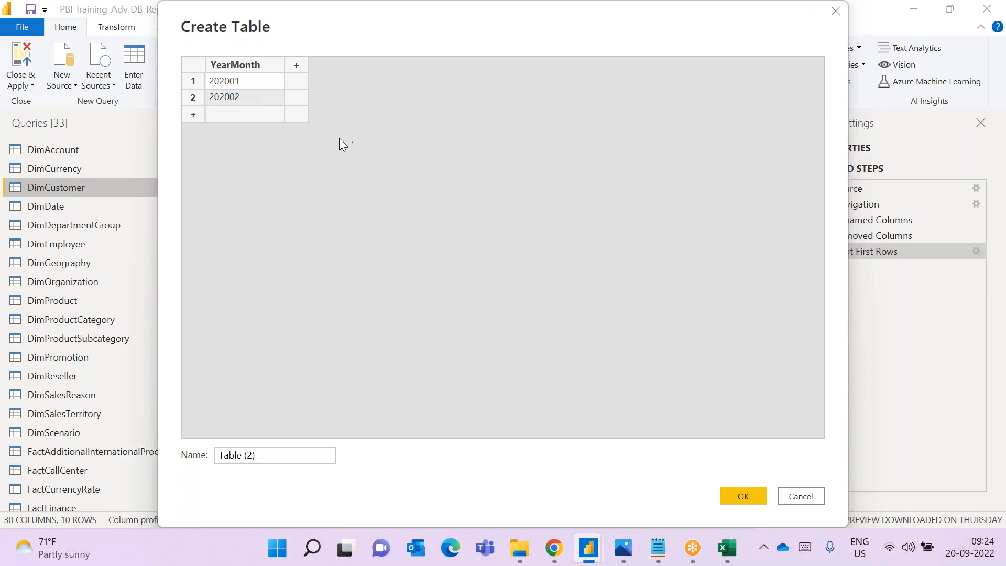
{"action": "left_click", "coordinate": [261, 118]}
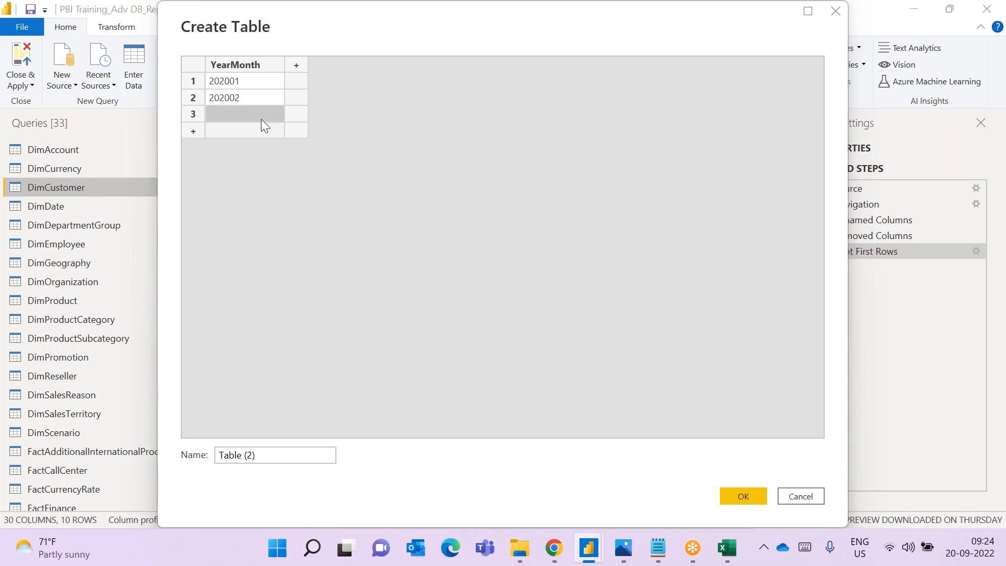
{"action": "type", "text": "202"}
{"action": "key", "text": "BackSpace"}
{"action": "type", "text": "20"}
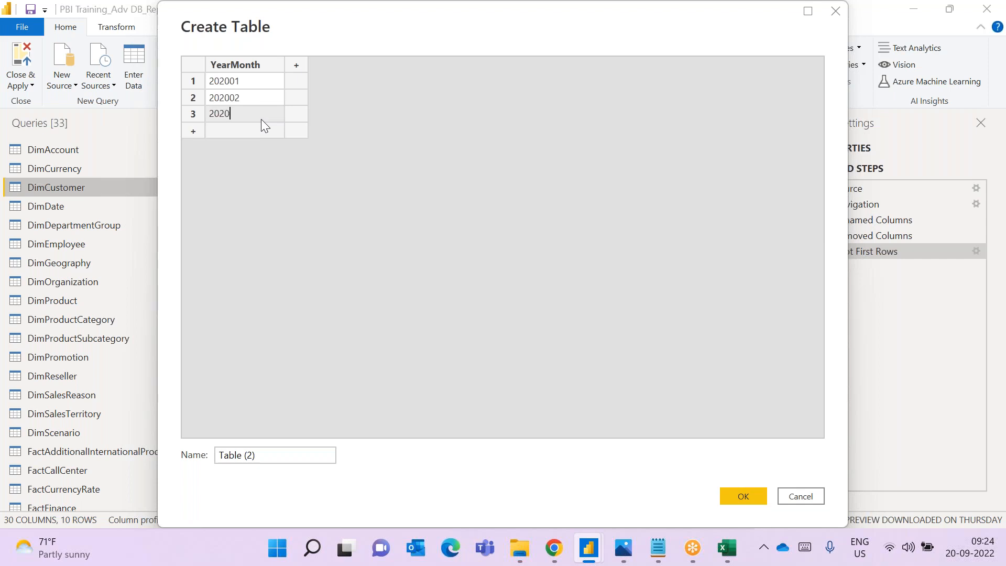
{"action": "type", "text": "03"}
Add Product Name and Sales columns to the table and fill the Product Name rows with a, b and b
{"action": "left_click", "coordinate": [297, 68]}
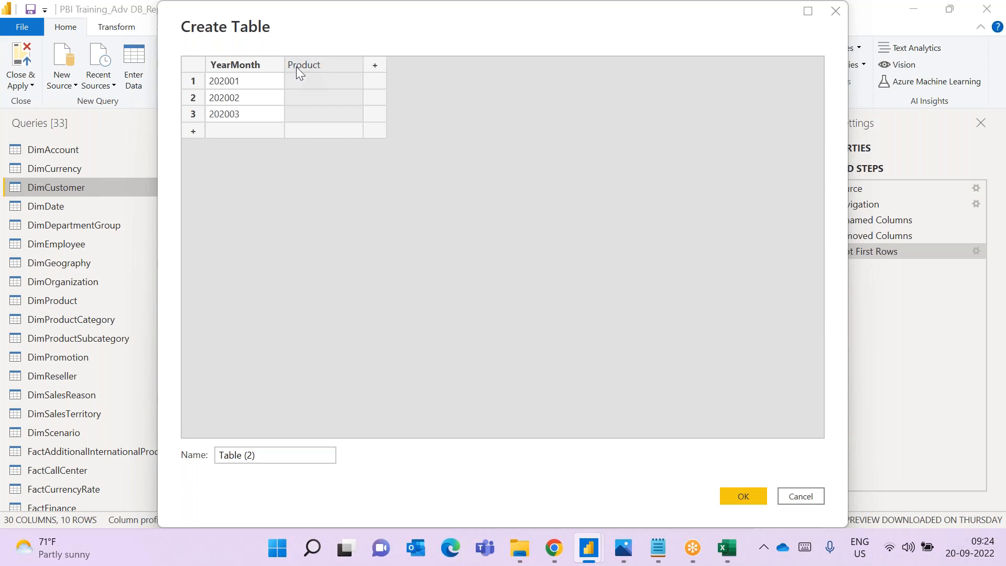
{"action": "type", "text": "Product nName"}
{"action": "left_click", "coordinate": [372, 62]}
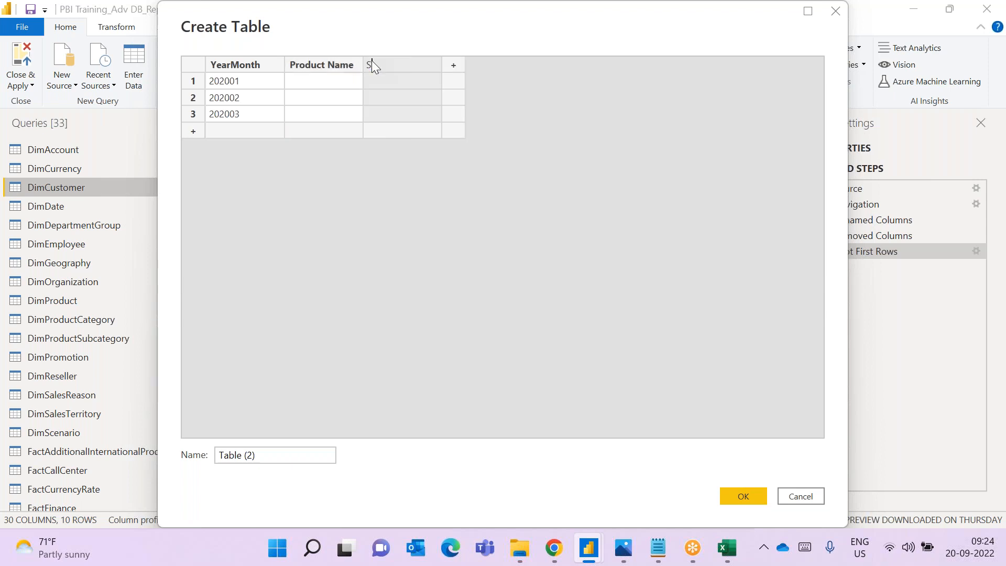
{"action": "left_click", "coordinate": [311, 81]}
{"action": "type", "text": "a"}
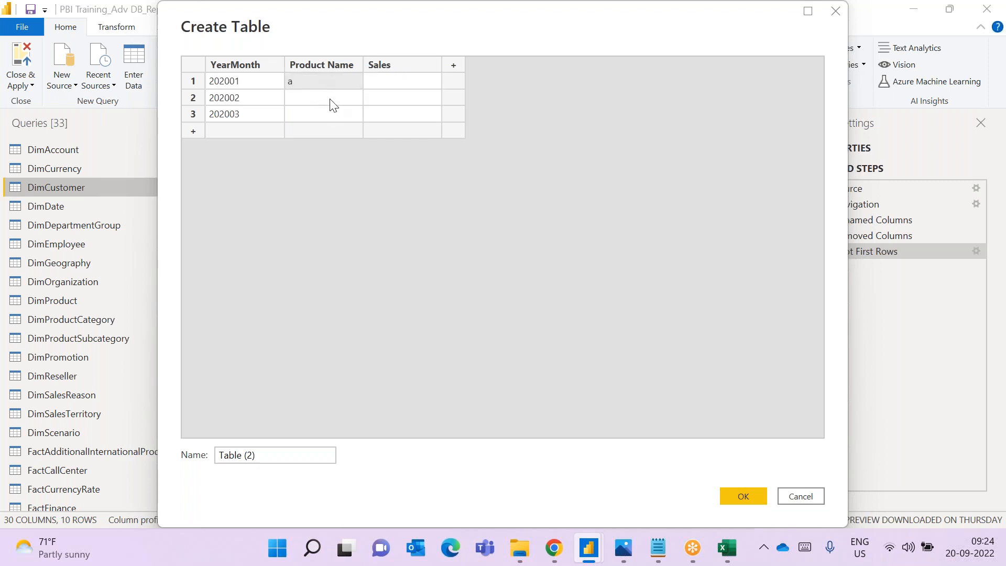
{"action": "left_click", "coordinate": [329, 99]}
{"action": "type", "text": "b"}
{"action": "left_click", "coordinate": [331, 114]}
{"action": "type", "text": "b"}
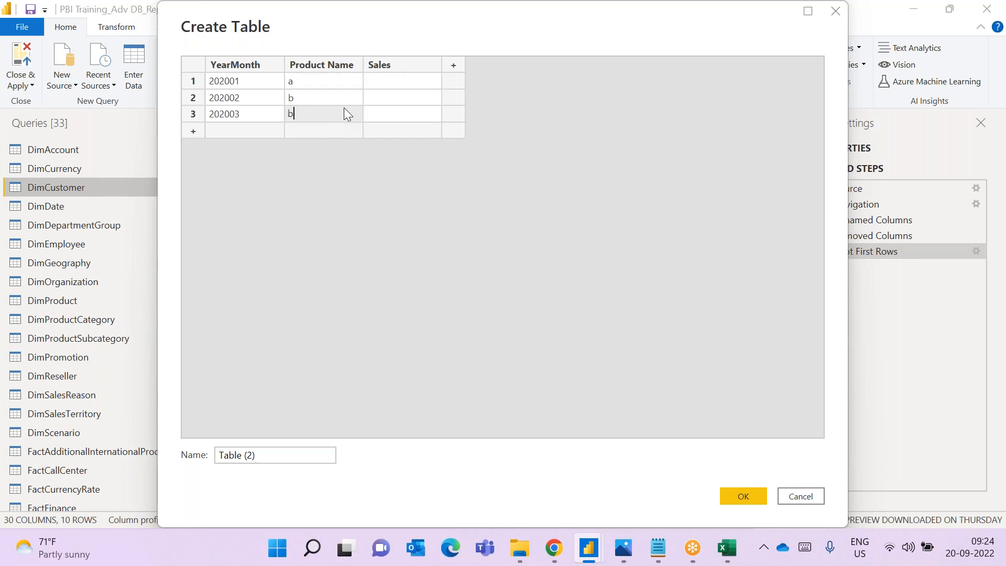
Fill the three Sales rows with 1, 5 and 3
{"action": "left_click", "coordinate": [378, 87]}
{"action": "type", "text": "1"}
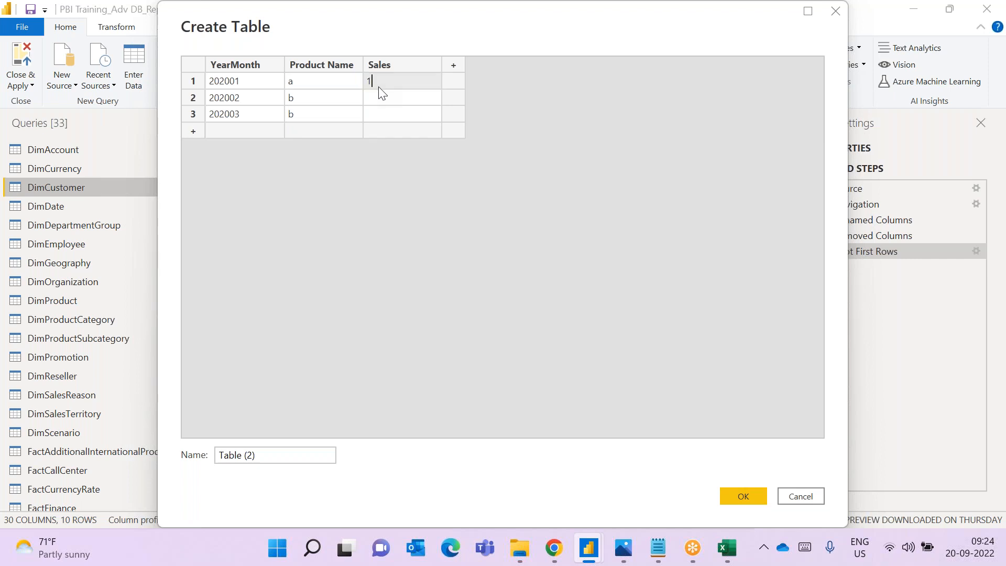
{"action": "left_click", "coordinate": [378, 100]}
{"action": "type", "text": "5"}
{"action": "left_click", "coordinate": [383, 114]}
{"action": "type", "text": "3"}
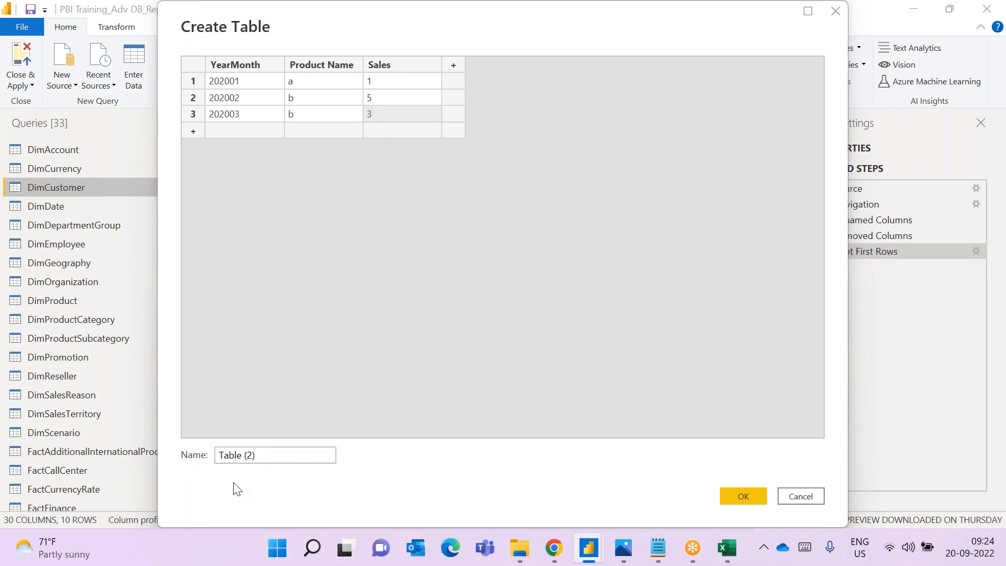
Name the table 2020Sales and create it
{"action": "left_click_drag", "start_coordinate": [256, 456], "coordinate": [193, 461]}
{"action": "key", "text": "BackSpace"}
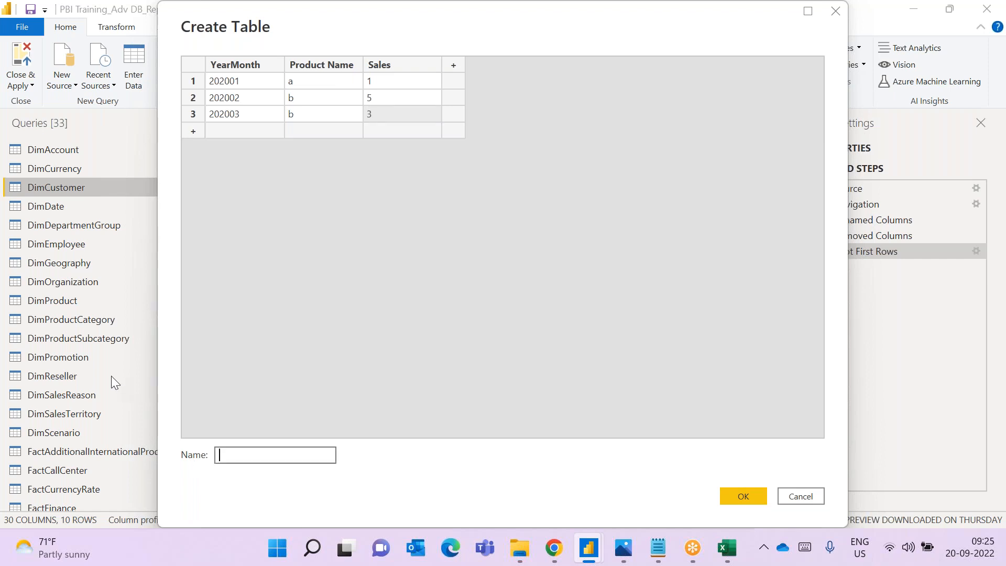
{"action": "type", "text": "200"}
{"action": "key", "text": "BackSpace"}
{"action": "type", "text": "20sA"}
{"action": "key", "text": "BackSpace"}
{"action": "key", "text": "BackSpace"}
{"action": "type", "text": "Sales"}
{"action": "left_click", "coordinate": [742, 496]}
Start another manually entered table and name it 2021Sales
{"action": "key", "text": "alt+Tab"}
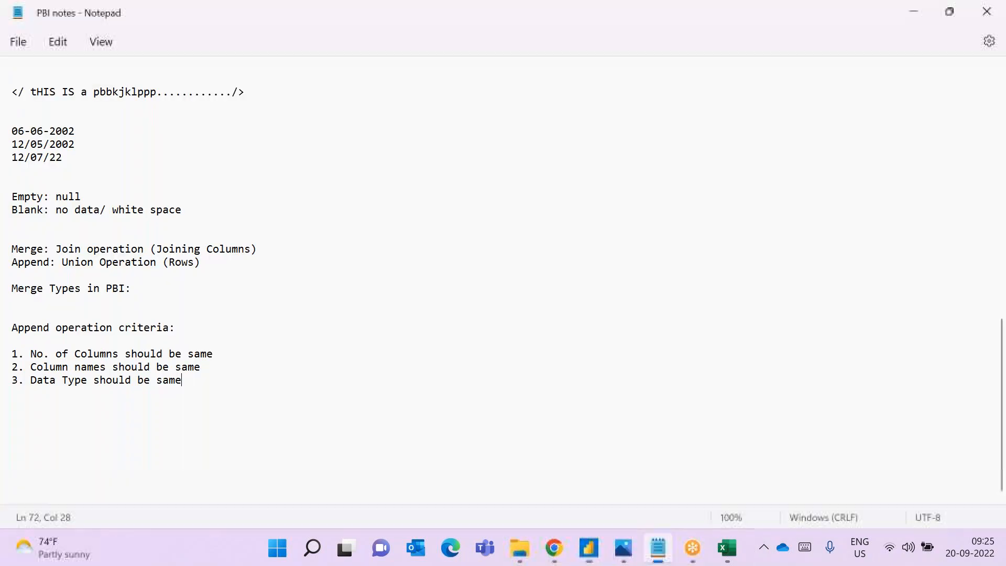
{"action": "key", "text": "alt+Tab"}
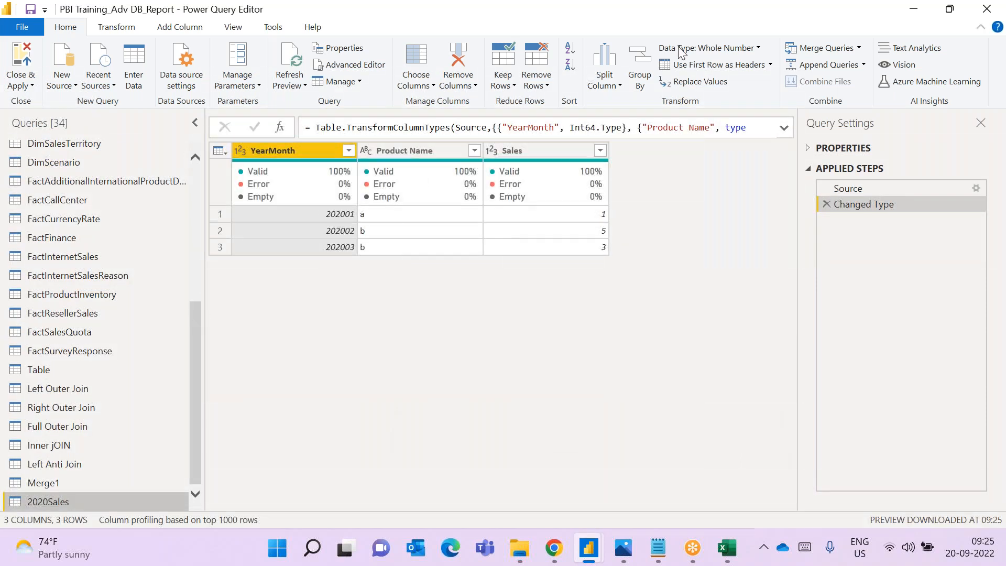
{"action": "left_click", "coordinate": [133, 71]}
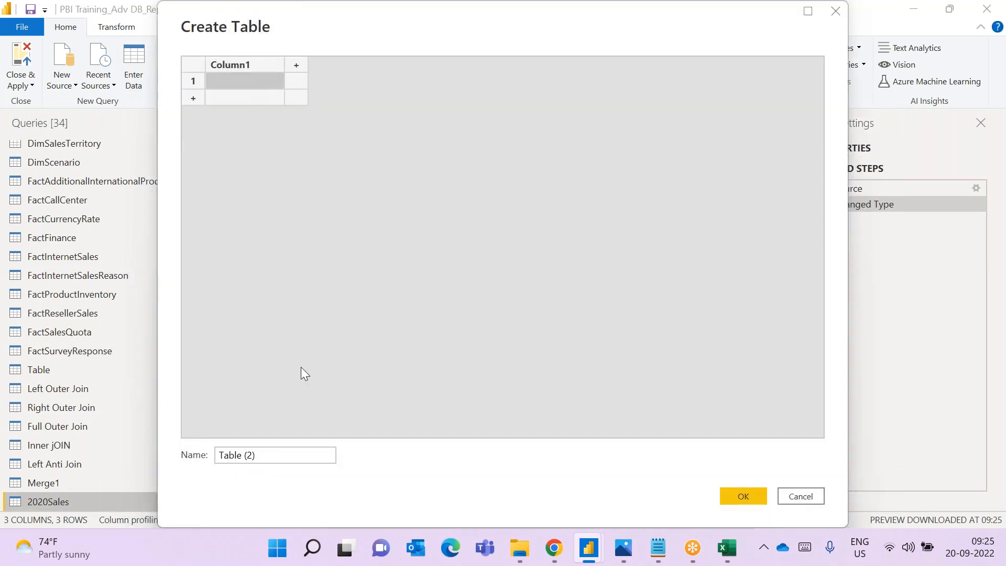
{"action": "left_click", "coordinate": [265, 457]}
{"action": "key", "text": "BackSpace"}
{"action": "key", "text": "BackSpace"}
{"action": "key", "text": "BackSpace"}
{"action": "key", "text": "BackSpace"}
{"action": "key", "text": "BackSpace"}
{"action": "key", "text": "BackSpace"}
{"action": "key", "text": "BackSpace"}
{"action": "key", "text": "BackSpace"}
{"action": "key", "text": "BackSpace"}
{"action": "type", "text": "2021Sales"}
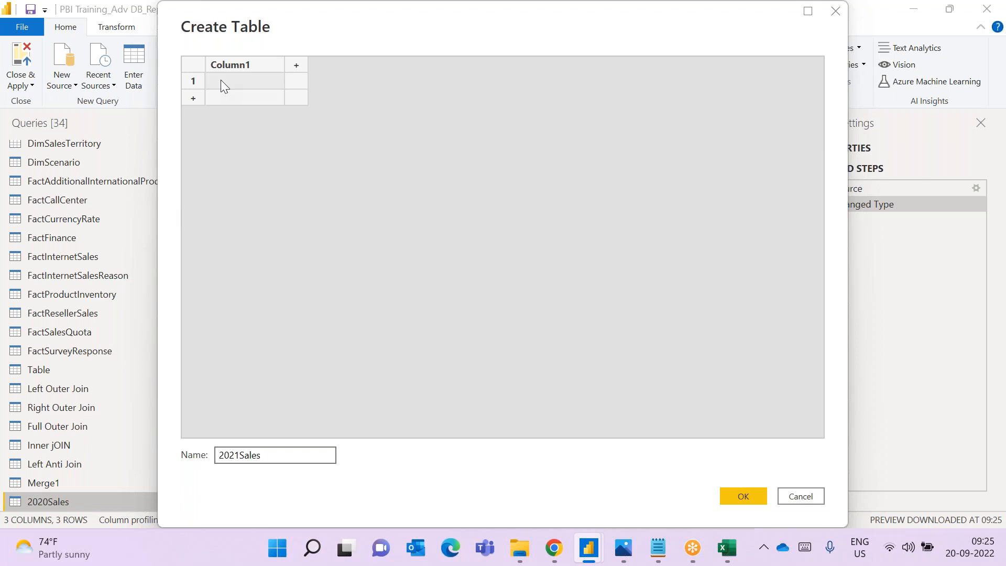
Rename the first column Yearmonth and enter 202105 and 202106 as its two rows
{"action": "left_click", "coordinate": [242, 69]}
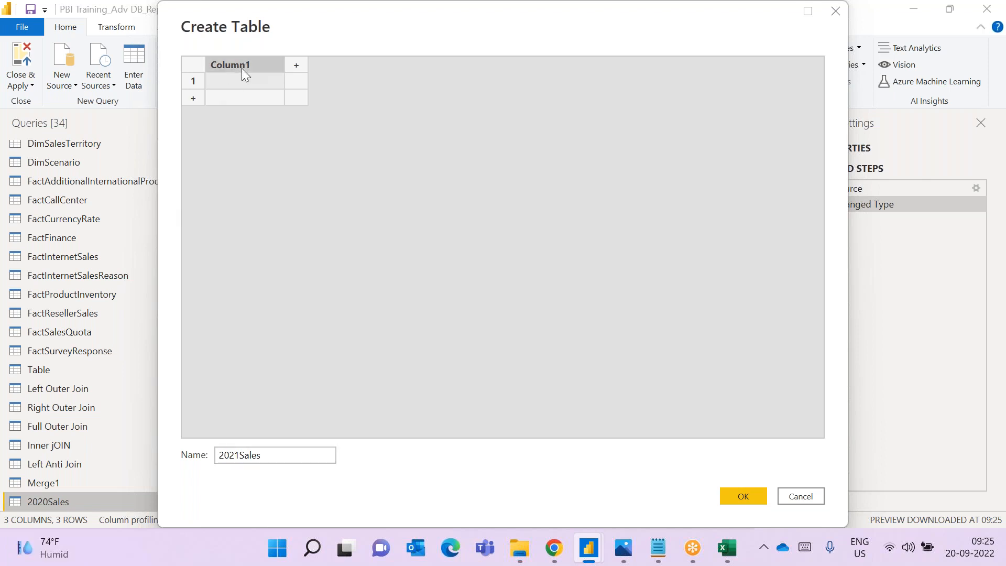
{"action": "double_click", "coordinate": [241, 68]}
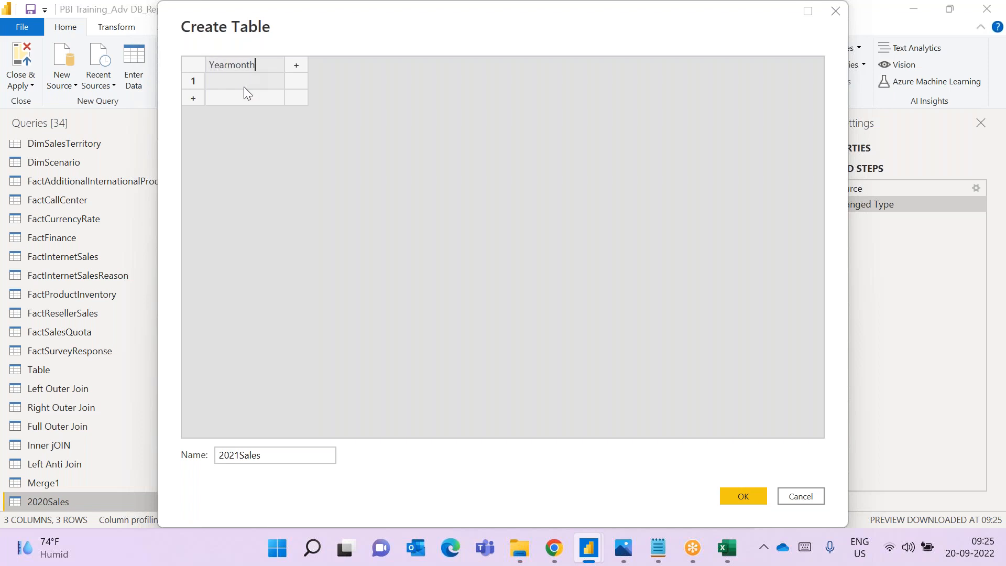
{"action": "left_click", "coordinate": [244, 78]}
{"action": "type", "text": "202105"}
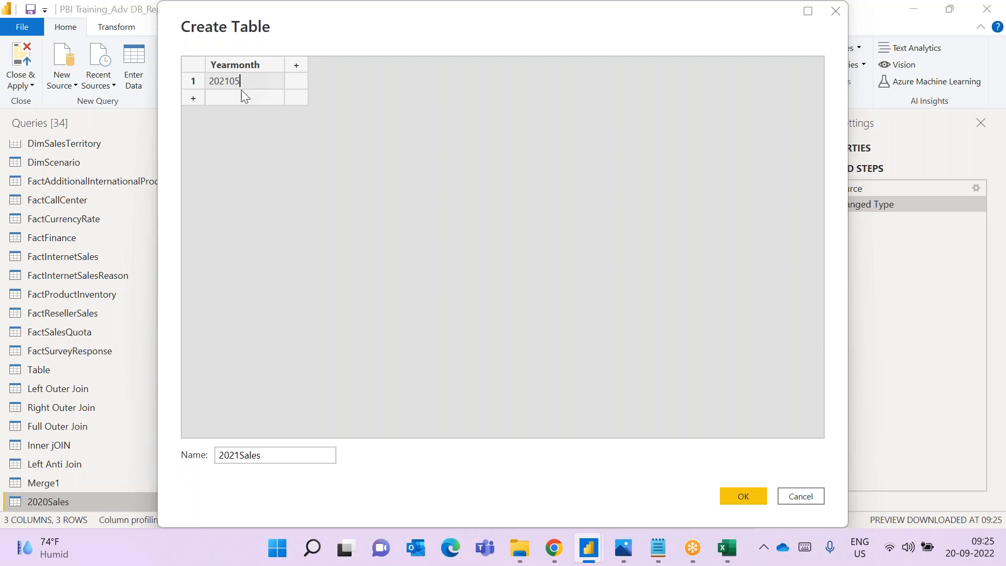
{"action": "left_click", "coordinate": [241, 91]}
{"action": "type", "text": "202106"}
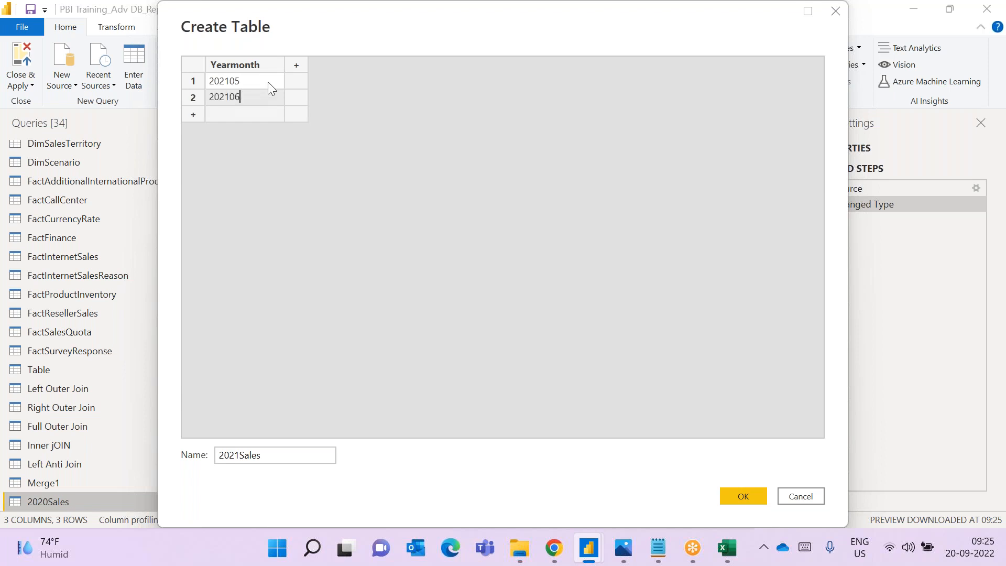
Add a Product Name column with s in the first row and d in the second
{"action": "left_click", "coordinate": [293, 70]}
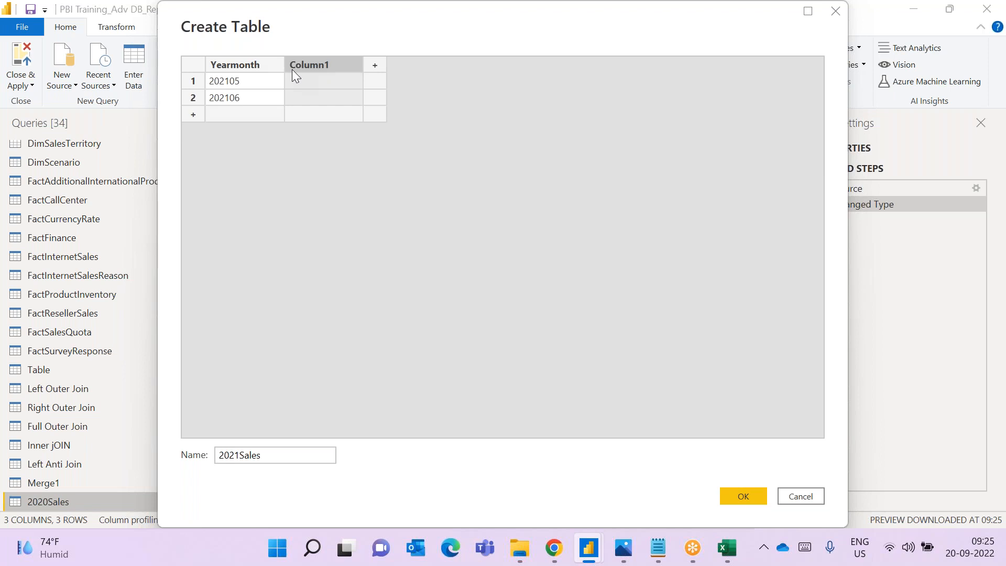
{"action": "type", "text": "Product Name"}
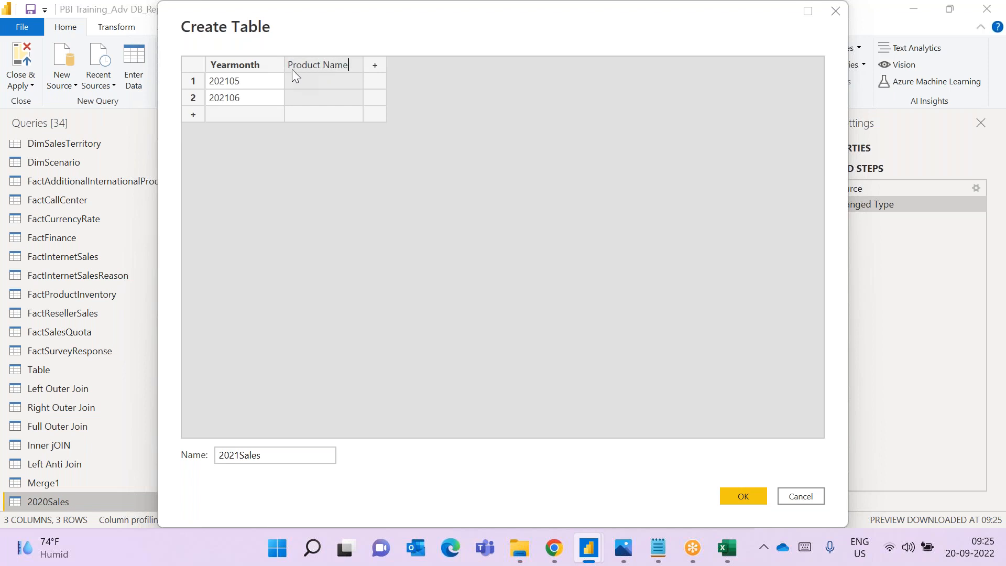
{"action": "left_click", "coordinate": [316, 79]}
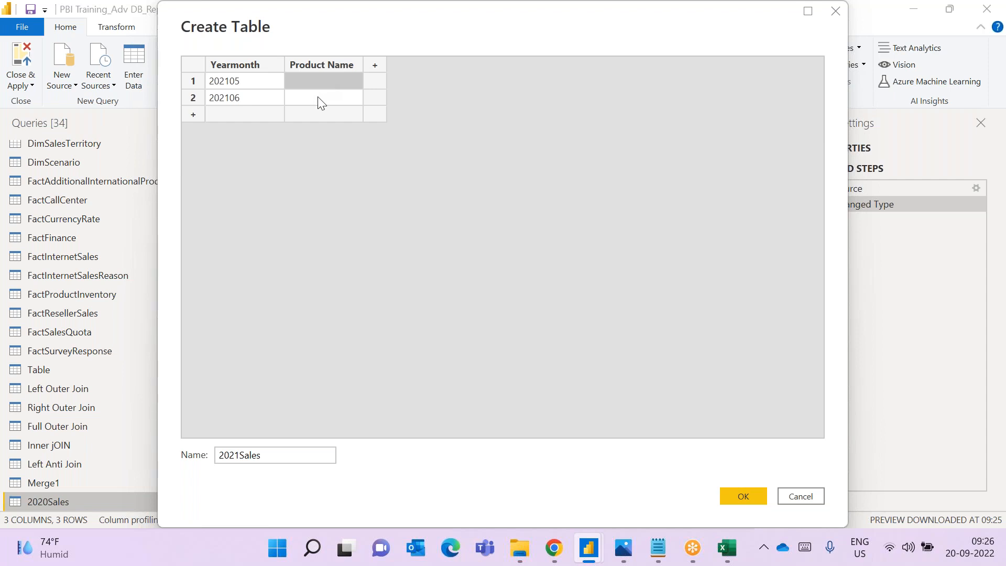
{"action": "type", "text": "s"}
{"action": "left_click", "coordinate": [329, 99]}
{"action": "type", "text": "d"}
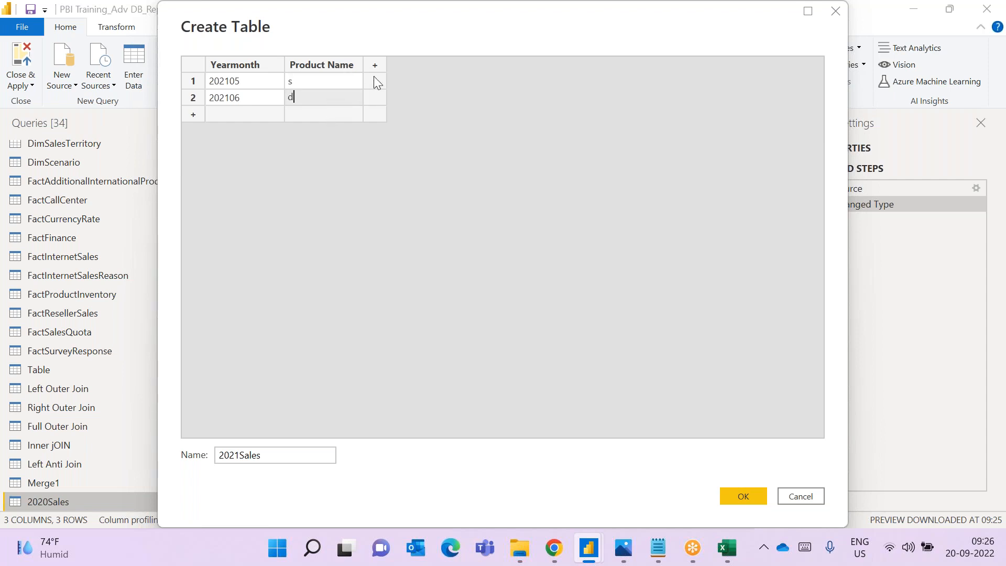
Add a Sales column with 2 in both rows and create the 2021Sales table
{"action": "left_click", "coordinate": [376, 65]}
{"action": "type", "text": "S"}
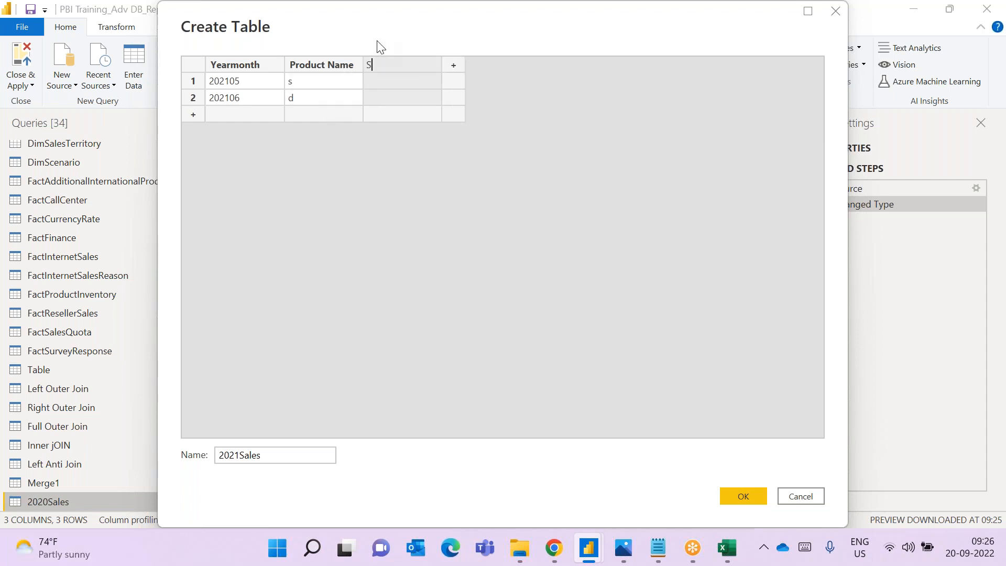
{"action": "type", "text": "les"}
{"action": "left_click", "coordinate": [378, 79]}
{"action": "type", "text": "2"}
{"action": "left_click", "coordinate": [378, 95]}
{"action": "type", "text": "2"}
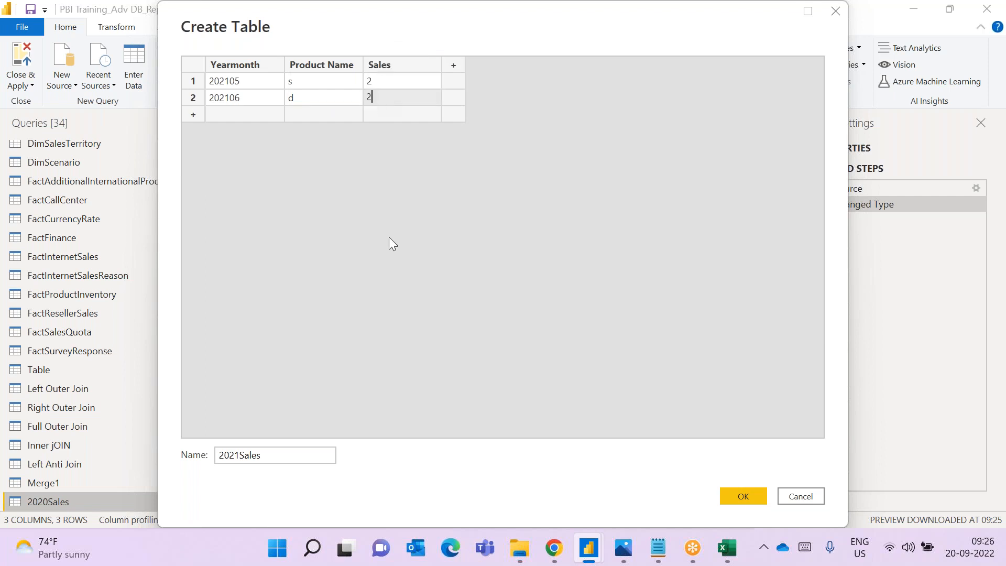
{"action": "key", "text": "alt+Tab"}
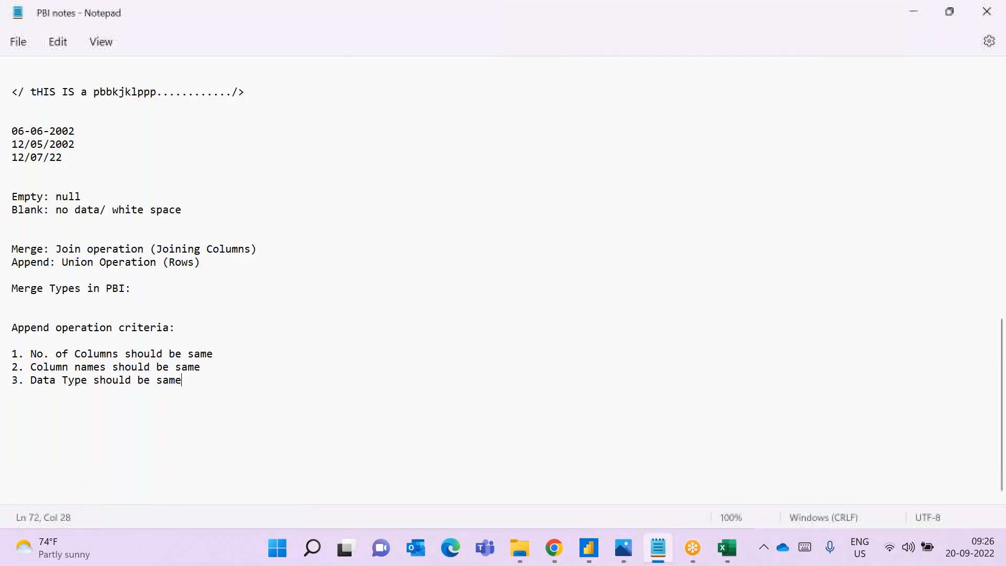
{"action": "left_click", "coordinate": [589, 548]}
{"action": "mouse_move", "coordinate": [589, 548]}
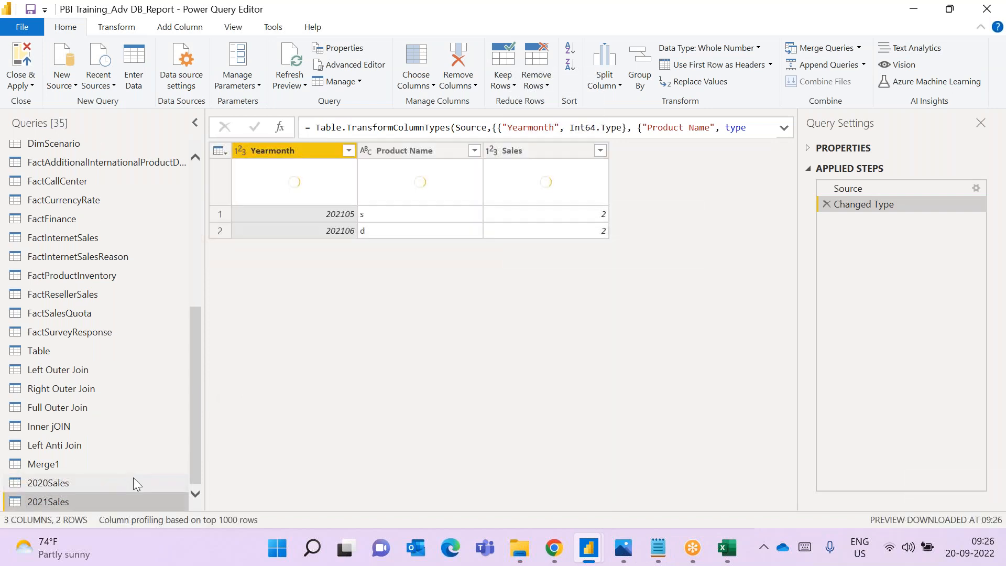
Compare 2020Sales with 2021Sales, then start Append Queries as New from 2020Sales in Two tables mode
{"action": "left_click", "coordinate": [127, 482]}
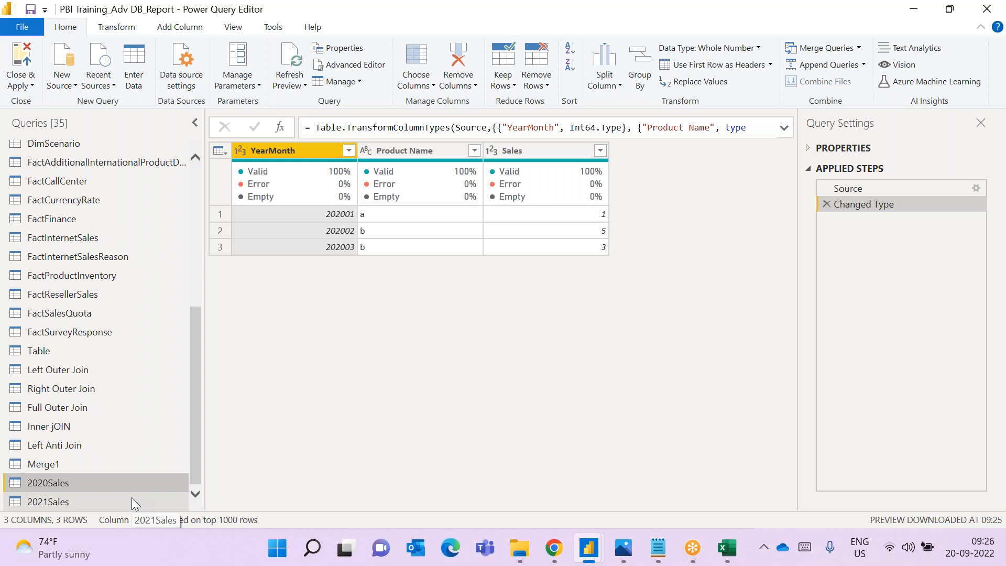
{"action": "left_click", "coordinate": [131, 502]}
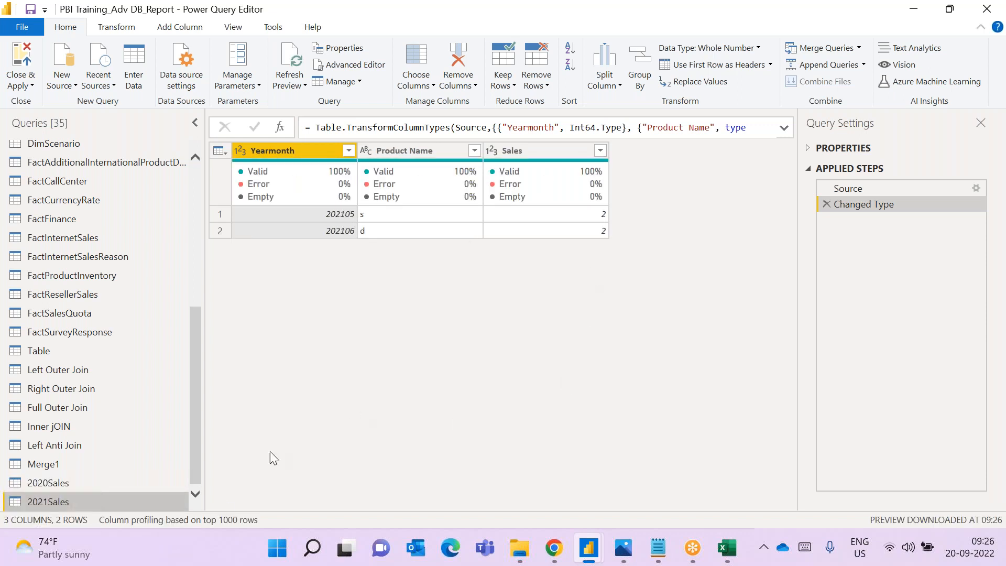
{"action": "left_click", "coordinate": [154, 481]}
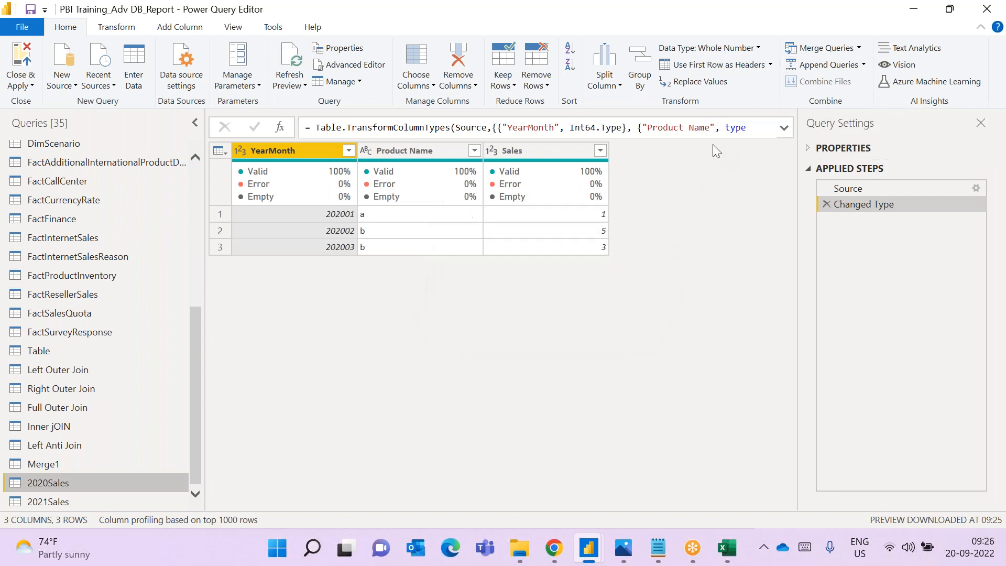
{"action": "left_click", "coordinate": [863, 70]}
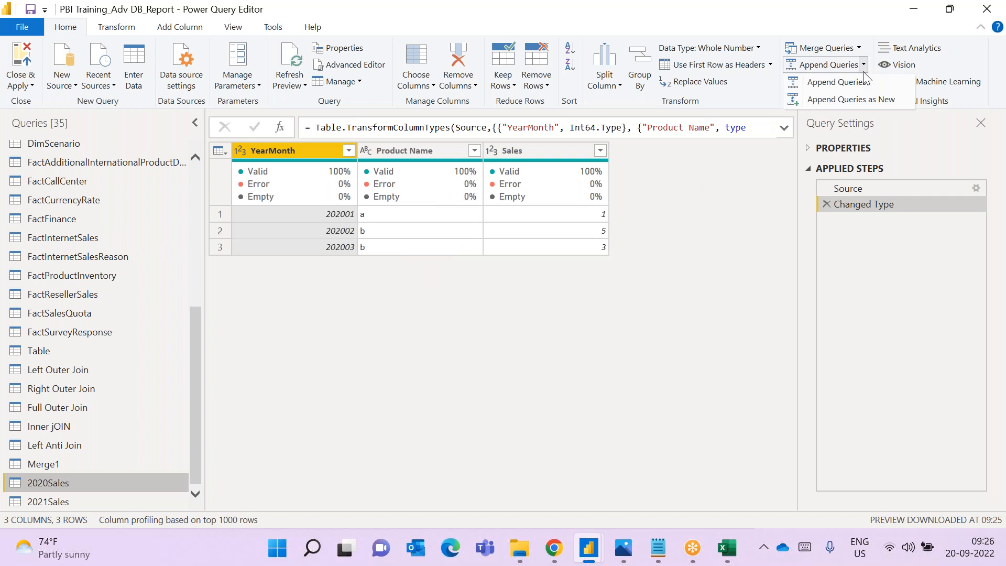
{"action": "left_click", "coordinate": [867, 100]}
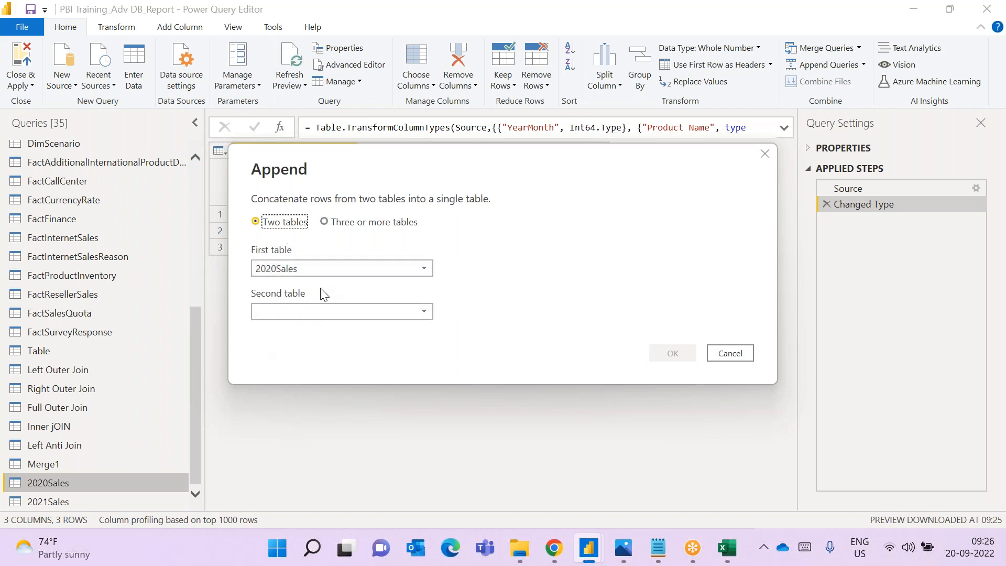
{"action": "left_click", "coordinate": [374, 225]}
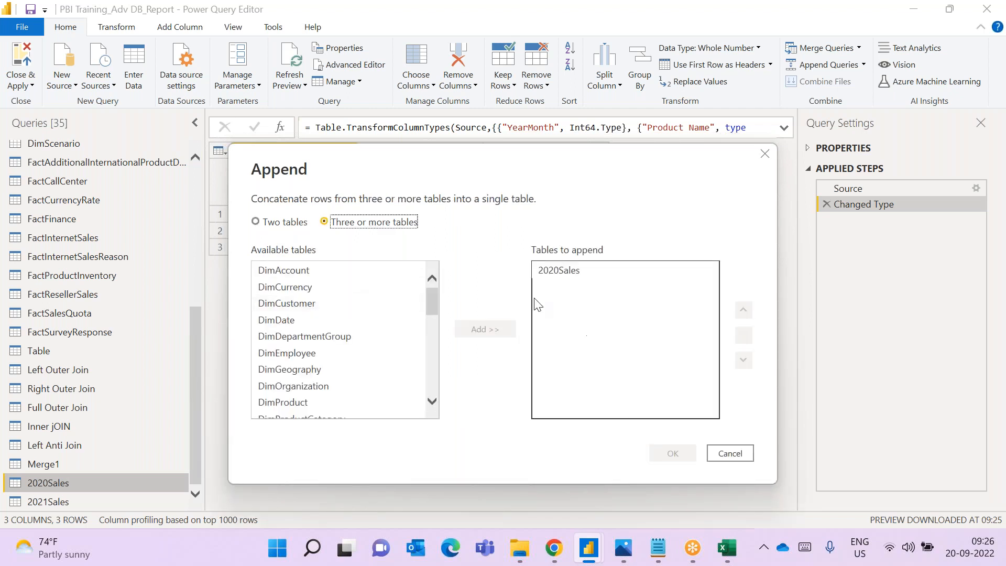
{"action": "left_click", "coordinate": [275, 229]}
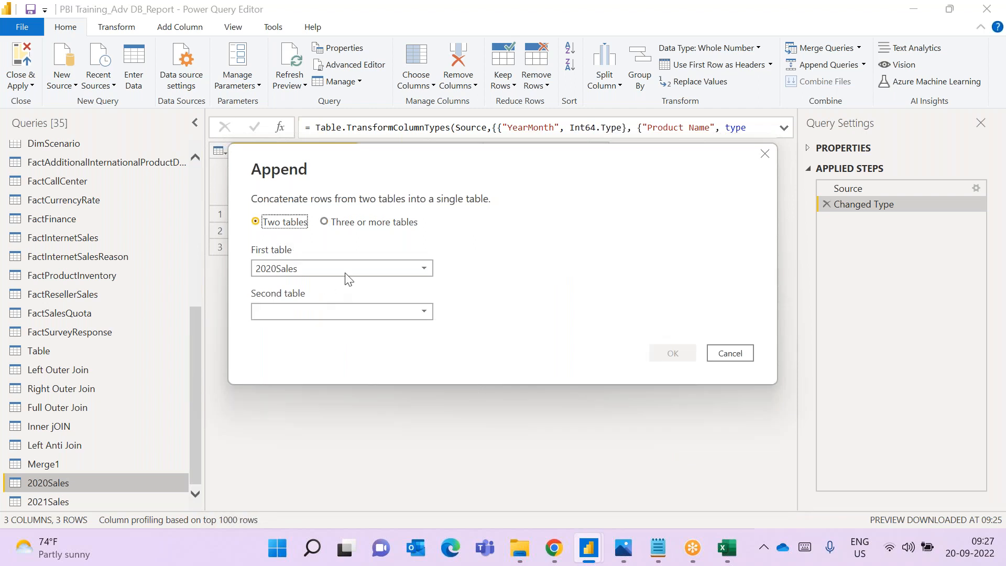
Choose 2021Sales as the second table and append it to 2020Sales as a new query
{"action": "left_click", "coordinate": [353, 312]}
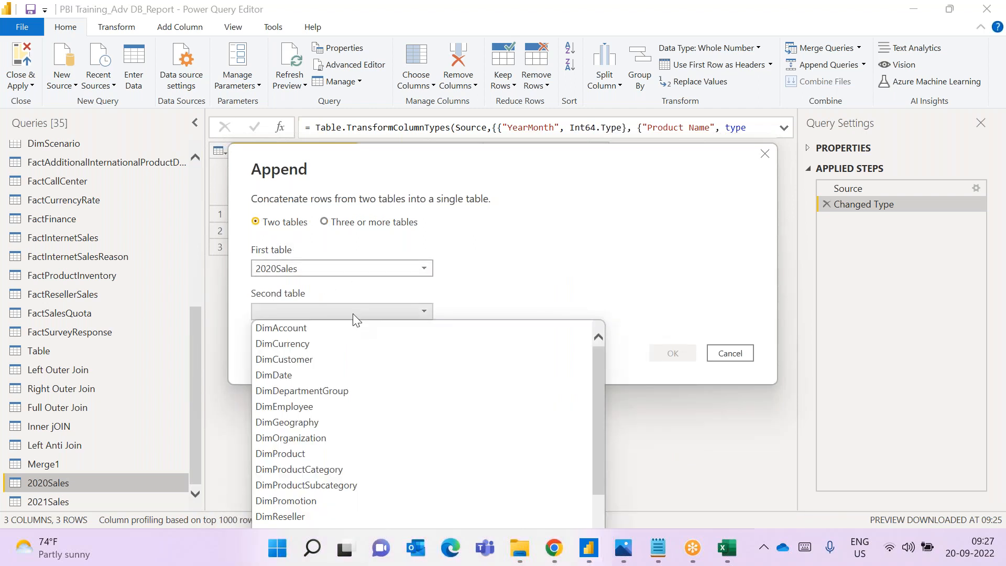
{"action": "left_click_drag", "start_coordinate": [602, 383], "coordinate": [599, 513]}
{"action": "left_click", "coordinate": [588, 535]}
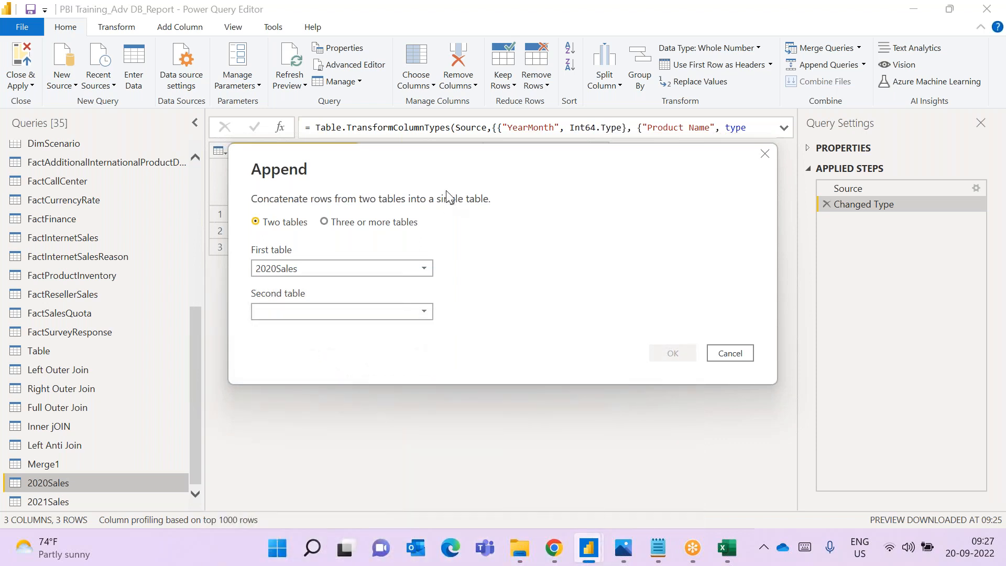
{"action": "left_click_drag", "start_coordinate": [446, 169], "coordinate": [440, 65]}
{"action": "left_click", "coordinate": [415, 200]}
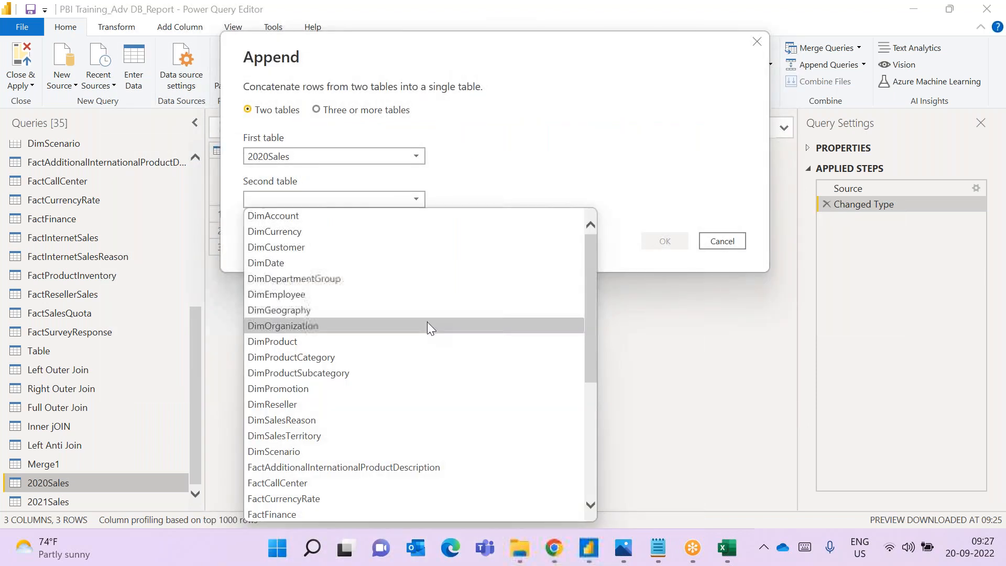
{"action": "scroll", "coordinate": [425, 388], "scroll_direction": "down", "scroll_amount": 5}
{"action": "left_click", "coordinate": [278, 527]}
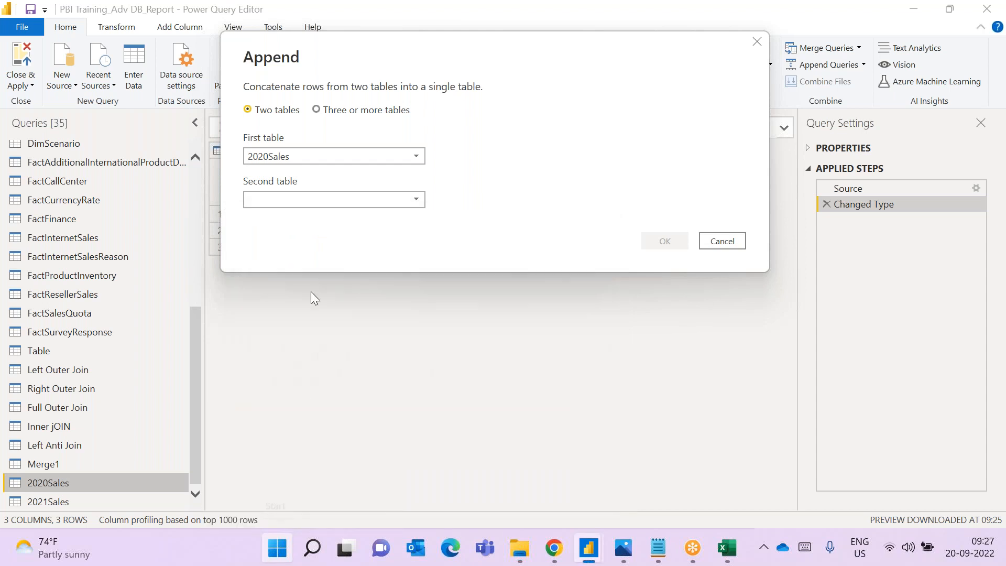
{"action": "left_click", "coordinate": [337, 198]}
{"action": "scroll", "coordinate": [411, 454], "scroll_direction": "down", "scroll_amount": 5}
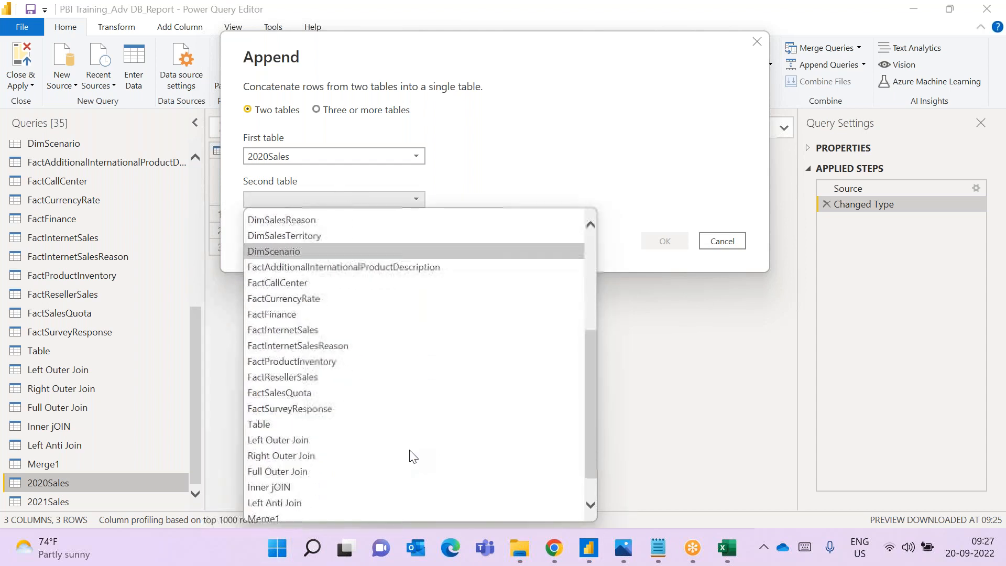
{"action": "left_click", "coordinate": [412, 513]}
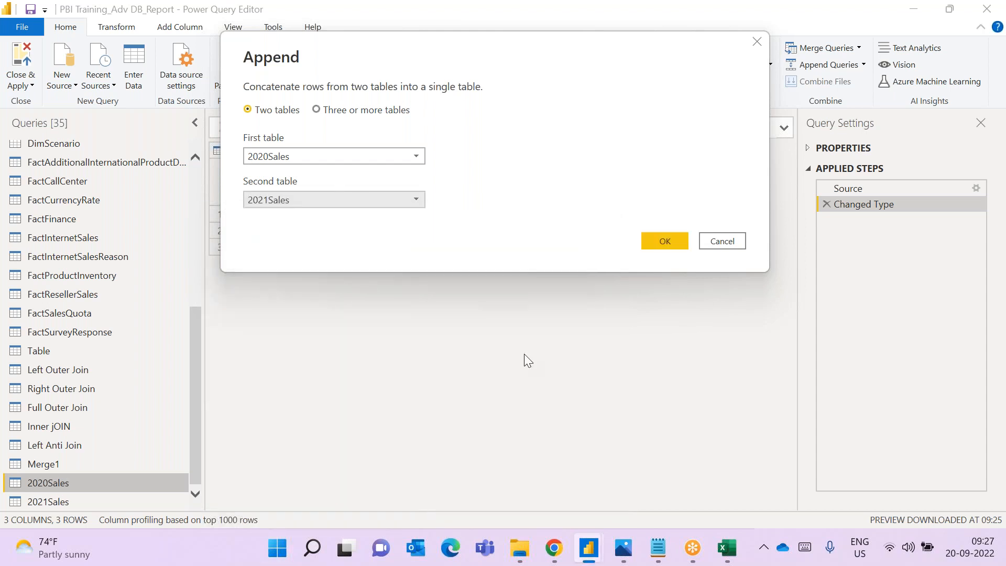
{"action": "left_click", "coordinate": [668, 237]}
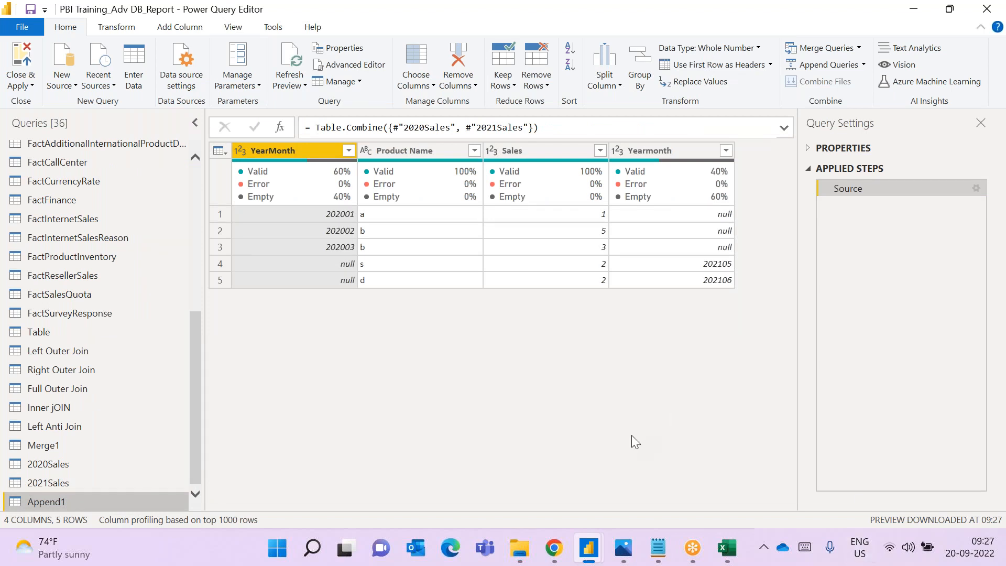
Compare the columns and rows of 2020Sales and 2021Sales with the appended result in Append1
{"action": "left_click", "coordinate": [162, 466]}
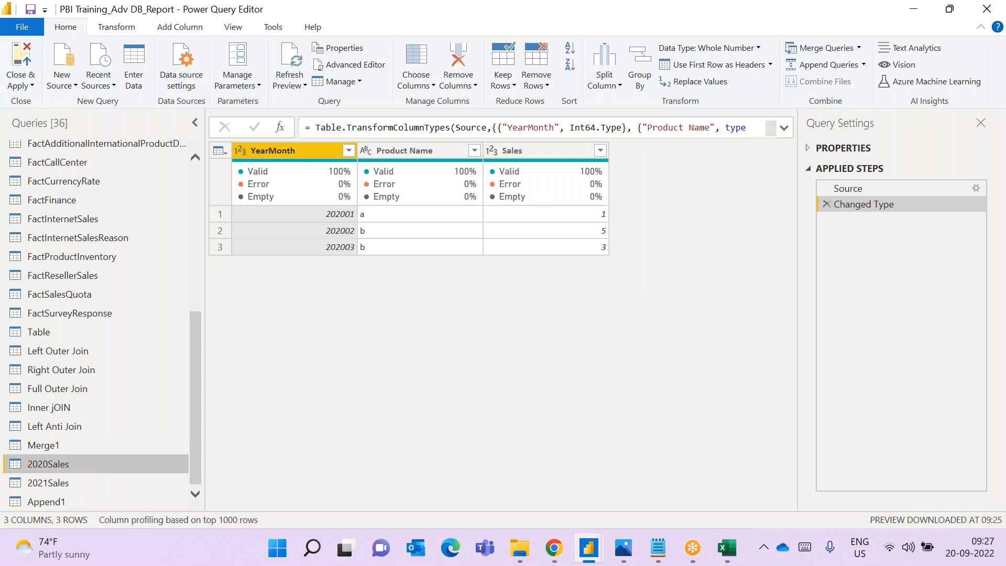
{"action": "left_click", "coordinate": [153, 488], "text": "ctrl"}
{"action": "left_click", "coordinate": [153, 488]}
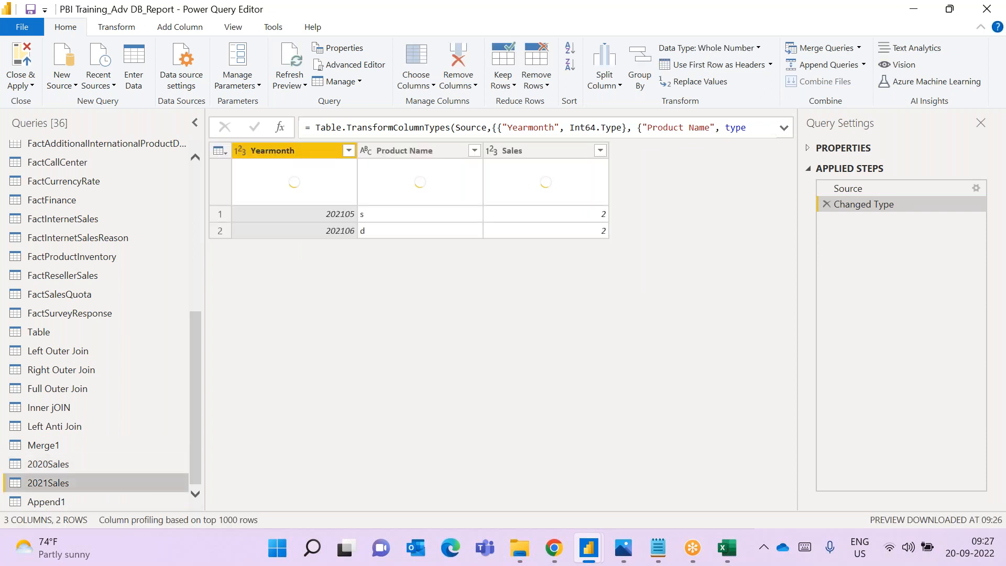
{"action": "left_click", "coordinate": [105, 502]}
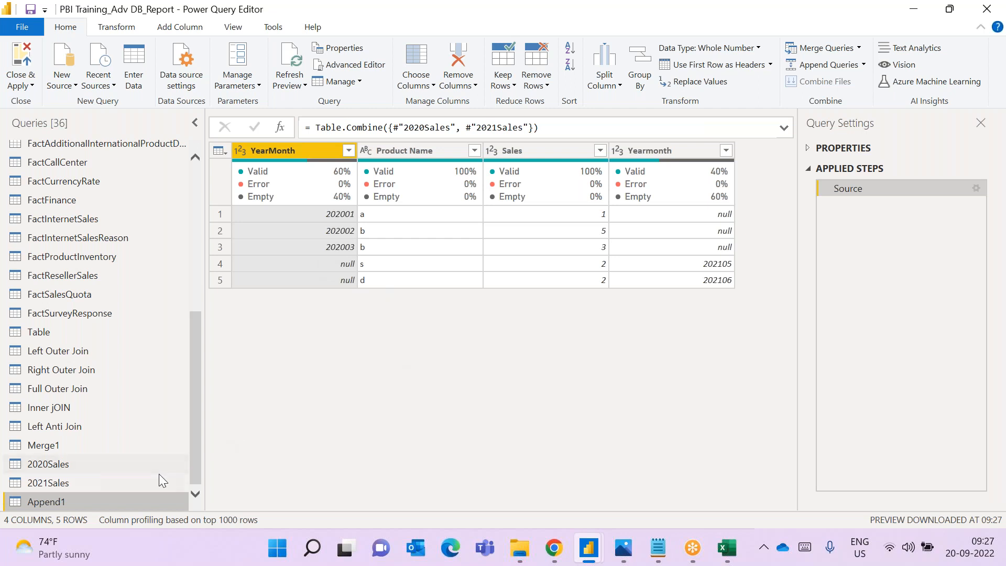
{"action": "left_click", "coordinate": [143, 464]}
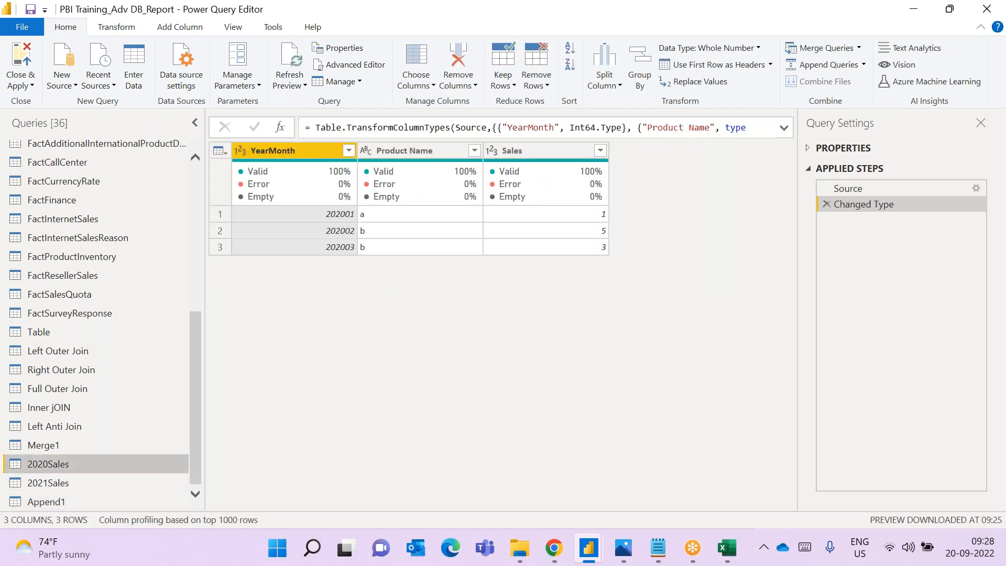
{"action": "left_click", "coordinate": [135, 490]}
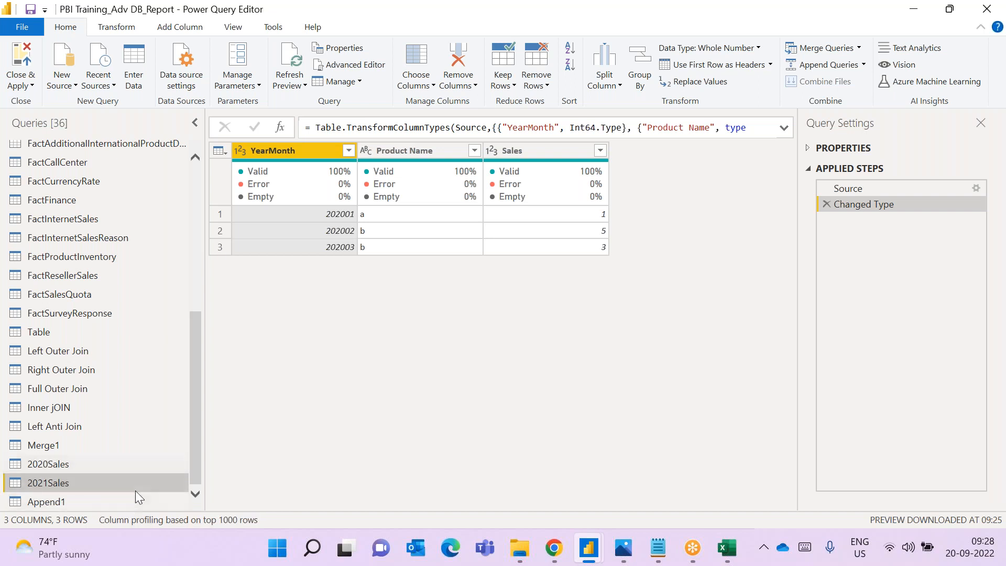
{"action": "left_click", "coordinate": [136, 499]}
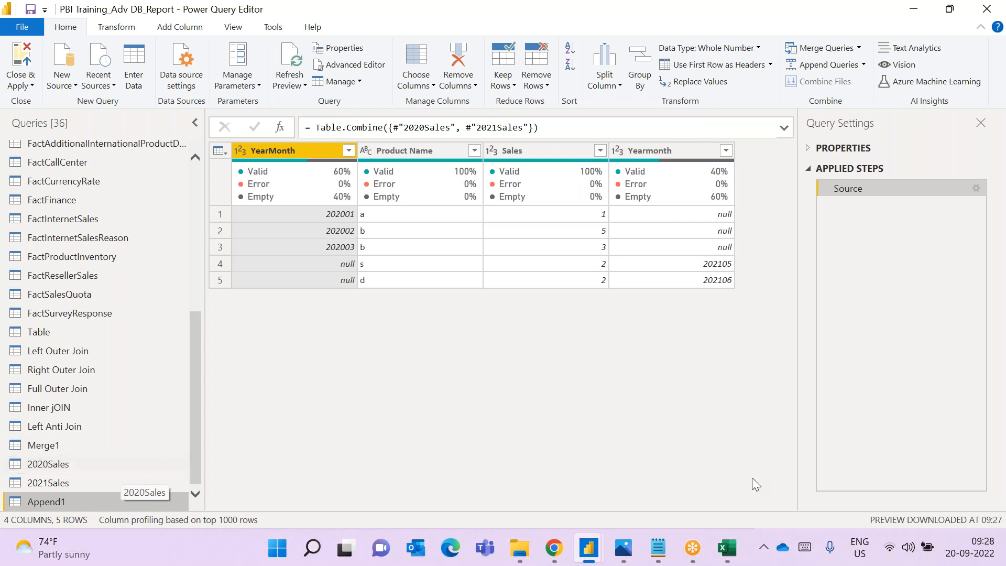
Check the append criteria in the PBI notes against the column names of 2020Sales, 2021Sales and Append1
{"action": "left_click", "coordinate": [671, 542]}
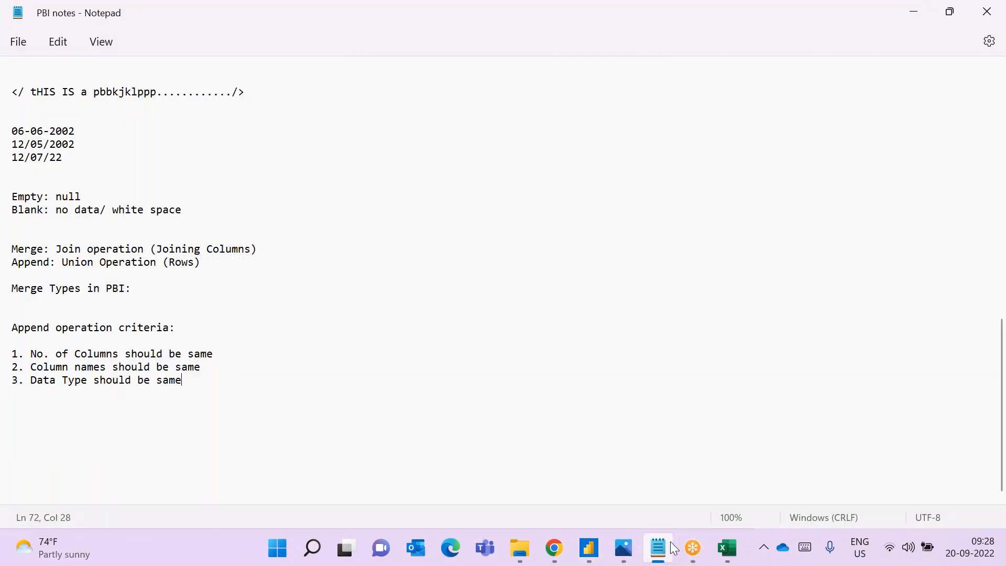
{"action": "left_click", "coordinate": [671, 542]}
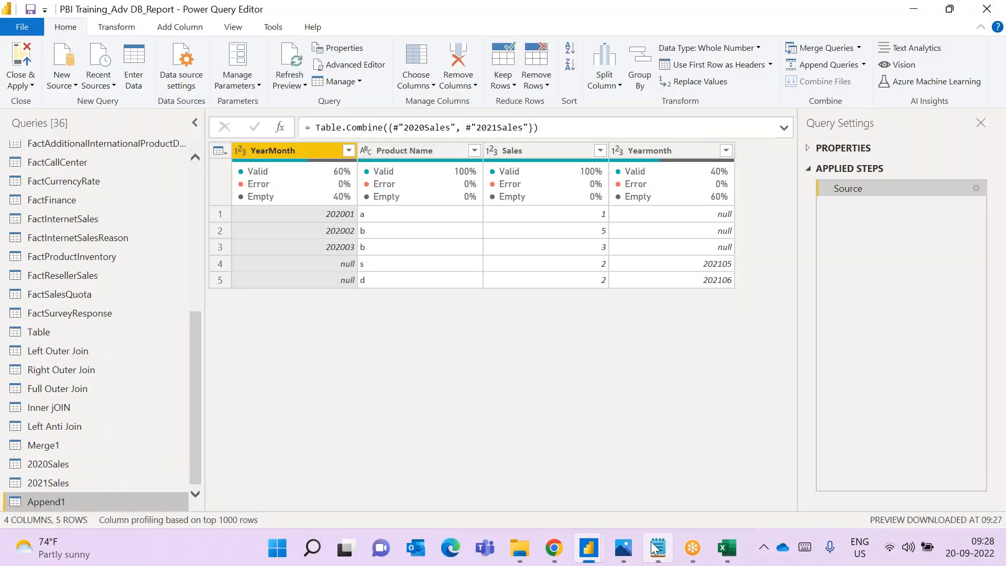
{"action": "left_click", "coordinate": [171, 464]}
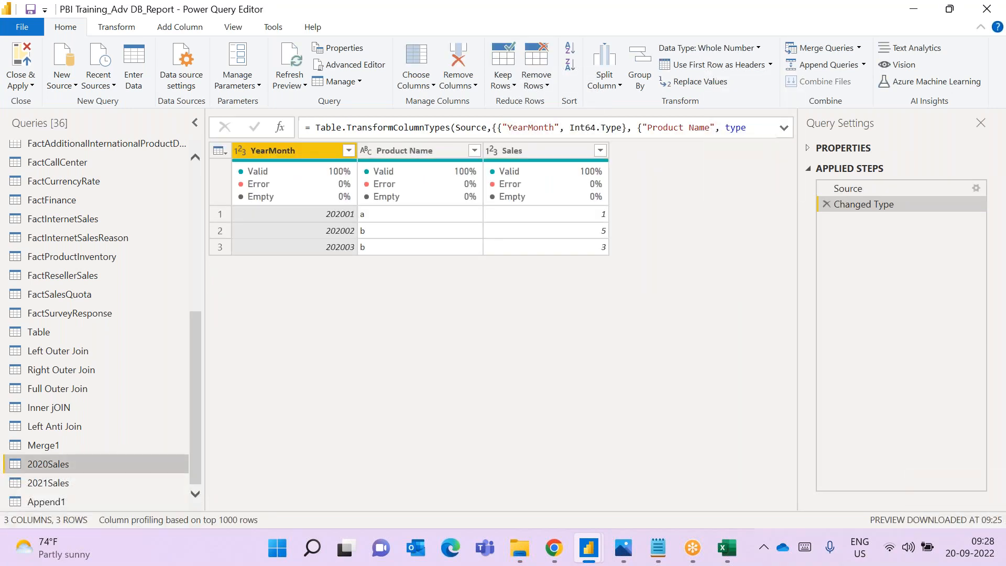
{"action": "left_click", "coordinate": [164, 479]}
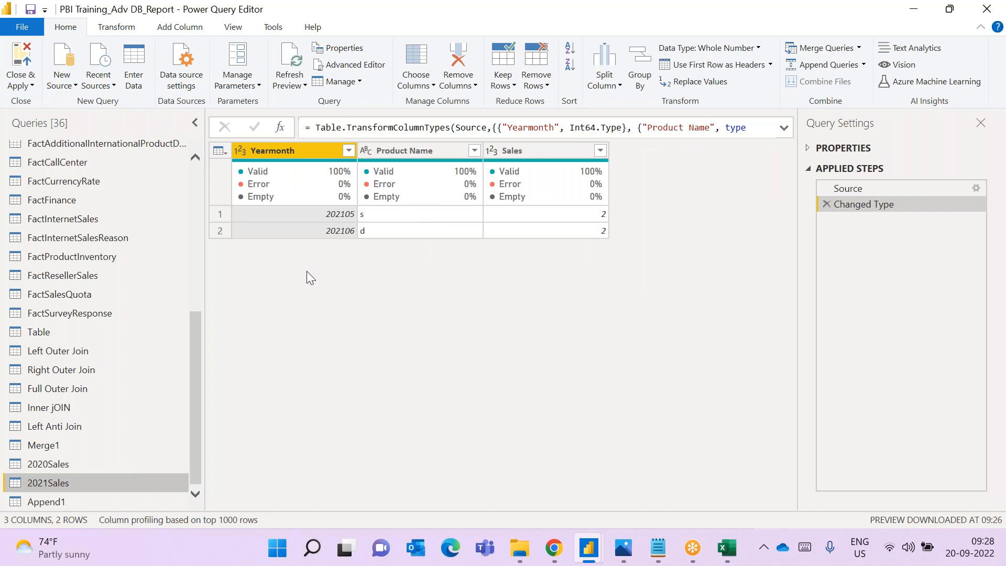
{"action": "left_click", "coordinate": [658, 548]}
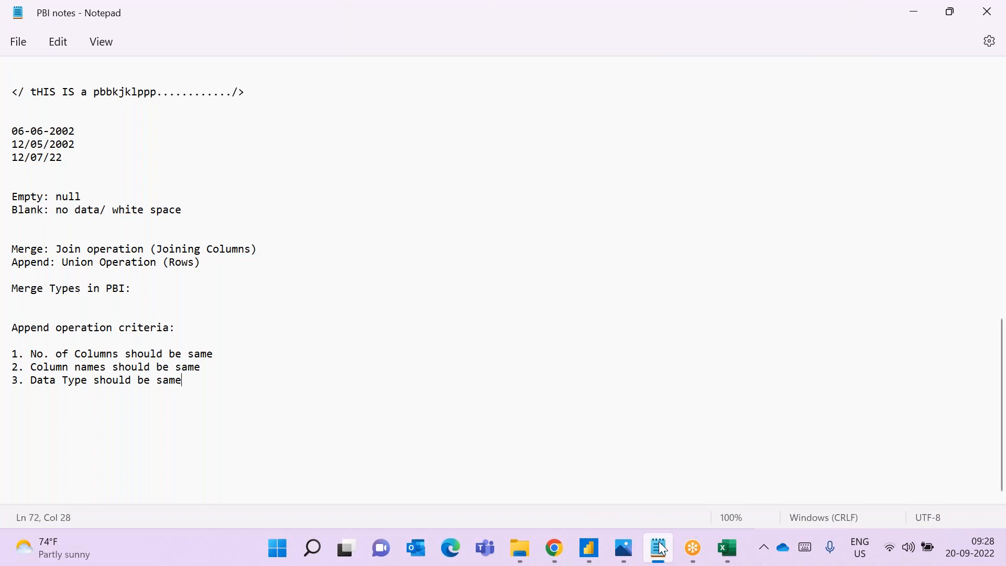
{"action": "left_click", "coordinate": [661, 548]}
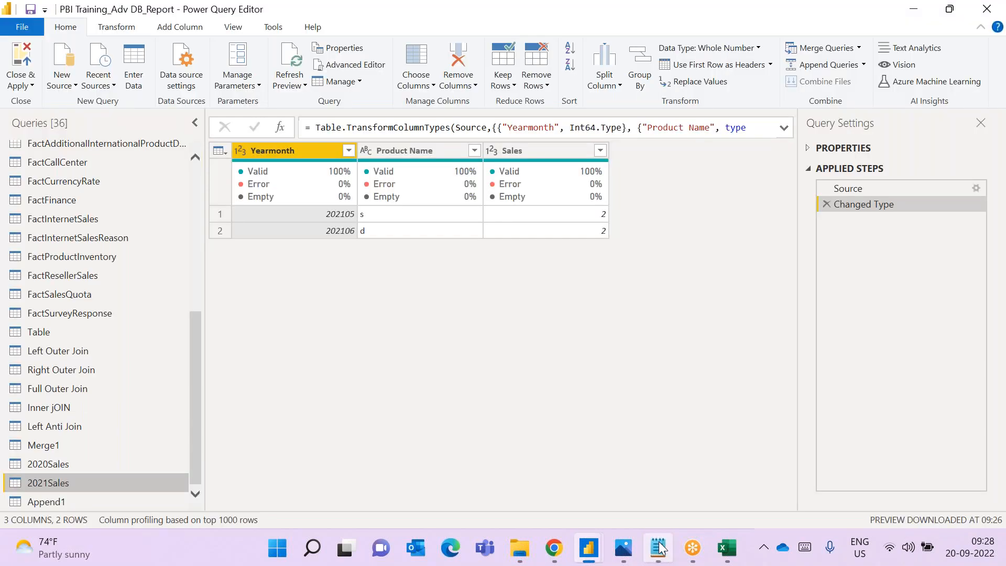
{"action": "left_click", "coordinate": [92, 465]}
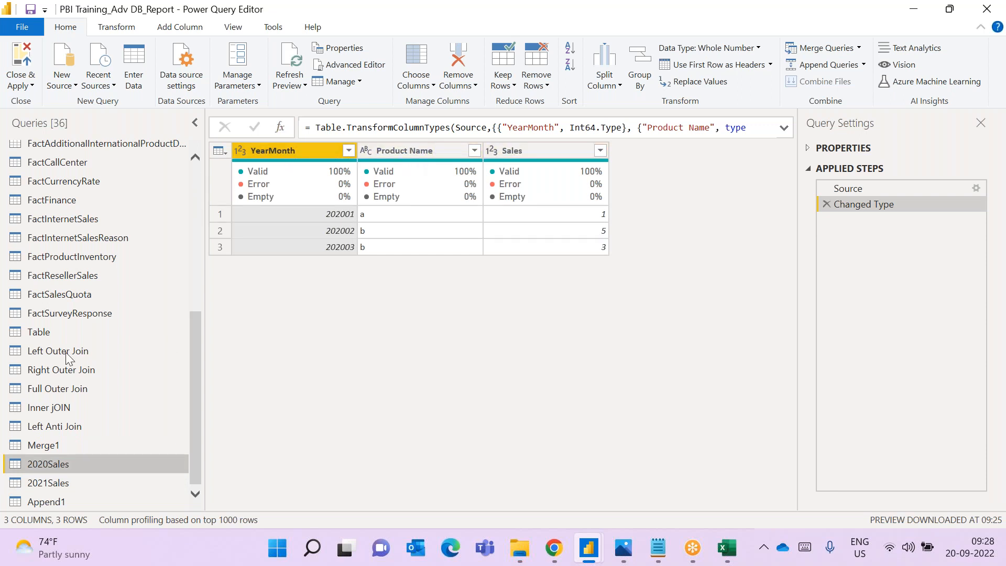
{"action": "left_click", "coordinate": [80, 482], "text": "ctrl"}
{"action": "left_click", "coordinate": [80, 482]}
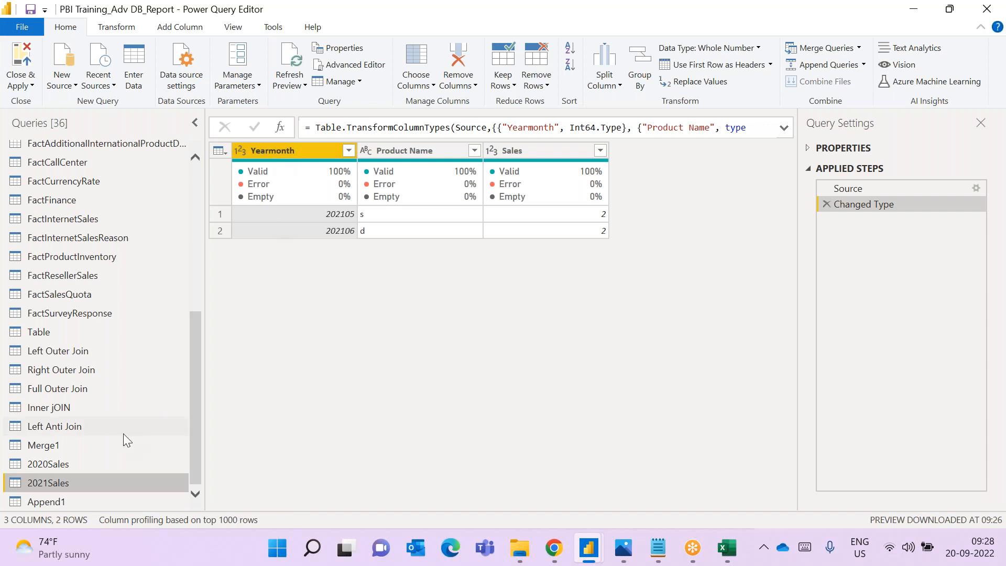
{"action": "left_click", "coordinate": [131, 503]}
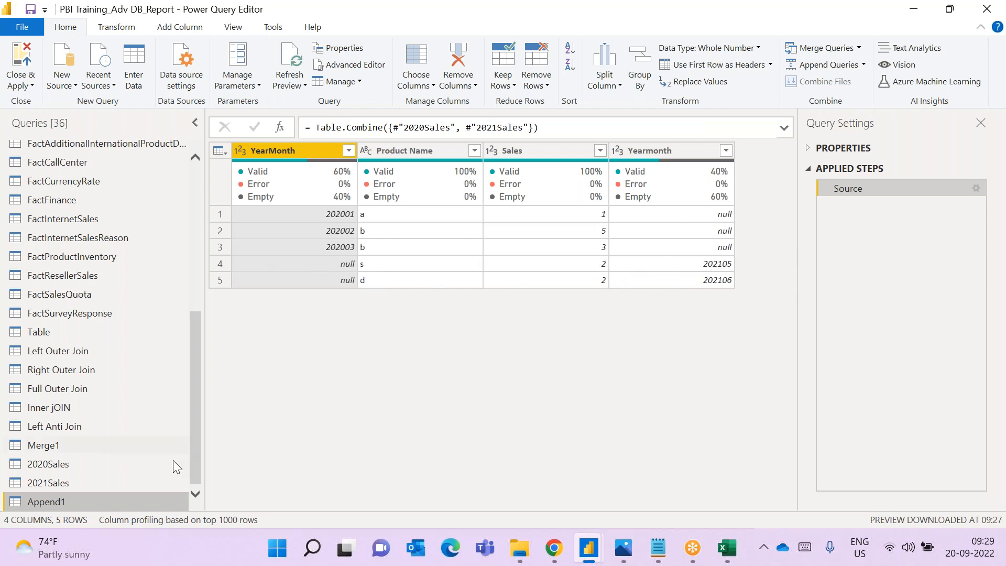
Rename the Yearmonth column of 2021Sales to YearMonth so it matches the column name in 2020Sales
{"action": "left_click", "coordinate": [152, 479]}
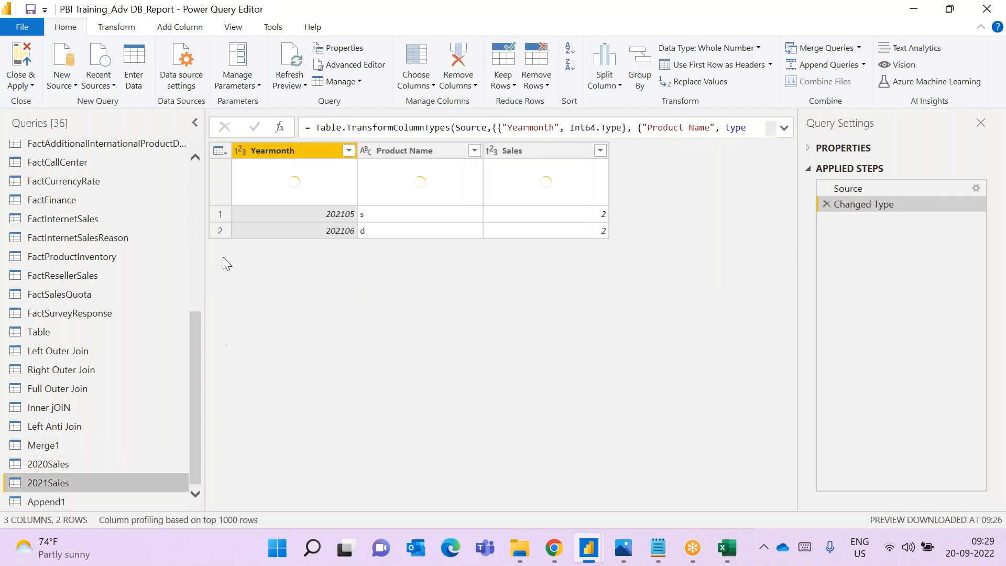
{"action": "double_click", "coordinate": [286, 156]}
{"action": "left_click", "coordinate": [277, 152]}
{"action": "key", "text": "BackSpace"}
{"action": "type", "text": "M"}
{"action": "key", "text": "Return"}
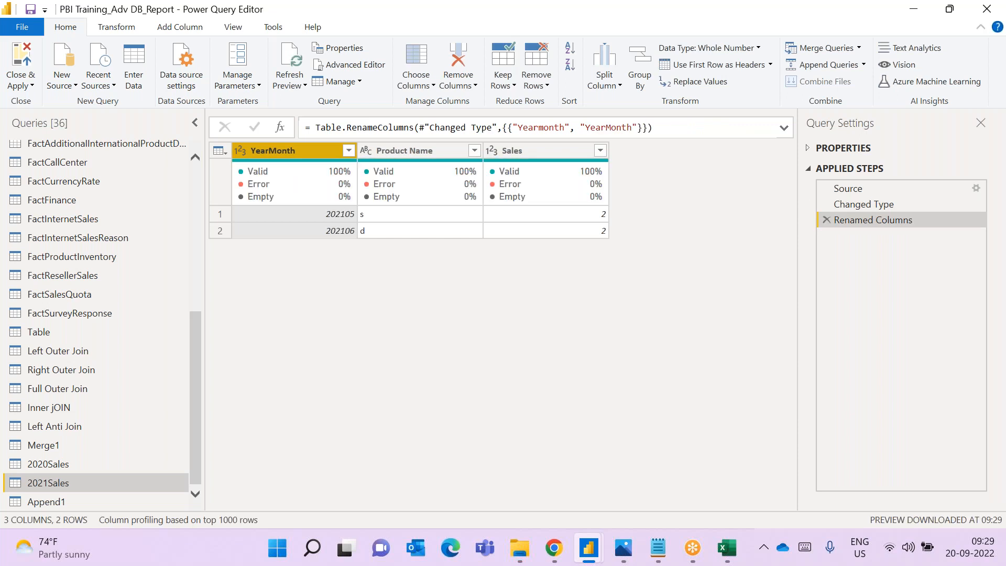
Review the updated Append1 query and compare its rows with those of 2020Sales and 2021Sales
{"action": "left_click", "coordinate": [127, 497]}
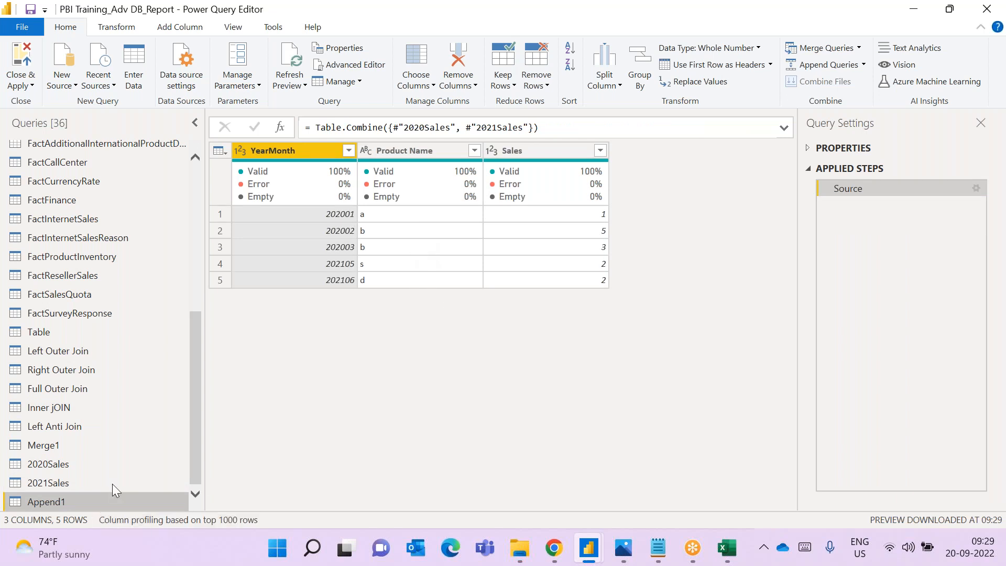
{"action": "left_click", "coordinate": [114, 469]}
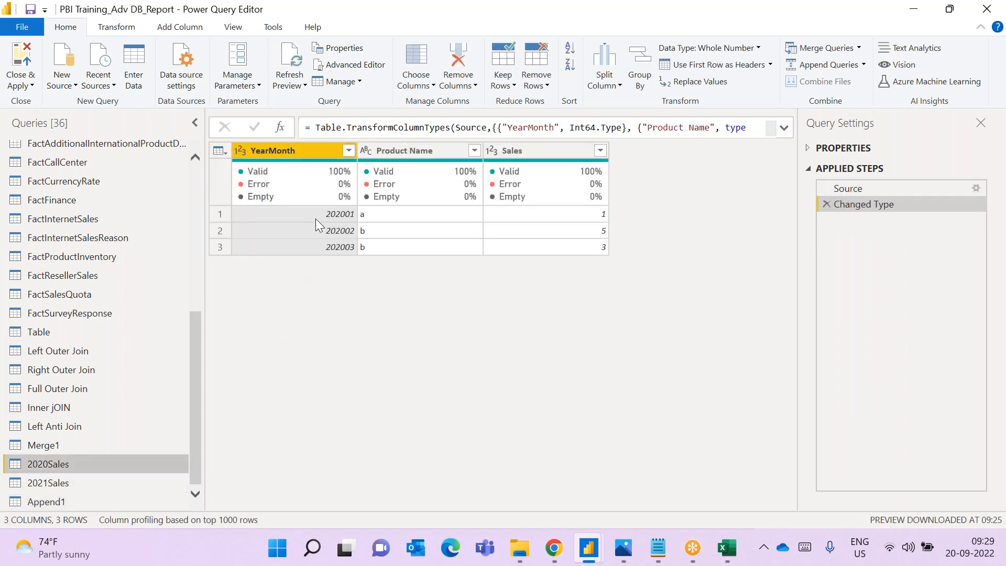
{"action": "left_click", "coordinate": [99, 482]}
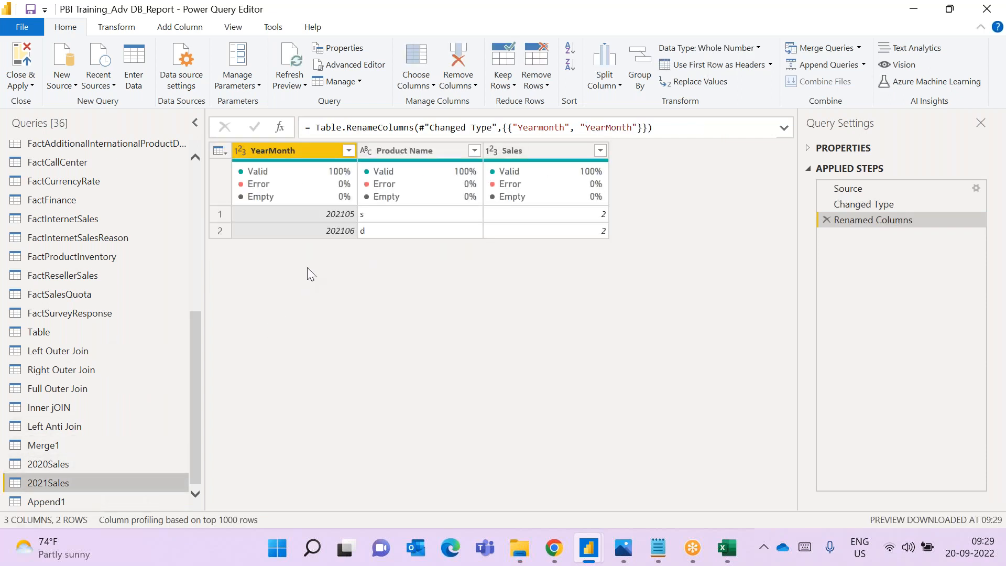
{"action": "left_click", "coordinate": [128, 502]}
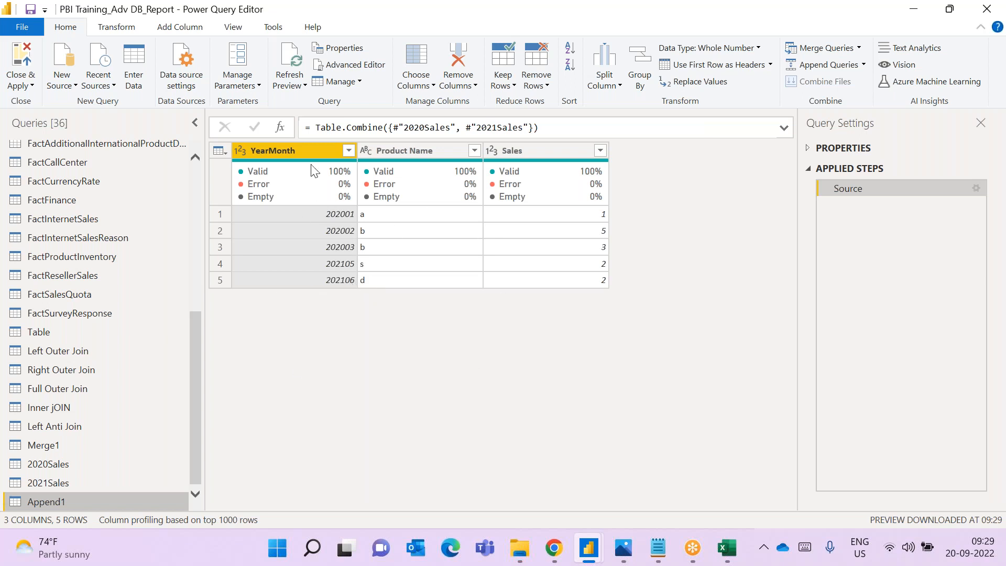
{"action": "mouse_move", "coordinate": [439, 173]}
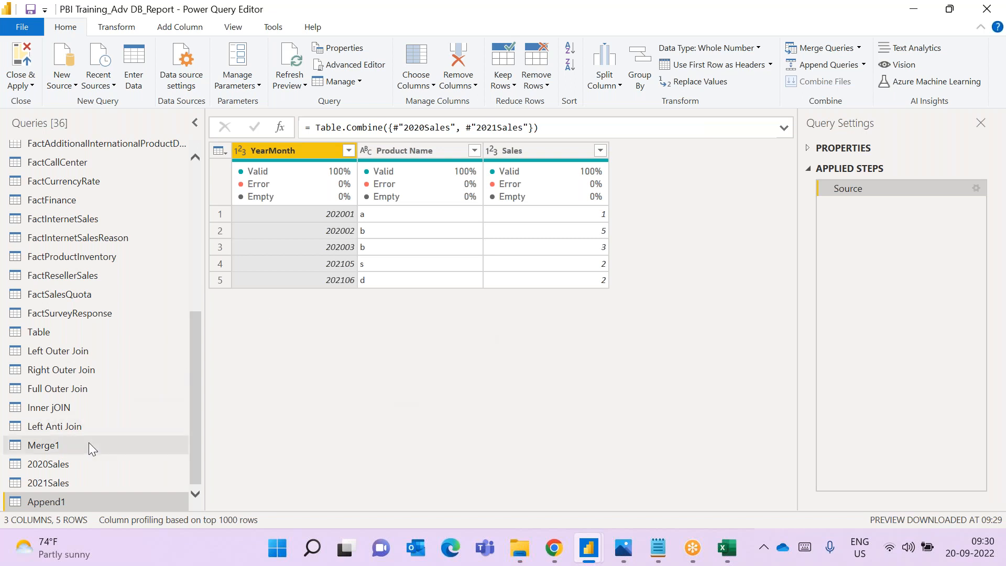
{"action": "left_click", "coordinate": [97, 462]}
{"action": "left_click", "coordinate": [96, 486]}
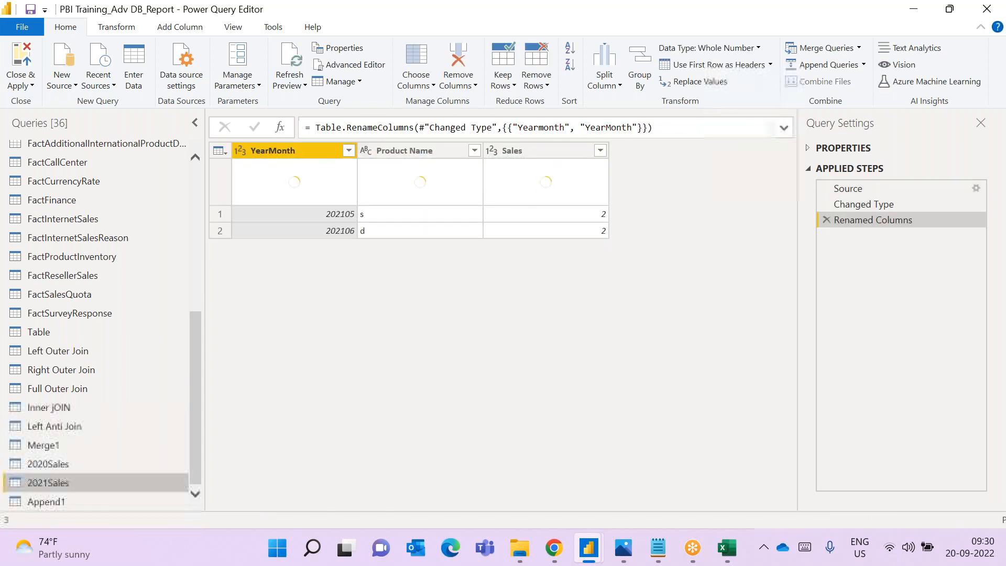
{"action": "left_click", "coordinate": [105, 462]}
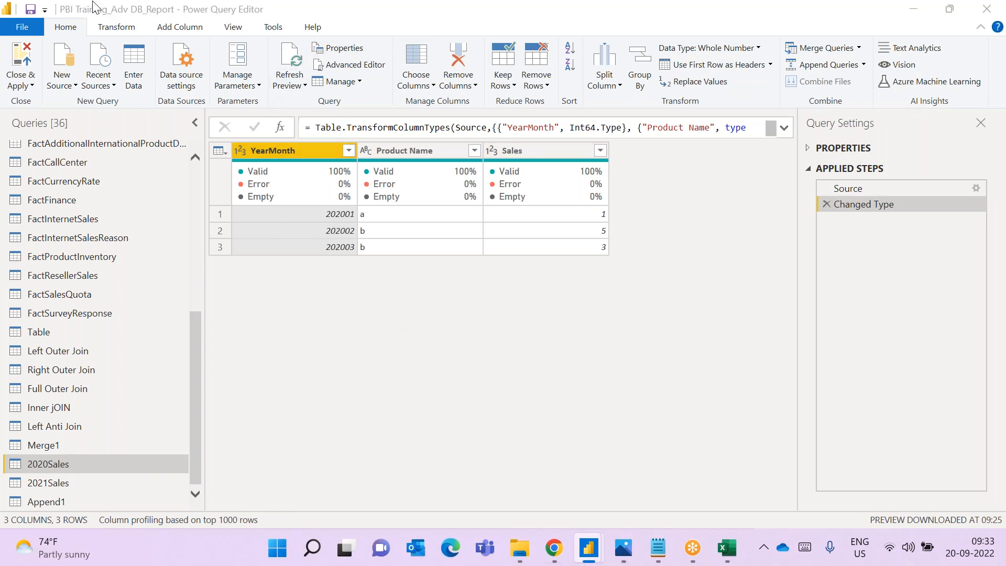
{"action": "left_click", "coordinate": [106, 32]}
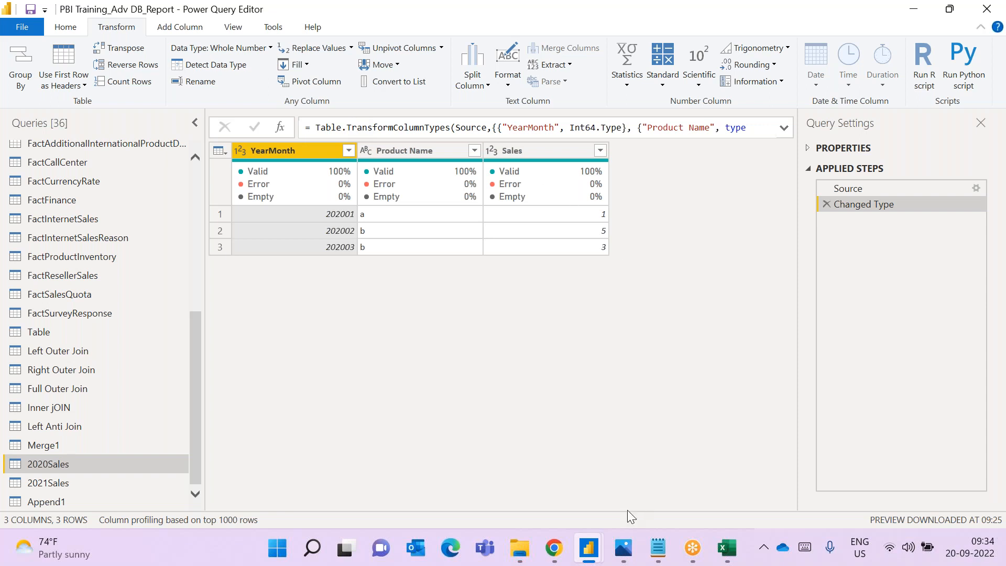
{"action": "left_click", "coordinate": [693, 547]}
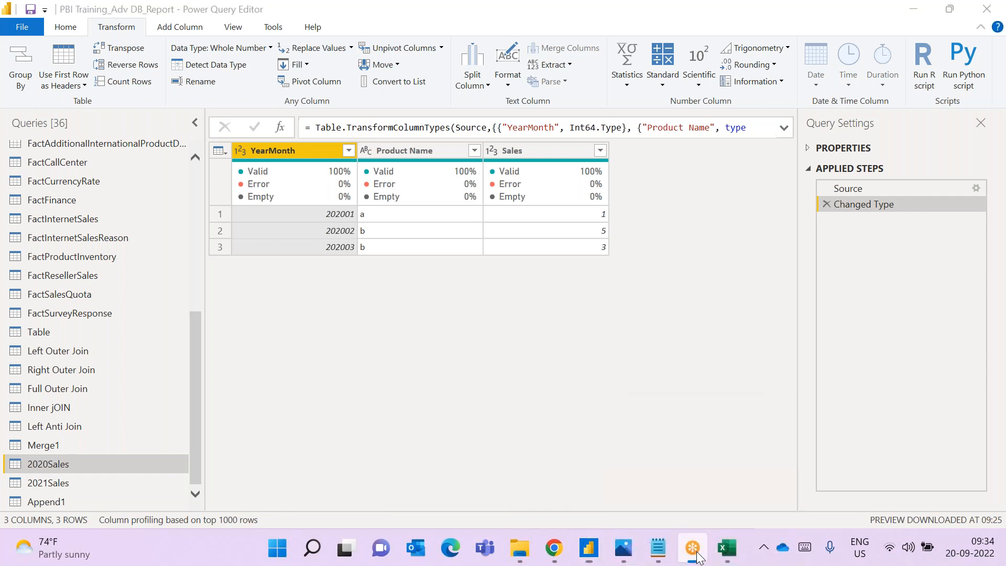